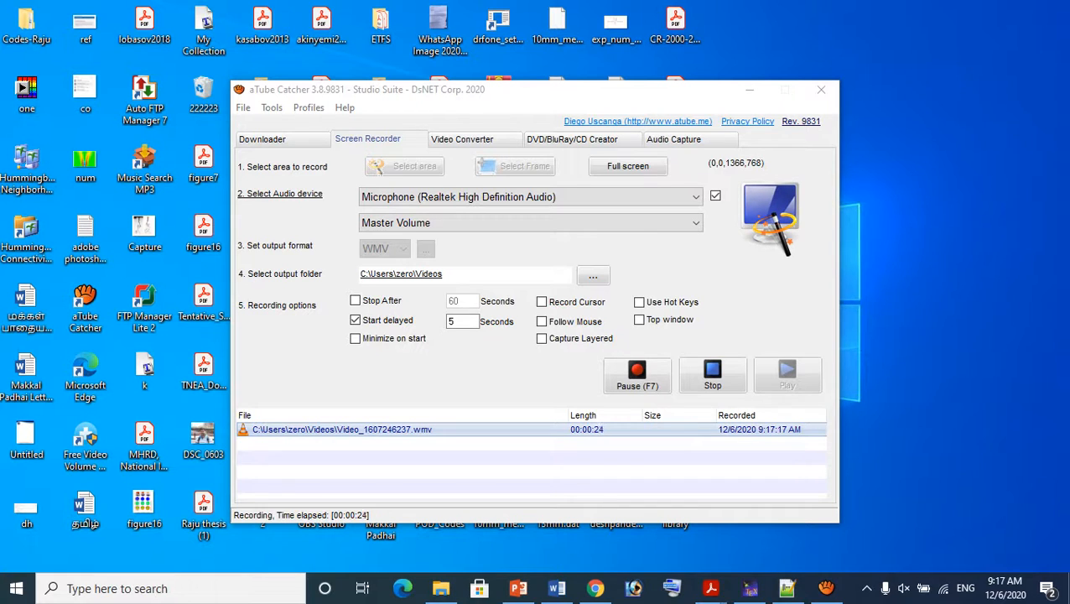
Minimize the recorder window, refresh the desktop and launch Gambit 2.4.6
{"action": "left_click", "coordinate": [749, 89]}
{"action": "right_click", "coordinate": [819, 199]}
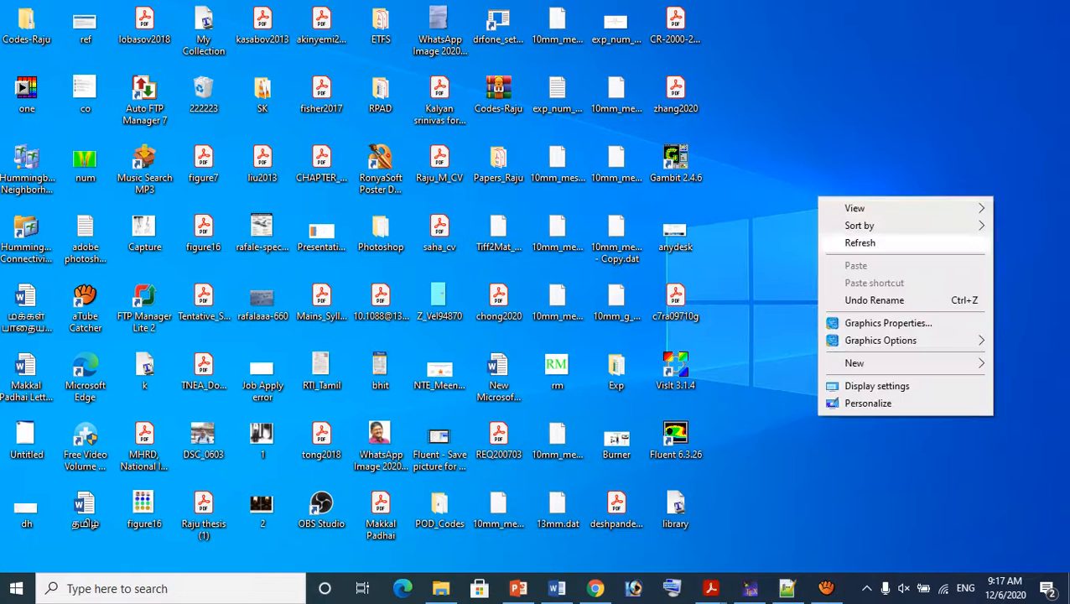
{"action": "left_click", "coordinate": [859, 242]}
{"action": "left_click", "coordinate": [67, 588]}
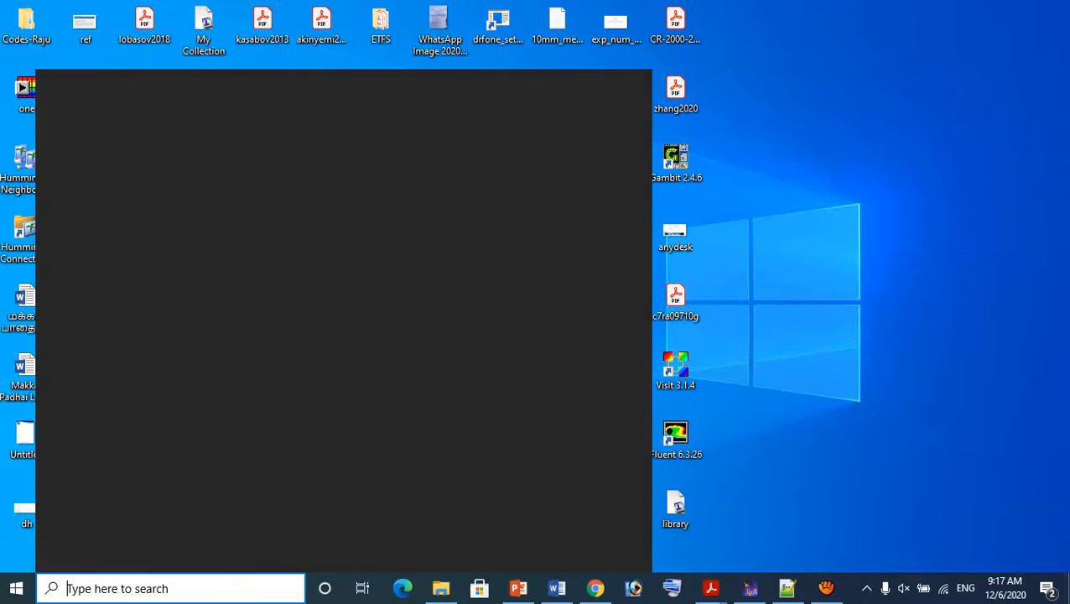
{"action": "type", "text": "gam"}
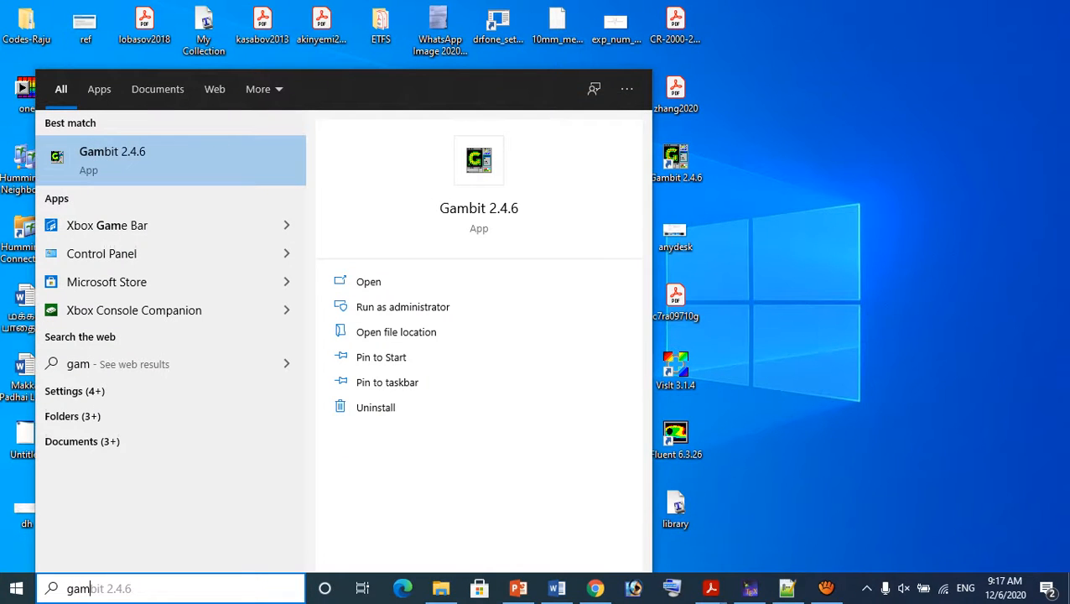
{"action": "left_click", "coordinate": [246, 162]}
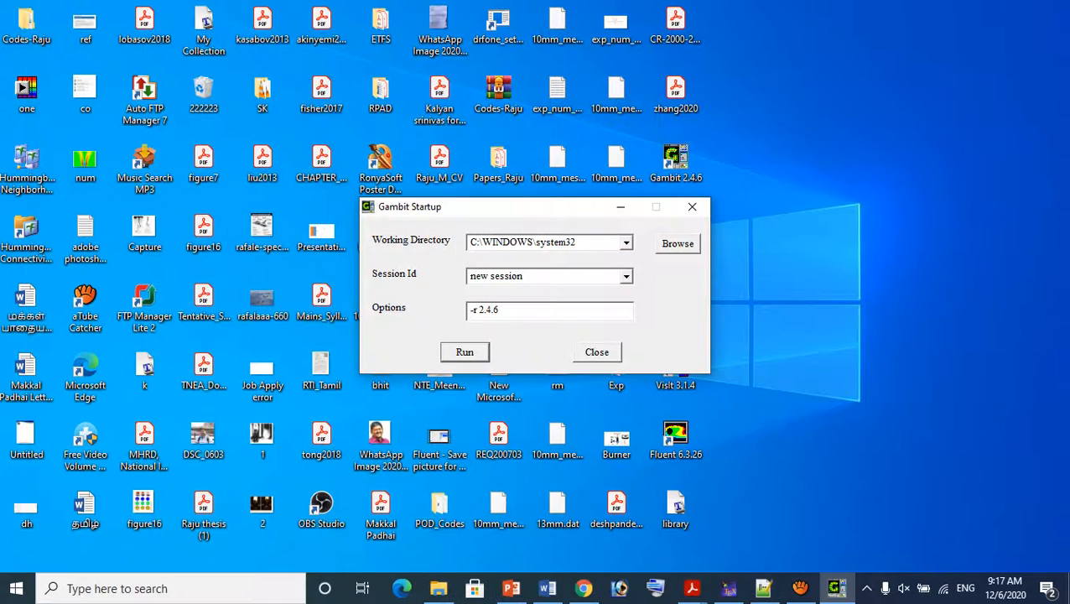
Set the working directory to the Flow Over a Circle folder in F:\CFD Tutorial and run a new Gambit session
{"action": "left_click", "coordinate": [678, 243]}
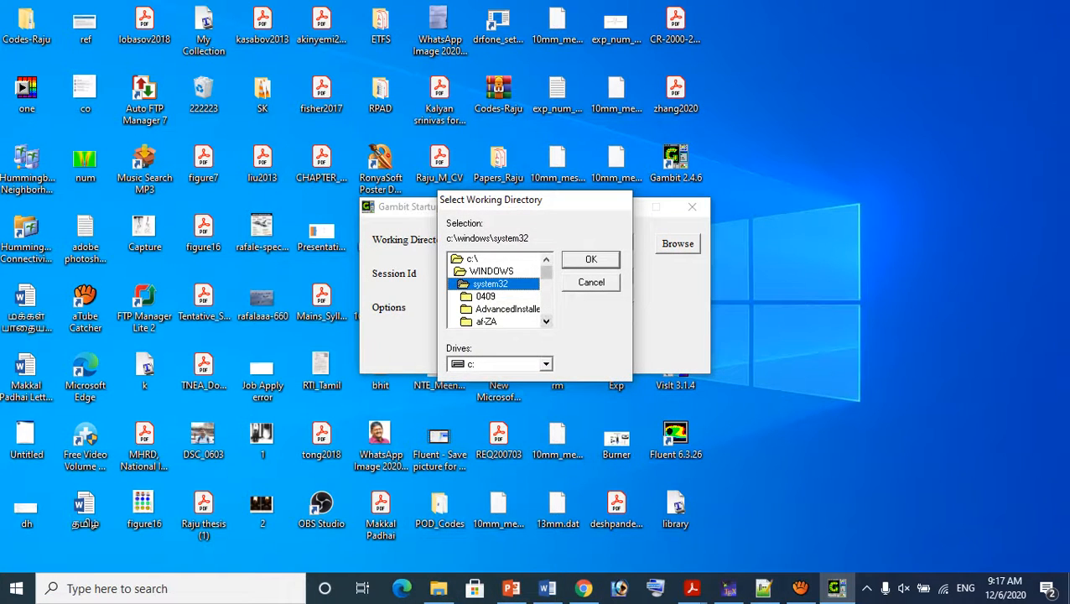
{"action": "left_click", "coordinate": [545, 363]}
{"action": "left_click", "coordinate": [494, 417]}
{"action": "double_click", "coordinate": [493, 271]}
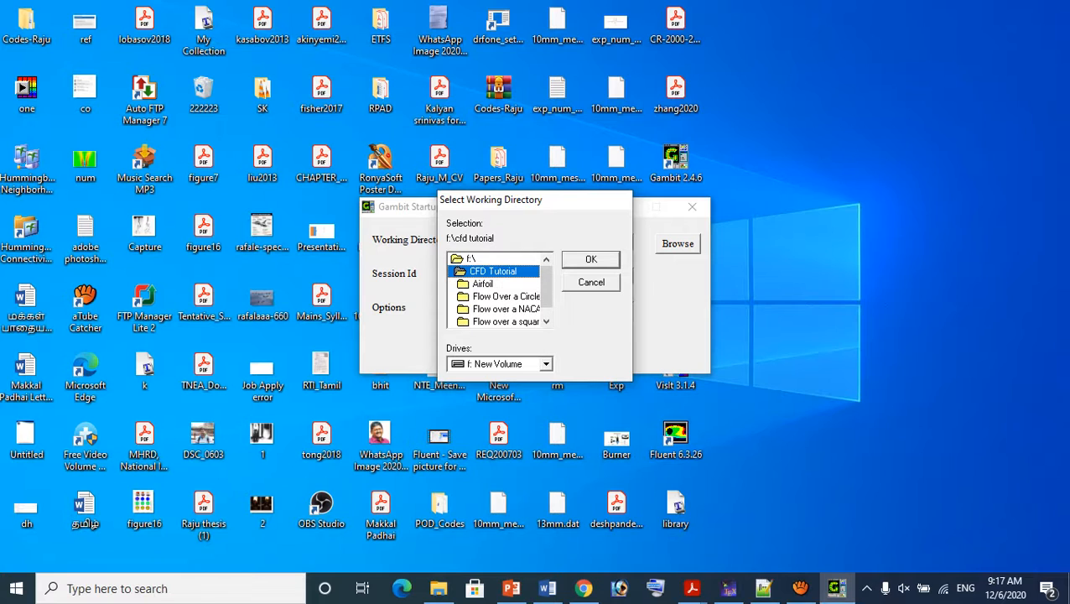
{"action": "double_click", "coordinate": [501, 296]}
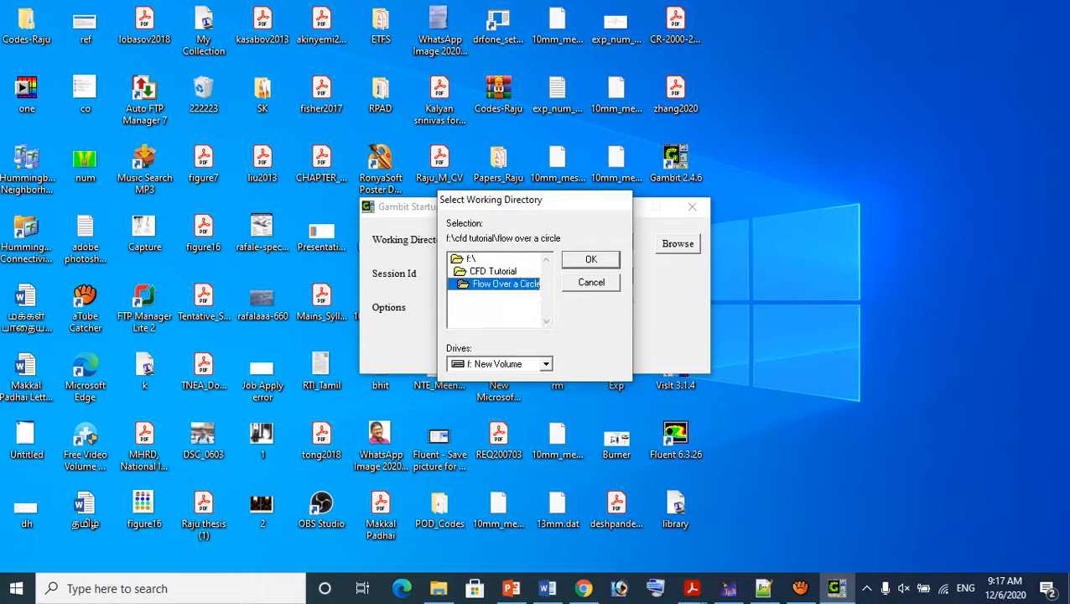
{"action": "left_click", "coordinate": [591, 259]}
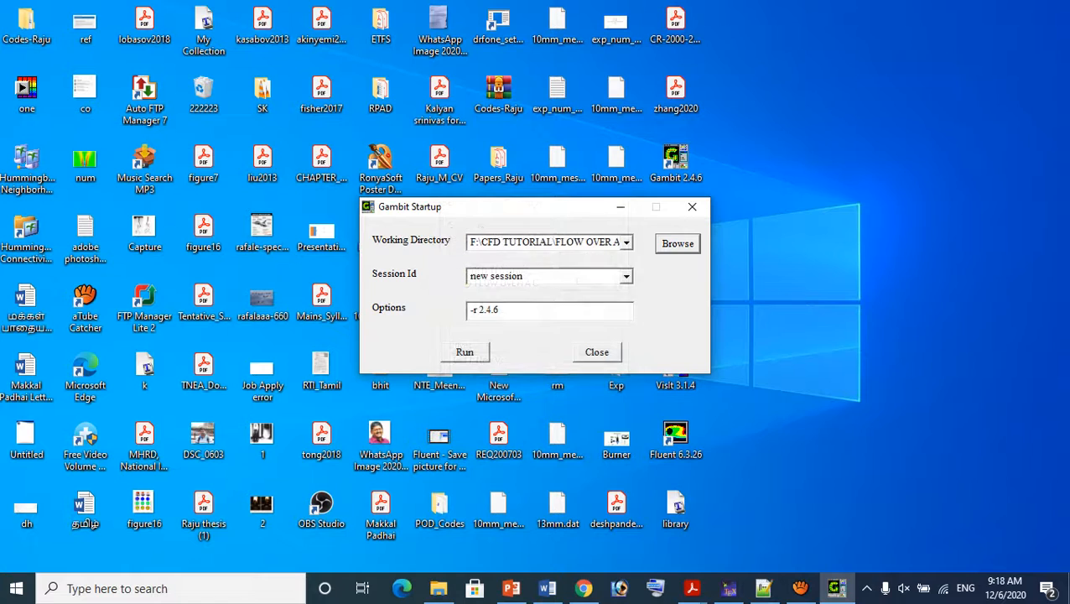
{"action": "left_click", "coordinate": [464, 351]}
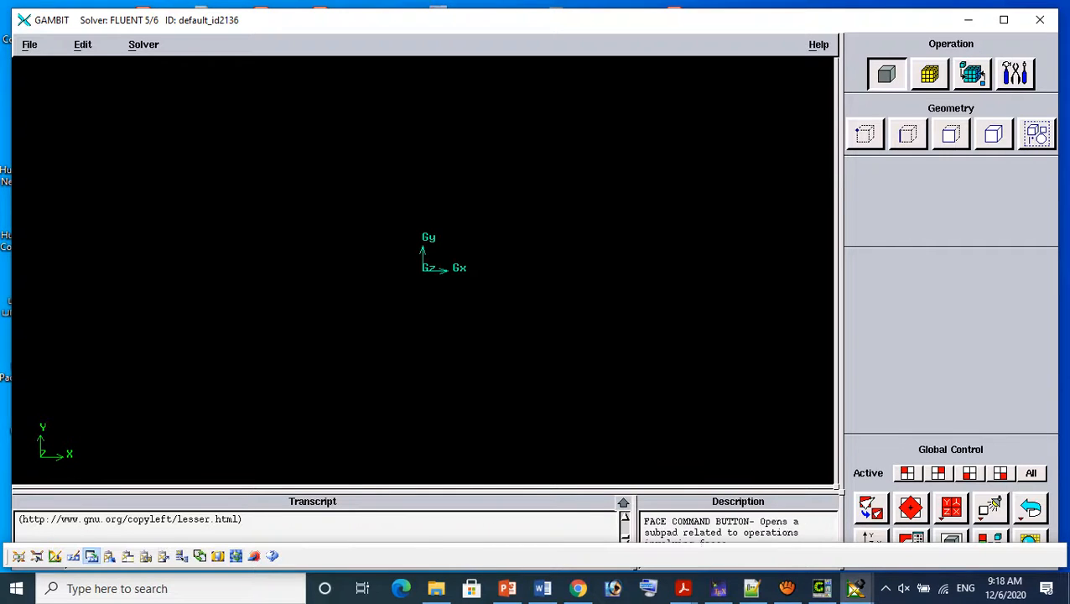
Create a real circular face with radius 0.5 in the XY plane at the origin
{"action": "left_click", "coordinate": [950, 134]}
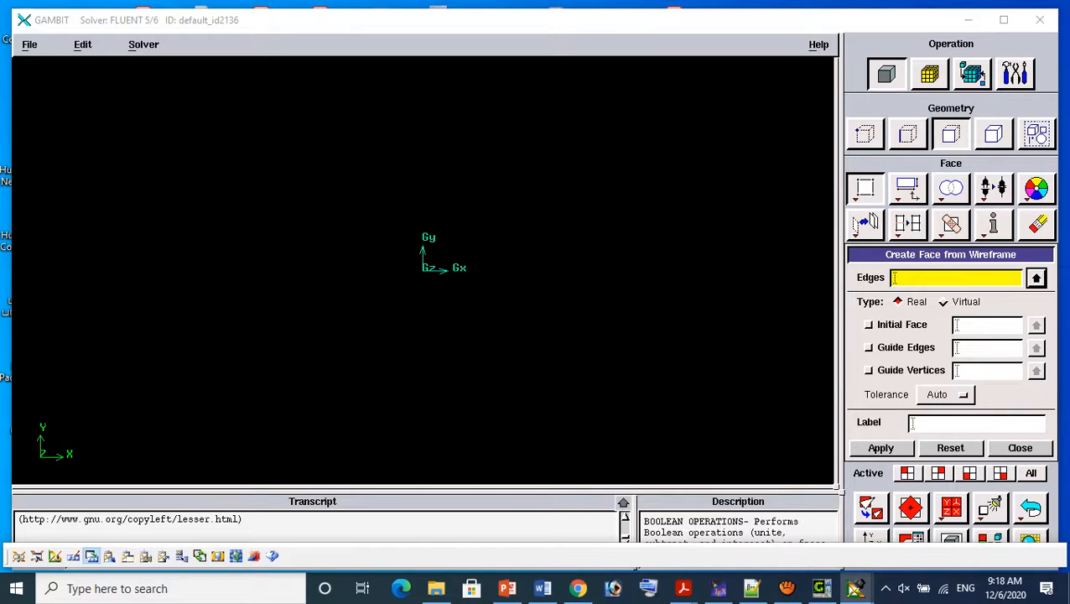
{"action": "left_click", "coordinate": [906, 188]}
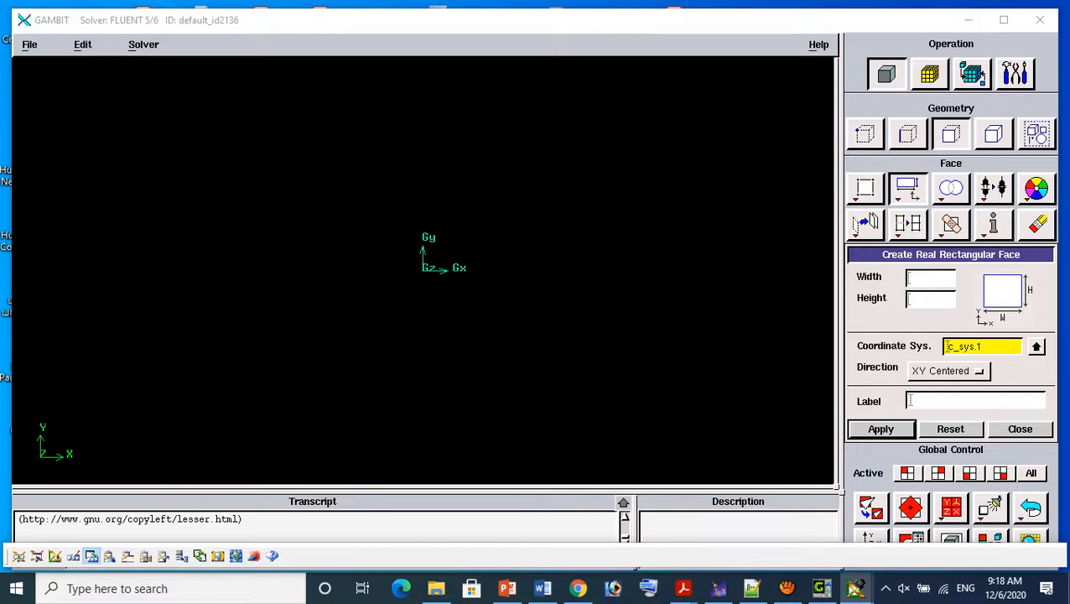
{"action": "right_click", "coordinate": [906, 189]}
{"action": "left_click", "coordinate": [931, 254]}
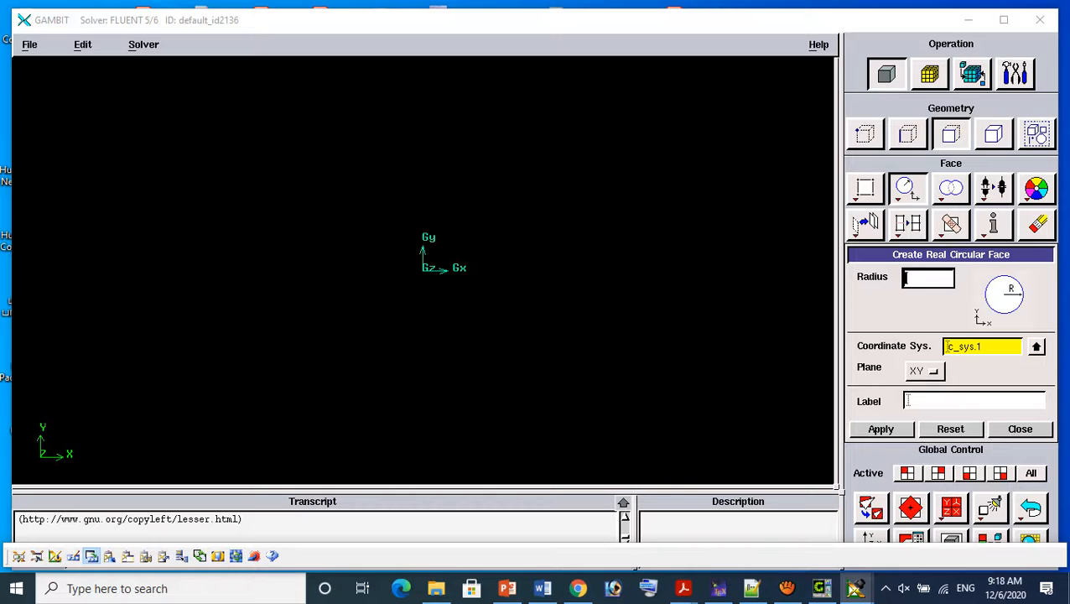
{"action": "type", "text": "0.5"}
{"action": "key", "text": "Return"}
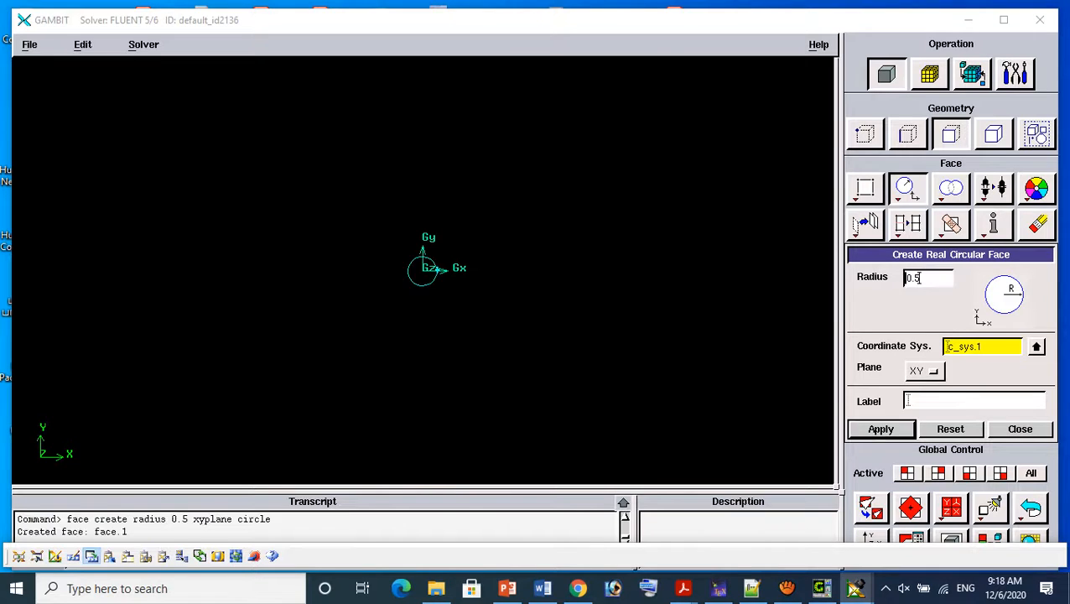
{"action": "left_click", "coordinate": [870, 507]}
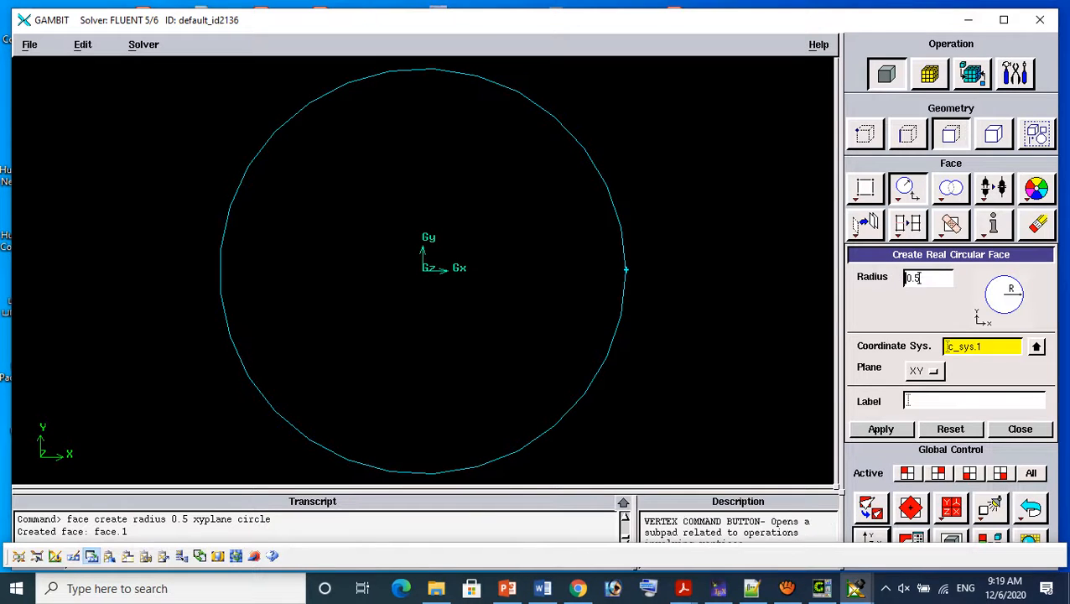
Try creating a real vertex at (10, 8, 0), and undo it
{"action": "left_click", "coordinate": [865, 134]}
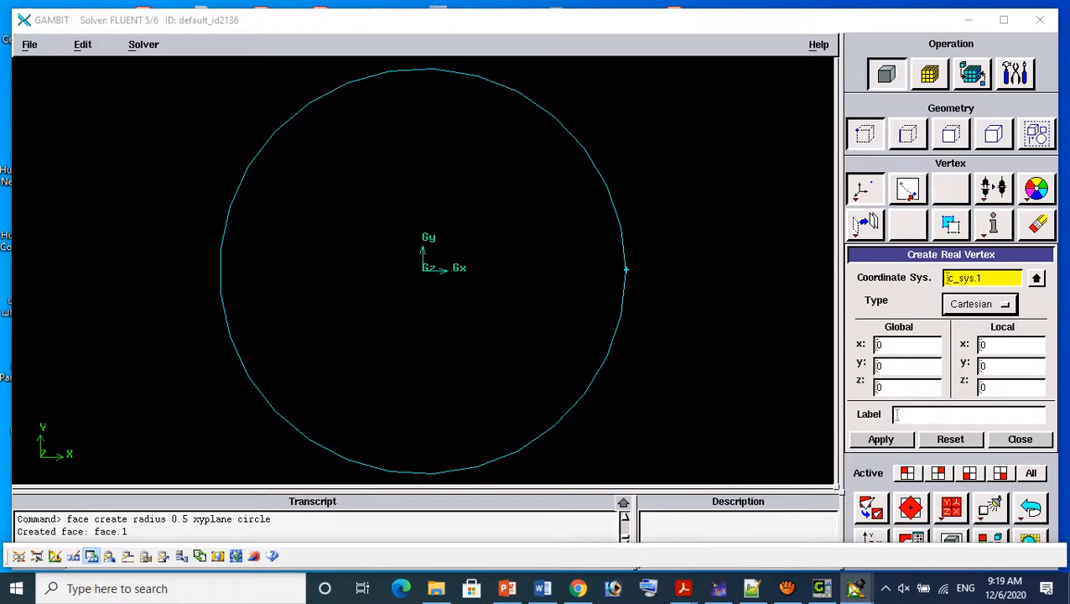
{"action": "key", "text": "Tab"}
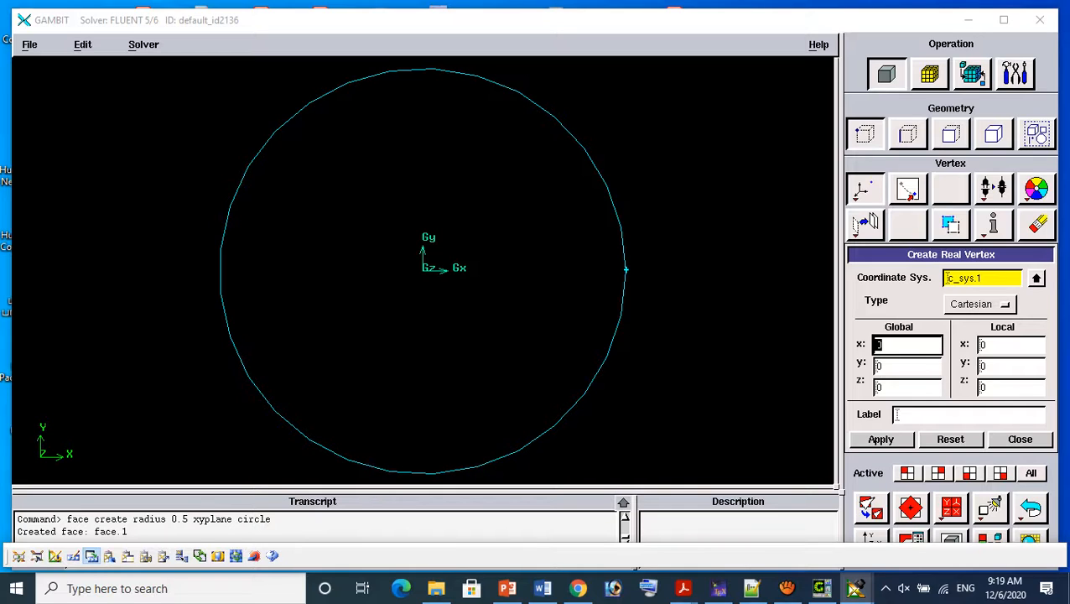
{"action": "type", "text": "10"}
{"action": "key", "text": "Tab"}
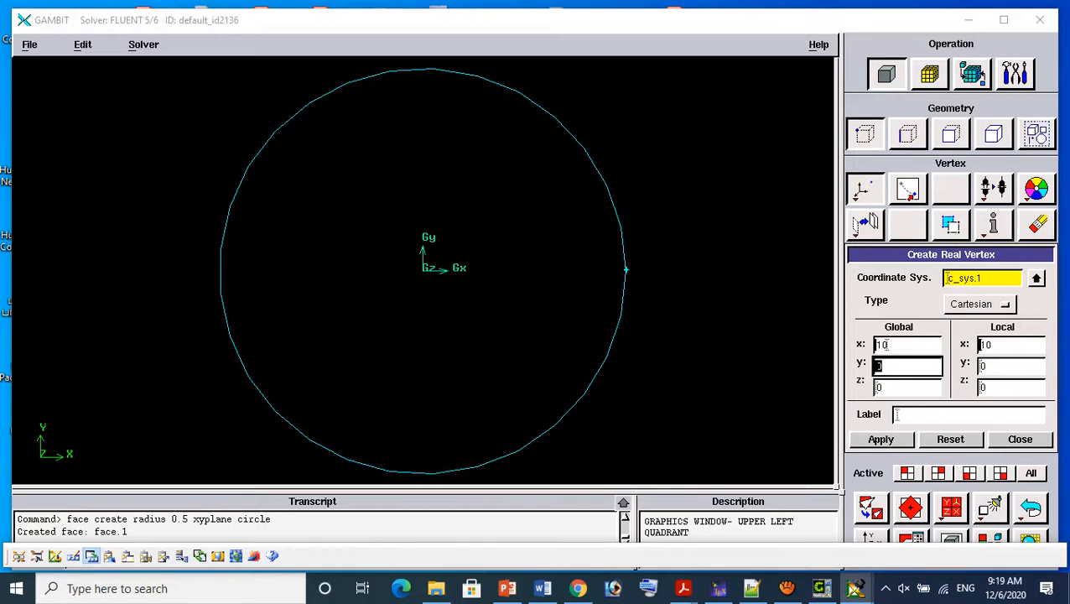
{"action": "type", "text": "8"}
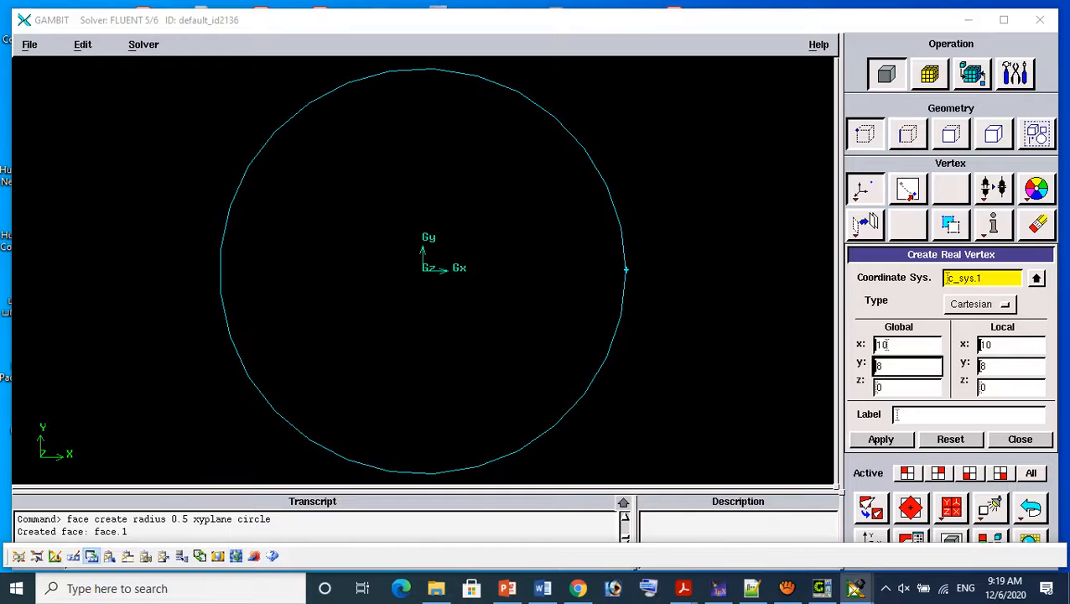
{"action": "left_click", "coordinate": [880, 439]}
{"action": "left_click", "coordinate": [870, 508]}
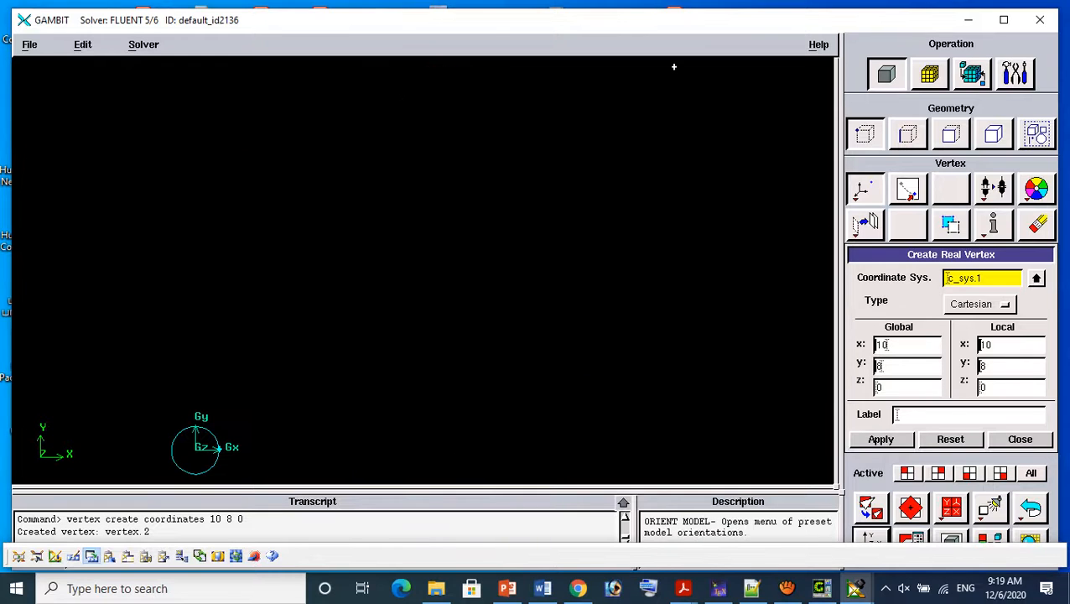
{"action": "left_click", "coordinate": [1030, 507]}
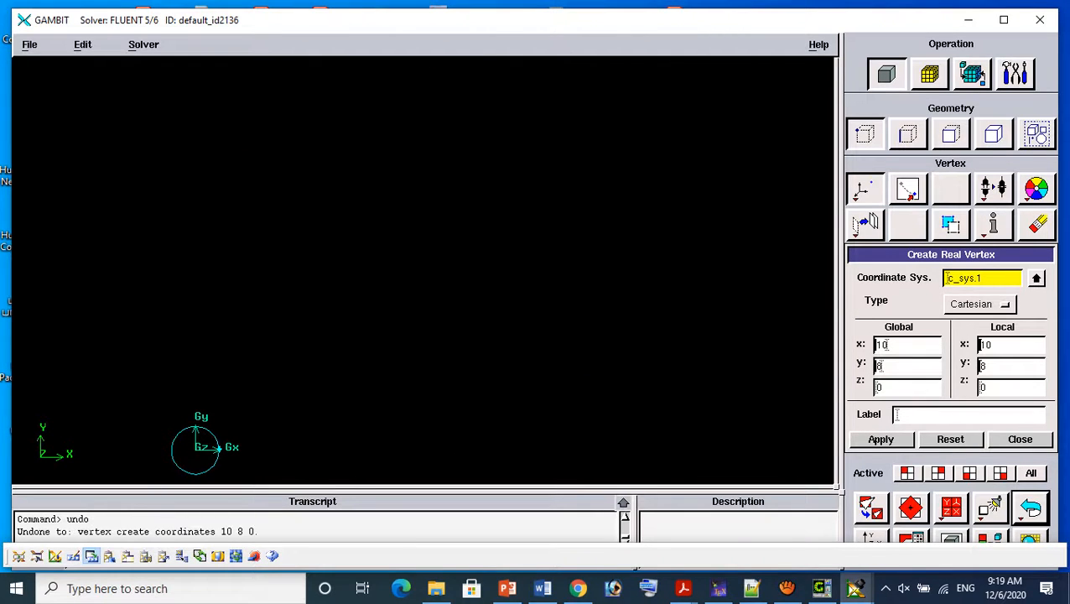
Create two real vertices at (-10, 8, 0) and (-10, -8, 0) for the upstream corners of the domain
{"action": "left_click_drag", "start_coordinate": [891, 344], "coordinate": [830, 345]}
{"action": "type", "text": "-10"}
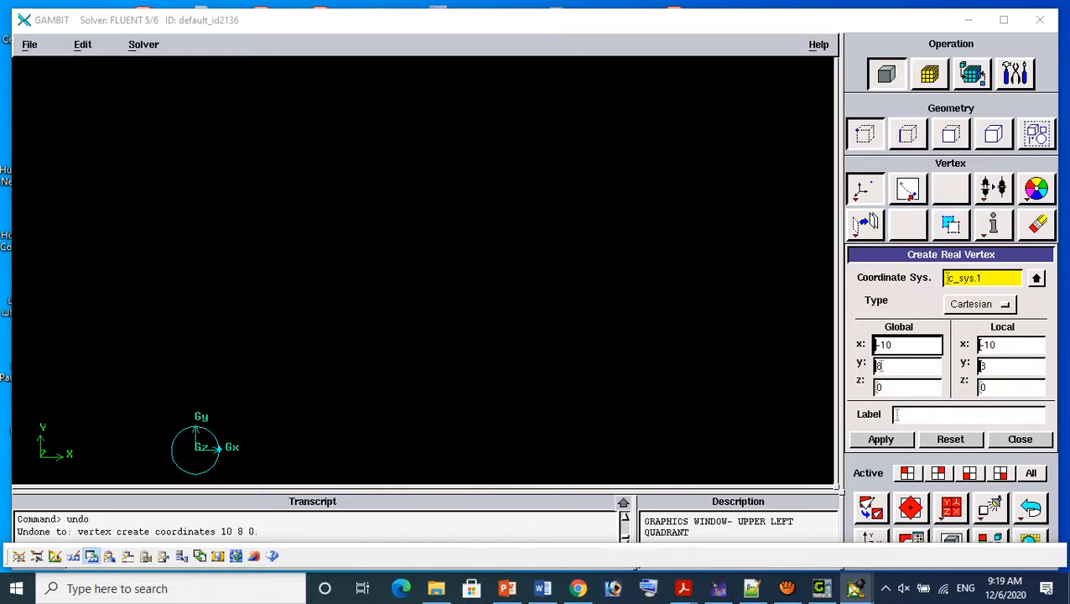
{"action": "left_click", "coordinate": [881, 438]}
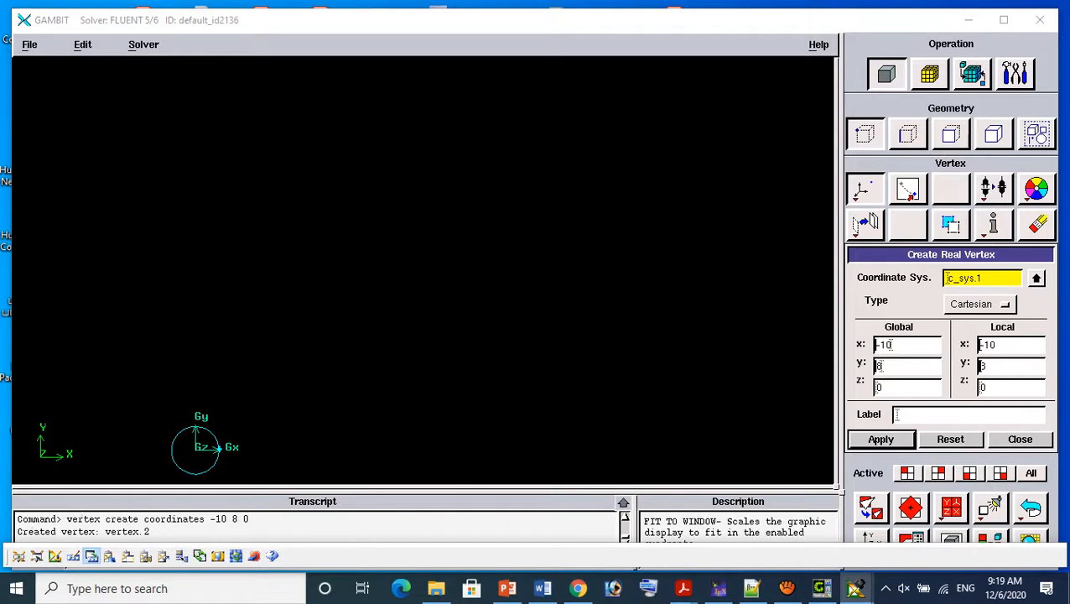
{"action": "left_click", "coordinate": [869, 507]}
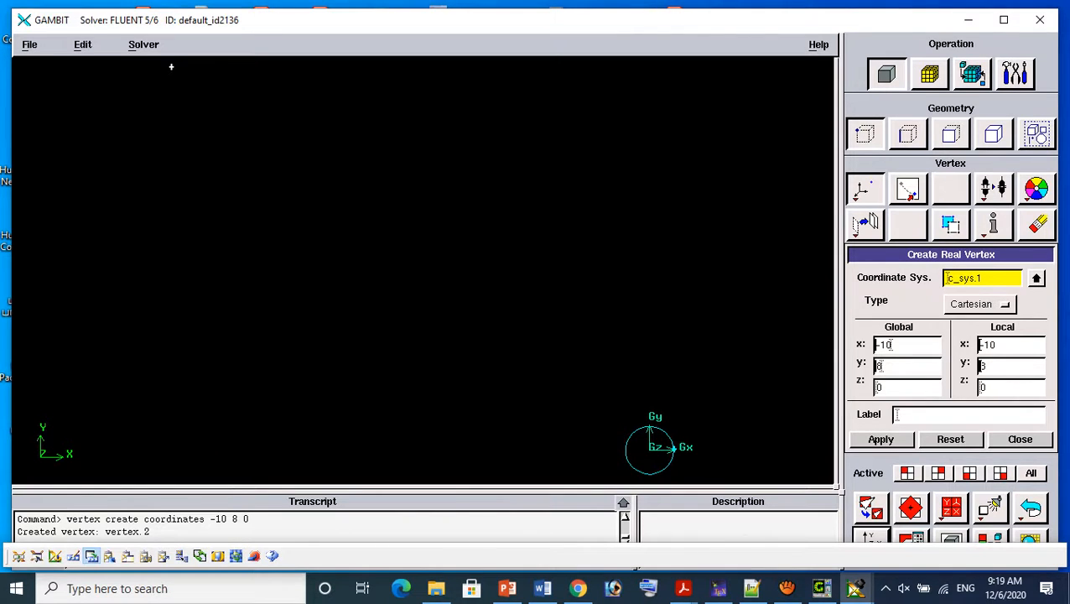
{"action": "left_click_drag", "start_coordinate": [885, 367], "coordinate": [830, 366]}
{"action": "type", "text": "-8"}
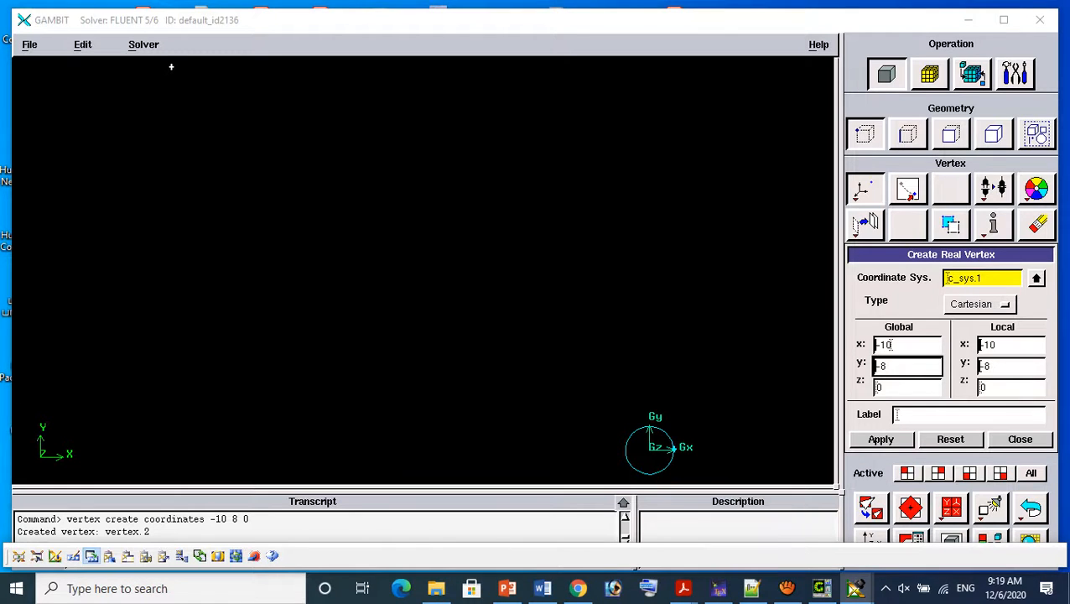
{"action": "left_click", "coordinate": [881, 439]}
{"action": "left_click", "coordinate": [869, 507]}
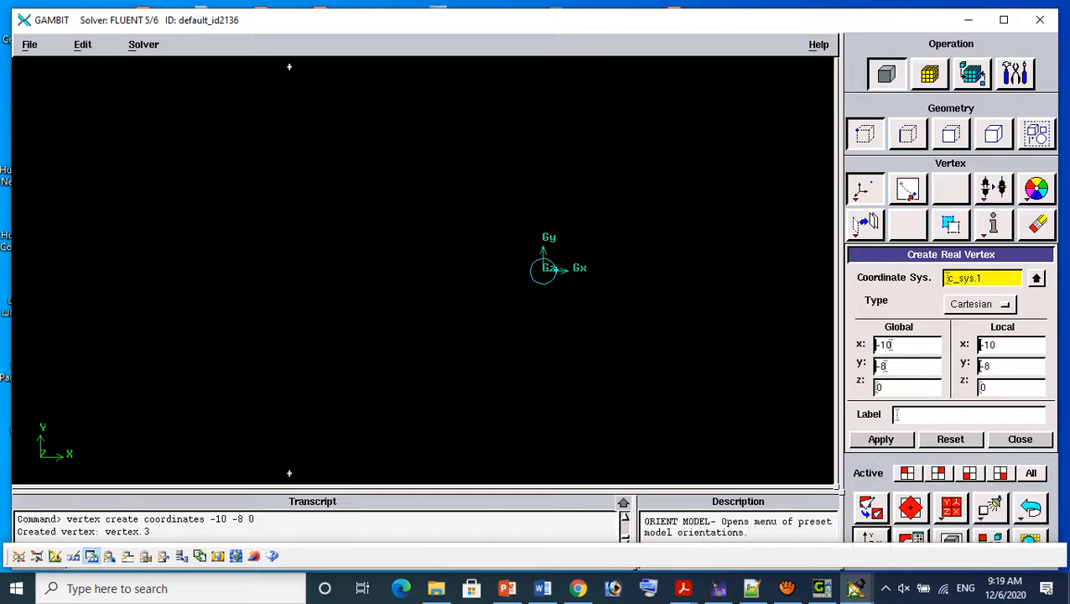
Create two real vertices at (20, -8, 0) and (20, 8, 0) for the downstream corners of the domain
{"action": "left_click_drag", "start_coordinate": [892, 344], "coordinate": [838, 345]}
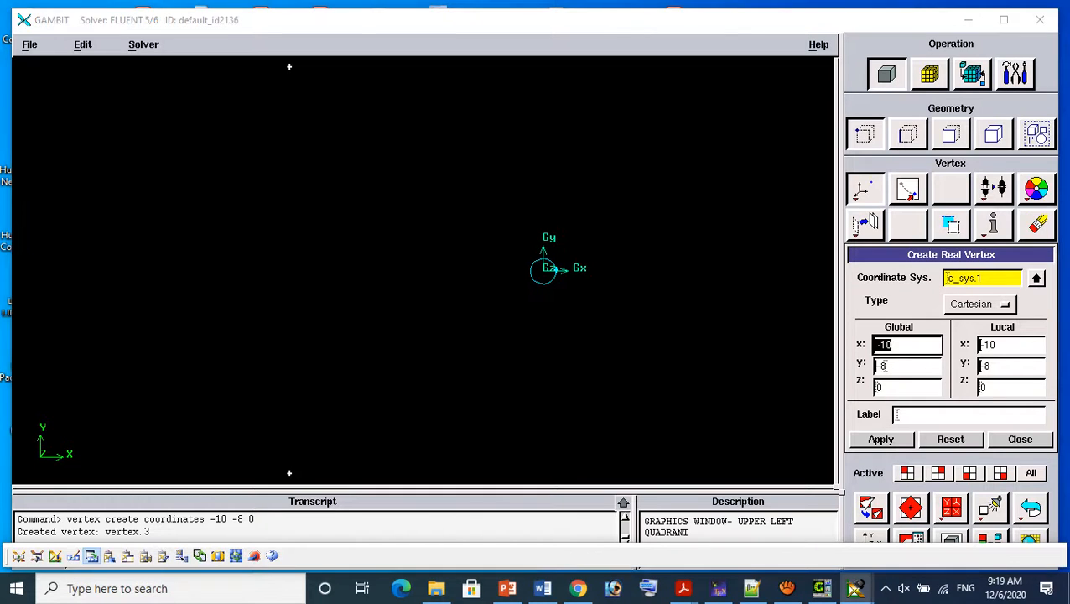
{"action": "type", "text": "20"}
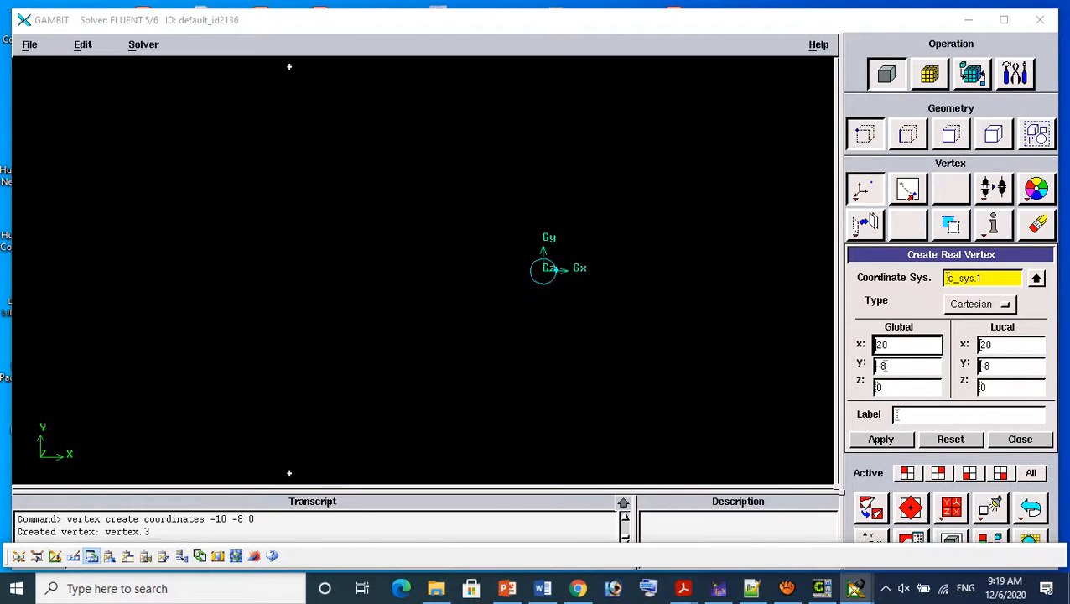
{"action": "left_click", "coordinate": [880, 439]}
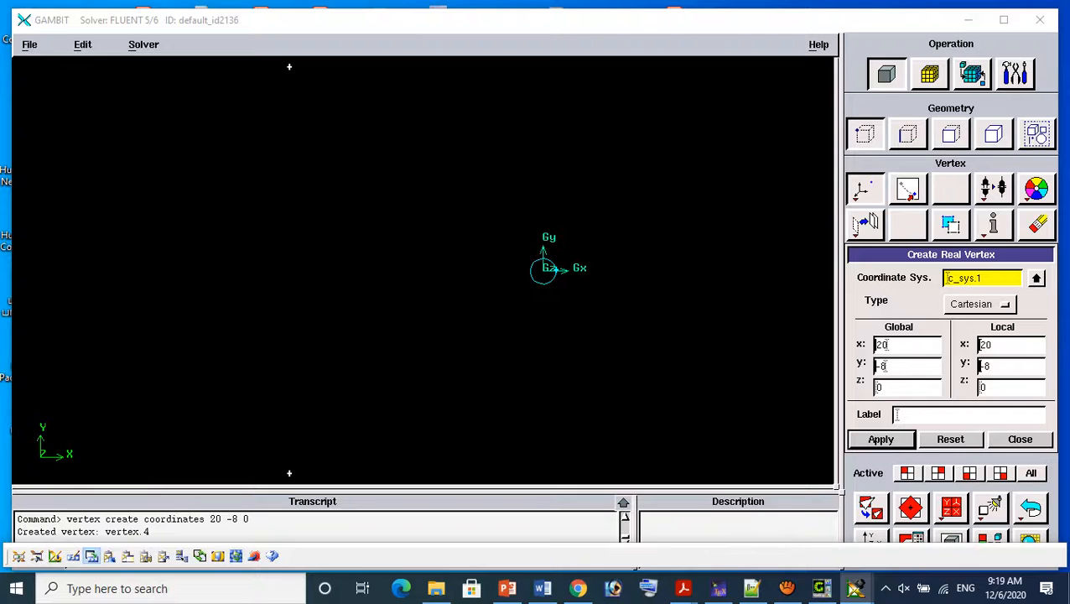
{"action": "left_click", "coordinate": [871, 536]}
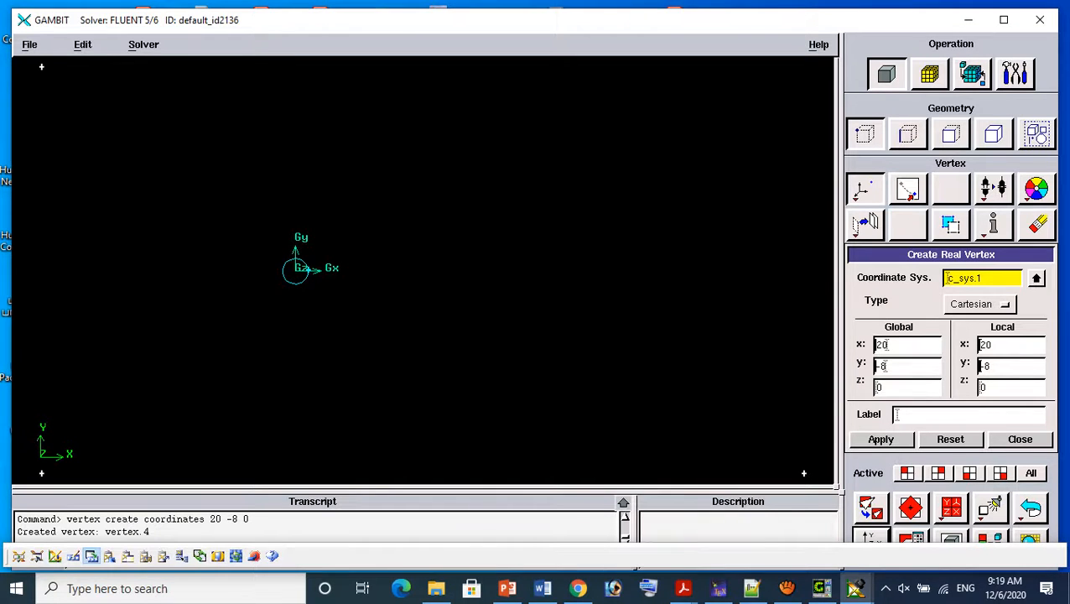
{"action": "left_click_drag", "start_coordinate": [890, 366], "coordinate": [832, 368]}
{"action": "type", "text": "8"}
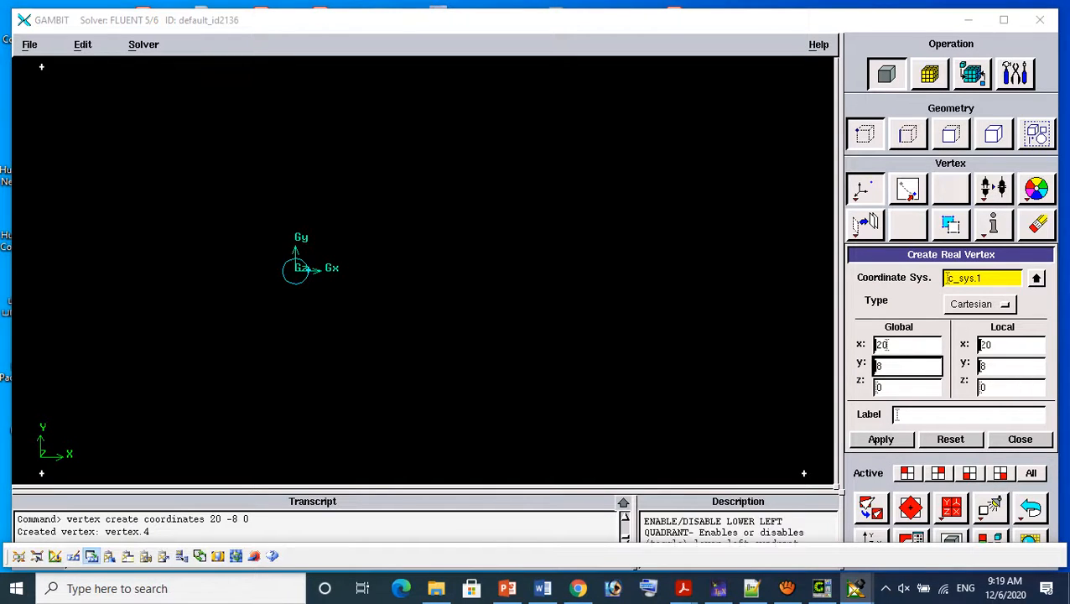
{"action": "left_click", "coordinate": [880, 439]}
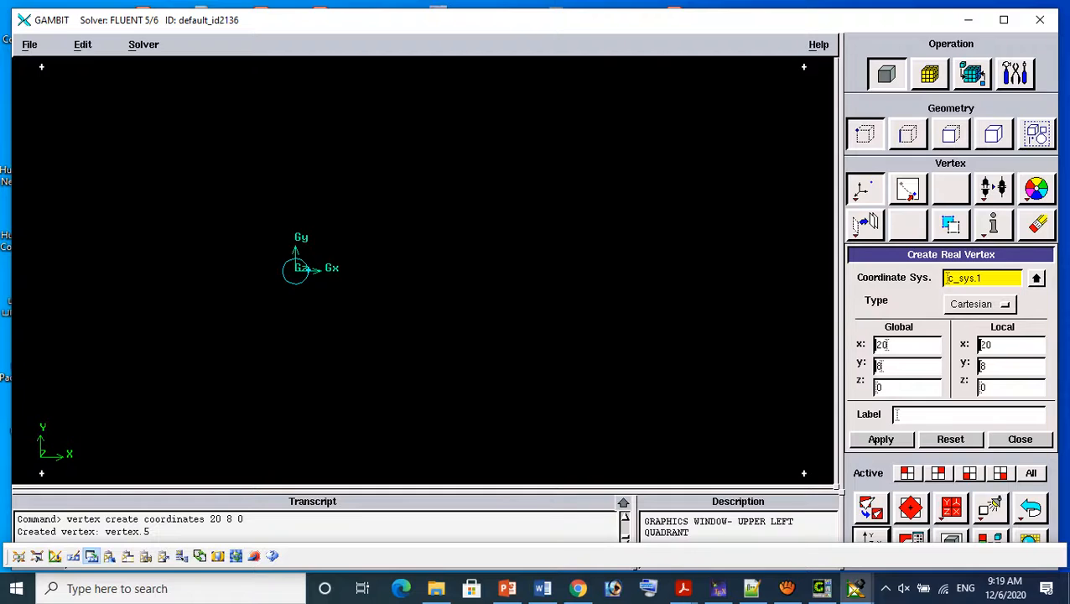
Create a real straight edge between the vertices at (-10, 8) and (20, 8) along the domain's upper side
{"action": "left_click", "coordinate": [908, 135]}
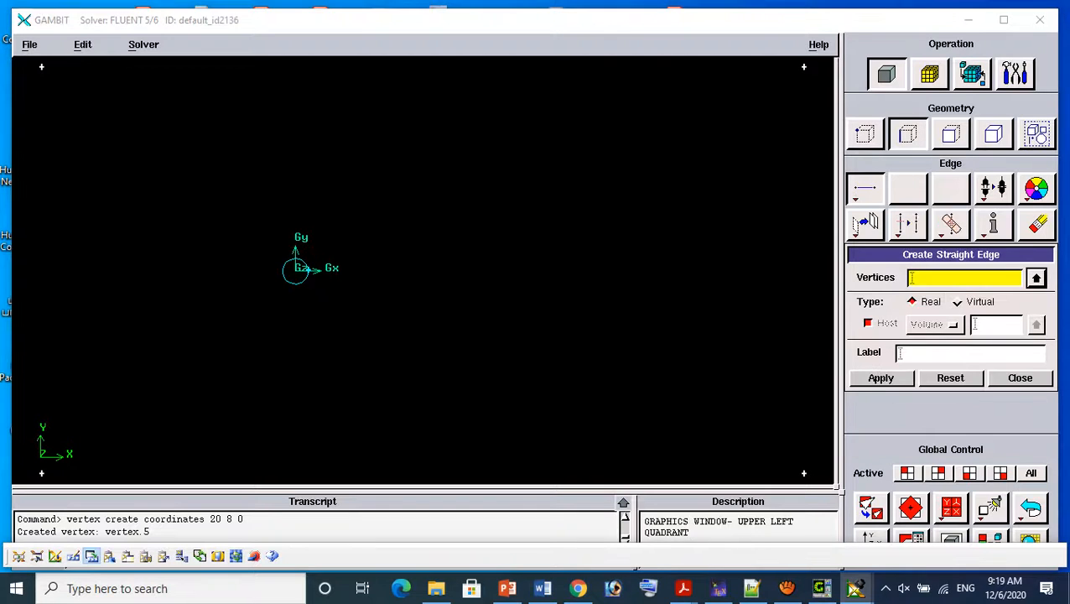
{"action": "left_click", "coordinate": [41, 67], "text": "shift"}
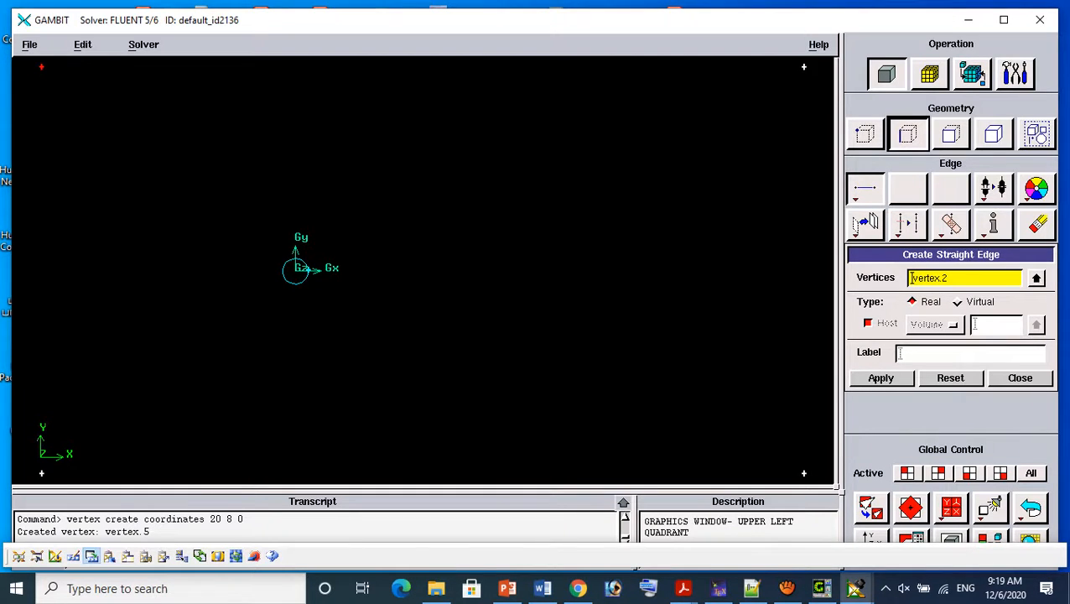
{"action": "left_click", "coordinate": [803, 67], "text": "shift"}
{"action": "left_click", "coordinate": [880, 378]}
Create a real straight edge between the vertices at (20, 8) and (20, -8) along the domain's downstream side
{"action": "left_click", "coordinate": [803, 67], "text": "shift"}
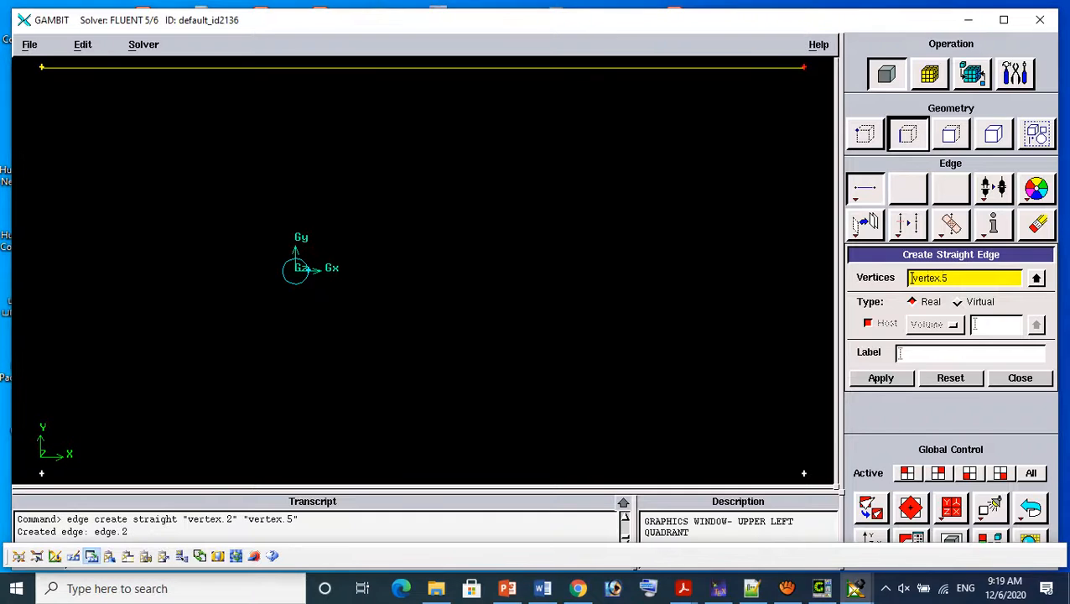
{"action": "left_click", "coordinate": [803, 473], "text": "shift"}
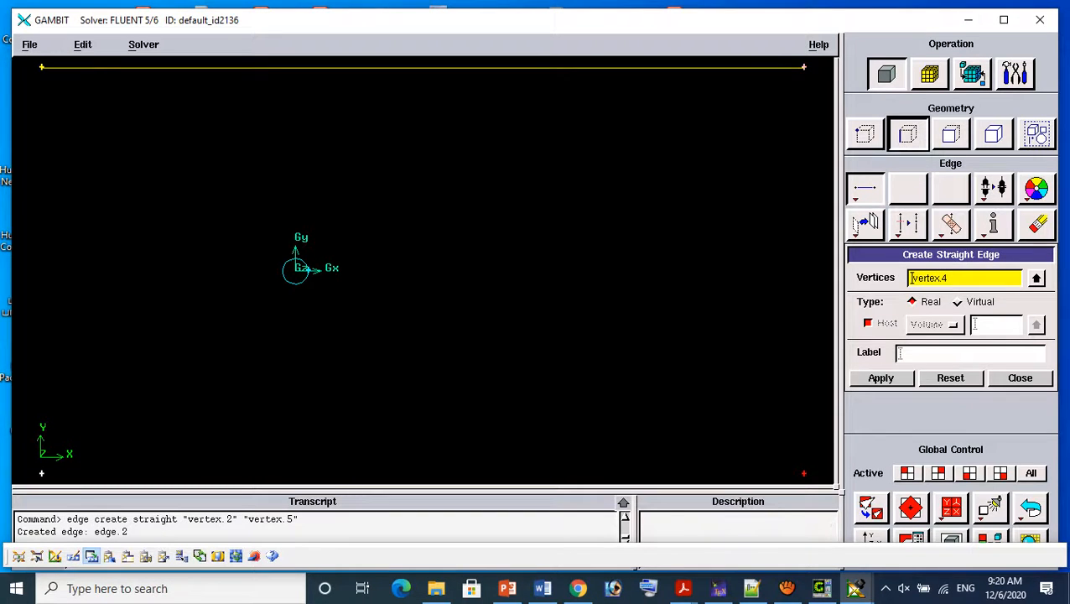
{"action": "left_click", "coordinate": [880, 378]}
Close the rectangle with real straight edges along the domain's lower side at y = -8 and upstream side at x = -10
{"action": "left_click", "coordinate": [804, 473], "text": "shift"}
{"action": "left_click", "coordinate": [41, 473], "text": "shift"}
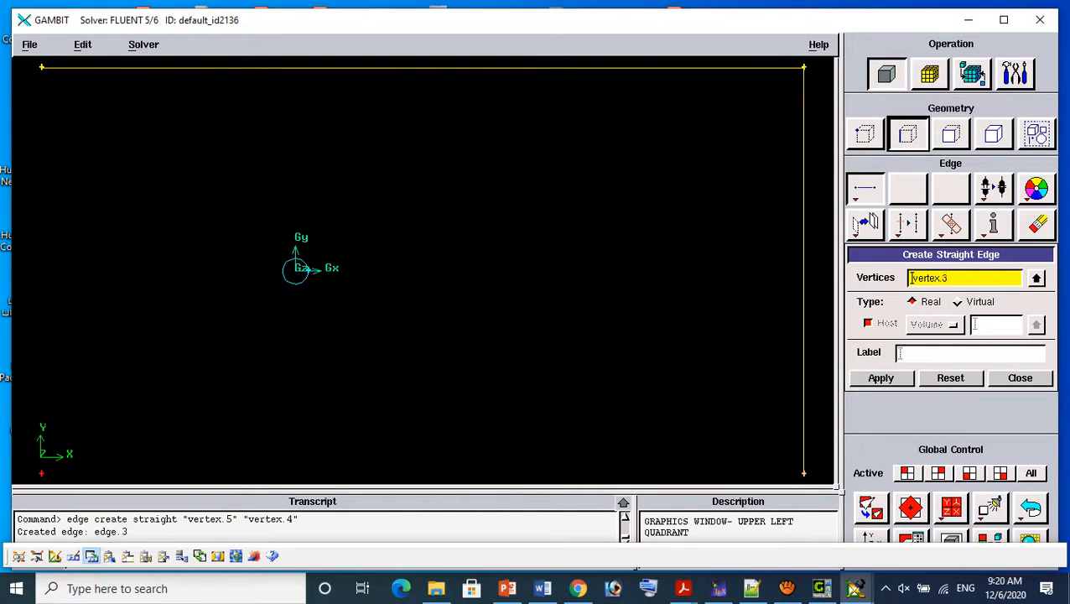
{"action": "left_click", "coordinate": [880, 378]}
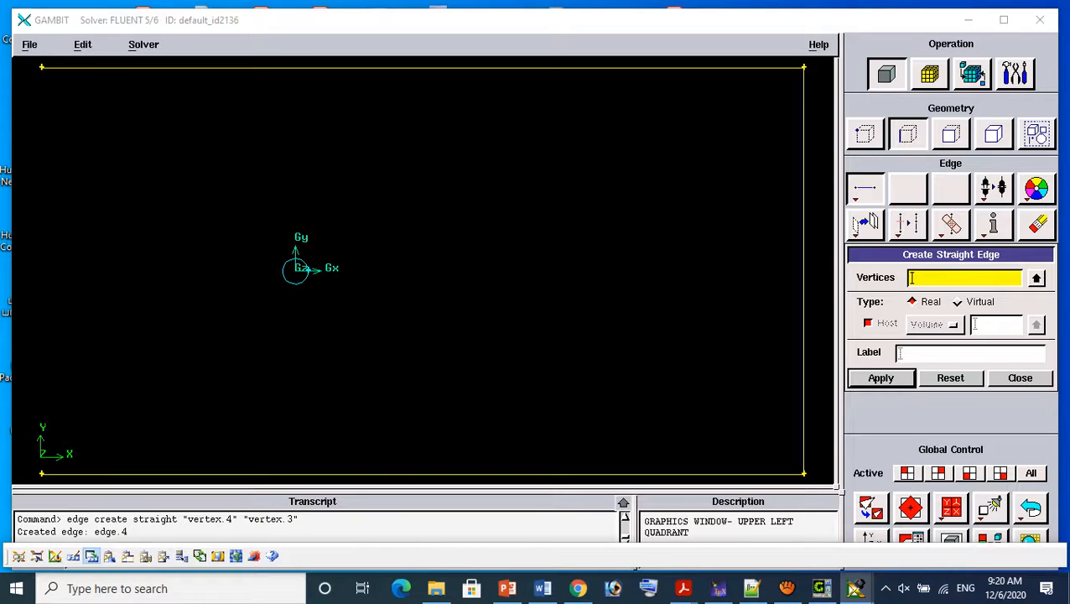
{"action": "left_click", "coordinate": [41, 474], "text": "shift"}
{"action": "left_click", "coordinate": [41, 67], "text": "shift"}
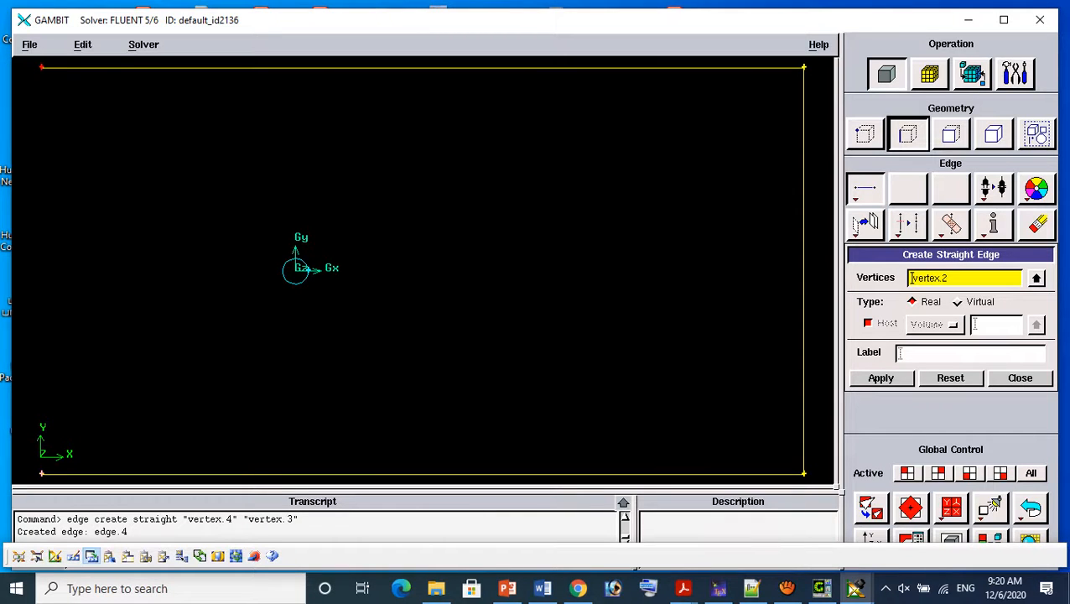
{"action": "left_click", "coordinate": [880, 378]}
Create a real wireframe face from the four straight edges of the rectangular domain
{"action": "left_click", "coordinate": [951, 134]}
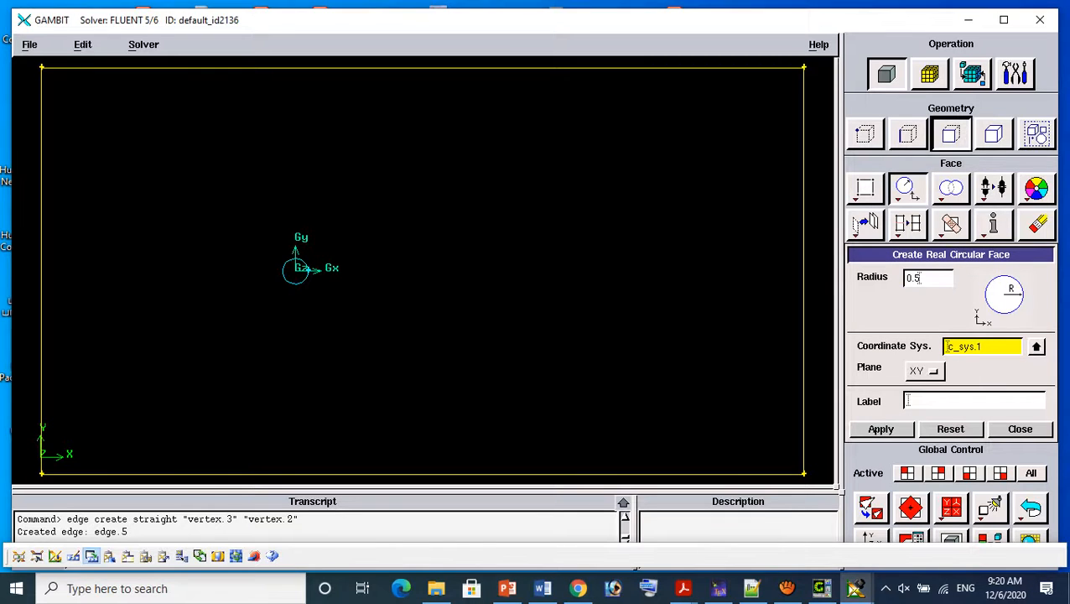
{"action": "left_click", "coordinate": [865, 187]}
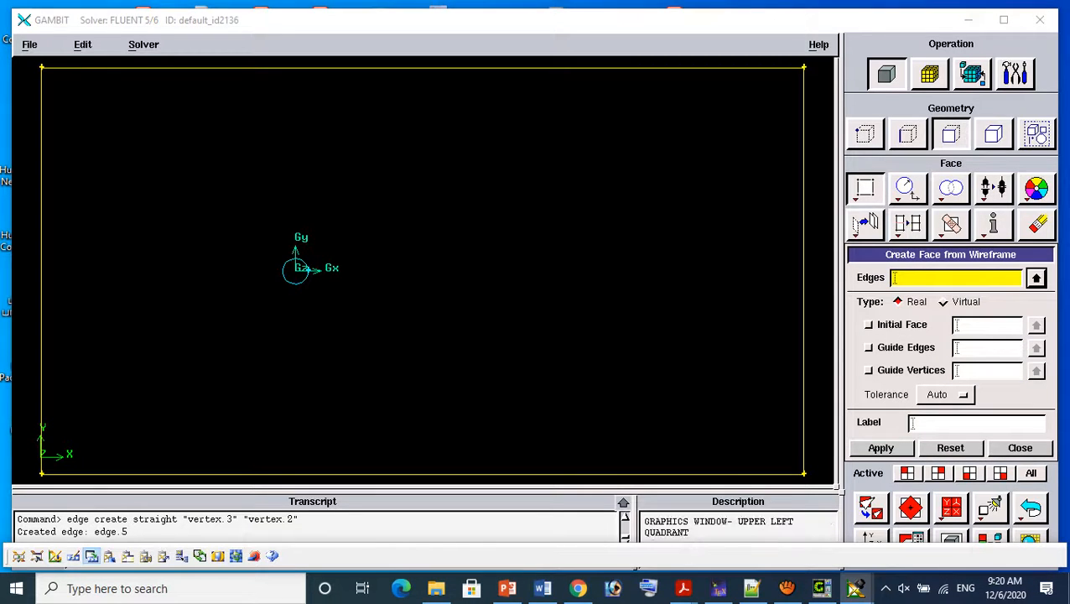
{"action": "left_click", "coordinate": [603, 67], "text": "shift"}
{"action": "left_click", "coordinate": [803, 220], "text": "shift"}
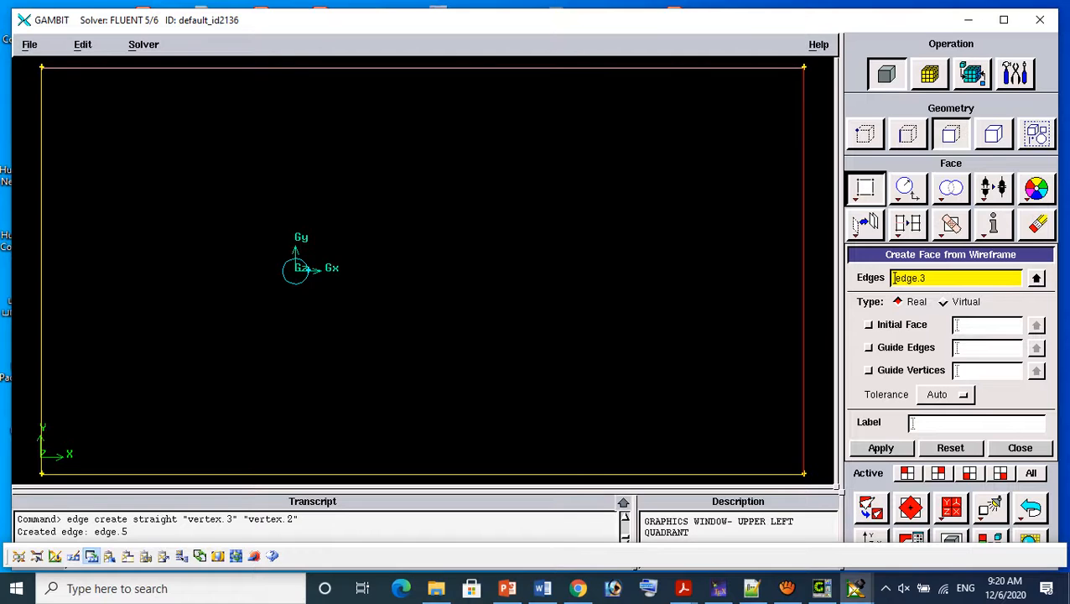
{"action": "left_click", "coordinate": [637, 474], "text": "shift"}
{"action": "left_click", "coordinate": [42, 335], "text": "shift"}
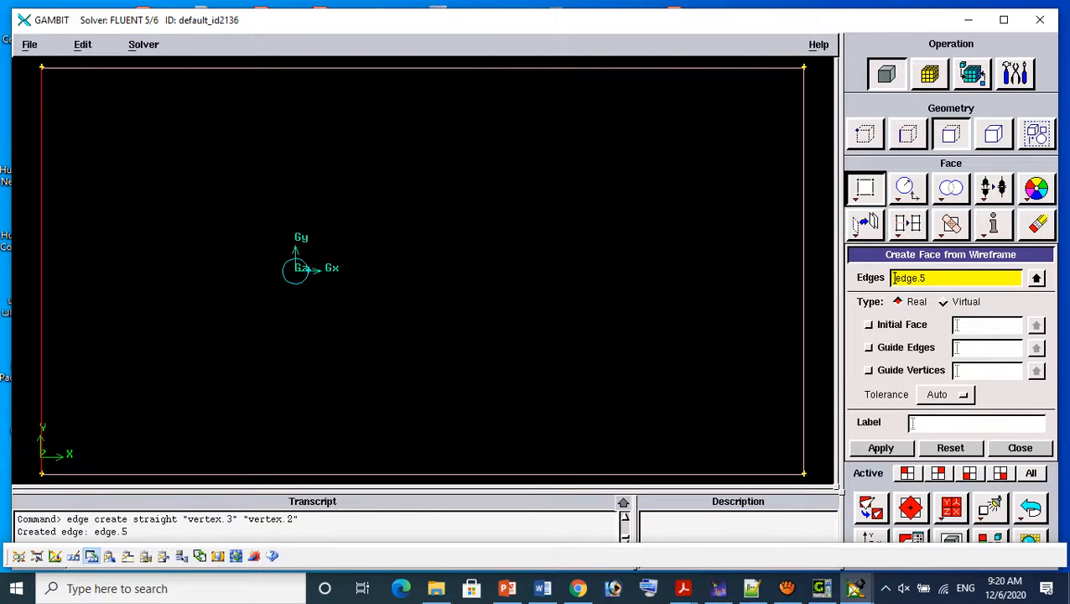
{"action": "left_click", "coordinate": [880, 448]}
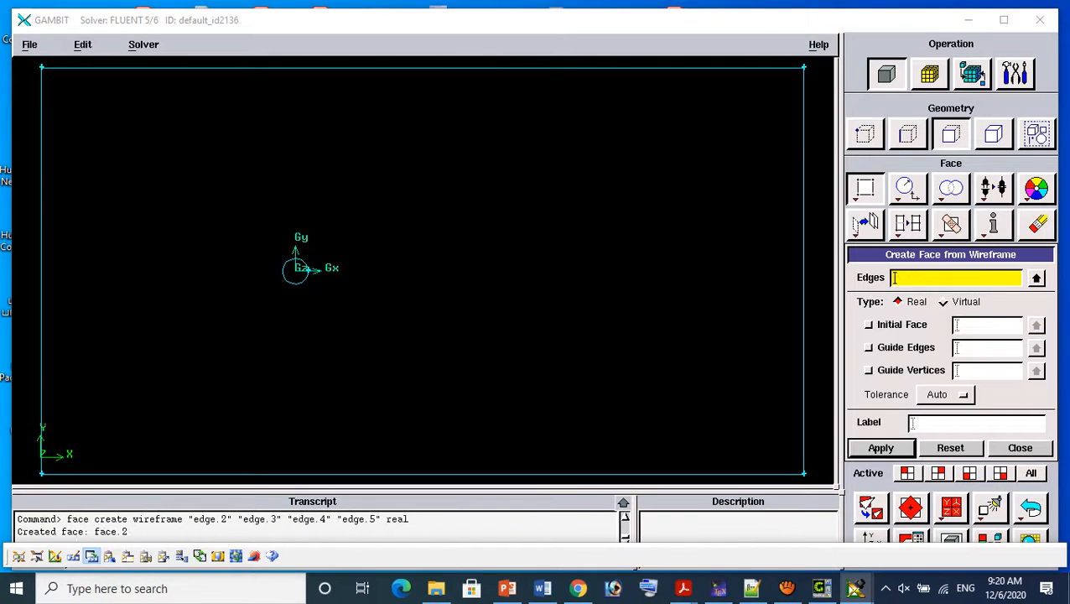
Subtract the circular face from the rectangular domain face without retaining either original
{"action": "left_click", "coordinate": [950, 188]}
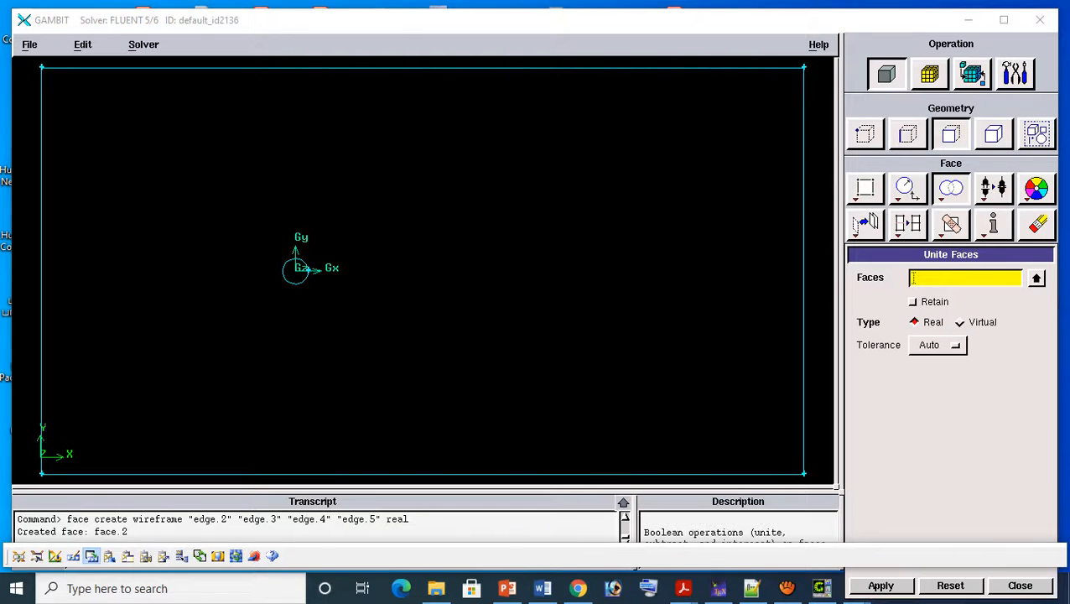
{"action": "right_click", "coordinate": [950, 187]}
{"action": "left_click", "coordinate": [981, 254]}
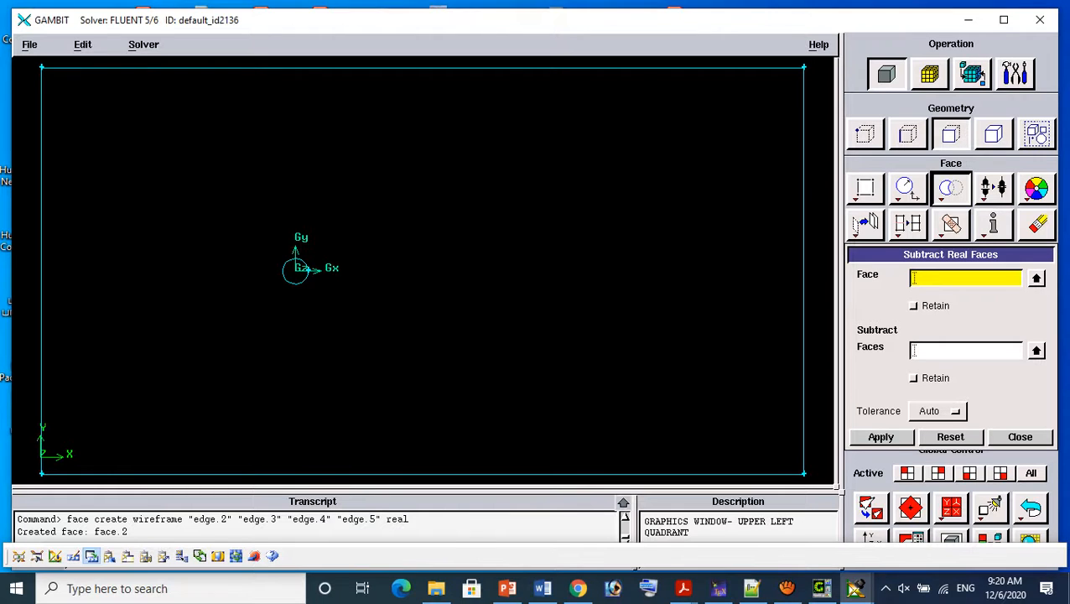
{"action": "left_click", "coordinate": [803, 285], "text": "shift"}
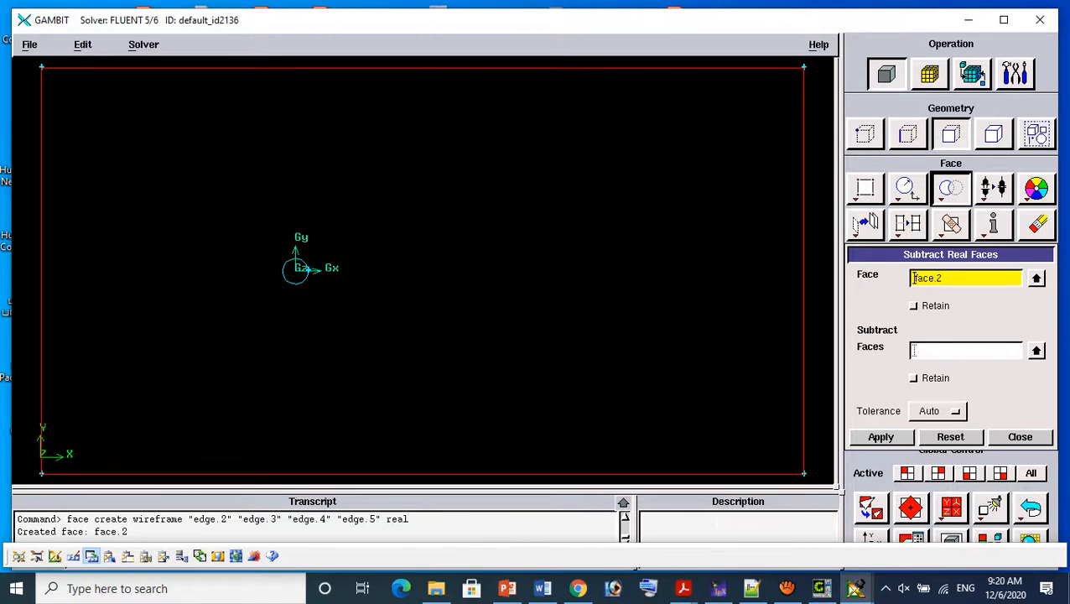
{"action": "left_click", "coordinate": [965, 351]}
{"action": "left_click", "coordinate": [306, 278], "text": "shift"}
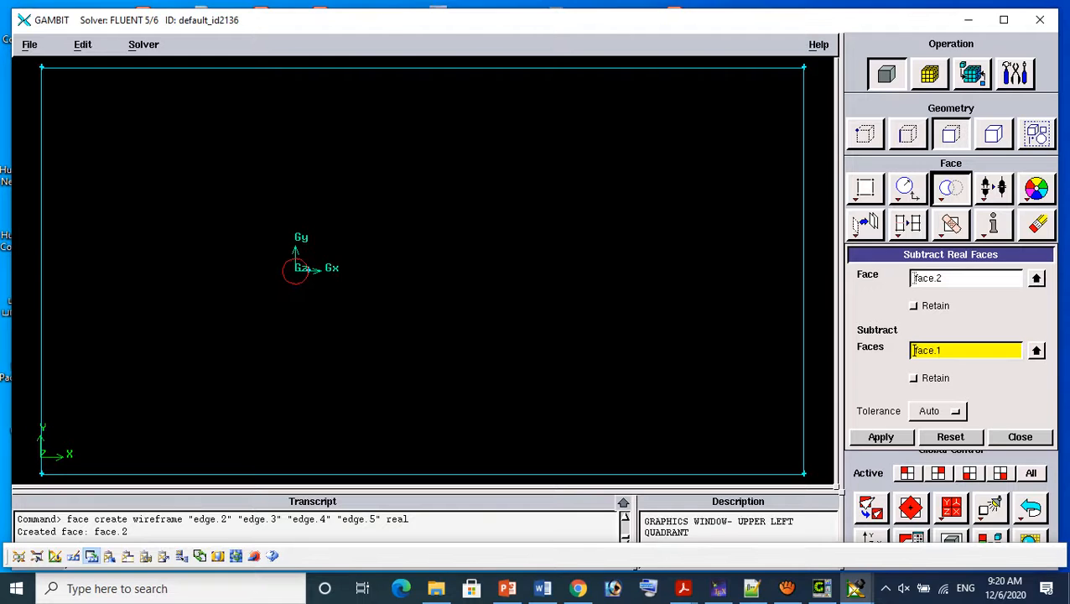
{"action": "left_click", "coordinate": [880, 437]}
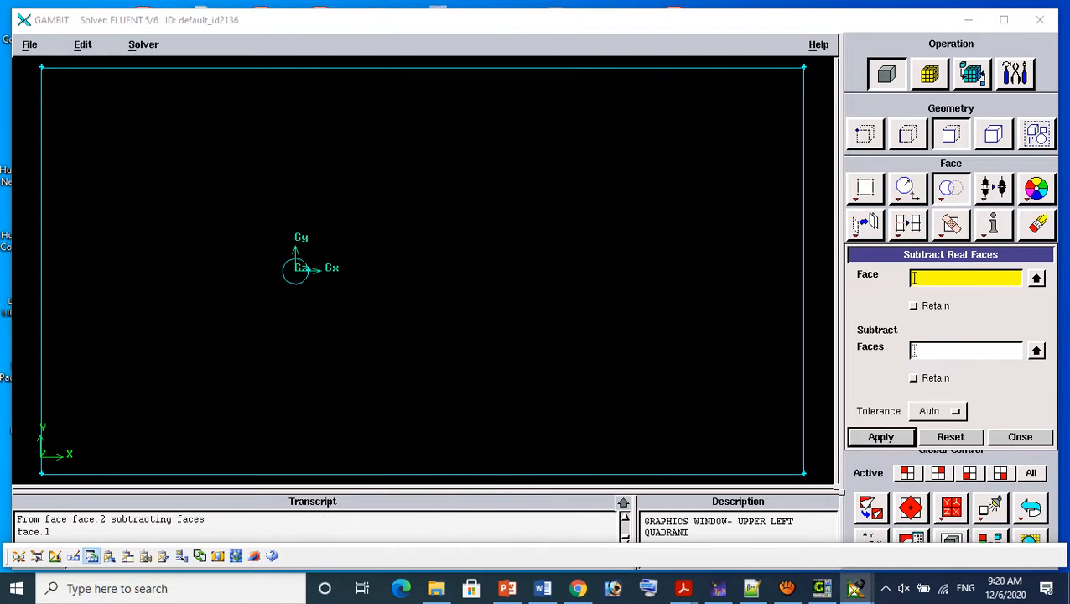
{"action": "left_click", "coordinate": [993, 134]}
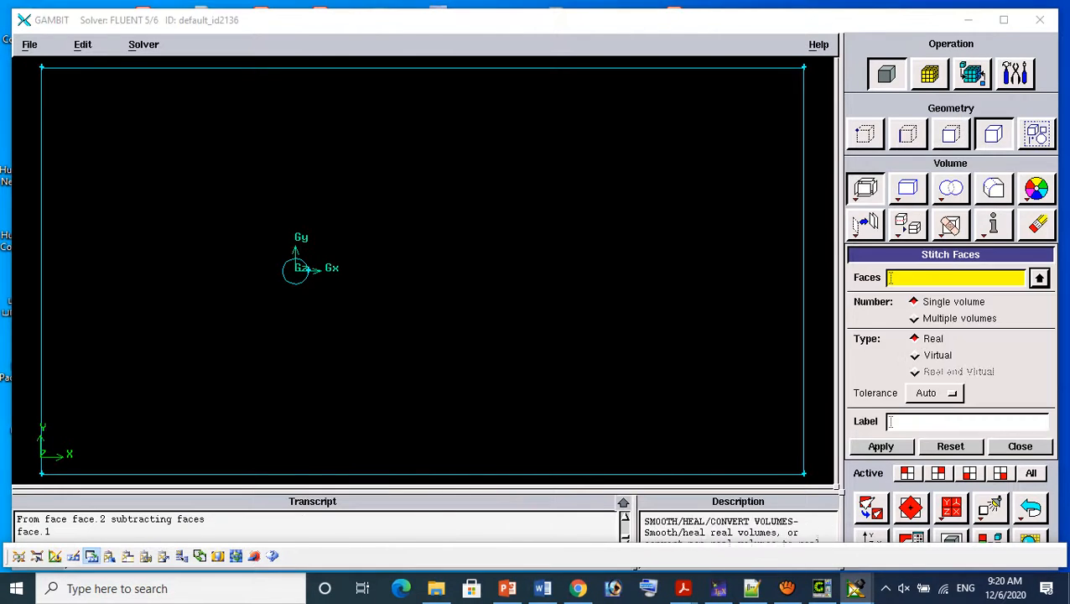
{"action": "left_click", "coordinate": [1038, 276]}
{"action": "left_click", "coordinate": [855, 103]}
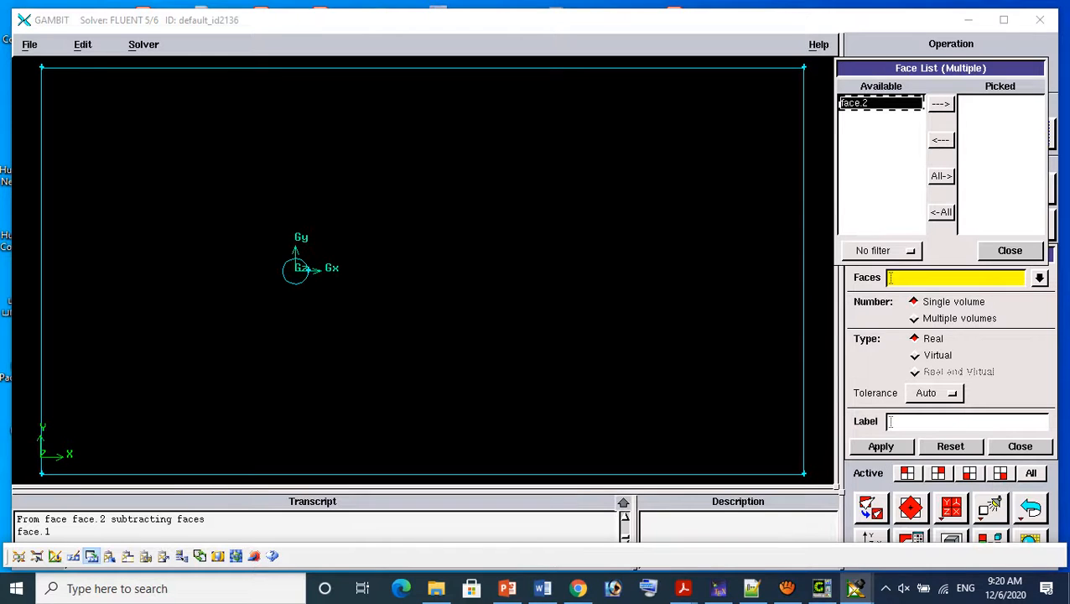
{"action": "left_click", "coordinate": [939, 103]}
{"action": "left_click", "coordinate": [1009, 250]}
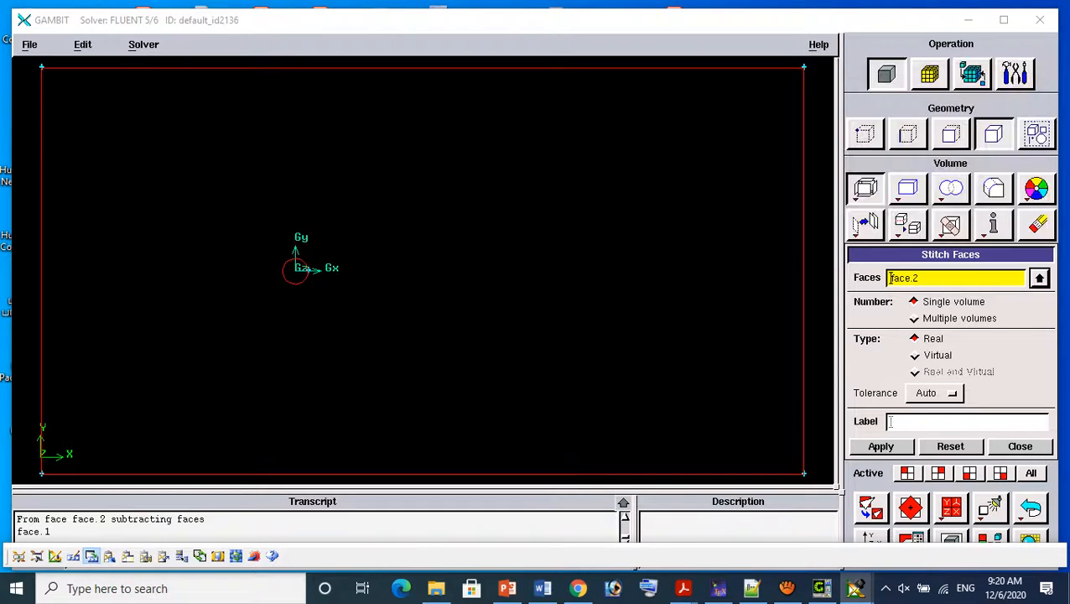
{"action": "left_click", "coordinate": [1019, 446]}
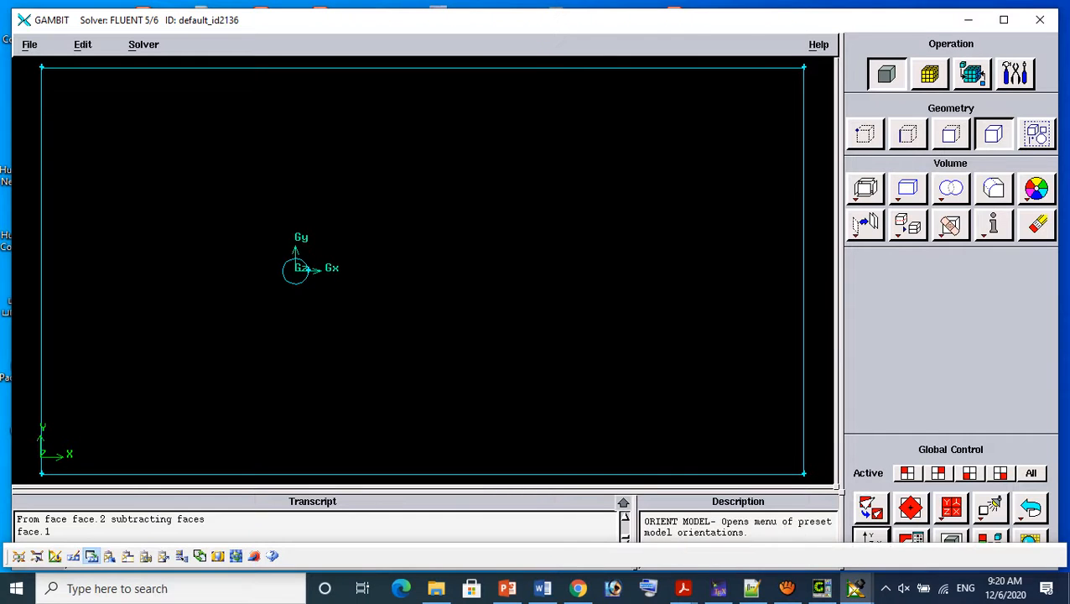
Display the model with shaded faces
{"action": "left_click", "coordinate": [950, 538]}
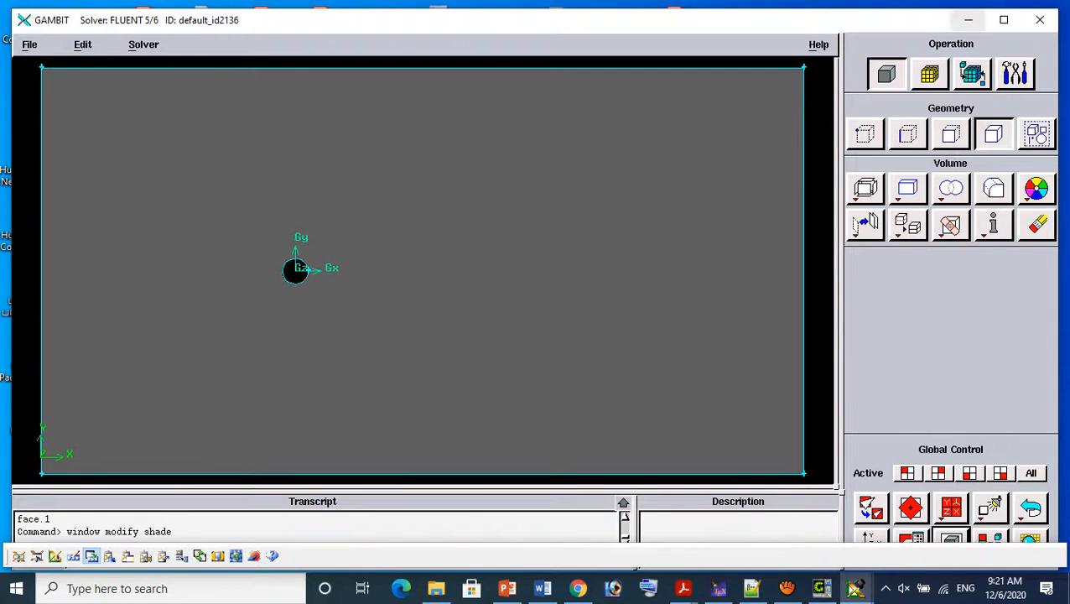
Add a VELOCITY_INLET boundary named "Velocity inlet" on the domain's upstream edge at x = -10
{"action": "left_click", "coordinate": [971, 74]}
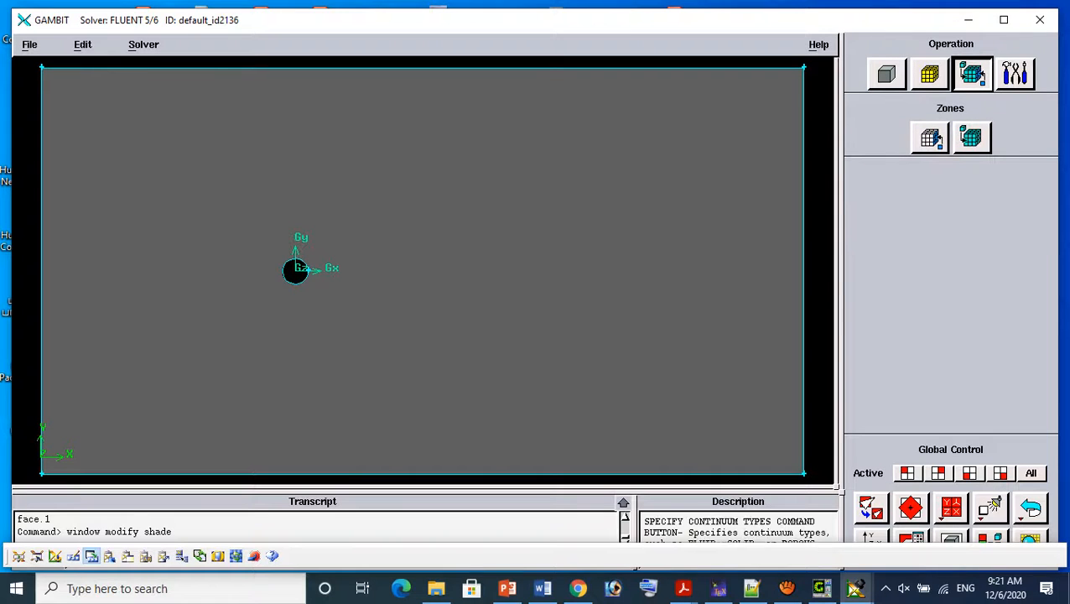
{"action": "left_click", "coordinate": [931, 136]}
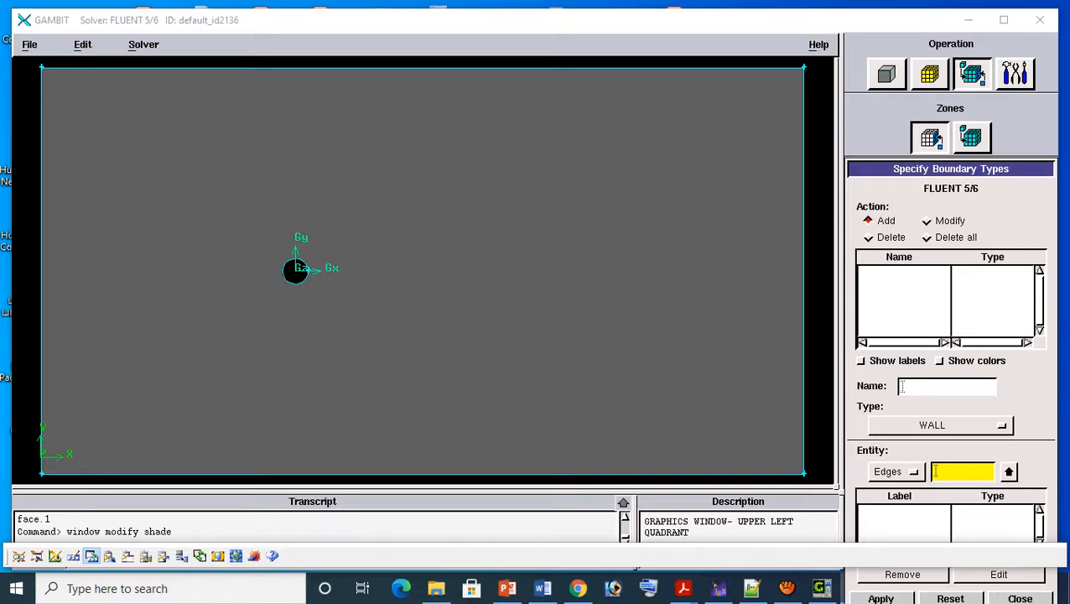
{"action": "left_click", "coordinate": [42, 260], "text": "shift"}
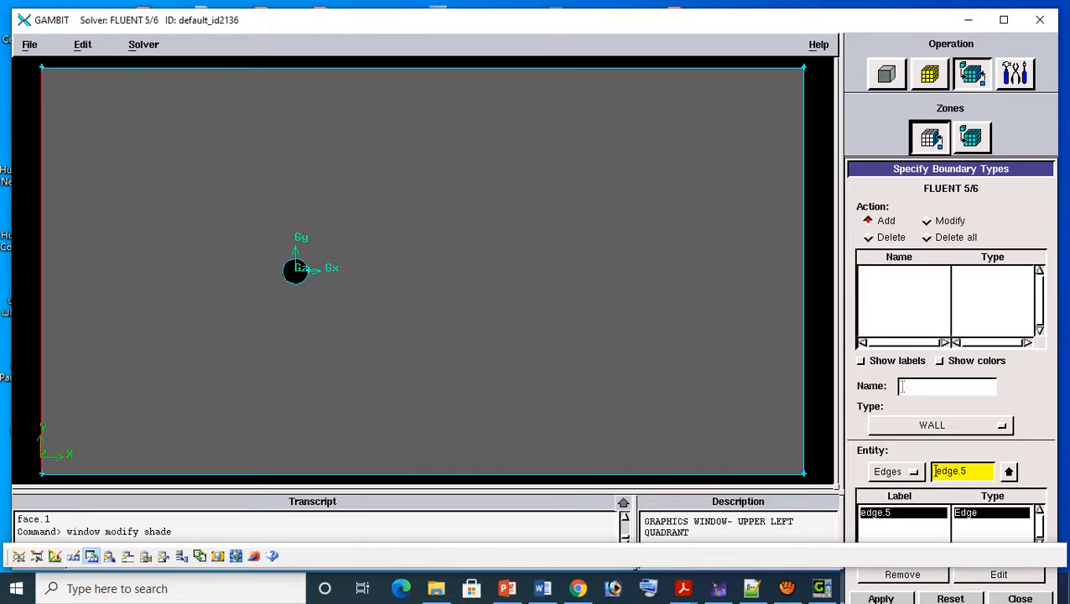
{"action": "left_click", "coordinate": [901, 386]}
{"action": "type", "text": "V"}
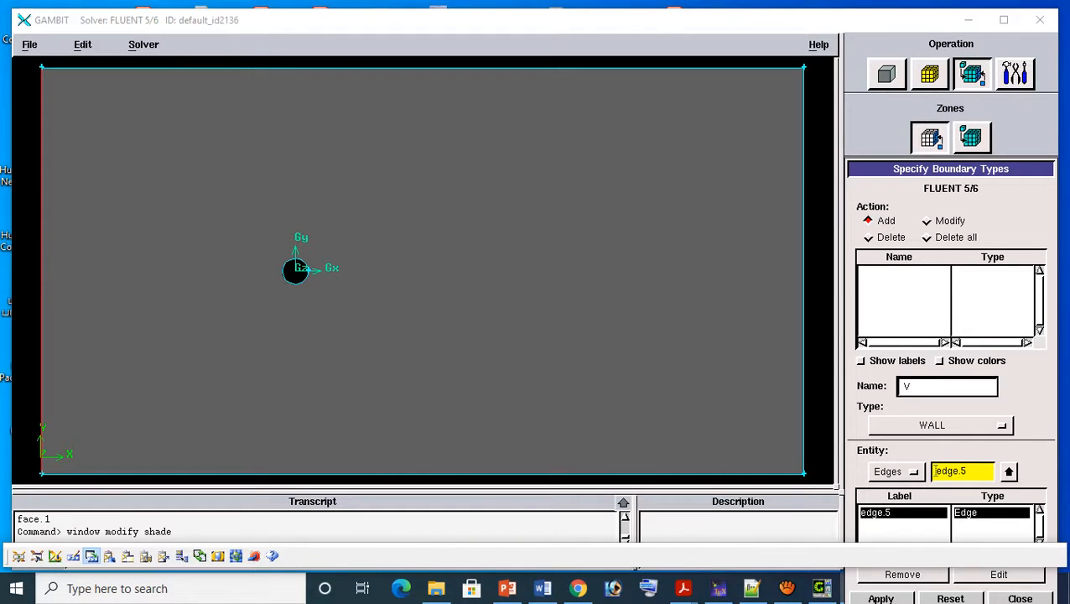
{"action": "type", "text": "elocity inlet"}
{"action": "key", "text": "BackSpace"}
{"action": "key", "text": "BackSpace"}
{"action": "key", "text": "BackSpace"}
{"action": "key", "text": "BackSpace"}
{"action": "type", "text": "nlet"}
{"action": "left_click", "coordinate": [951, 425]}
{"action": "left_click", "coordinate": [783, 592]}
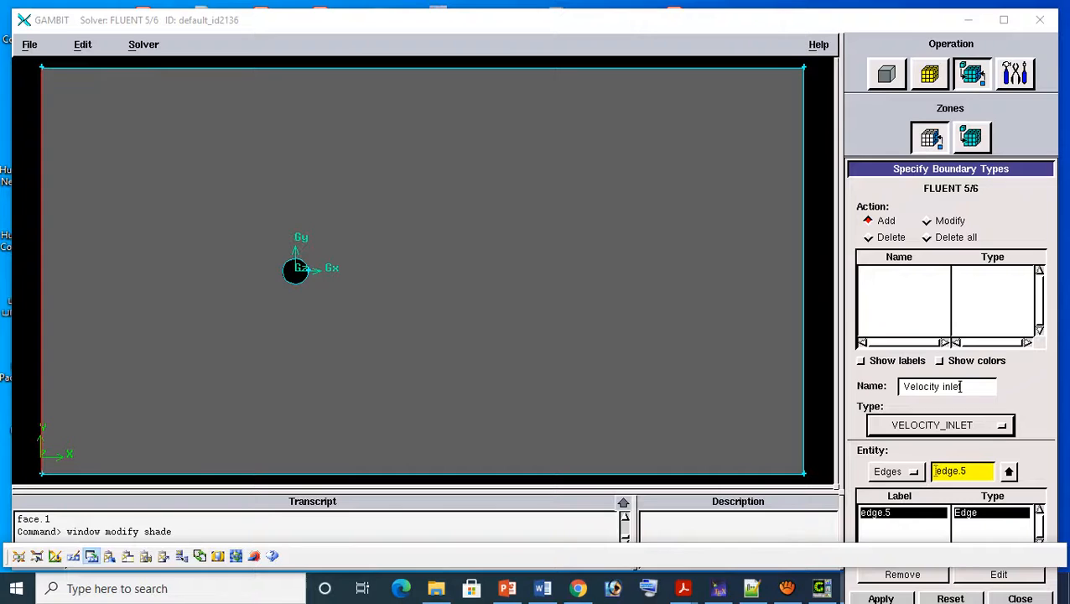
{"action": "left_click", "coordinate": [880, 597]}
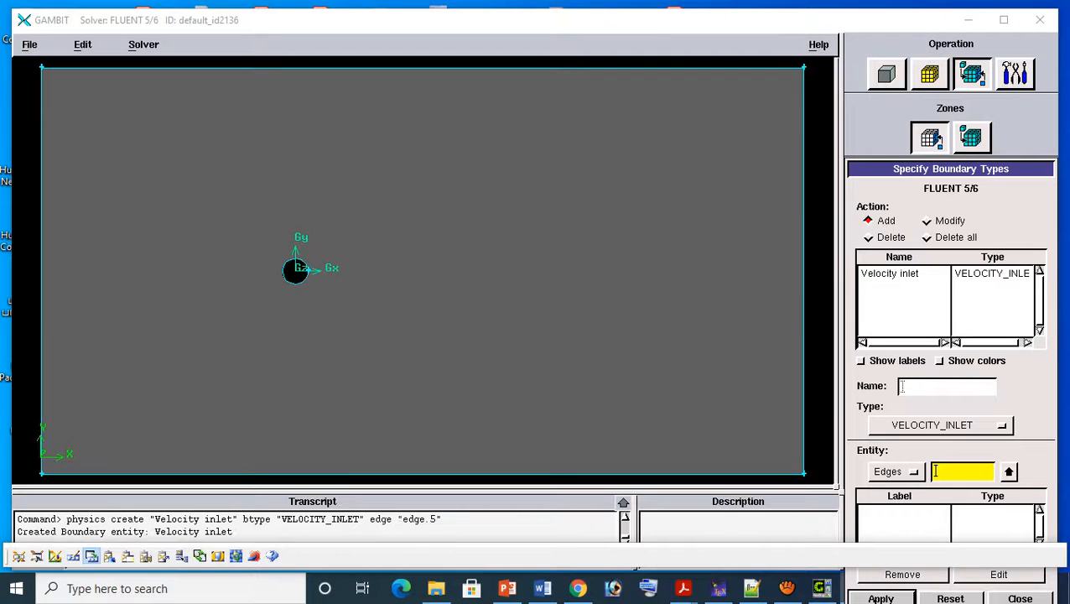
Show boundary labels and colors, and add a PRESSURE_OUTLET boundary named "Pressure outlet" on the downstream edge at x = 20
{"action": "left_click", "coordinate": [861, 361]}
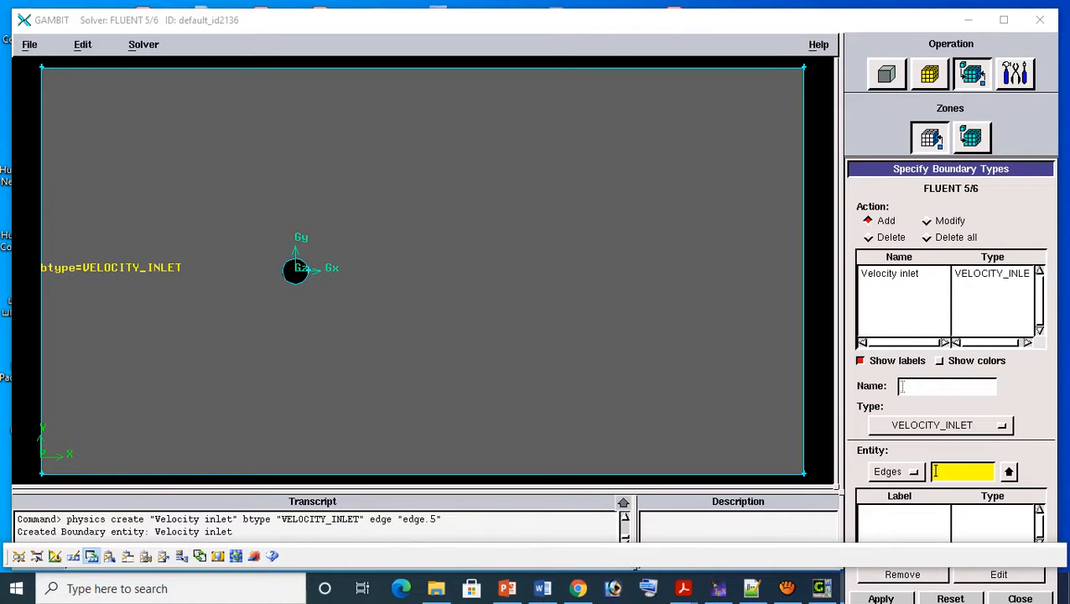
{"action": "left_click", "coordinate": [939, 361]}
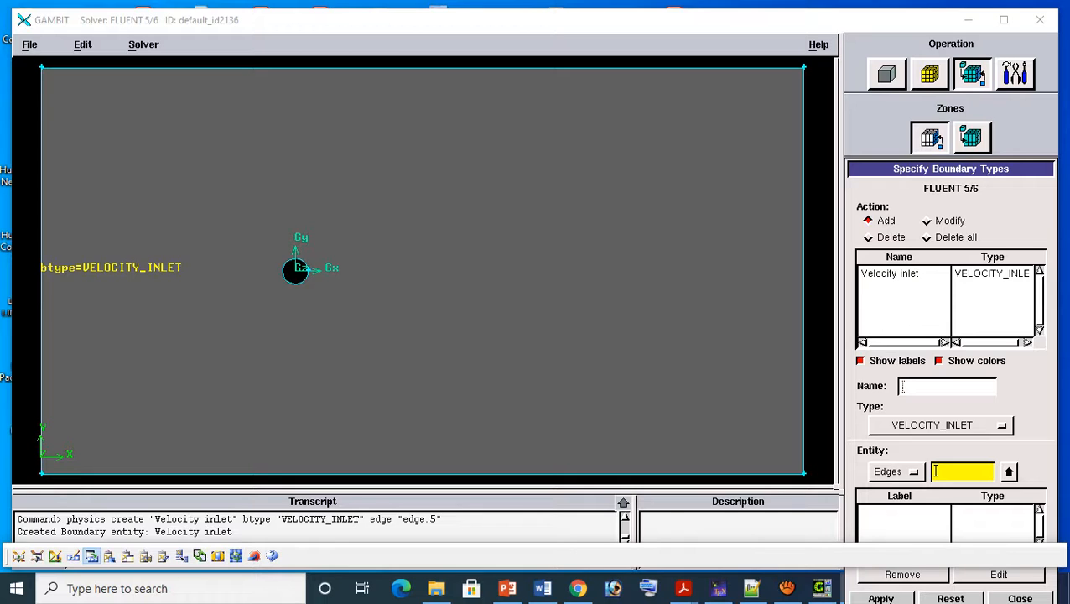
{"action": "left_click", "coordinate": [803, 270], "text": "shift"}
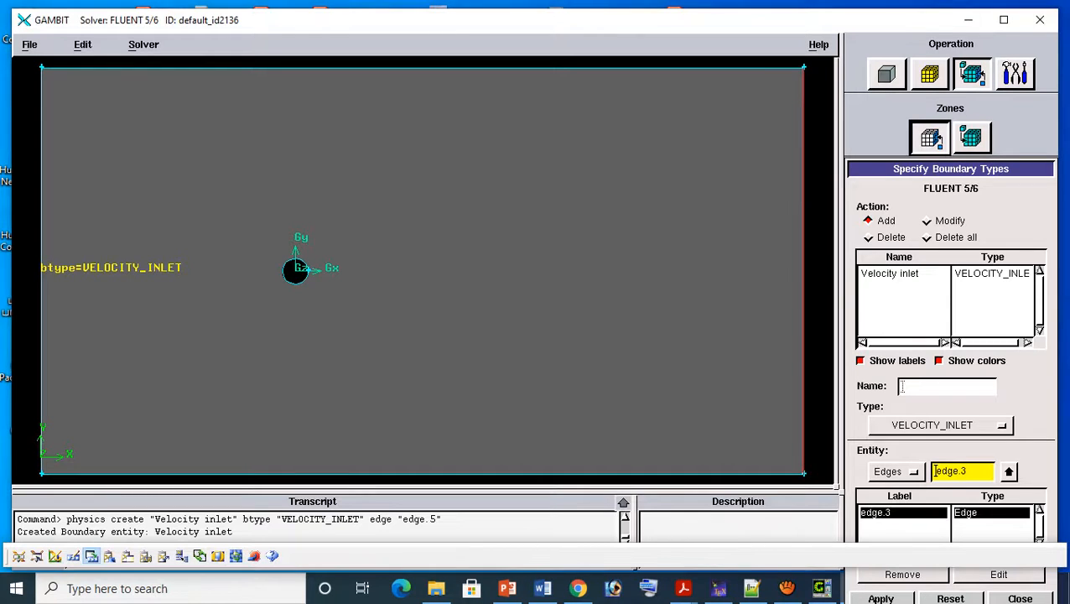
{"action": "left_click", "coordinate": [940, 425]}
{"action": "left_click", "coordinate": [919, 338]}
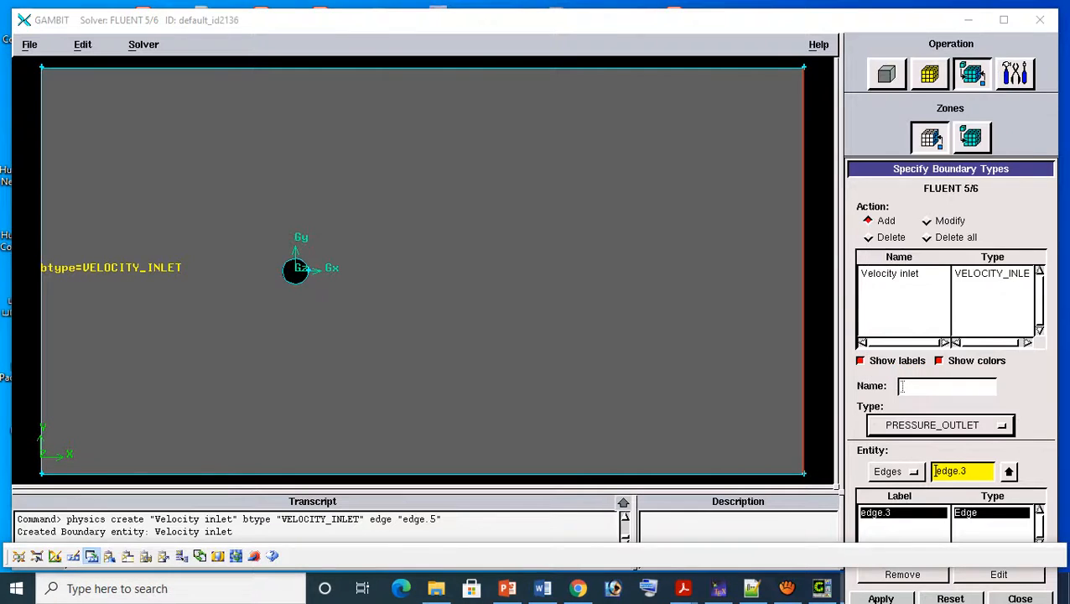
{"action": "left_click", "coordinate": [947, 387]}
{"action": "type", "text": "Press"}
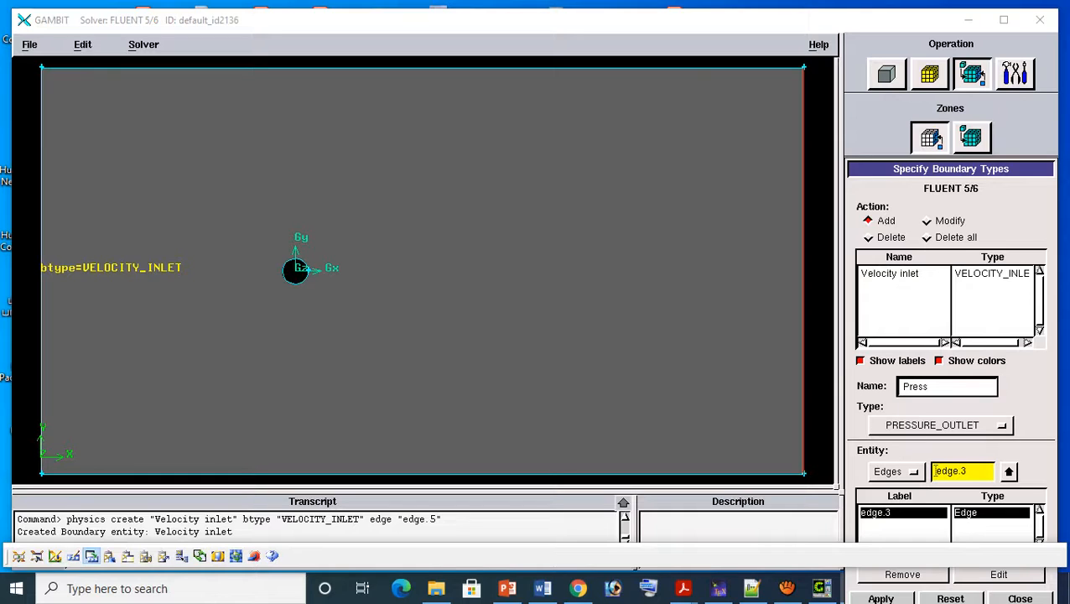
{"action": "type", "text": "ure outlet"}
{"action": "left_click", "coordinate": [881, 598]}
Add a WALL boundary named "Wall" on the upper and lower edges of the rectangular domain
{"action": "left_click", "coordinate": [423, 67], "text": "shift"}
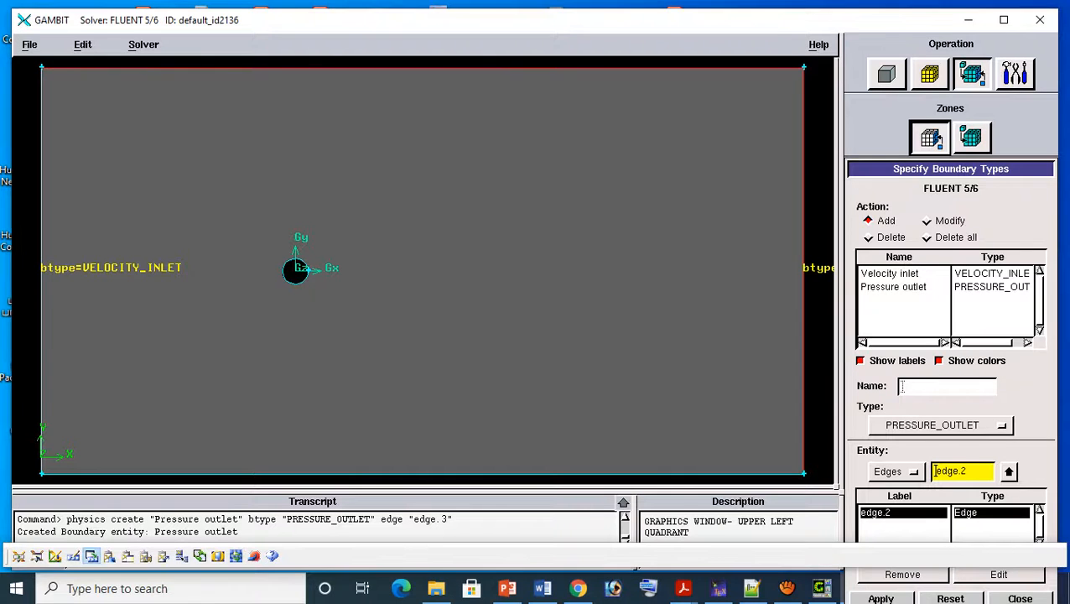
{"action": "left_click", "coordinate": [422, 473], "text": "shift"}
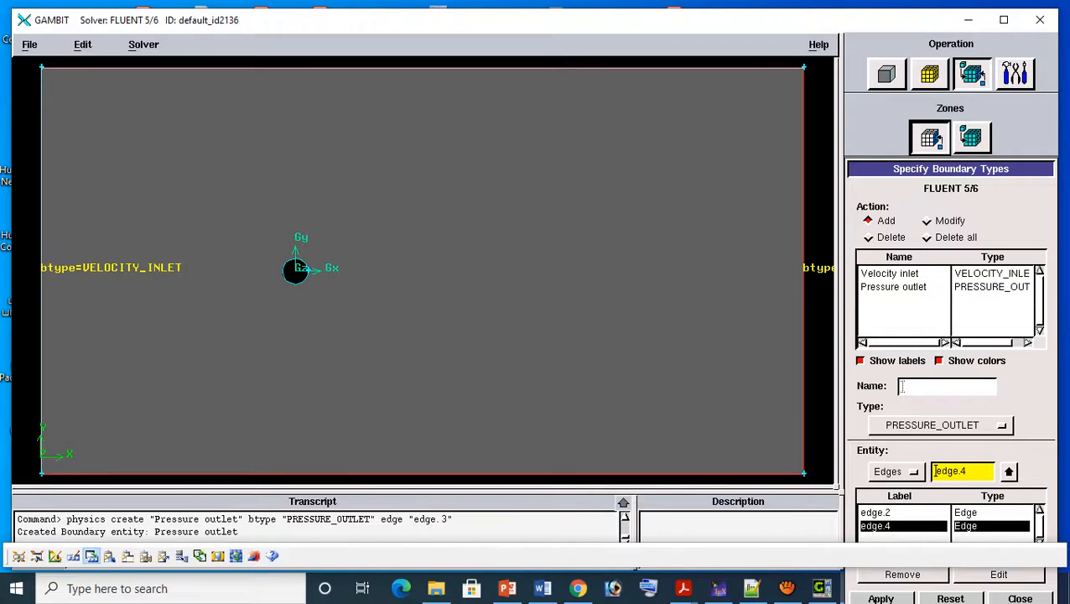
{"action": "left_click", "coordinate": [932, 425]}
{"action": "left_click", "coordinate": [901, 148]}
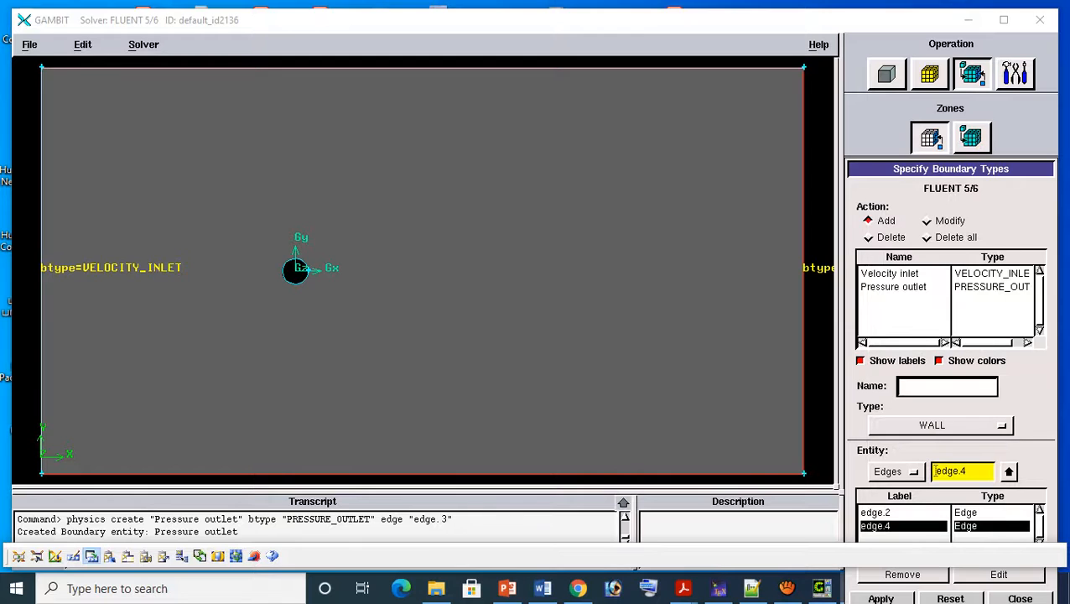
{"action": "type", "text": "WA"}
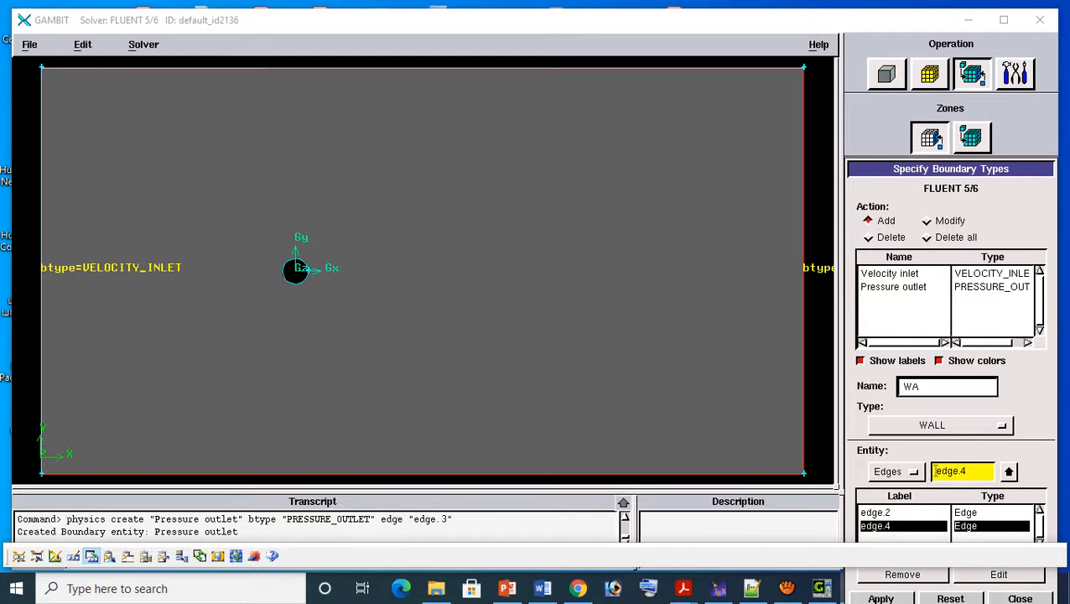
{"action": "left_click", "coordinate": [919, 387]}
{"action": "left_click_drag", "start_coordinate": [918, 387], "coordinate": [911, 386]}
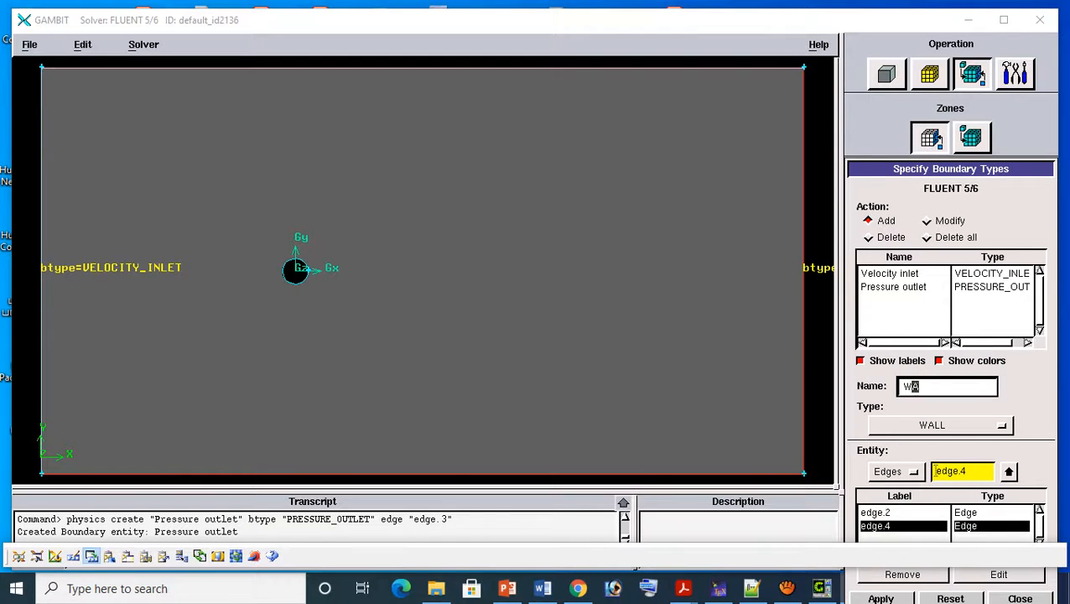
{"action": "key", "text": "BackSpace"}
{"action": "key", "text": "BackSpace"}
{"action": "type", "text": "Wall"}
{"action": "left_click", "coordinate": [880, 596]}
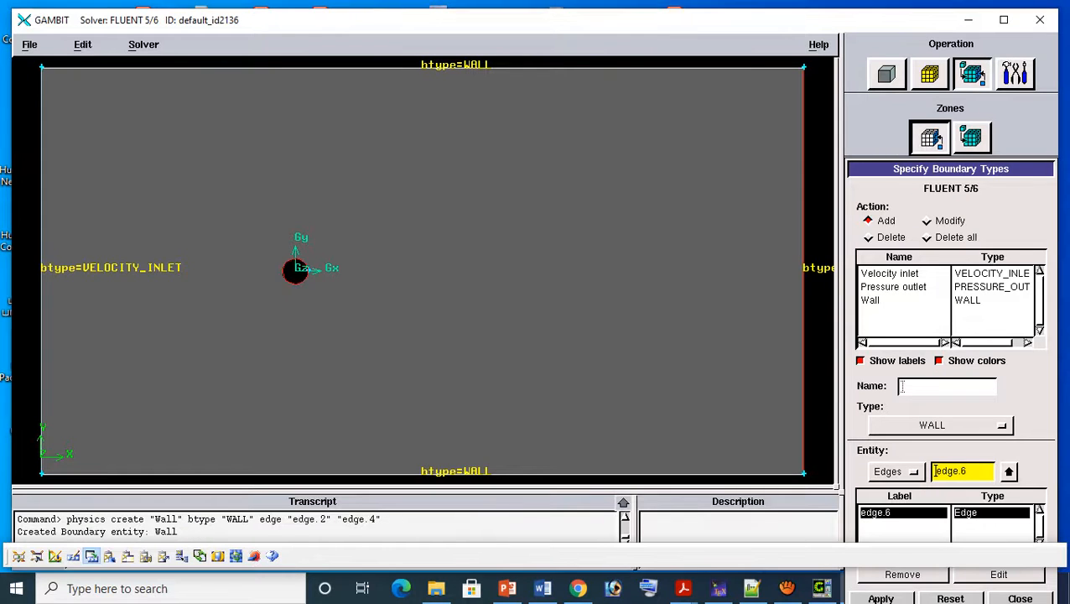
Add a WALL boundary named "Circle" on the circular edge, and switch to the mesh operations
{"action": "left_click", "coordinate": [902, 385]}
{"action": "type", "text": "C"}
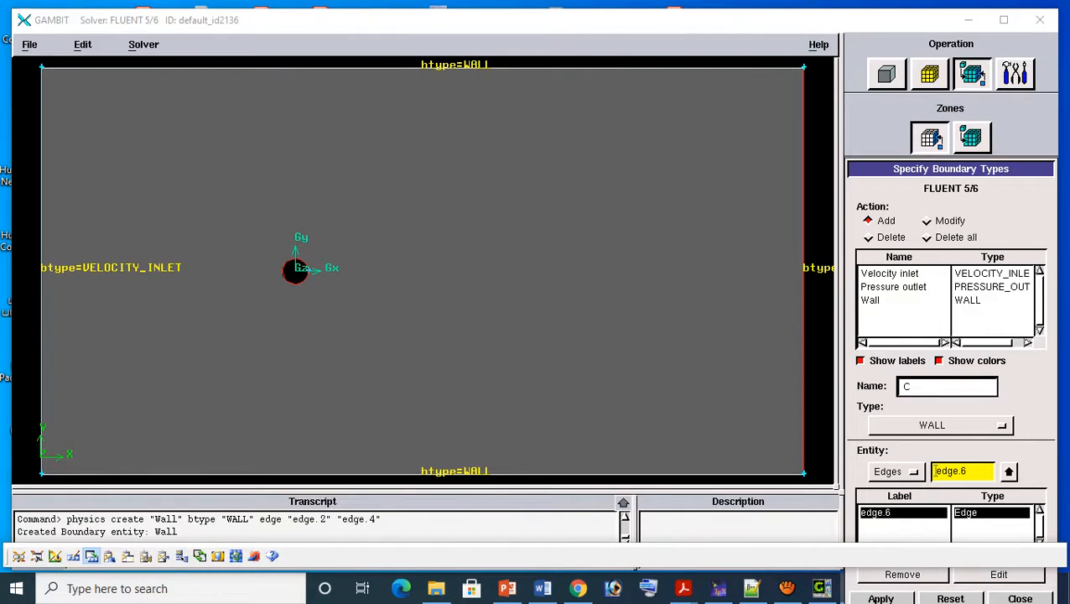
{"action": "type", "text": "ircle"}
{"action": "key", "text": "Return"}
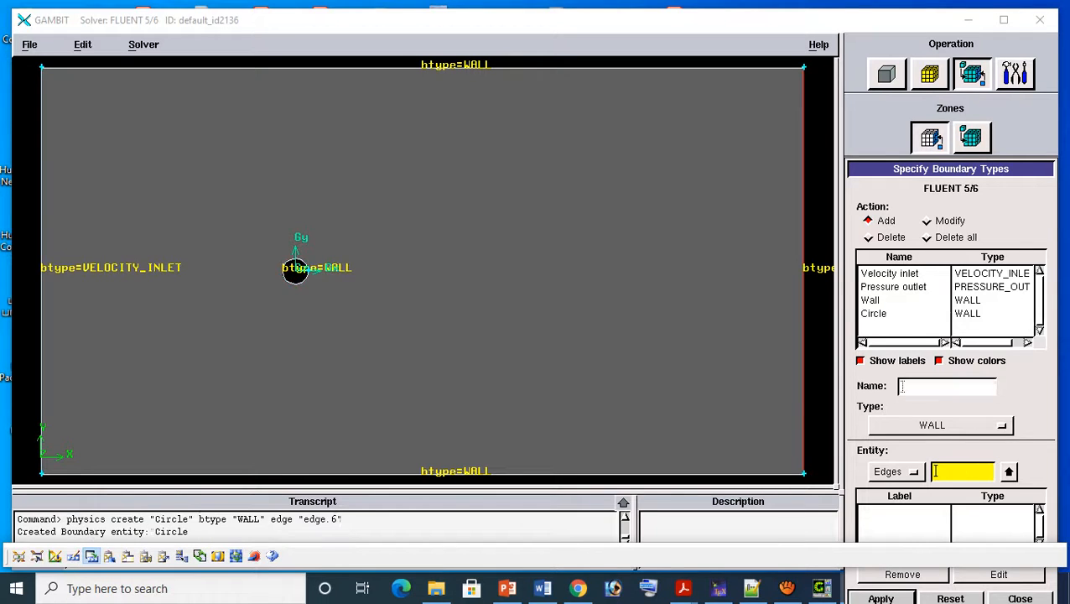
{"action": "left_click", "coordinate": [1020, 598]}
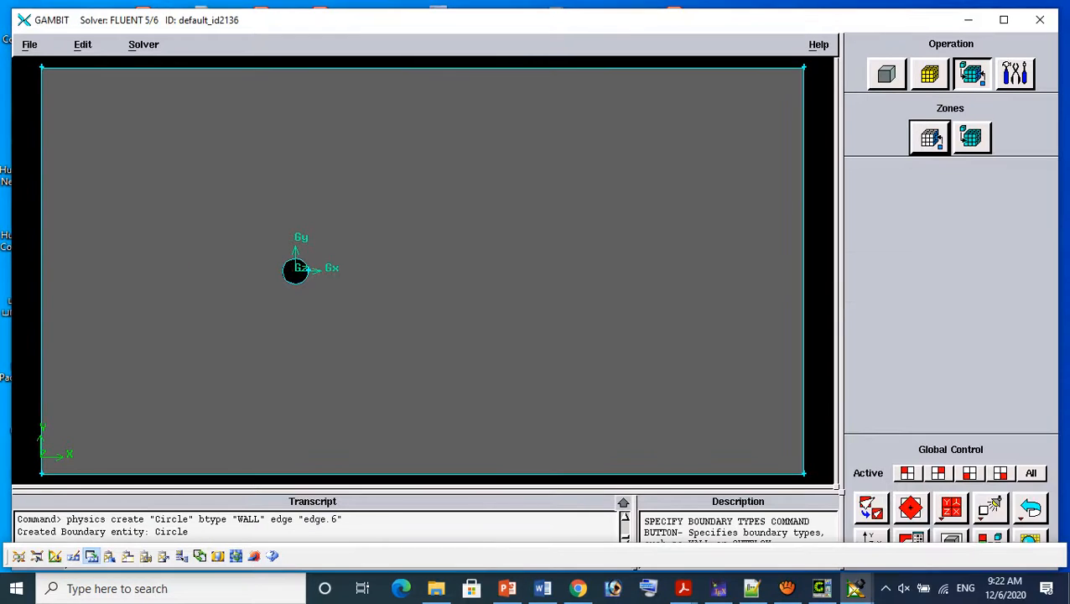
{"action": "left_click", "coordinate": [930, 138]}
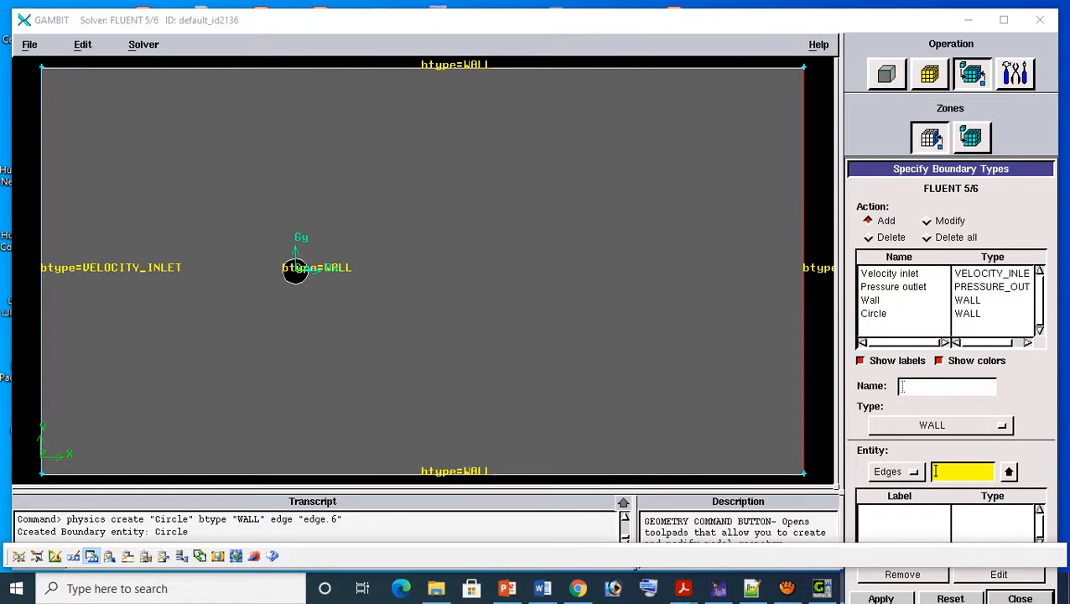
{"action": "left_click", "coordinate": [930, 74]}
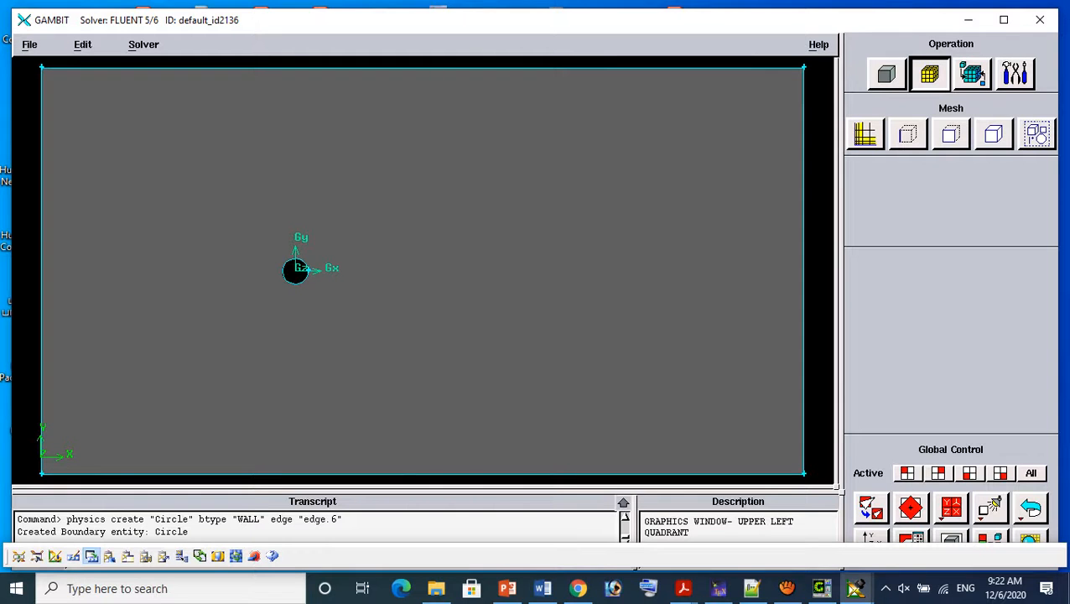
{"action": "left_click", "coordinate": [787, 588]}
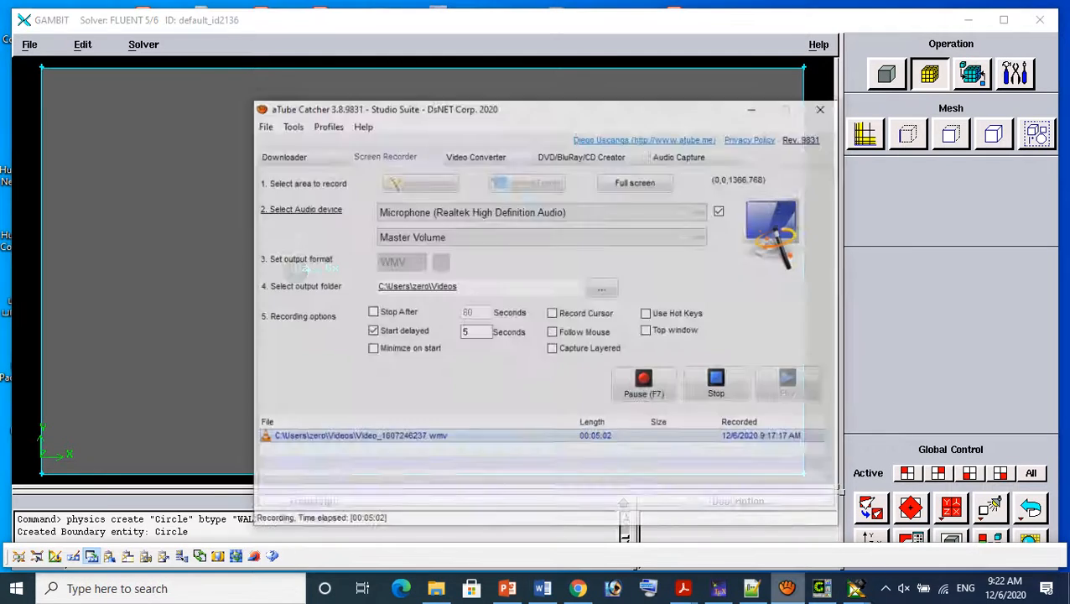
{"action": "left_click", "coordinate": [786, 587]}
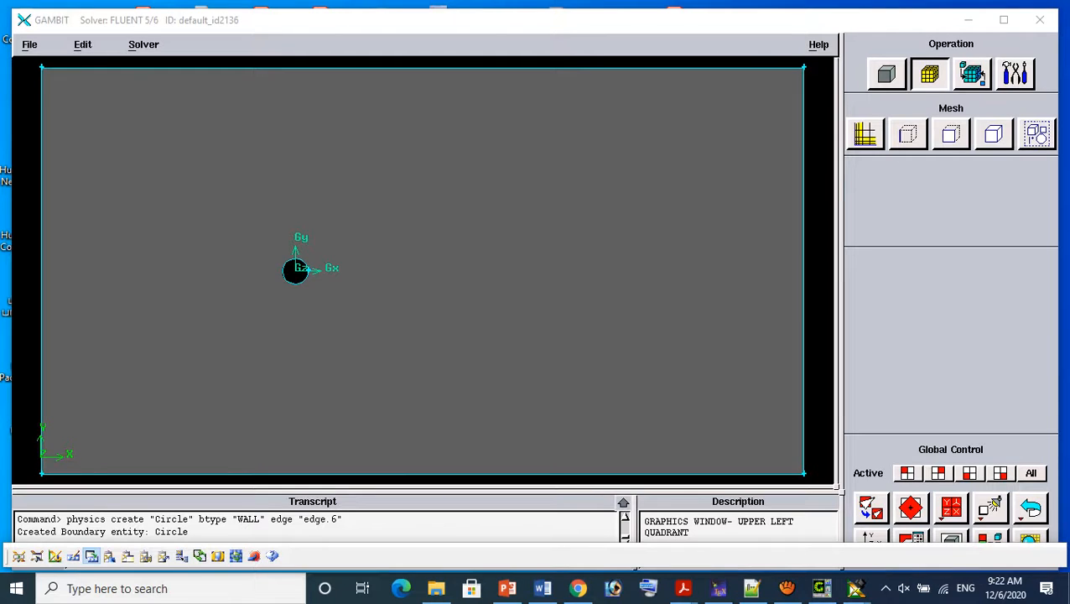
Mesh the circular edge with an interval size of 0.1
{"action": "left_click", "coordinate": [907, 135]}
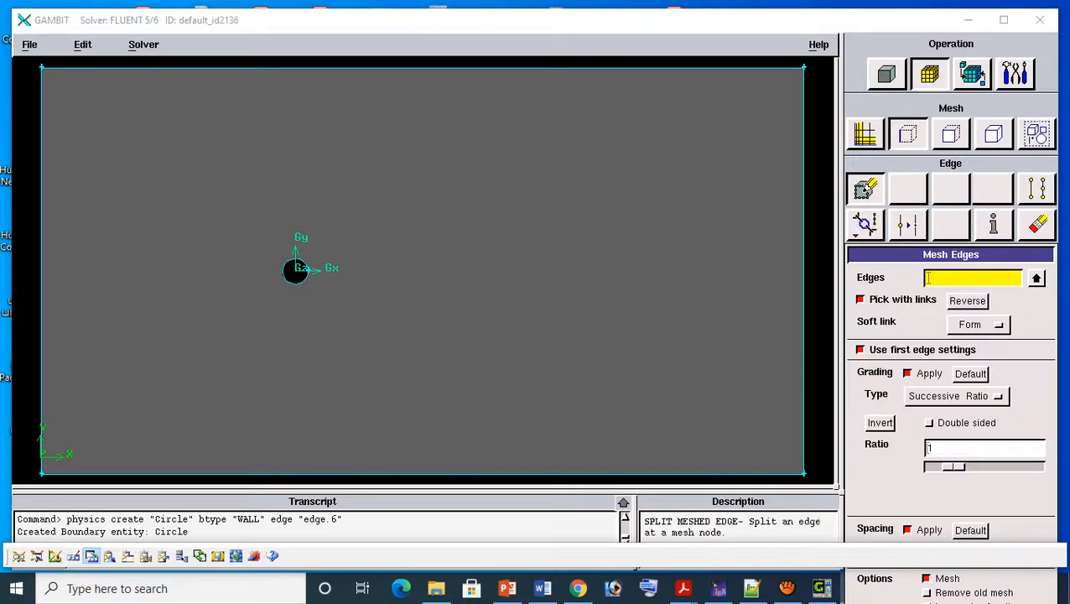
{"action": "left_click", "coordinate": [288, 263], "text": "shift"}
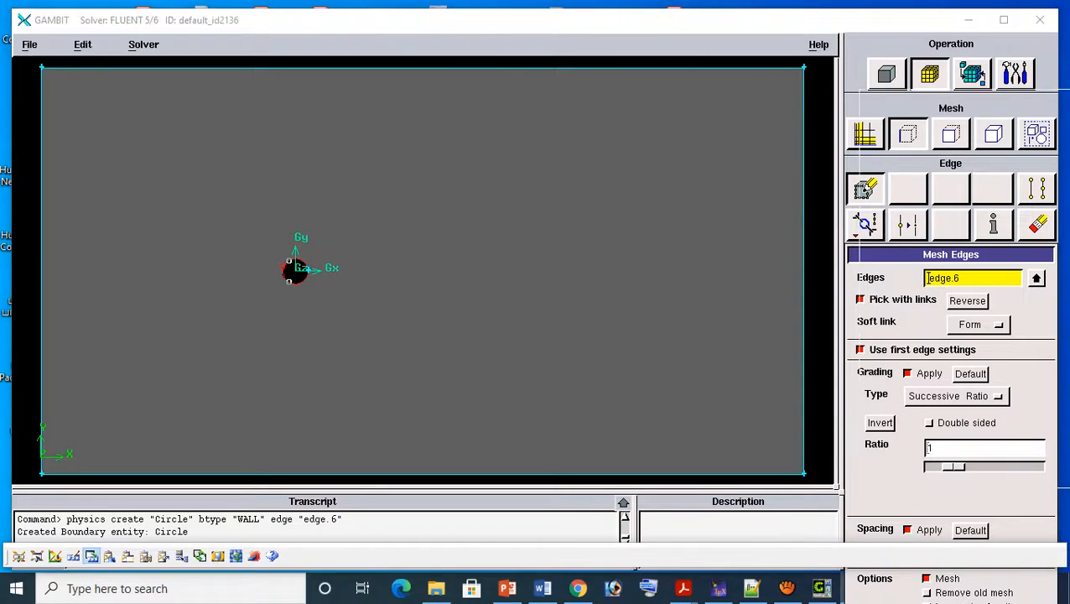
{"action": "left_click_drag", "start_coordinate": [950, 254], "coordinate": [966, 97]}
{"action": "double_click", "coordinate": [886, 395]}
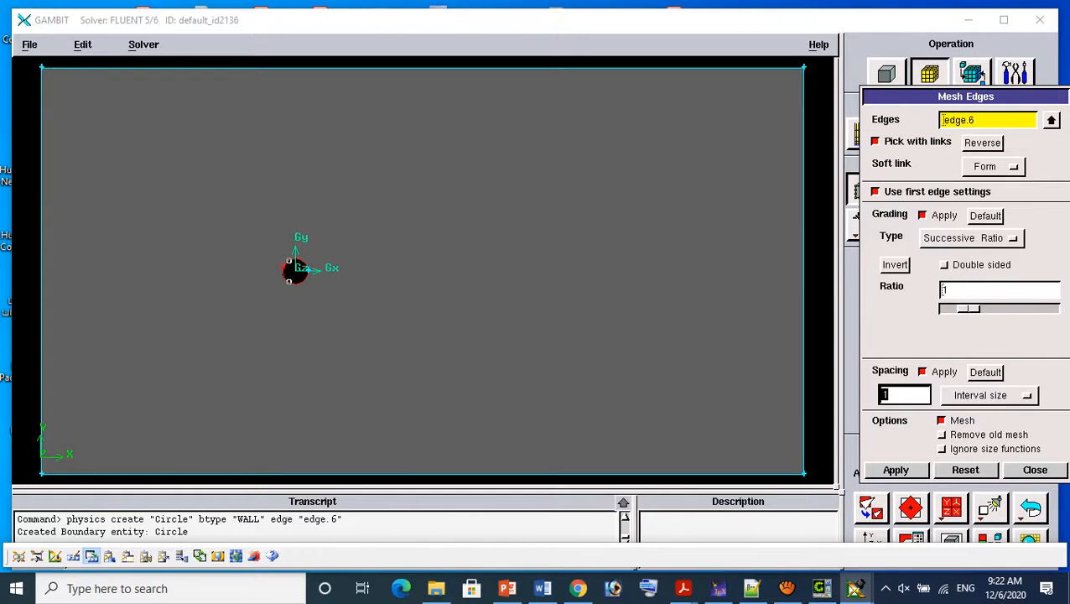
{"action": "type", "text": "0.1"}
{"action": "key", "text": "Return"}
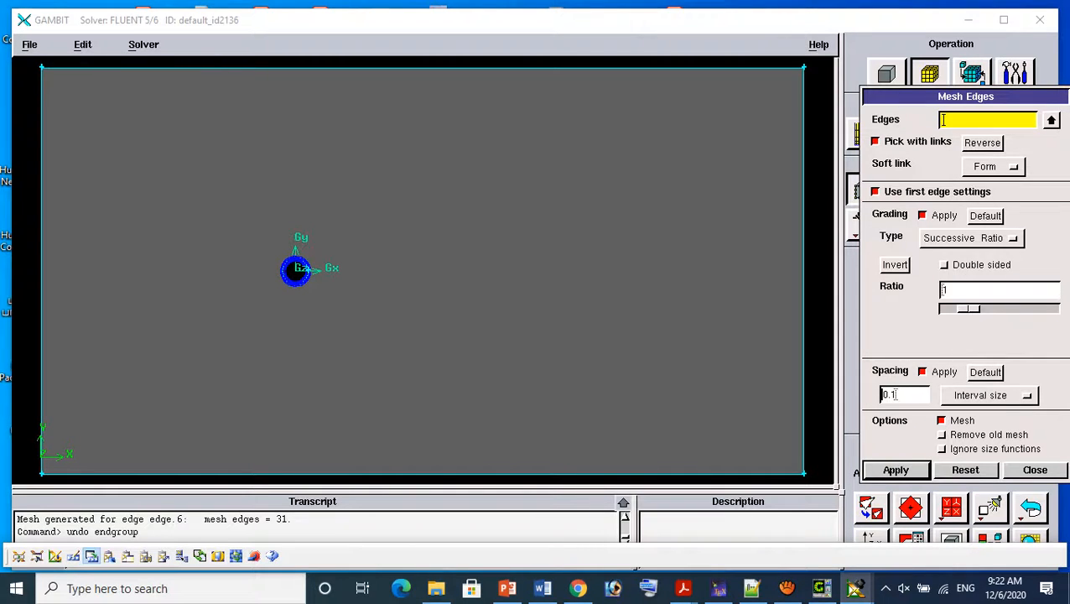
{"action": "left_click", "coordinate": [853, 189]}
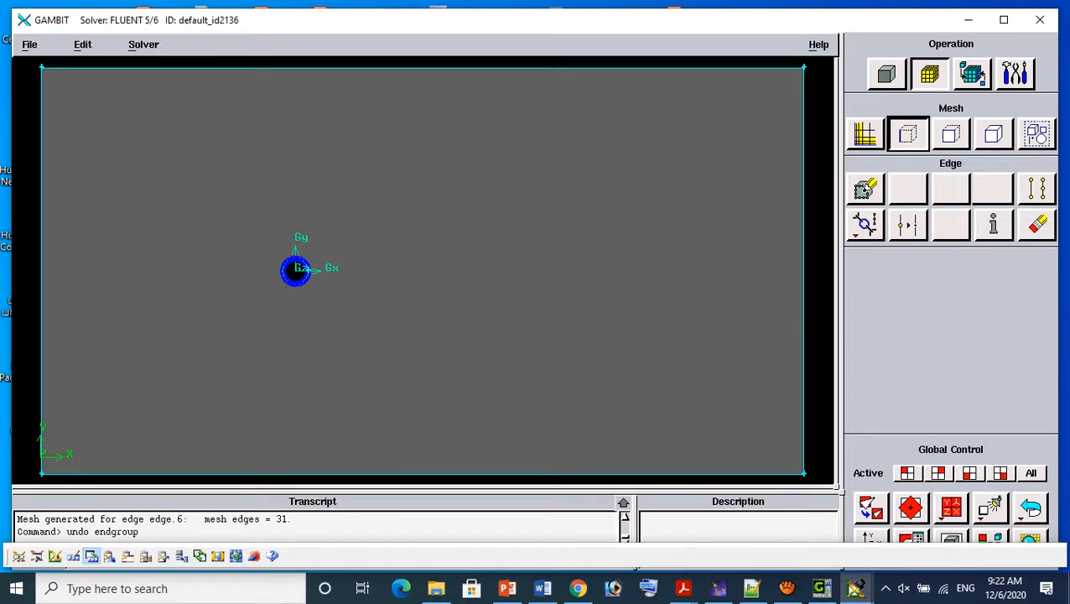
Mesh the four outer edges of the rectangular domain with an interval size of 0.8
{"action": "left_click", "coordinate": [950, 134]}
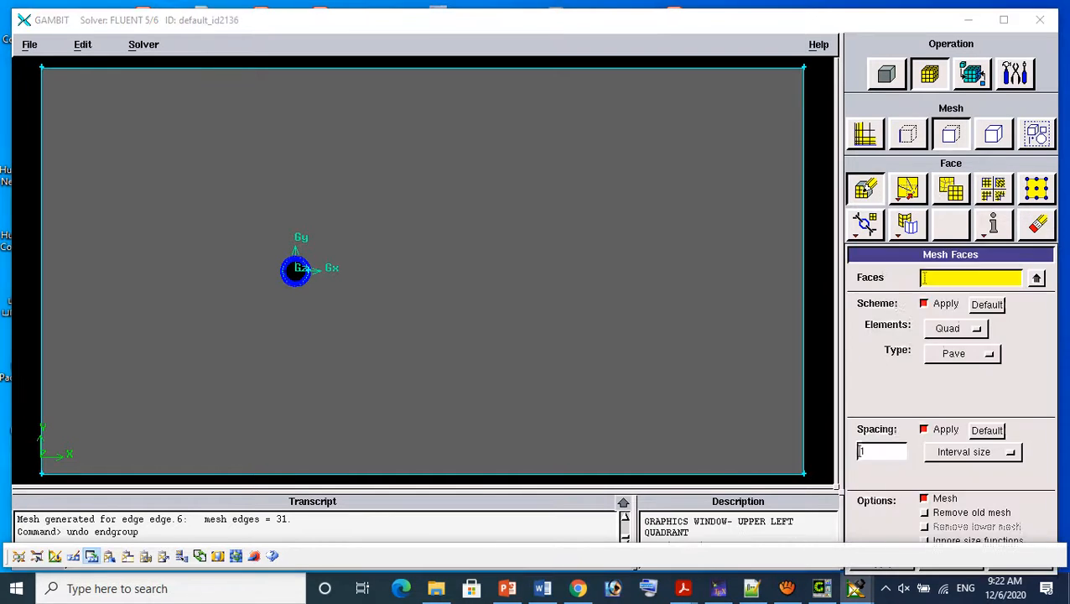
{"action": "left_click", "coordinate": [908, 134]}
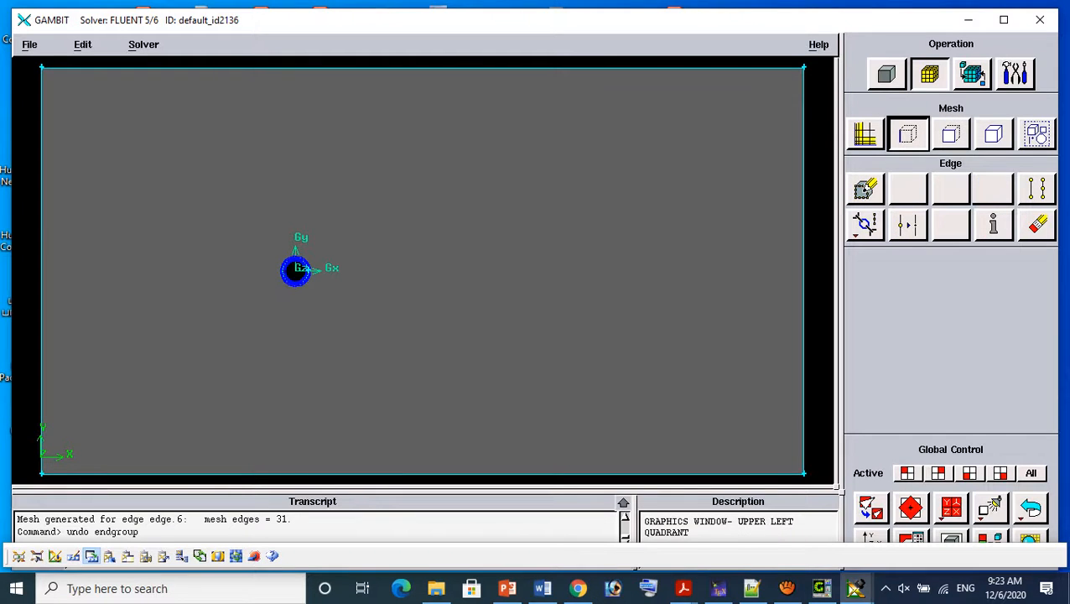
{"action": "left_click", "coordinate": [864, 189]}
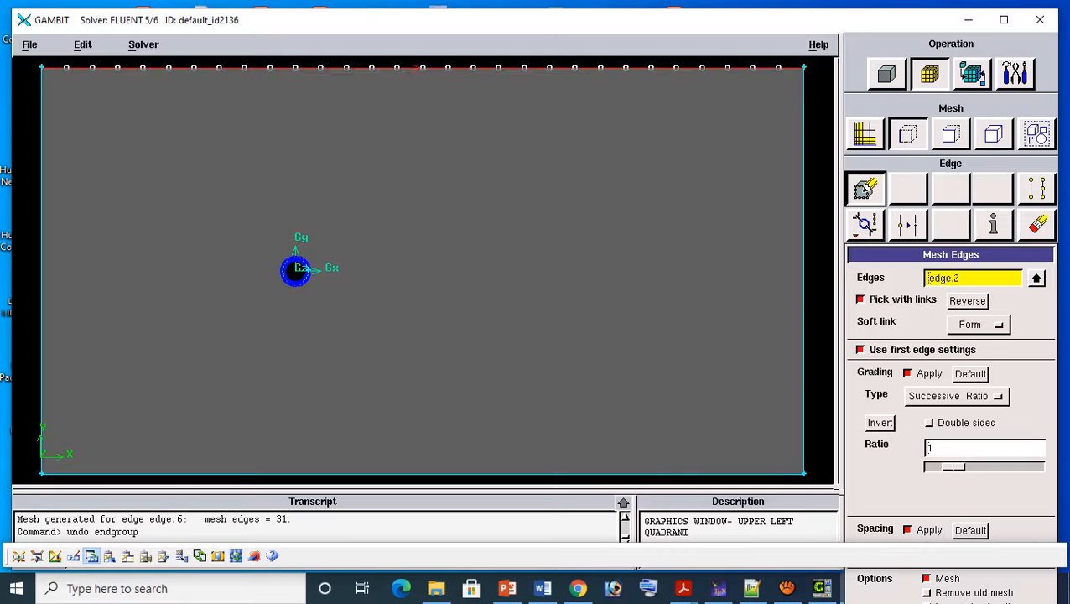
{"action": "left_click", "coordinate": [803, 171], "text": "shift"}
{"action": "left_click", "coordinate": [424, 474], "text": "shift"}
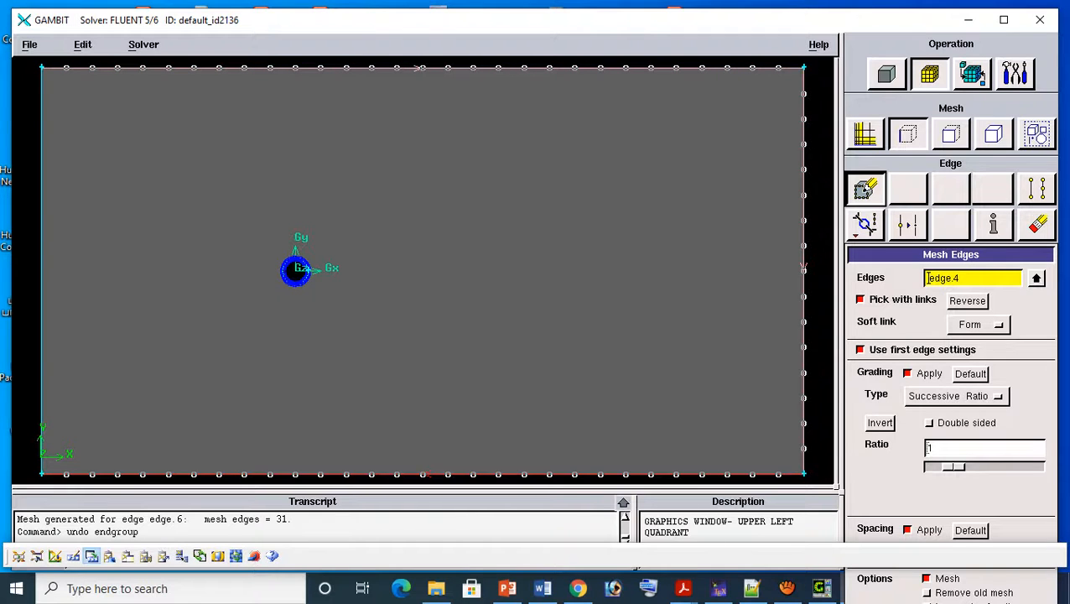
{"action": "left_click", "coordinate": [42, 336], "text": "shift"}
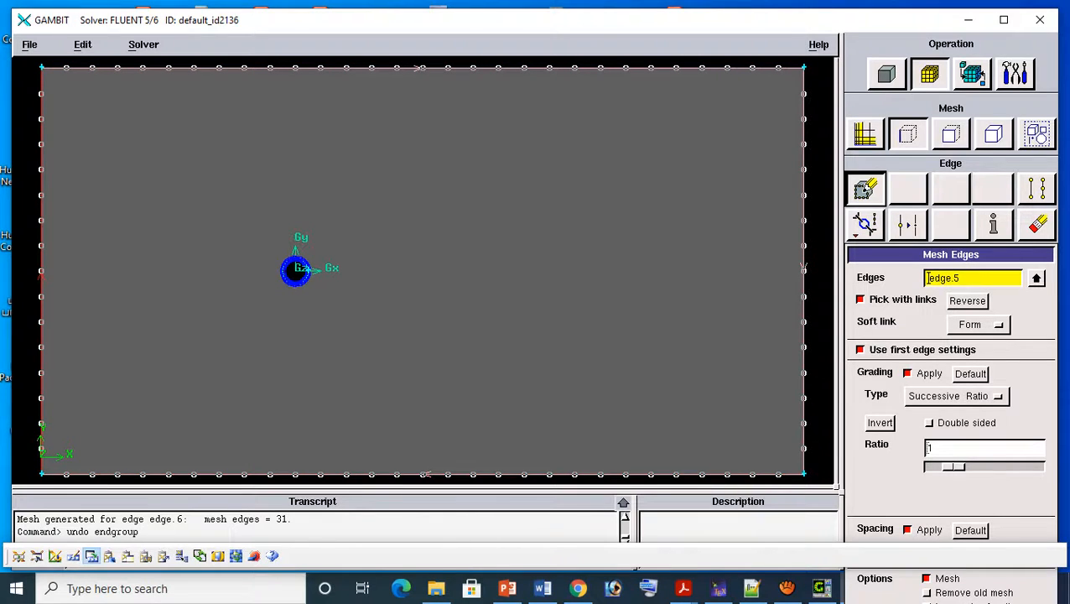
{"action": "left_click_drag", "start_coordinate": [951, 254], "coordinate": [943, 155]}
{"action": "double_click", "coordinate": [862, 454]}
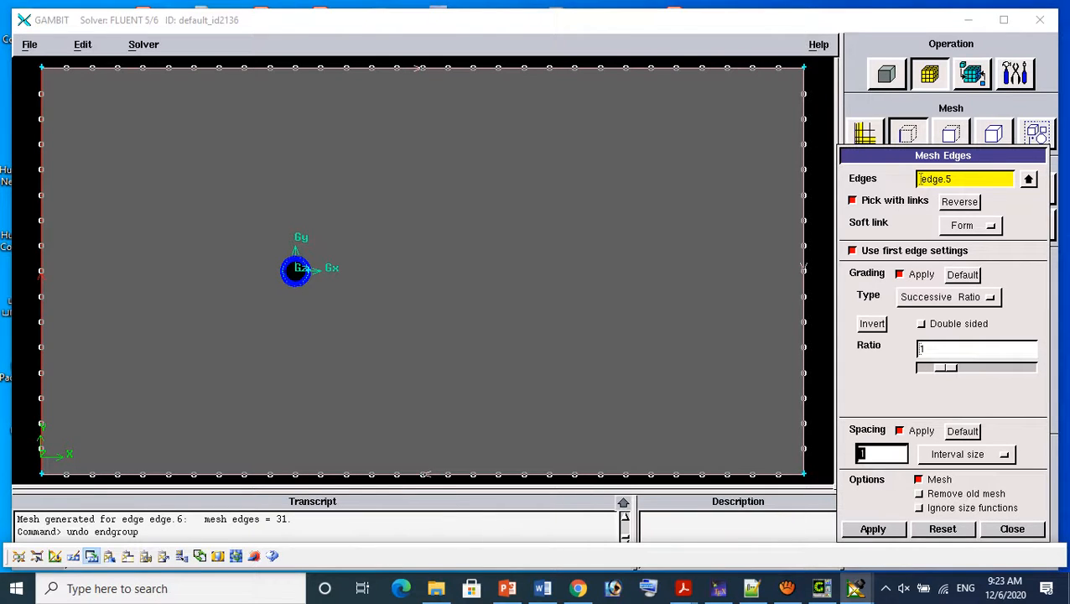
{"action": "type", "text": "0.8"}
{"action": "key", "text": "Return"}
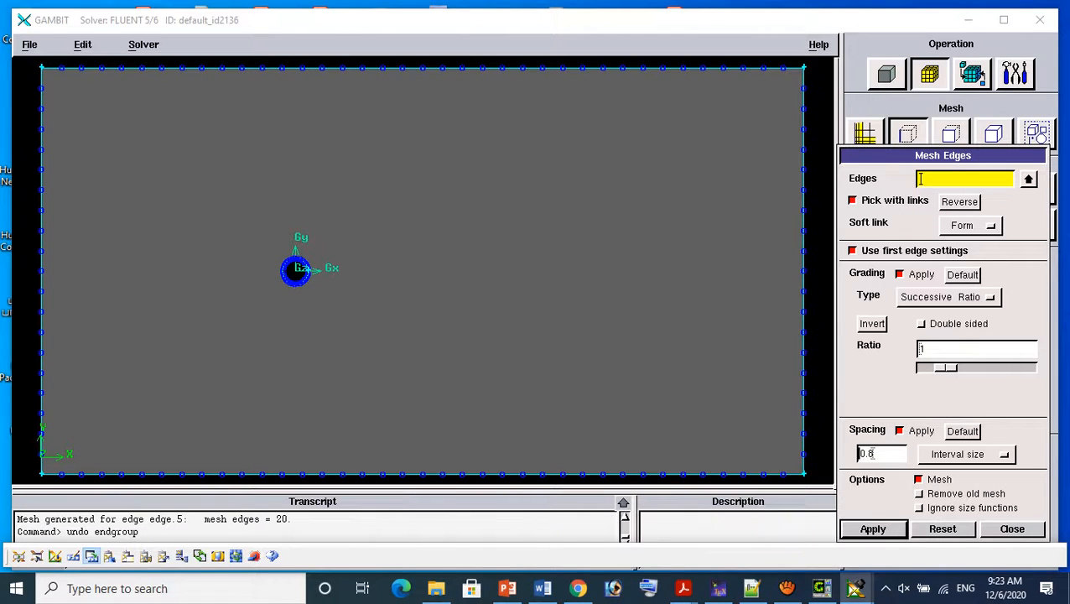
{"action": "left_click", "coordinate": [1012, 528]}
Try to mesh the domain face, face.2, with Quad elements of type Pave at interval size 1
{"action": "left_click", "coordinate": [950, 135]}
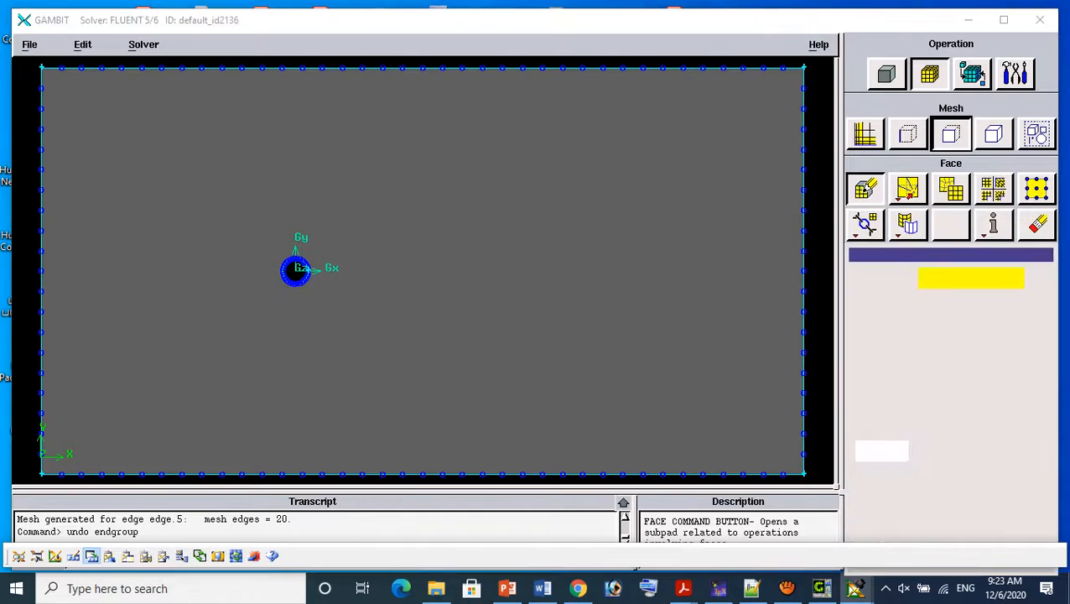
{"action": "left_click", "coordinate": [864, 189]}
{"action": "left_click", "coordinate": [1036, 277]}
{"action": "left_click", "coordinate": [852, 103]}
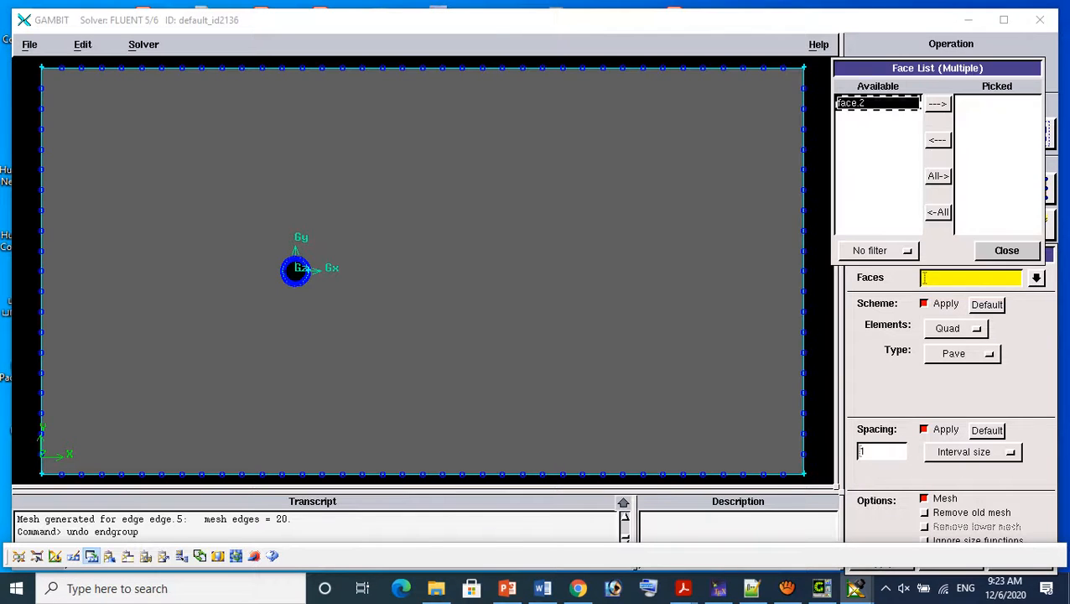
{"action": "left_click", "coordinate": [937, 104]}
{"action": "left_click", "coordinate": [1006, 251]}
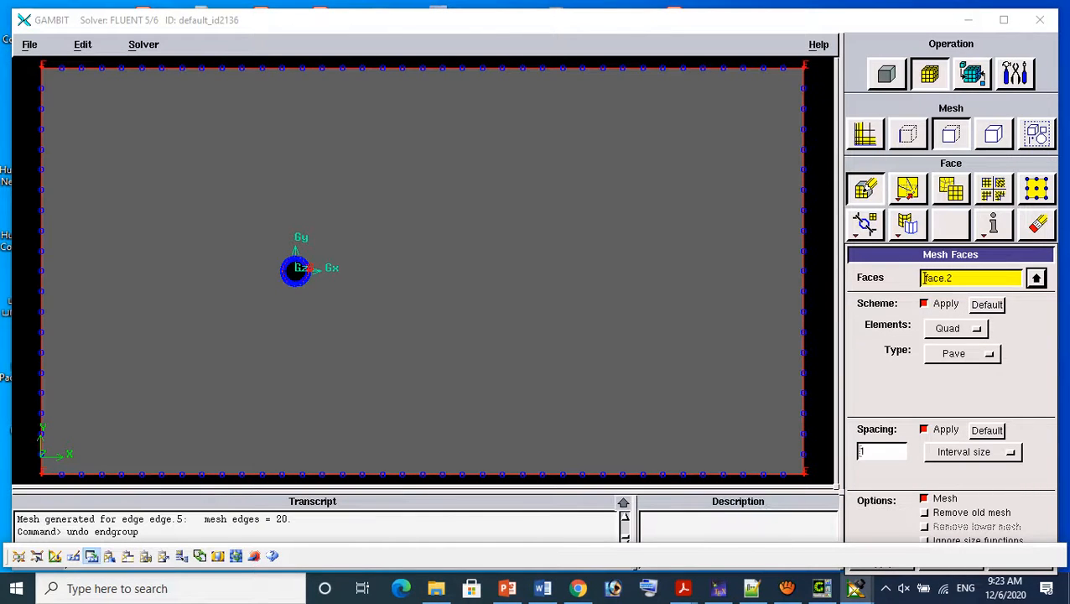
{"action": "left_click_drag", "start_coordinate": [914, 254], "coordinate": [916, 133]}
{"action": "left_click", "coordinate": [883, 440]}
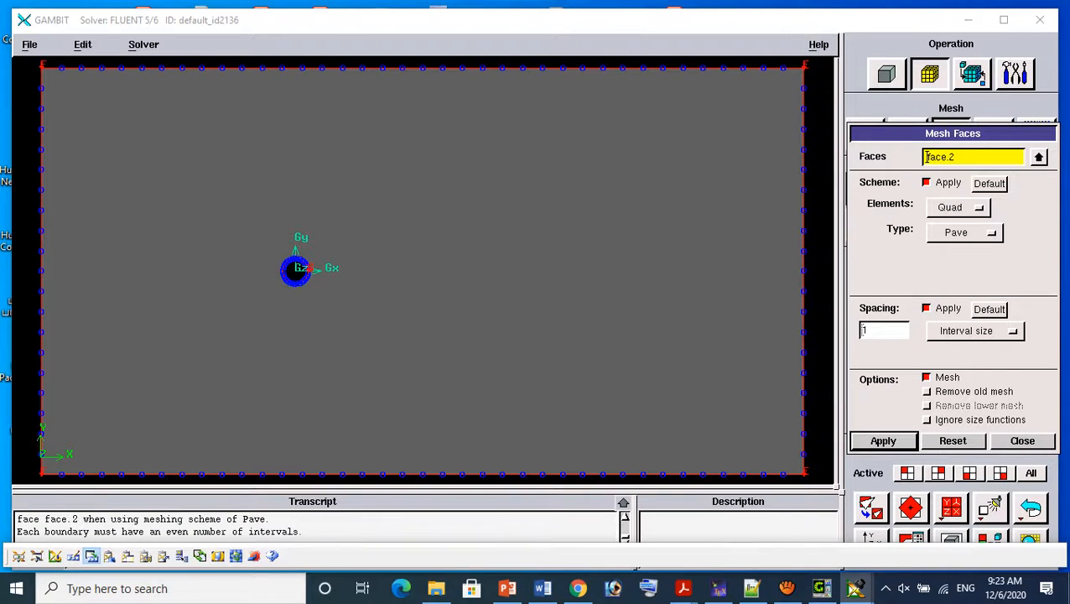
Try to mesh the domain face with Quad/Tri elements of type Map
{"action": "left_click", "coordinate": [958, 208]}
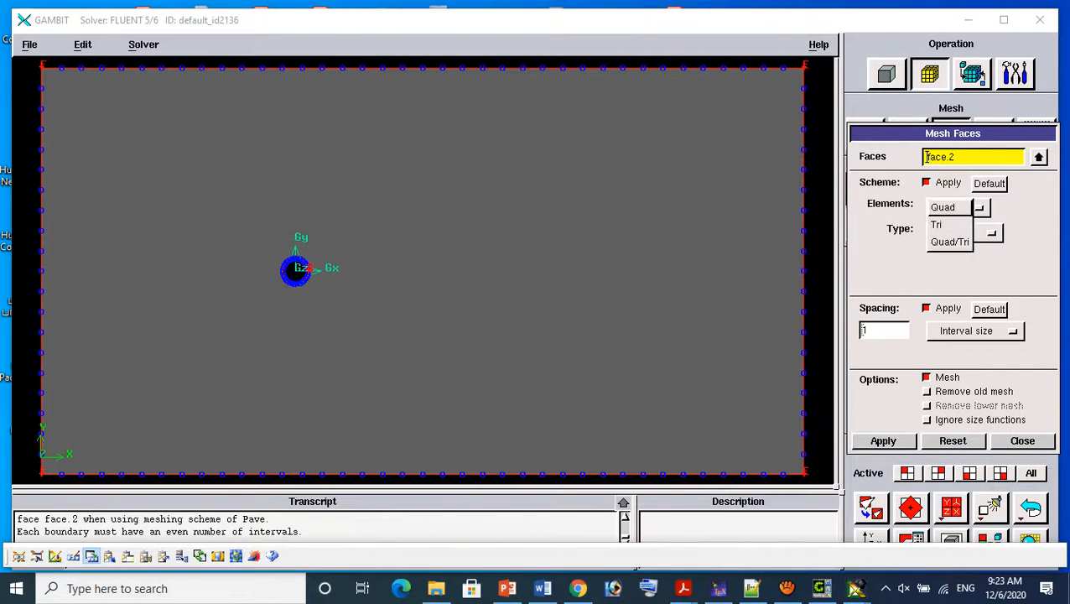
{"action": "left_click", "coordinate": [949, 242]}
{"action": "left_click", "coordinate": [973, 232]}
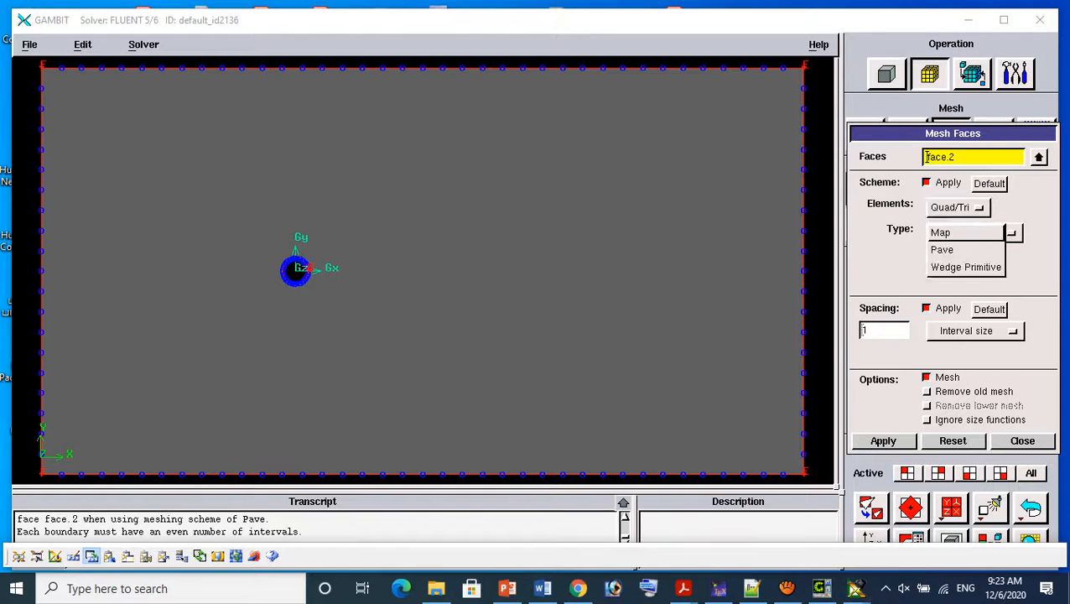
{"action": "left_click", "coordinate": [965, 229]}
{"action": "left_click", "coordinate": [883, 441]}
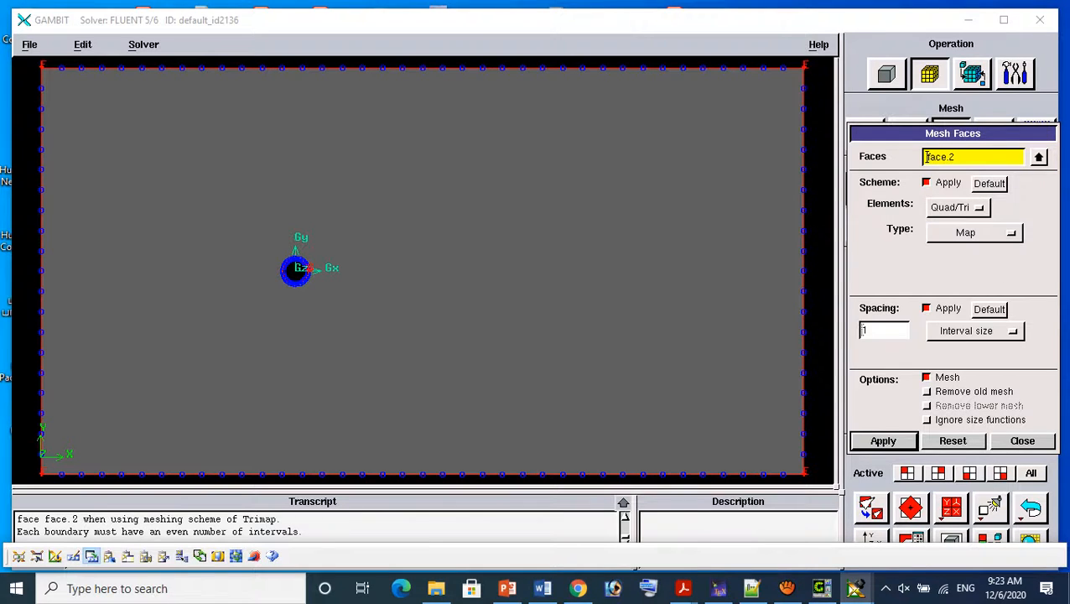
Change the face meshing scheme to Pave with Quad/Tri elements and try to generate the mesh
{"action": "left_click", "coordinate": [965, 233]}
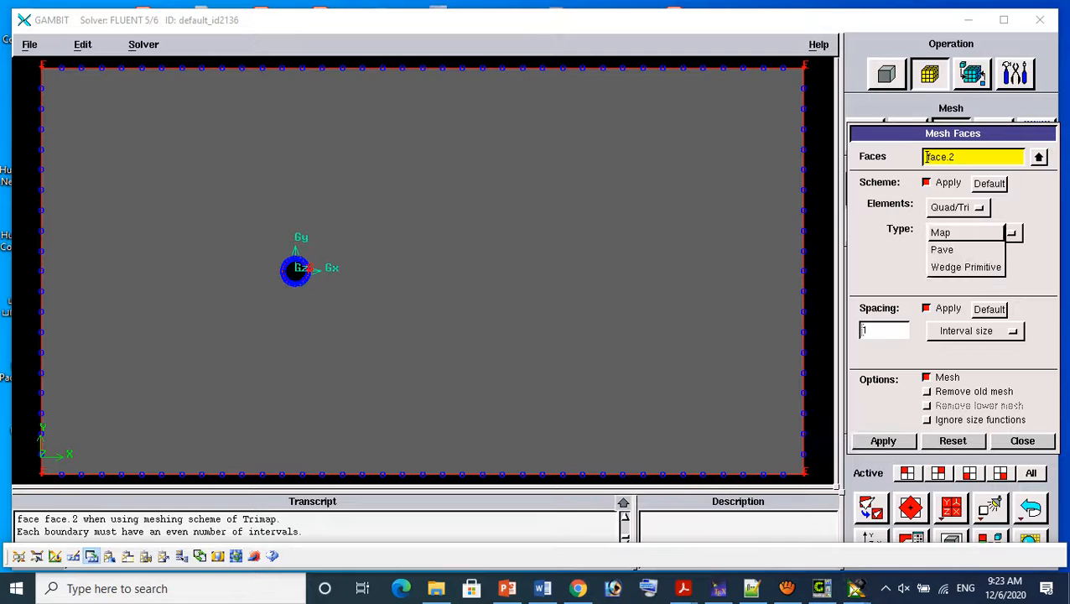
{"action": "left_click", "coordinate": [956, 245]}
{"action": "left_click", "coordinate": [882, 441]}
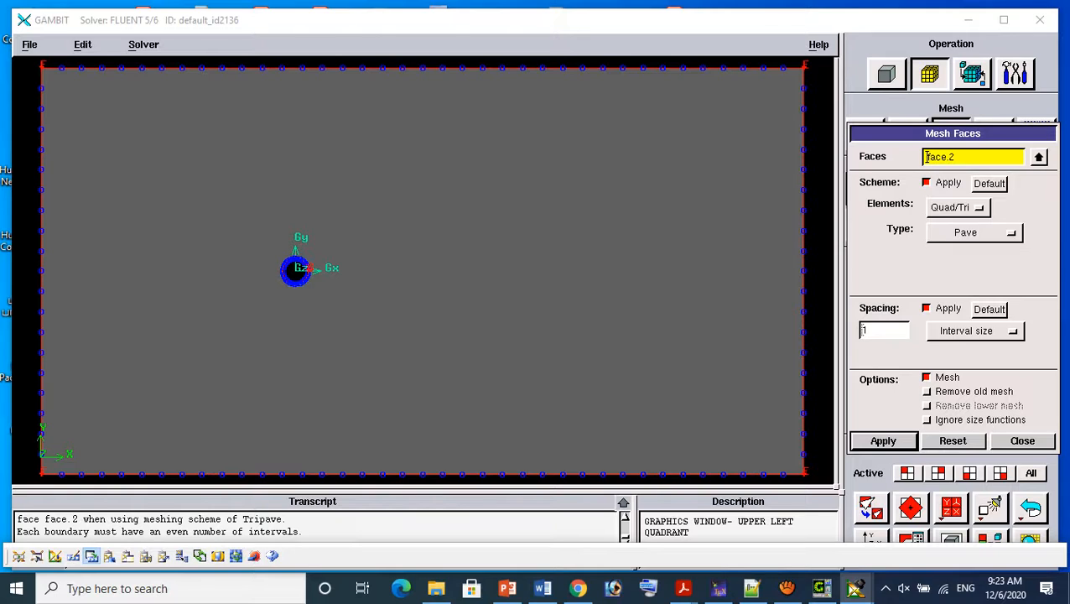
Mesh the domain face, face.2, with Tri elements of type Pave at interval size 1
{"action": "left_click", "coordinate": [956, 207]}
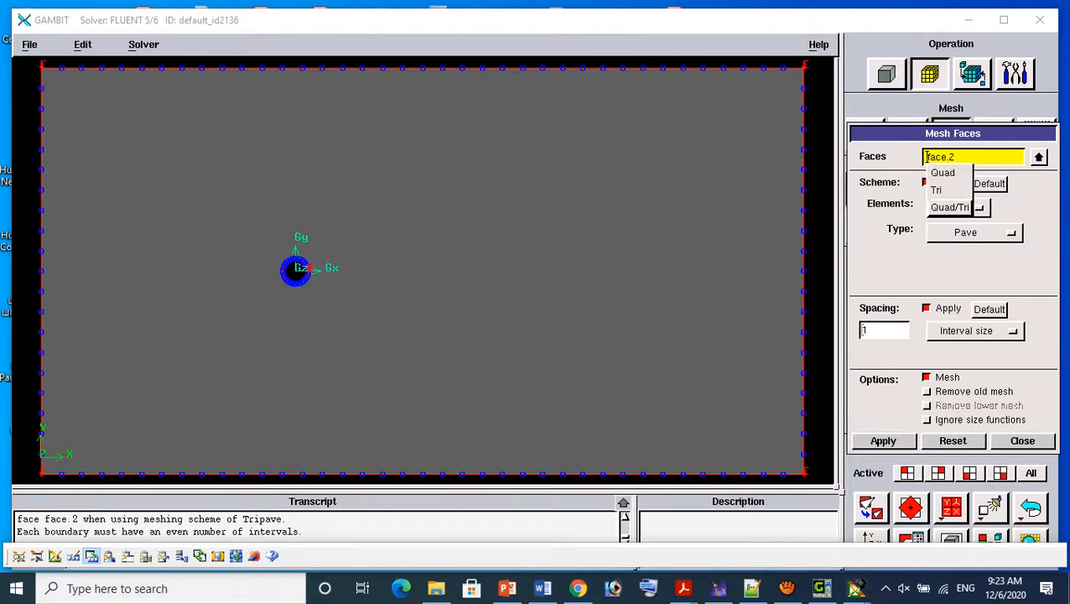
{"action": "left_click", "coordinate": [936, 190]}
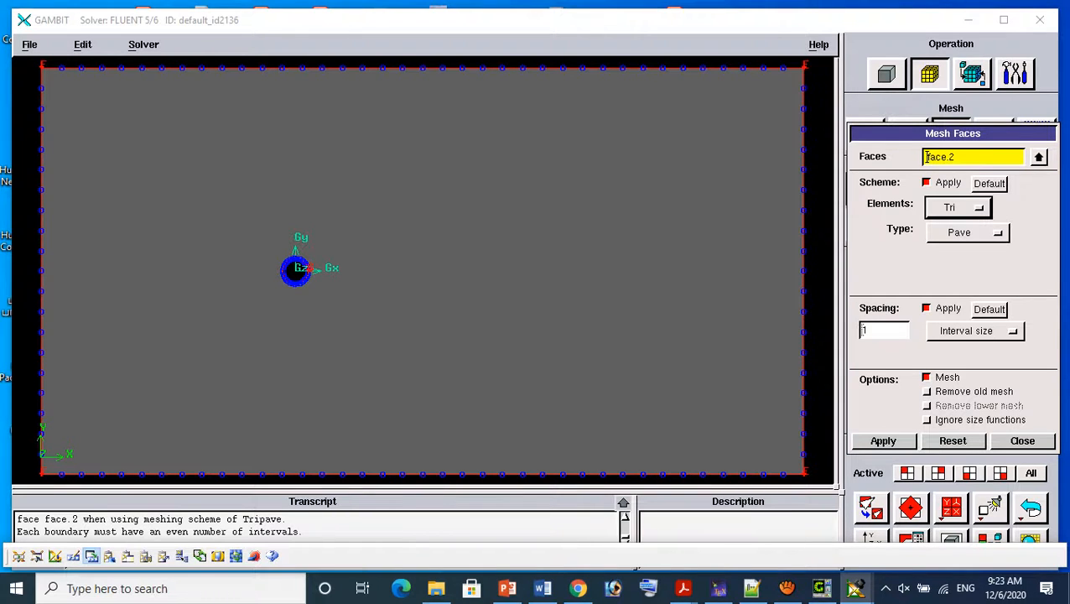
{"action": "left_click", "coordinate": [883, 440]}
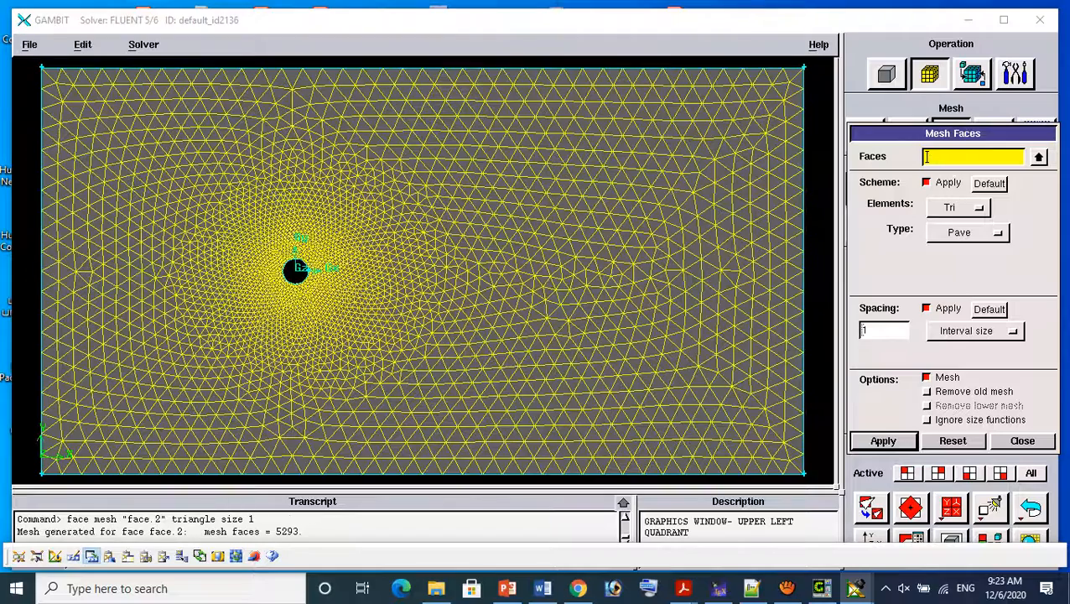
{"action": "middle_click_drag", "start_coordinate": [295, 270], "coordinate": [428, 244]}
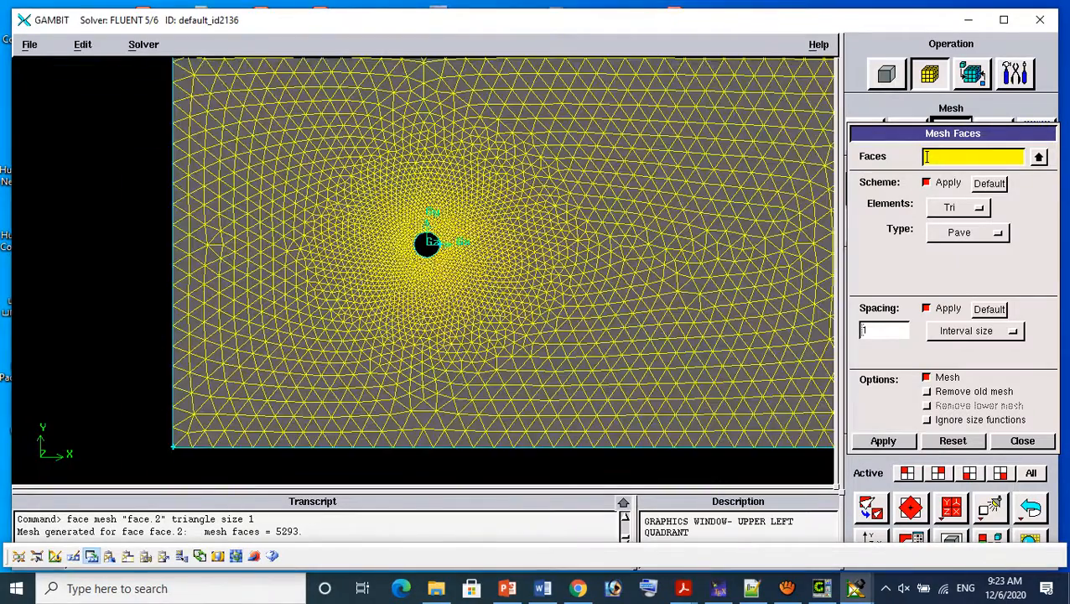
{"action": "right_click_drag", "start_coordinate": [428, 244], "coordinate": [431, 392]}
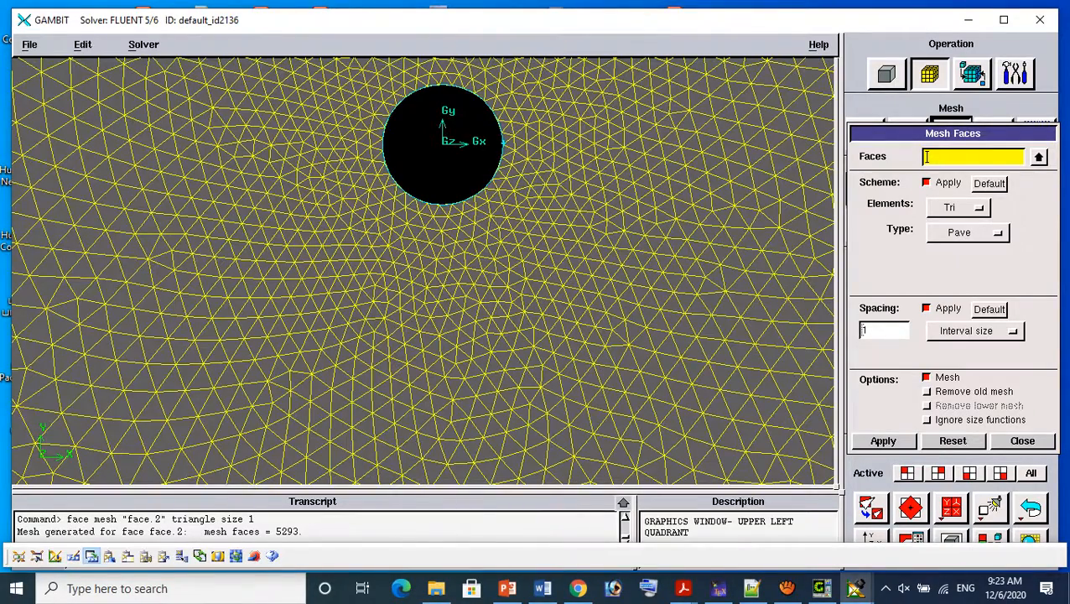
{"action": "middle_click_drag", "start_coordinate": [431, 393], "coordinate": [284, 228]}
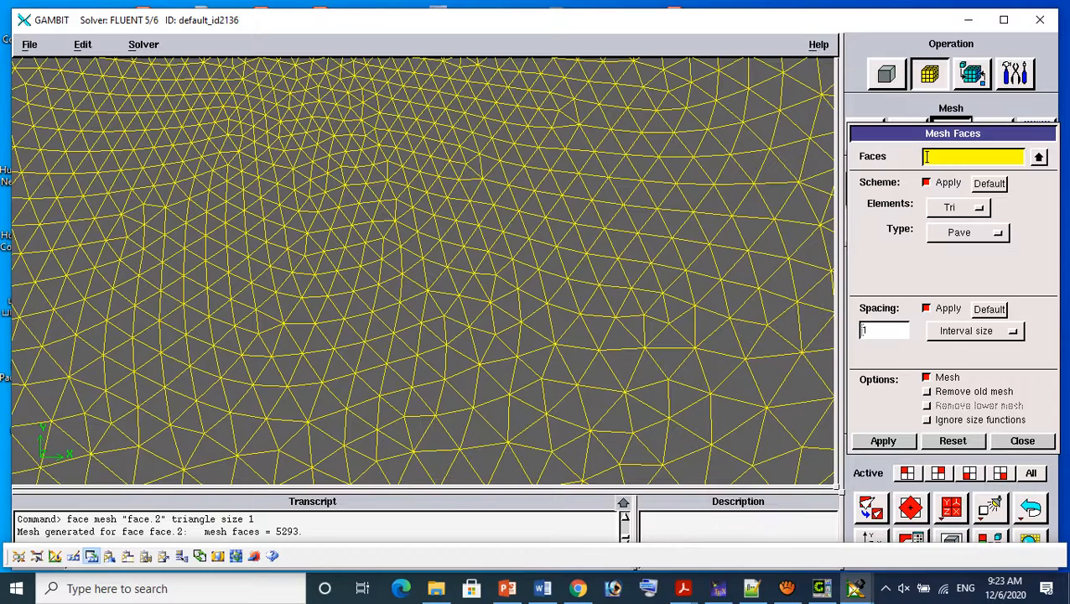
{"action": "left_click", "coordinate": [869, 508]}
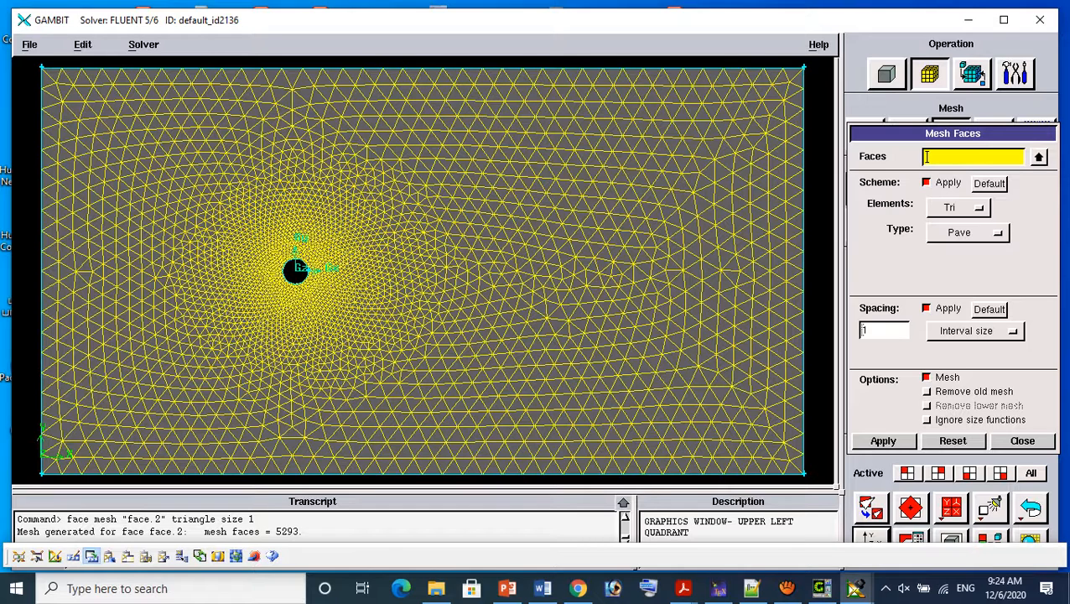
Export the mesh as a 2-D (X-Y) mesh file named Circle.msh
{"action": "left_click", "coordinate": [29, 44]}
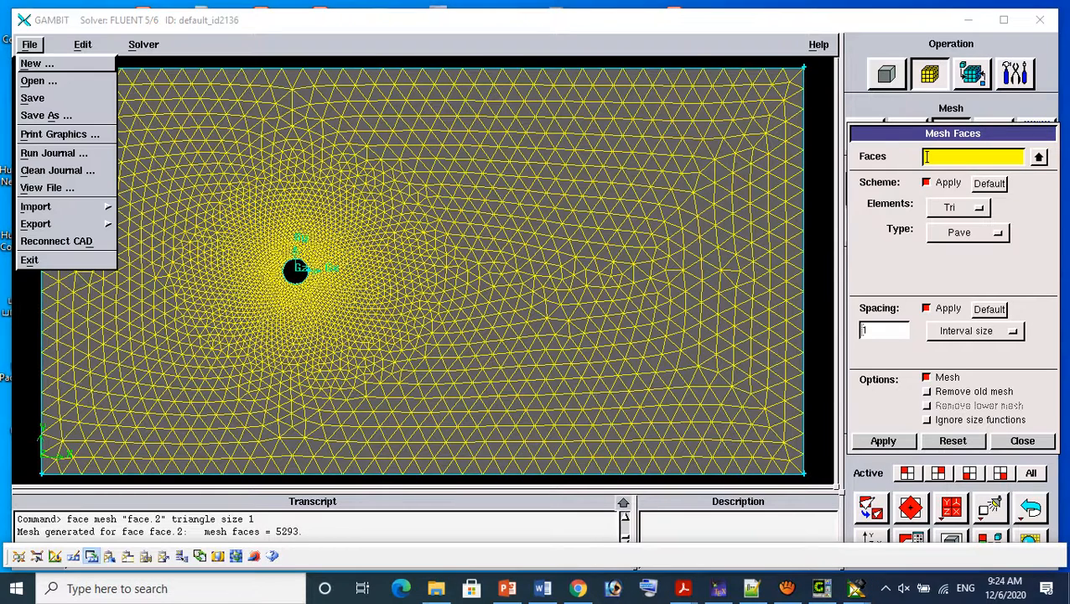
{"action": "left_click", "coordinate": [44, 224]}
{"action": "left_click", "coordinate": [136, 314]}
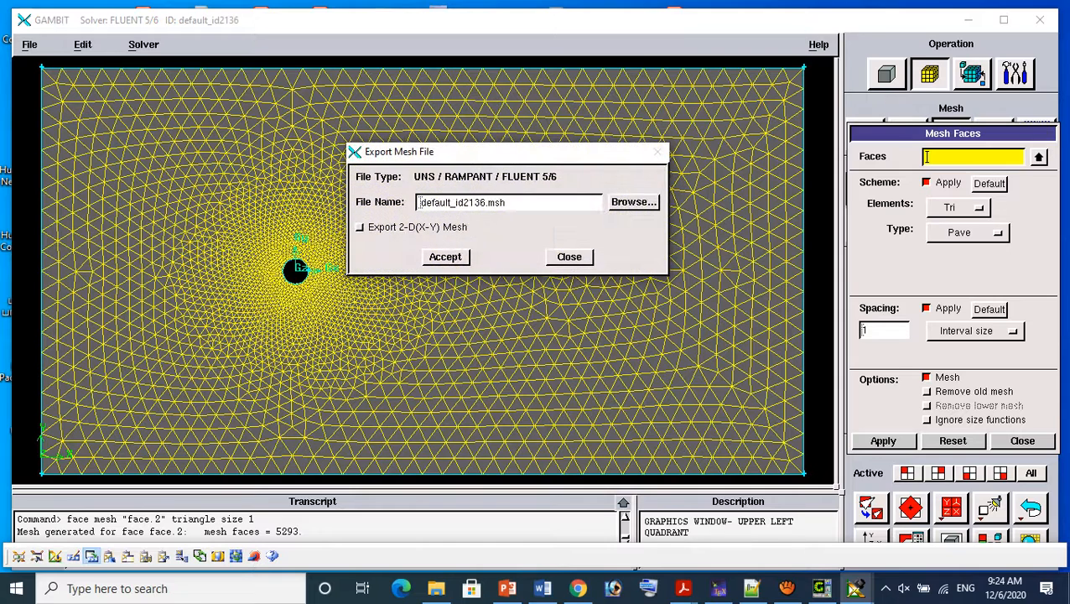
{"action": "left_click", "coordinate": [359, 226]}
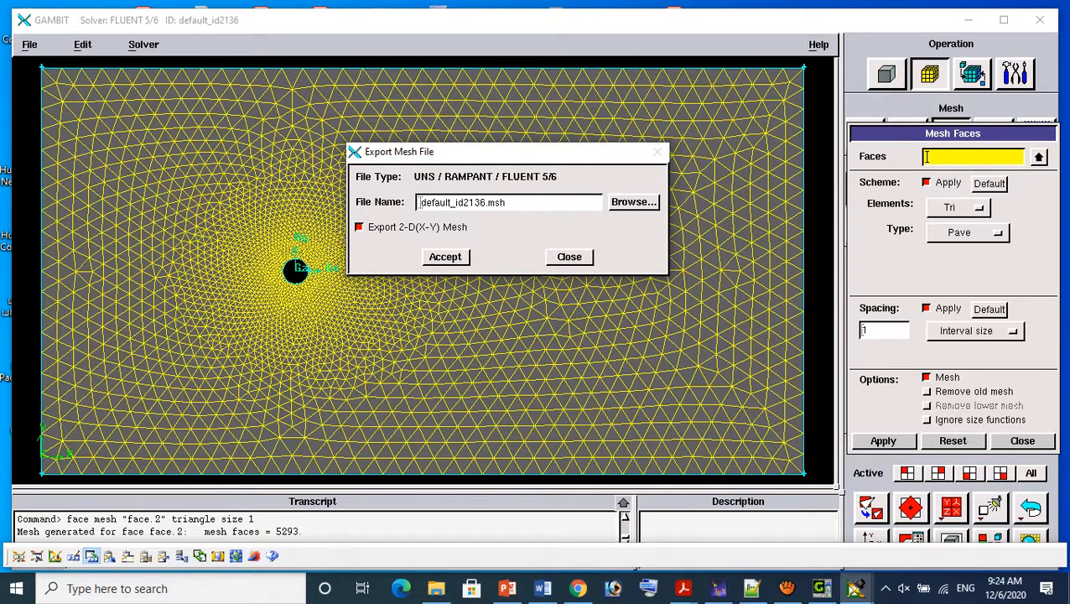
{"action": "left_click_drag", "start_coordinate": [485, 202], "coordinate": [419, 202]}
{"action": "type", "text": "CIR"}
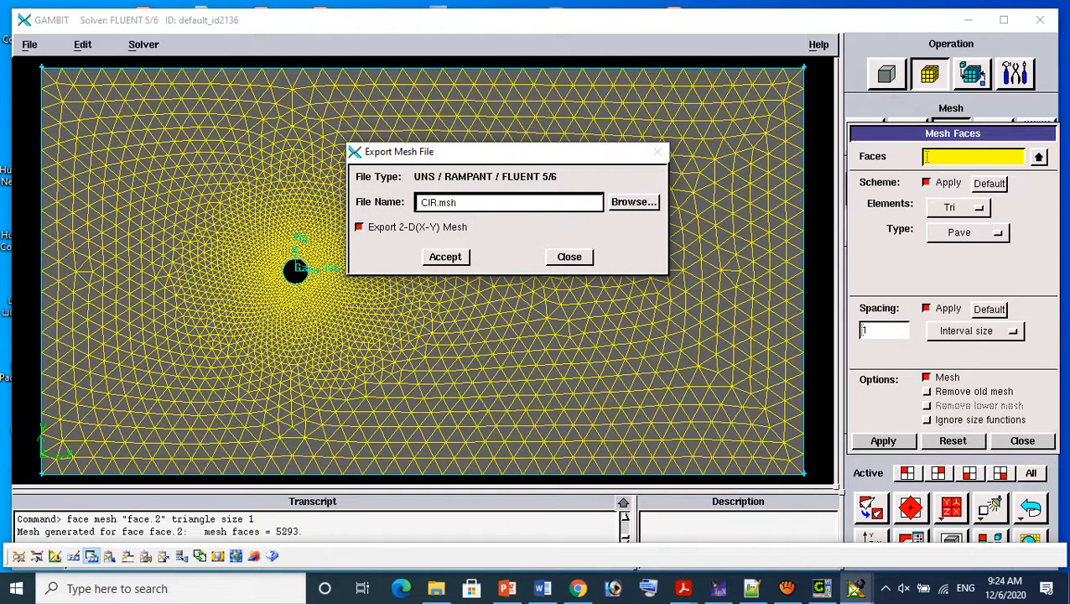
{"action": "type", "text": "CLE"}
{"action": "key", "text": "BackSpace"}
{"action": "key", "text": "BackSpace"}
{"action": "key", "text": "BackSpace"}
{"action": "key", "text": "BackSpace"}
{"action": "key", "text": "BackSpace"}
{"action": "type", "text": "ircle"}
{"action": "key", "text": "Return"}
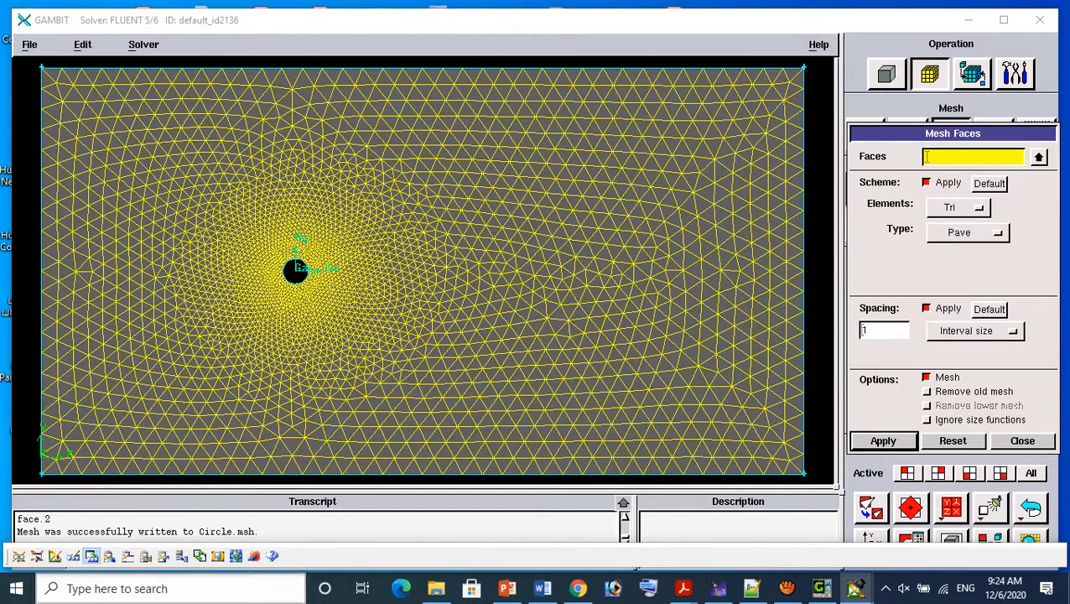
Launch Fluent 6.3.26 in the 2ddp version
{"action": "key", "text": "super+s"}
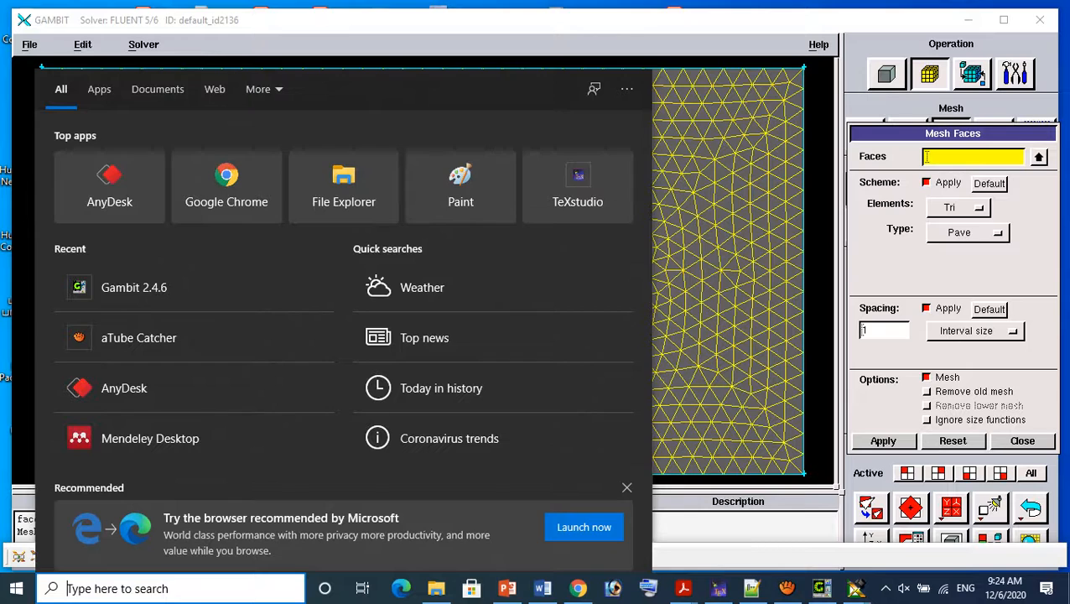
{"action": "type", "text": "fle"}
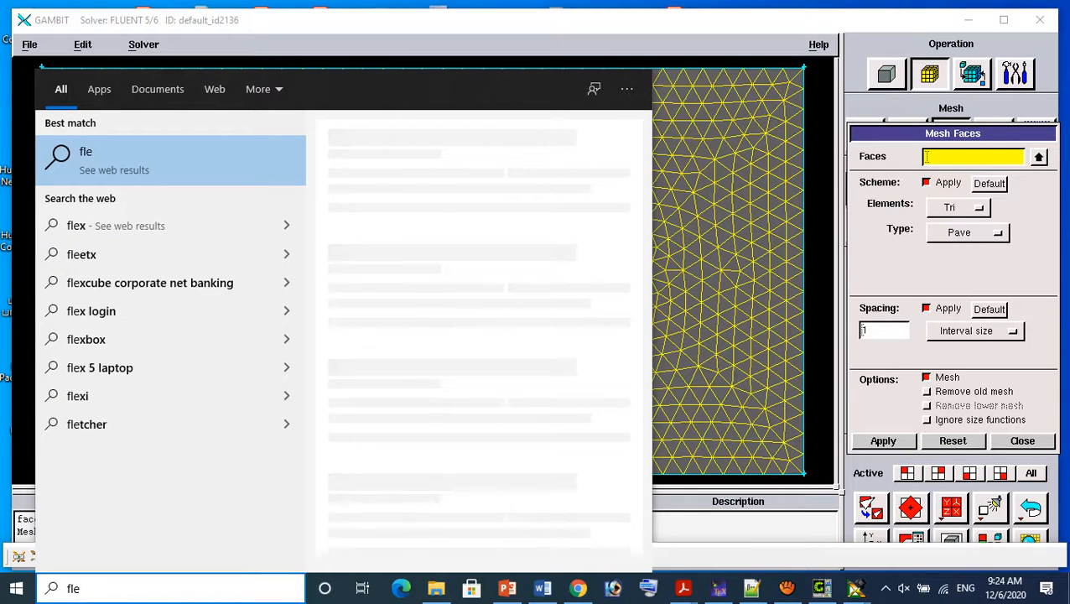
{"action": "key", "text": "BackSpace"}
{"action": "type", "text": "u"}
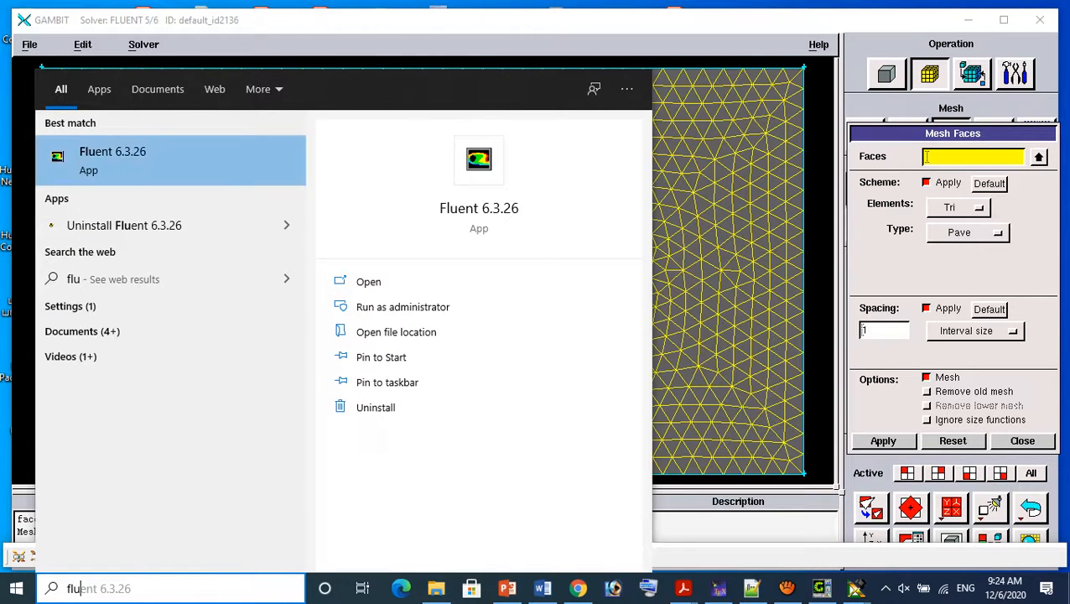
{"action": "key", "text": "Return"}
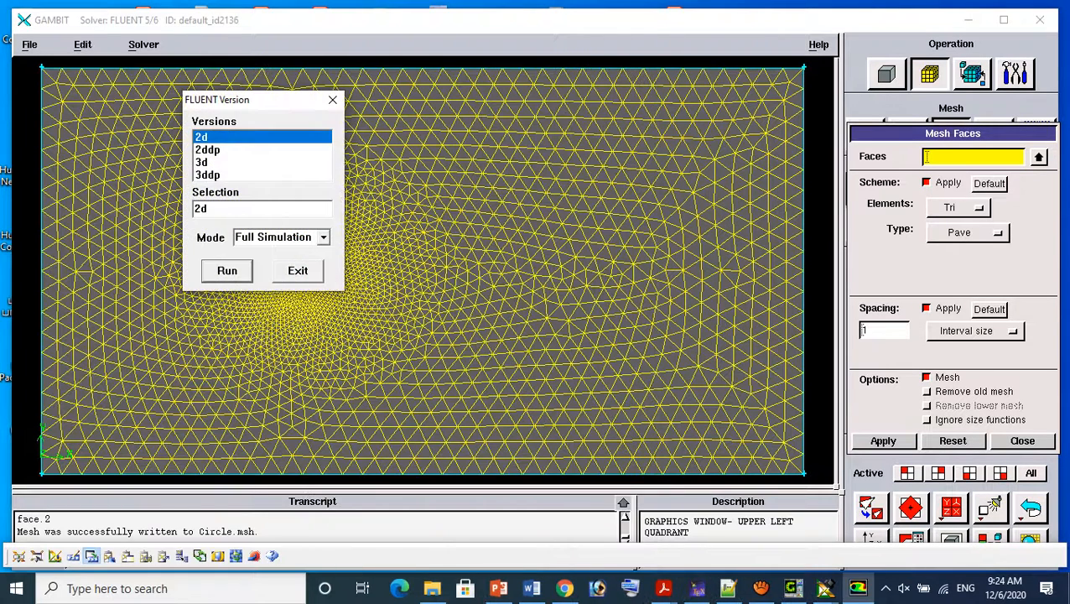
{"action": "key", "text": "Down"}
{"action": "key", "text": "Return"}
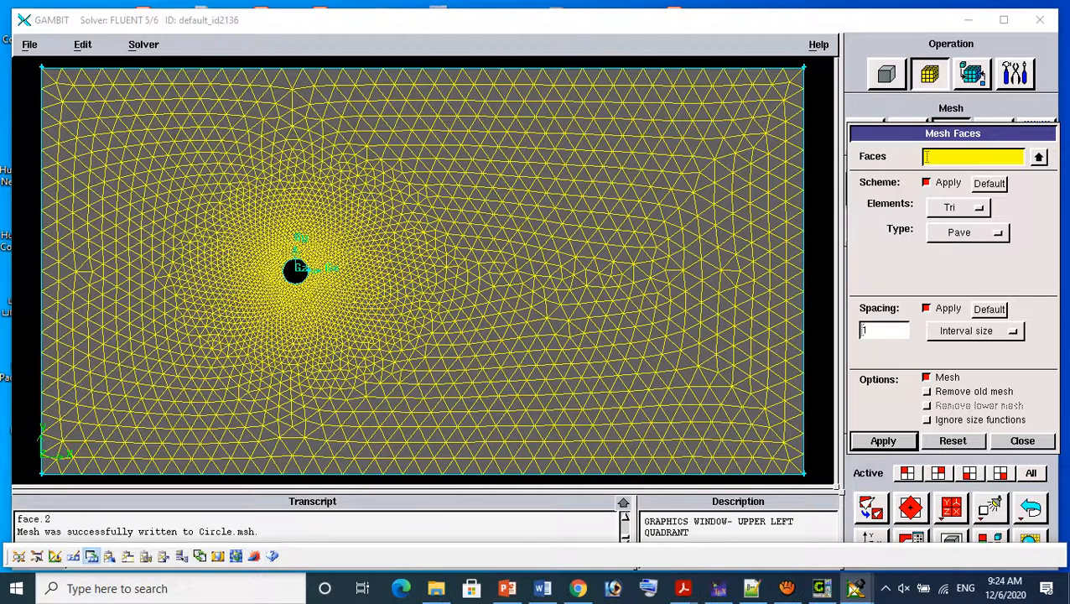
Save the current Gambit session and exit Gambit, closing its startup window as well
{"action": "key", "text": "alt+f"}
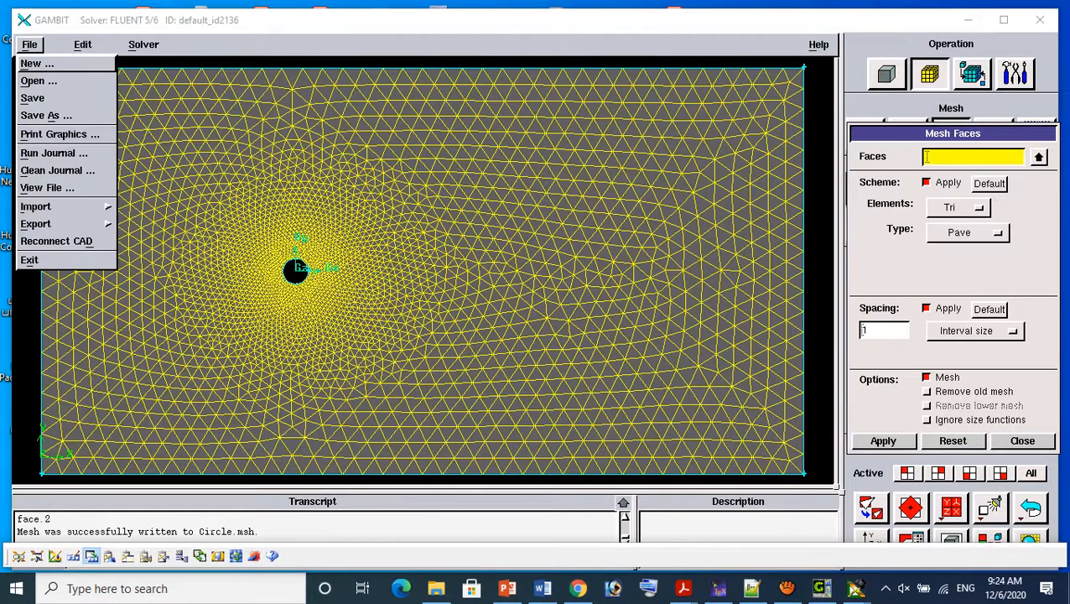
{"action": "key", "text": "s"}
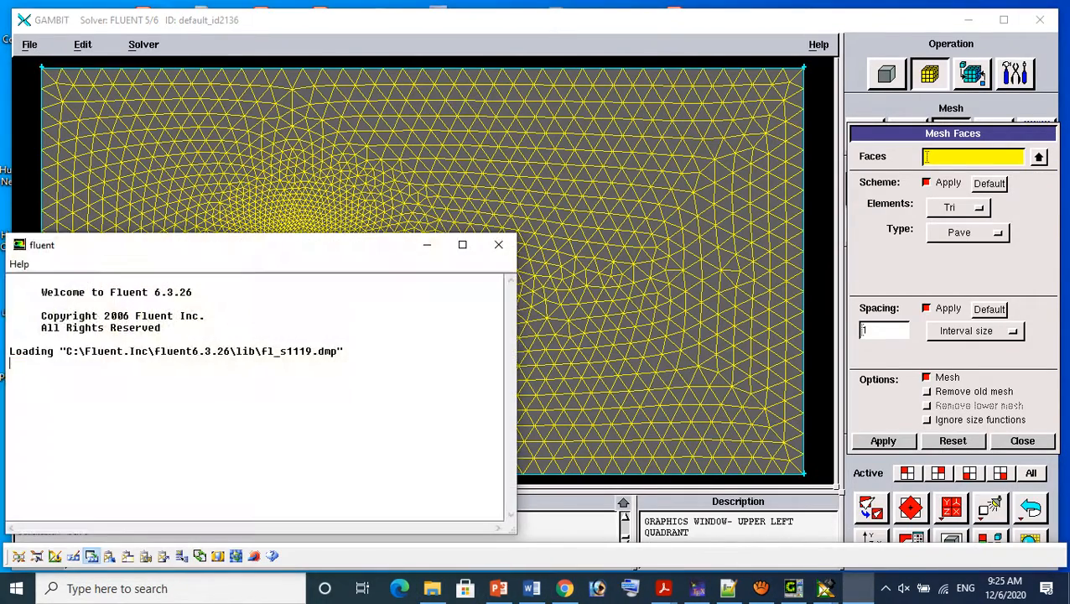
{"action": "left_click", "coordinate": [654, 210]}
{"action": "left_click", "coordinate": [1040, 21]}
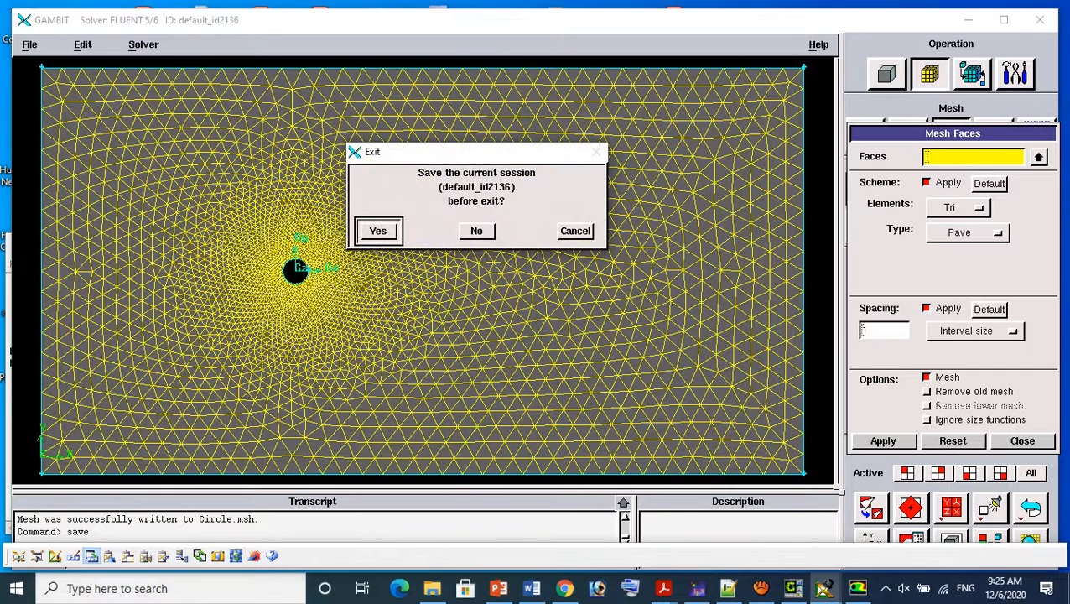
{"action": "left_click", "coordinate": [378, 231]}
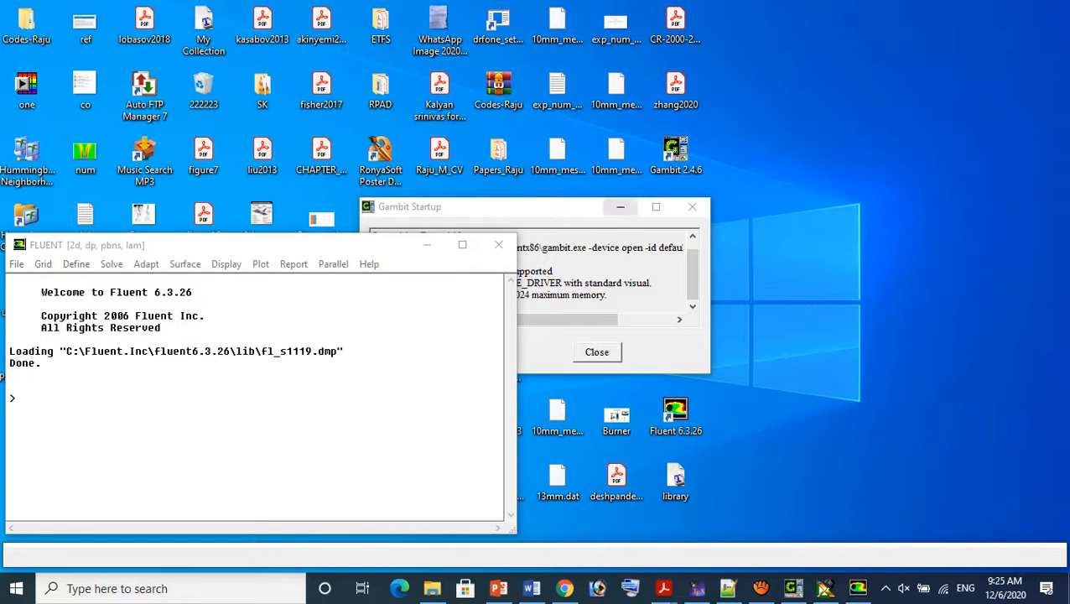
{"action": "left_click_drag", "start_coordinate": [536, 207], "coordinate": [910, 158]}
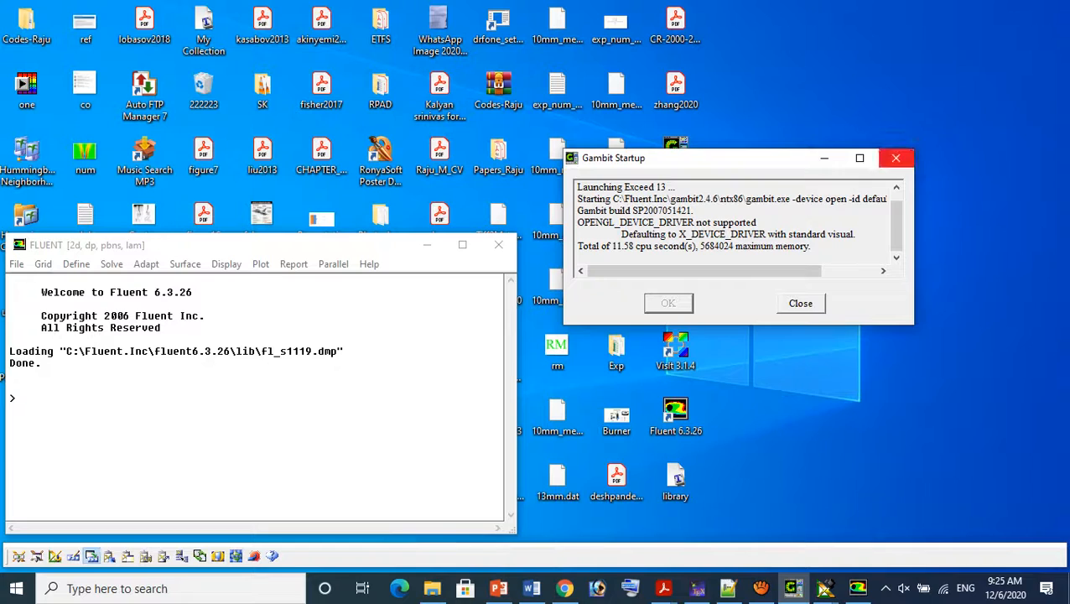
{"action": "left_click", "coordinate": [894, 158]}
In a maximized Fluent window, read the mesh Circle.msh from the Flow Over a Circle folder as the case
{"action": "left_click", "coordinate": [462, 244]}
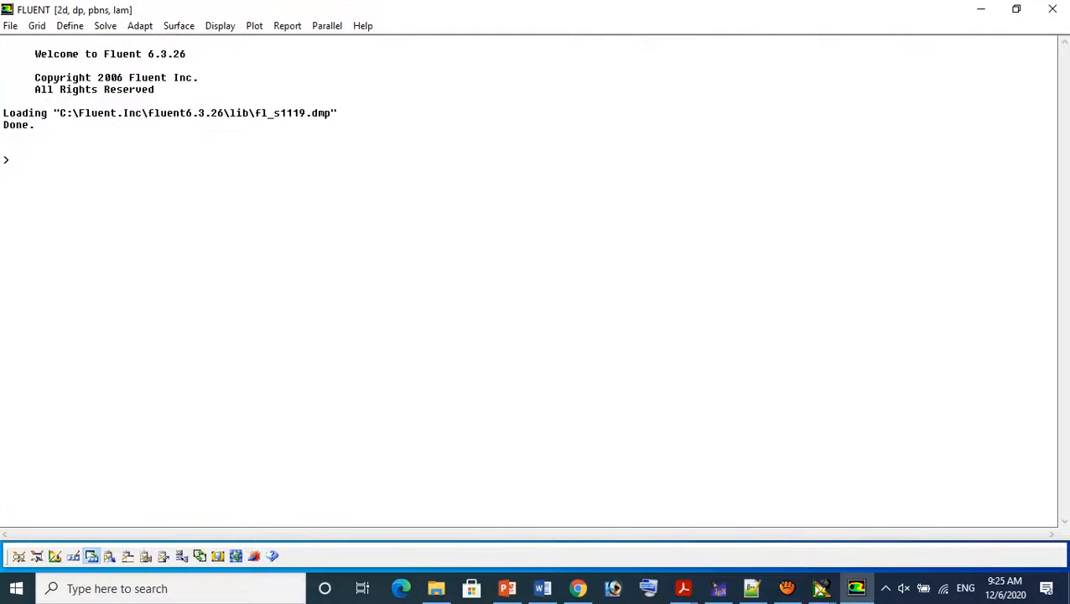
{"action": "left_click", "coordinate": [10, 26]}
{"action": "mouse_move", "coordinate": [35, 43]}
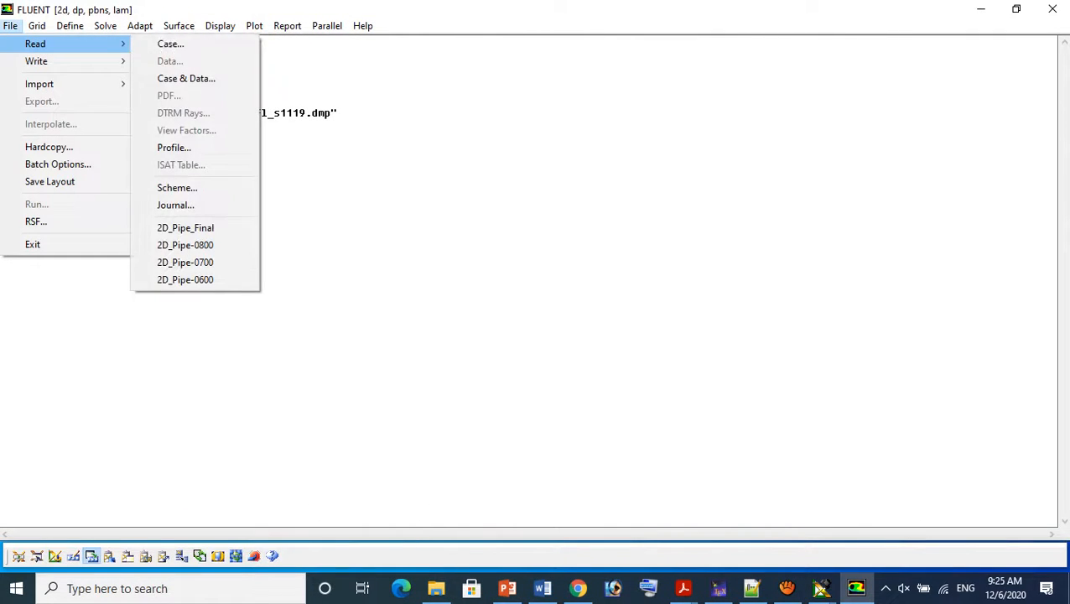
{"action": "left_click", "coordinate": [171, 44]}
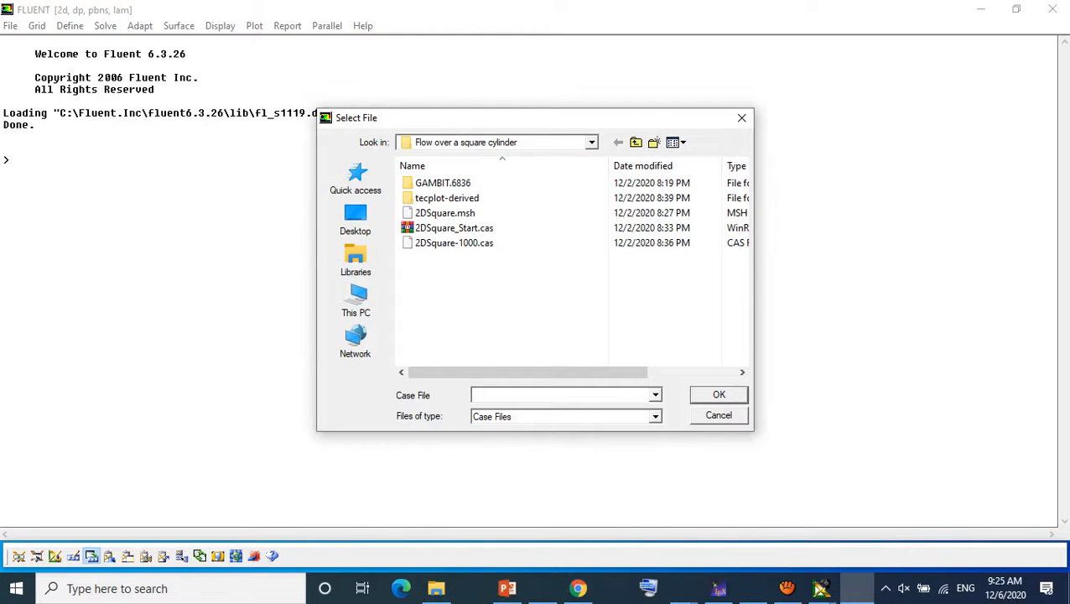
{"action": "left_click", "coordinate": [637, 142]}
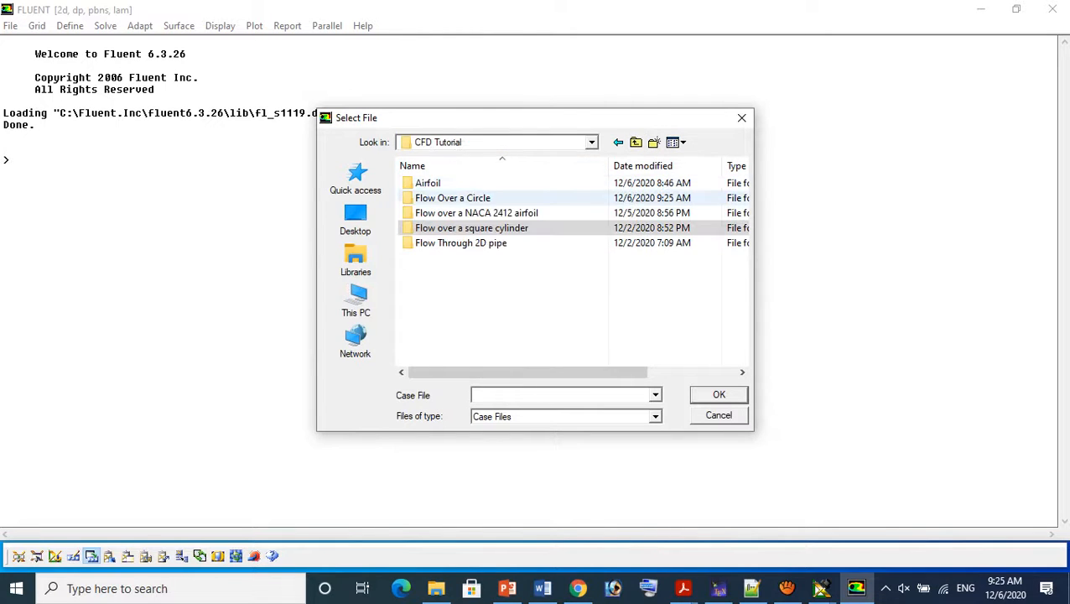
{"action": "double_click", "coordinate": [453, 198]}
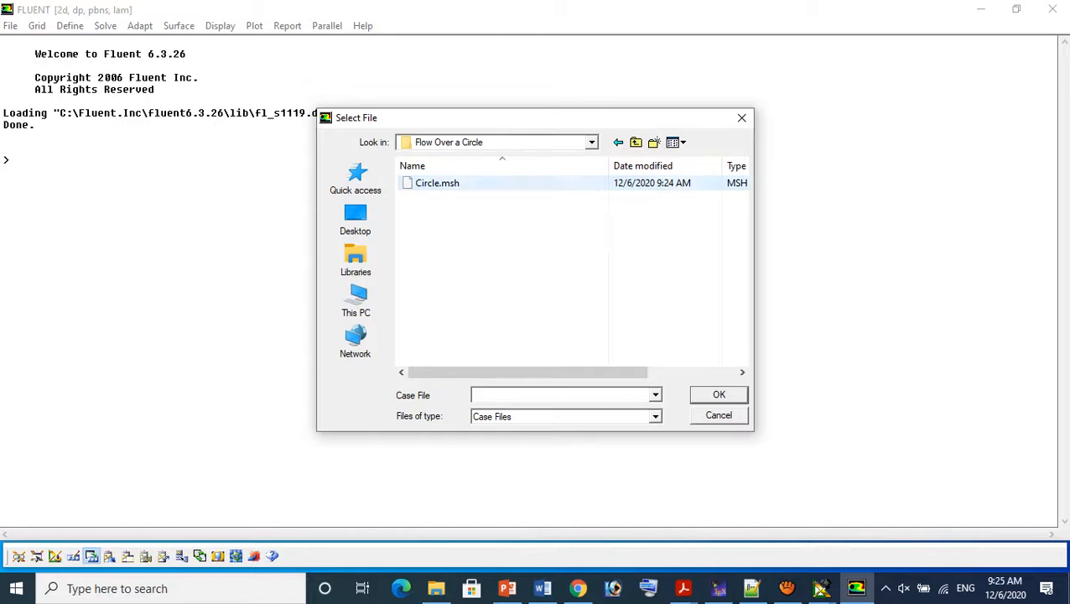
{"action": "left_click", "coordinate": [437, 183]}
{"action": "left_click", "coordinate": [718, 394]}
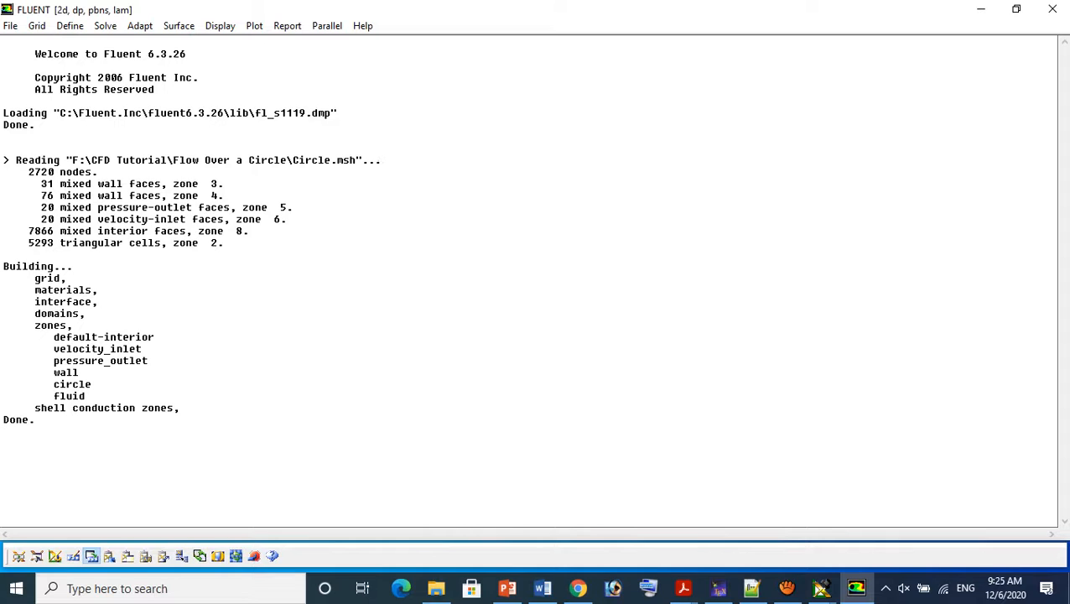
Run a grid check on the imported mesh and report the grid size to examine its cell count
{"action": "left_click", "coordinate": [37, 26]}
{"action": "left_click", "coordinate": [63, 44]}
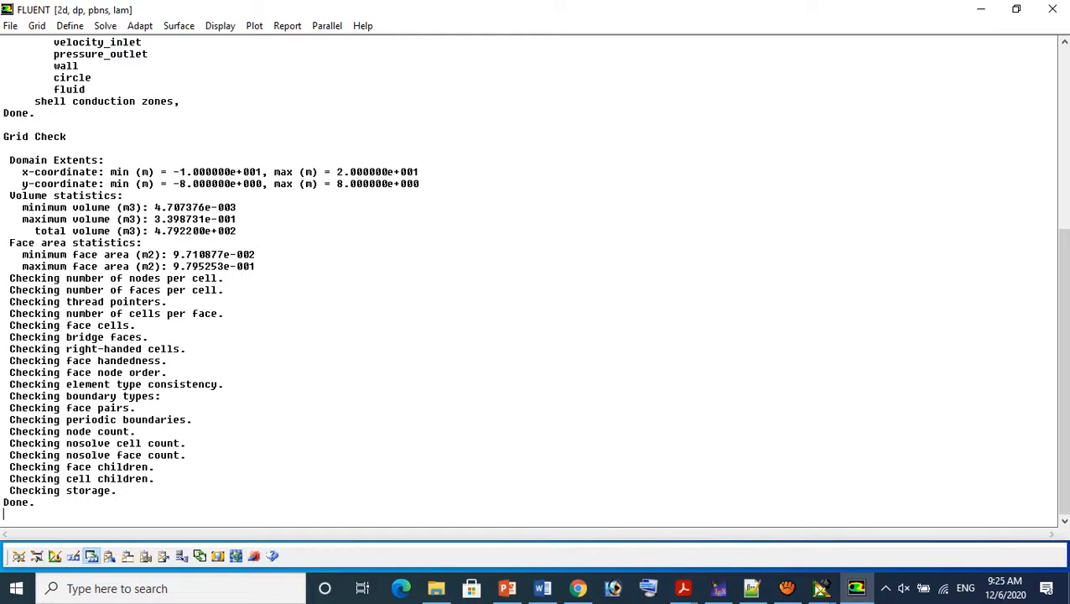
{"action": "left_click", "coordinate": [37, 25]}
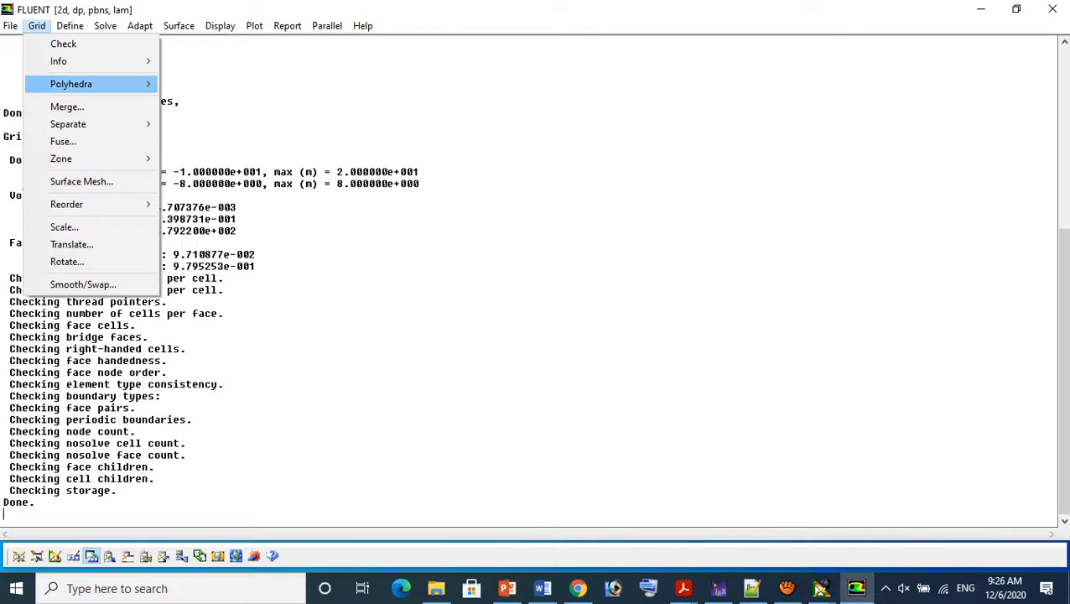
{"action": "mouse_move", "coordinate": [58, 61]}
{"action": "left_click", "coordinate": [190, 61]}
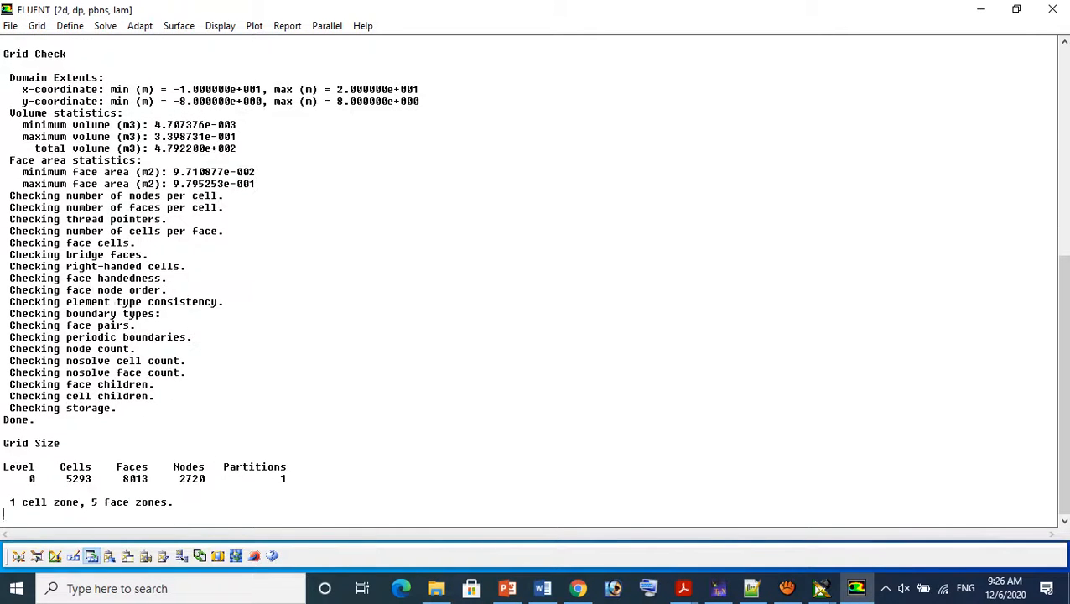
{"action": "left_click_drag", "start_coordinate": [66, 478], "coordinate": [110, 479]}
{"action": "left_click", "coordinate": [118, 408]}
Scale the grid as created in cm, applying a factor of 0.01 in X and Y
{"action": "left_click", "coordinate": [37, 25]}
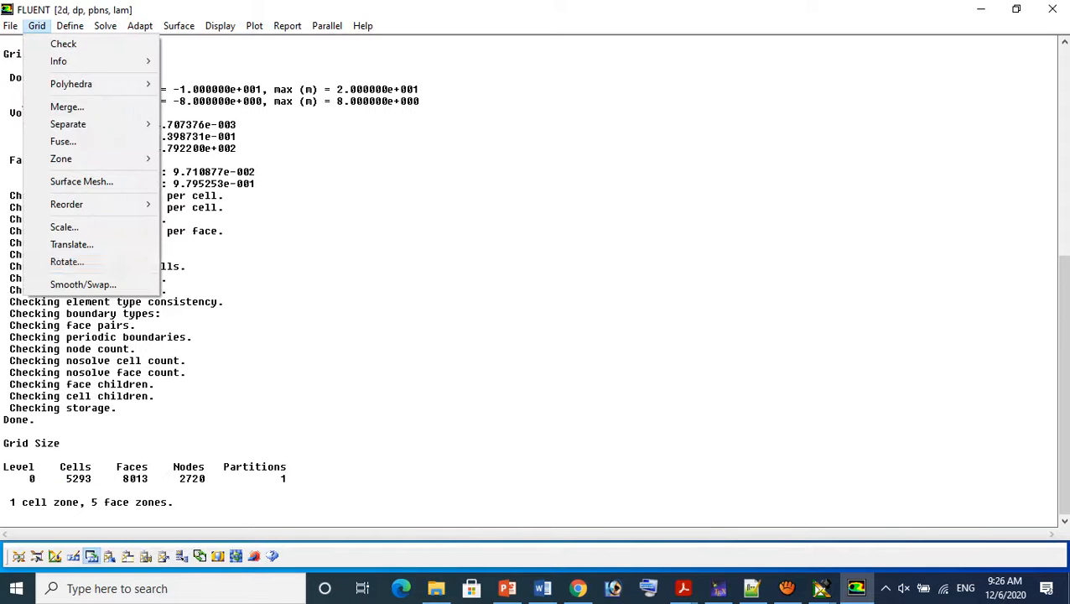
{"action": "left_click", "coordinate": [50, 226]}
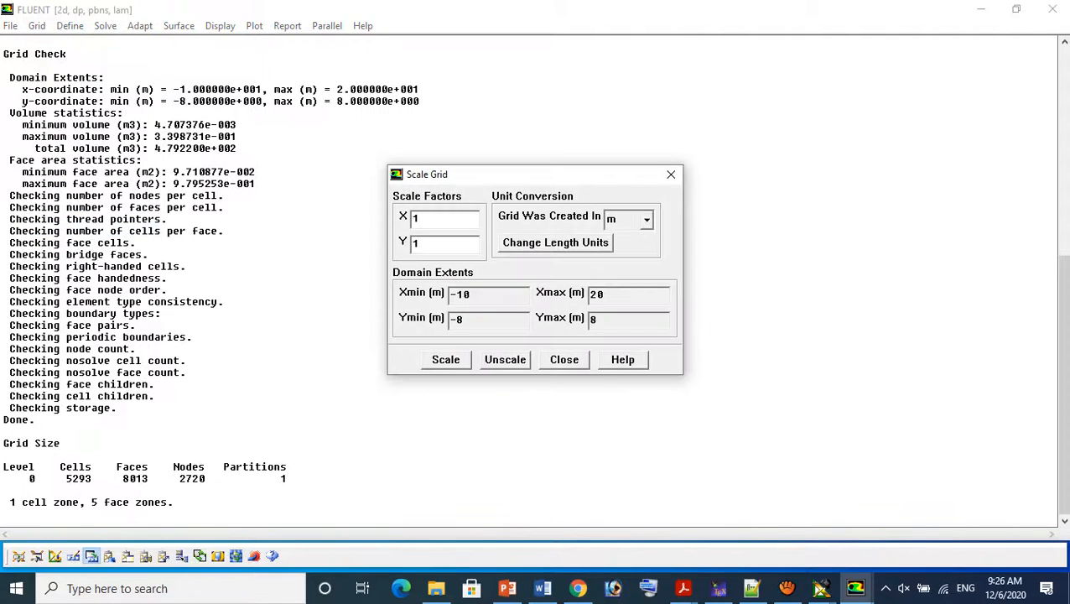
{"action": "left_click", "coordinate": [646, 220]}
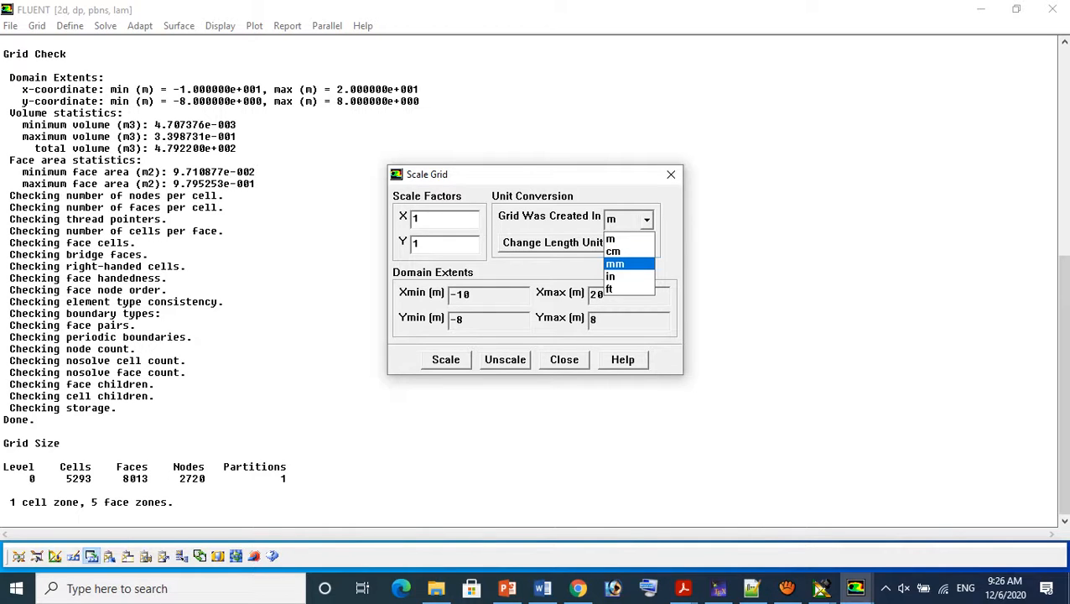
{"action": "left_click", "coordinate": [613, 251]}
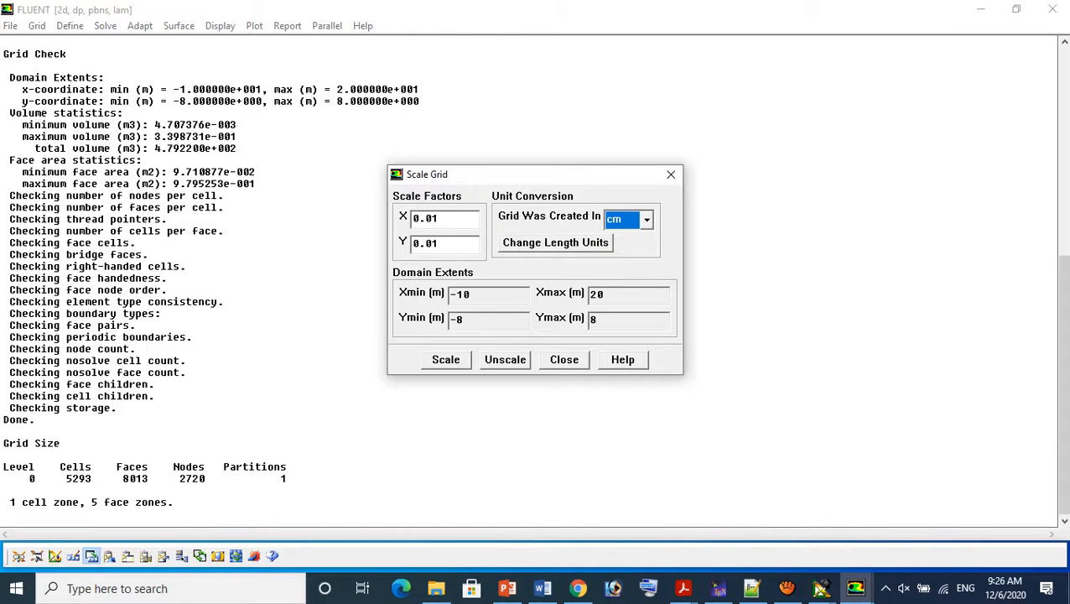
{"action": "left_click", "coordinate": [445, 359]}
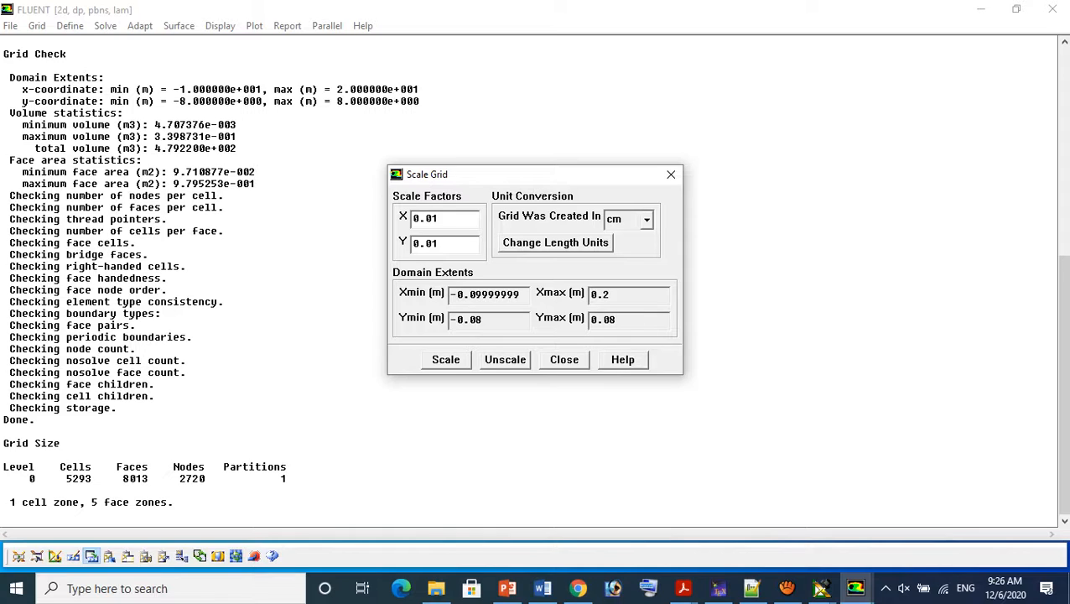
{"action": "left_click", "coordinate": [564, 360]}
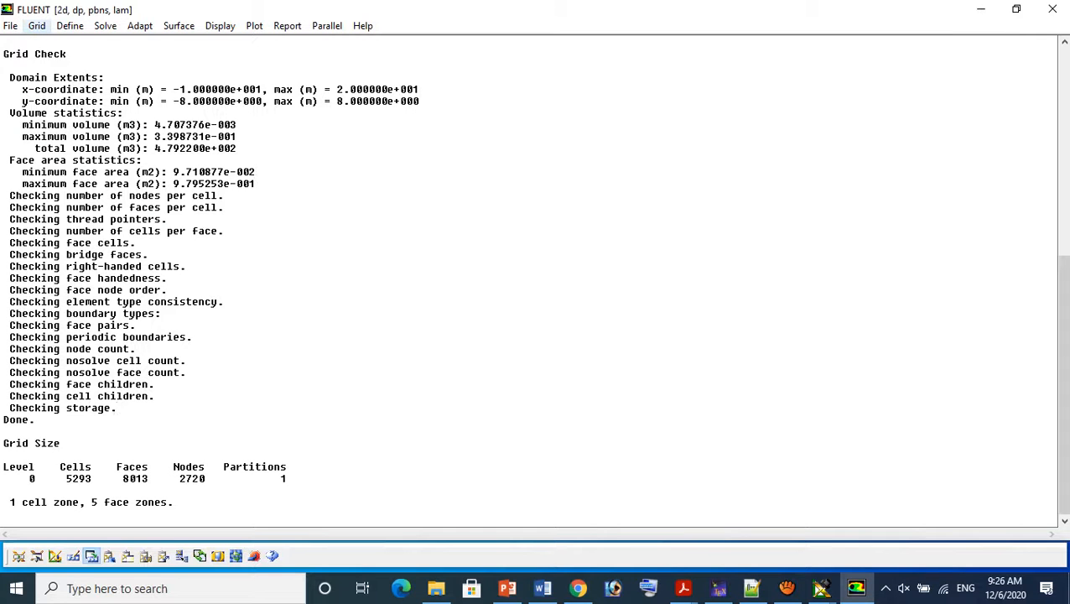
Run the grid check again and compare the scaled domain extents with those of the earlier check
{"action": "left_click", "coordinate": [37, 25]}
{"action": "left_click", "coordinate": [67, 42]}
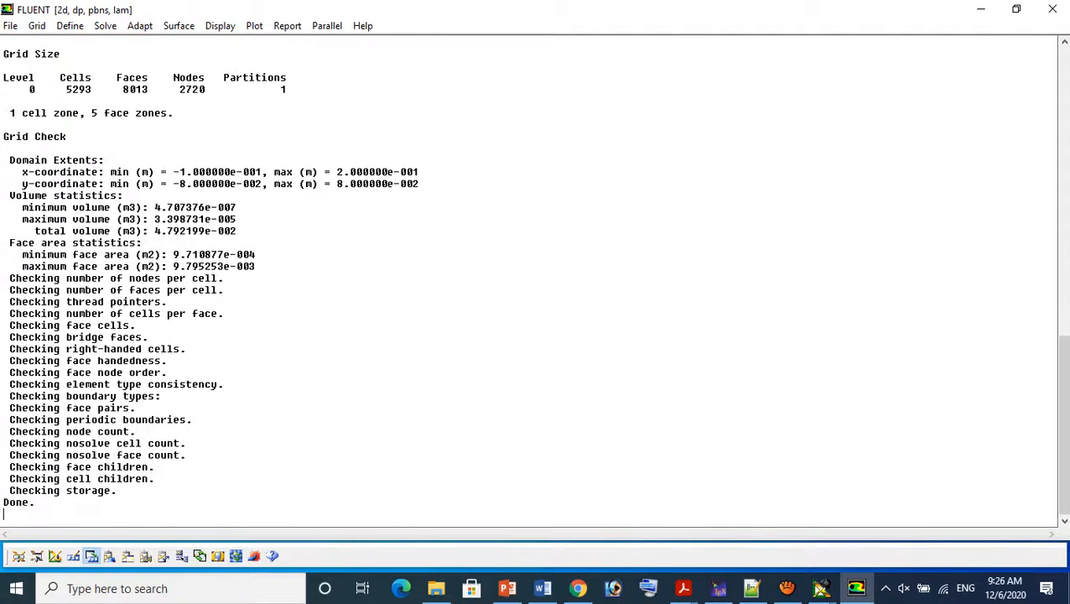
{"action": "scroll", "coordinate": [529, 278], "scroll_direction": "up", "scroll_amount": 13}
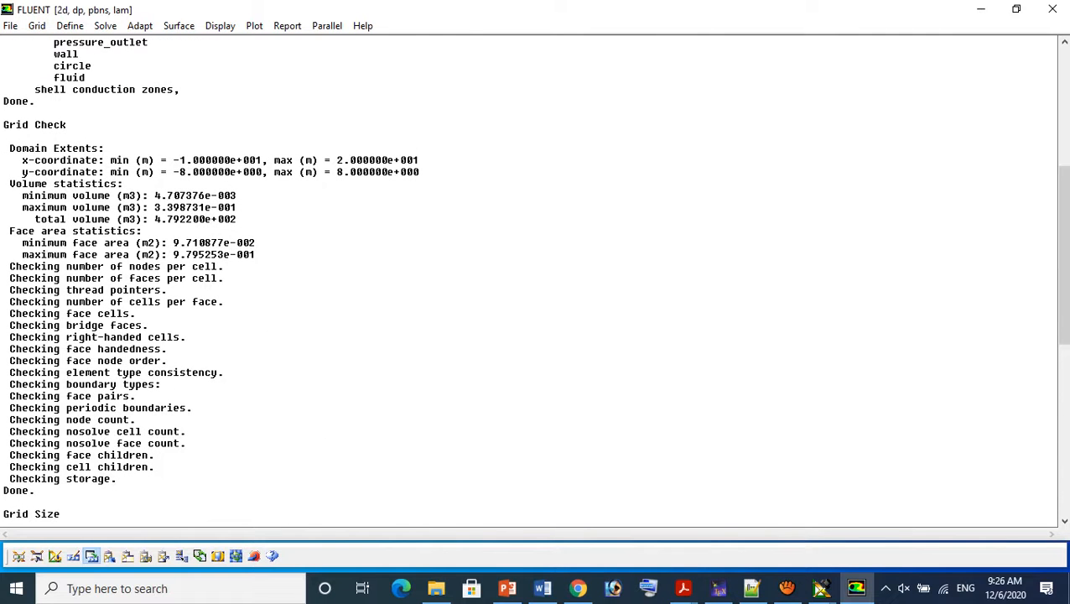
{"action": "scroll", "coordinate": [530, 277], "scroll_direction": "down", "scroll_amount": 13}
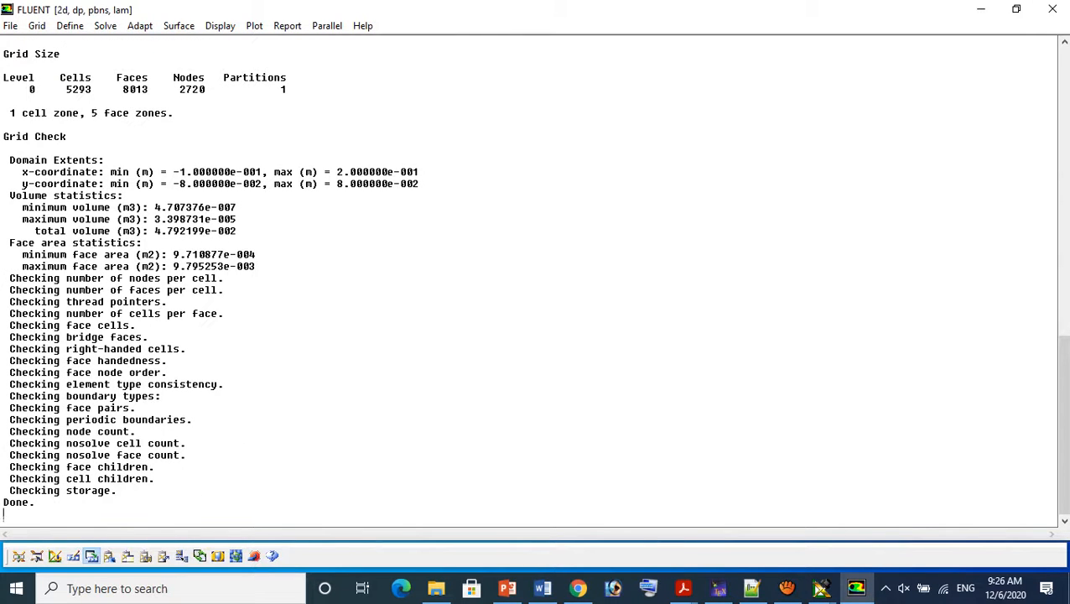
{"action": "scroll", "coordinate": [530, 278], "scroll_direction": "up", "scroll_amount": 2}
{"action": "scroll", "coordinate": [530, 278], "scroll_direction": "up", "scroll_amount": 3}
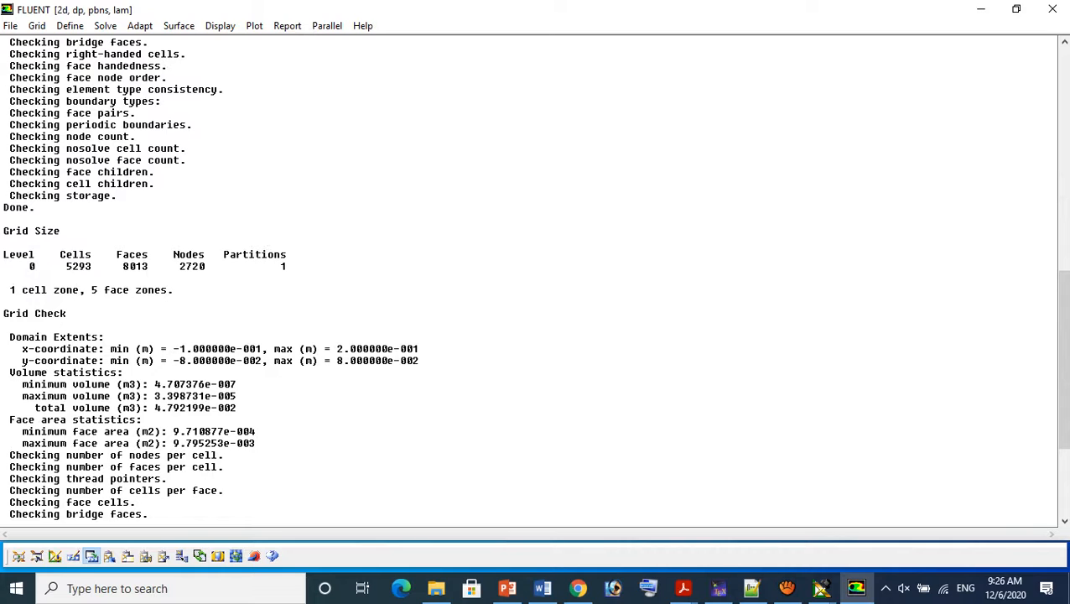
{"action": "scroll", "coordinate": [529, 277], "scroll_direction": "down", "scroll_amount": 5}
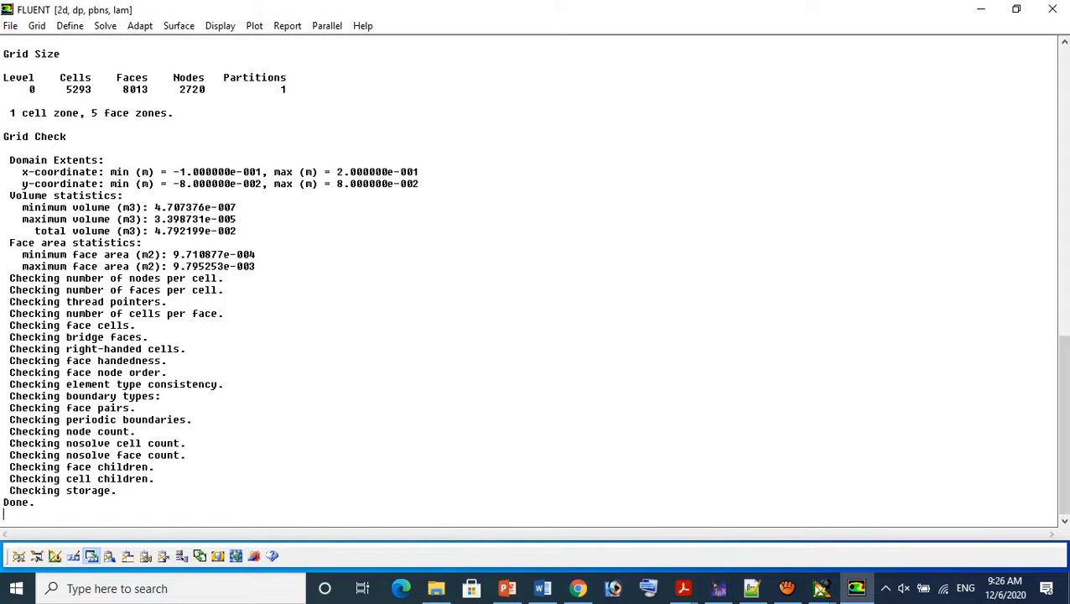
Display the grid edges of all surfaces, including circle, default-interior, pressure_outlet, velocity_inlet and wall, in a maximized graphics window
{"action": "left_click", "coordinate": [70, 25]}
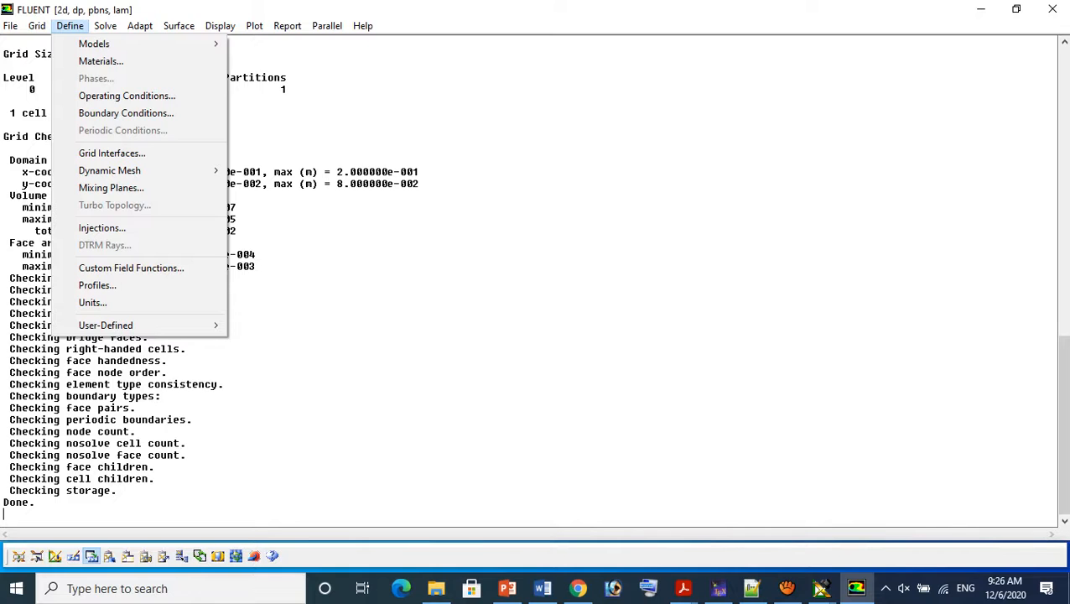
{"action": "left_click", "coordinate": [231, 44]}
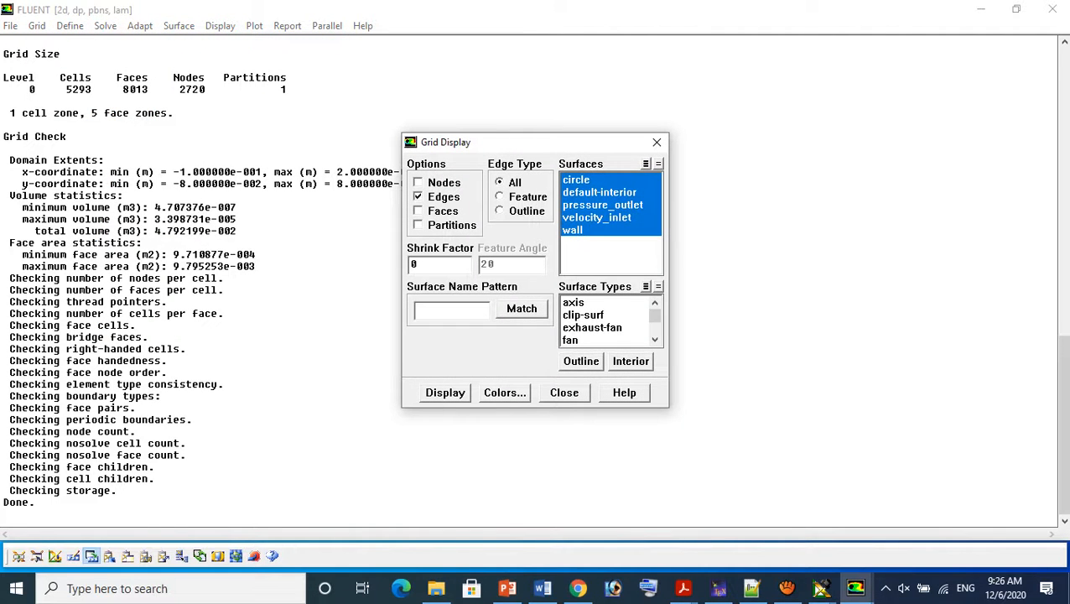
{"action": "left_click", "coordinate": [445, 393]}
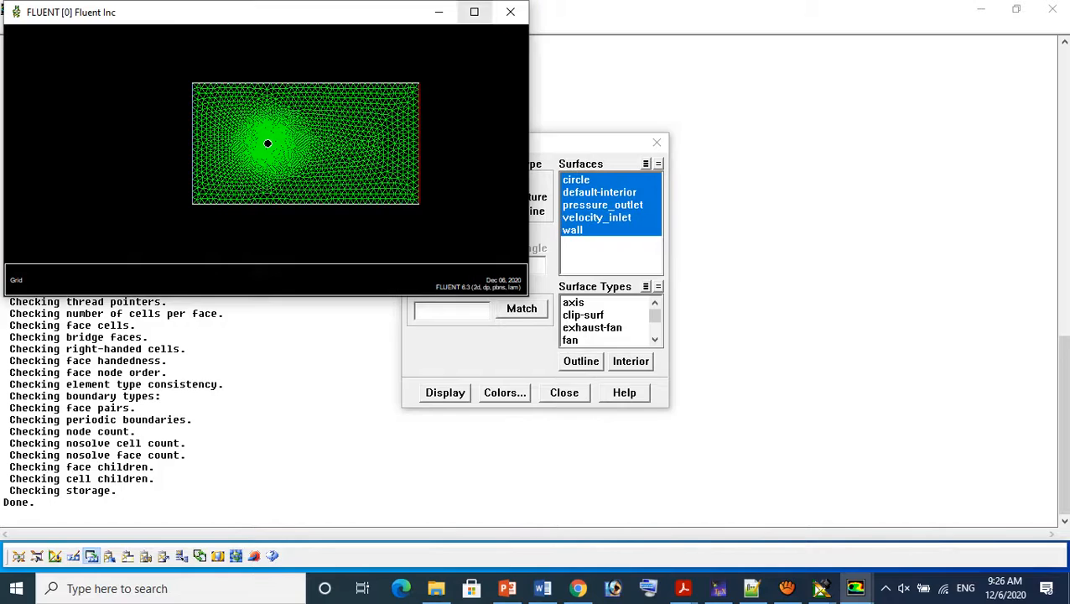
{"action": "left_click", "coordinate": [473, 12]}
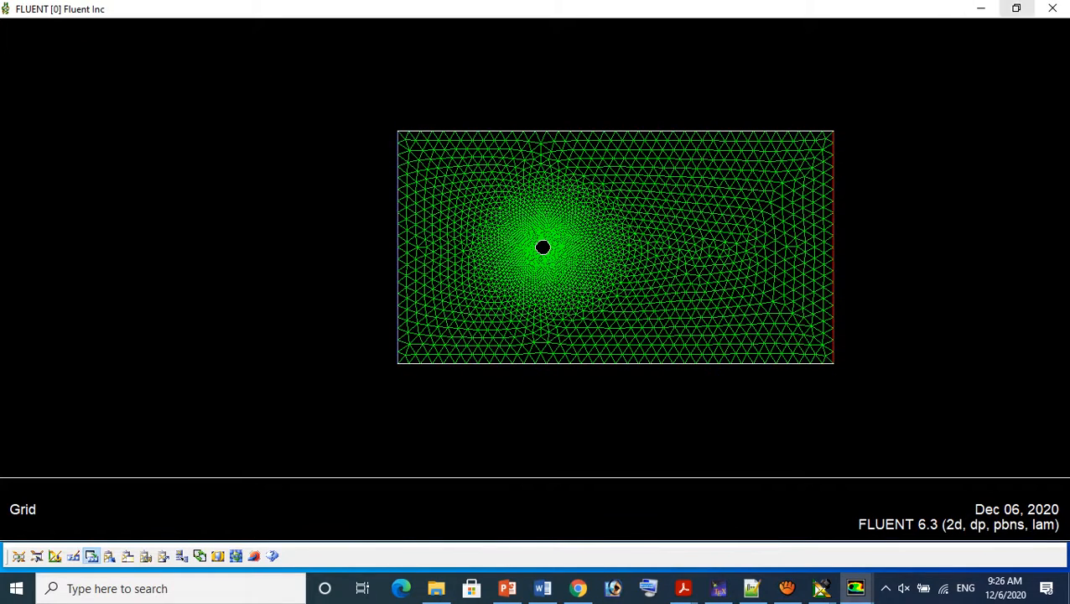
Reduce the graphics and console windows from full screen and arrange them beside each other
{"action": "left_click", "coordinate": [1016, 9]}
{"action": "left_click_drag", "start_coordinate": [276, 10], "coordinate": [826, 145]}
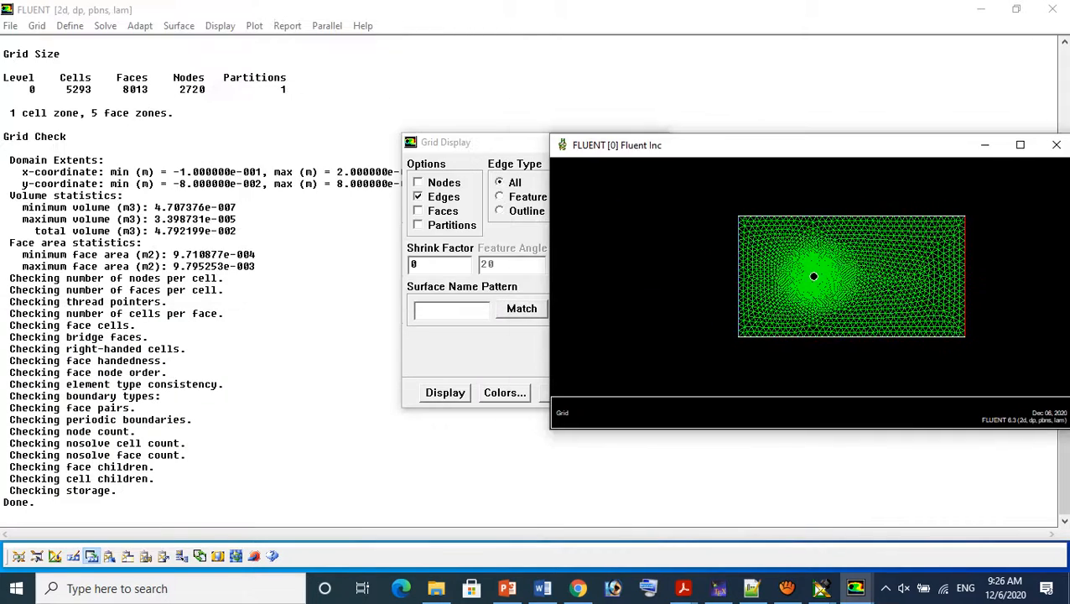
{"action": "left_click", "coordinate": [1016, 8]}
{"action": "left_click_drag", "start_coordinate": [251, 225], "coordinate": [291, 146]}
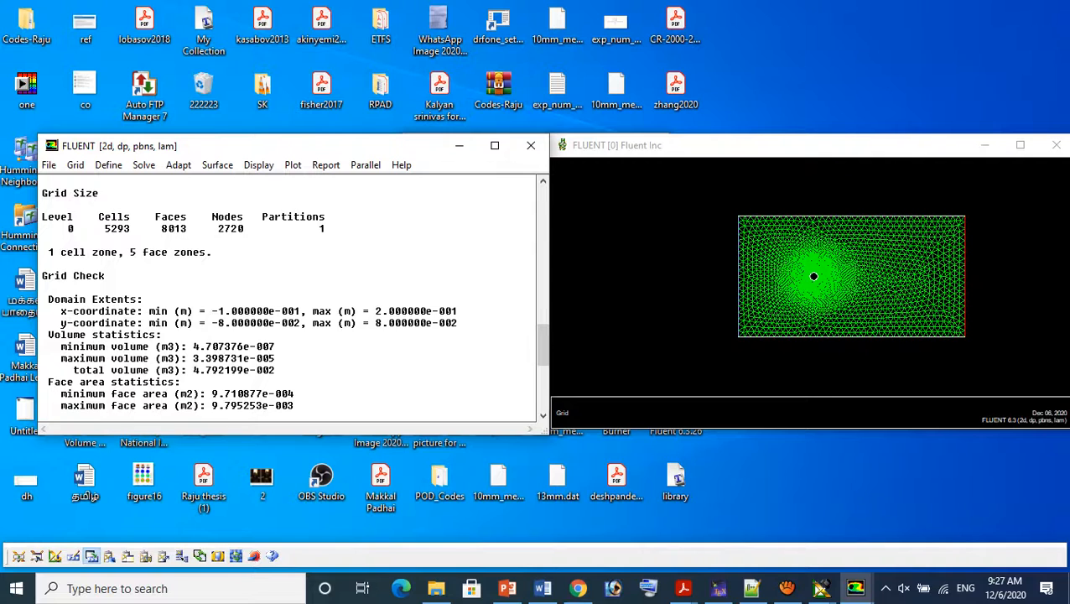
{"action": "left_click_drag", "start_coordinate": [721, 145], "coordinate": [541, 184]}
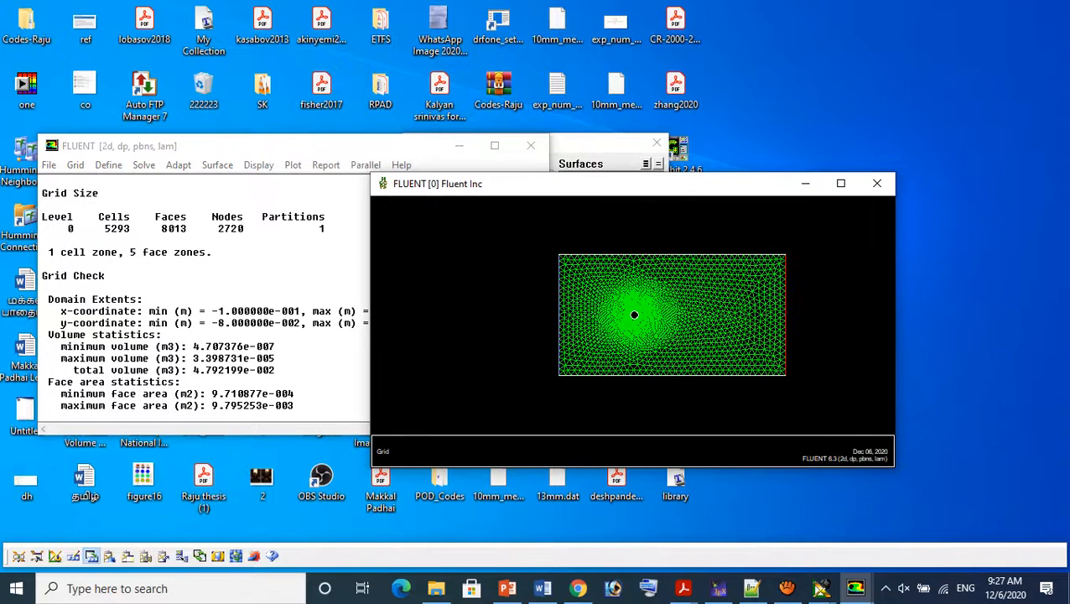
{"action": "right_click", "coordinate": [469, 184]}
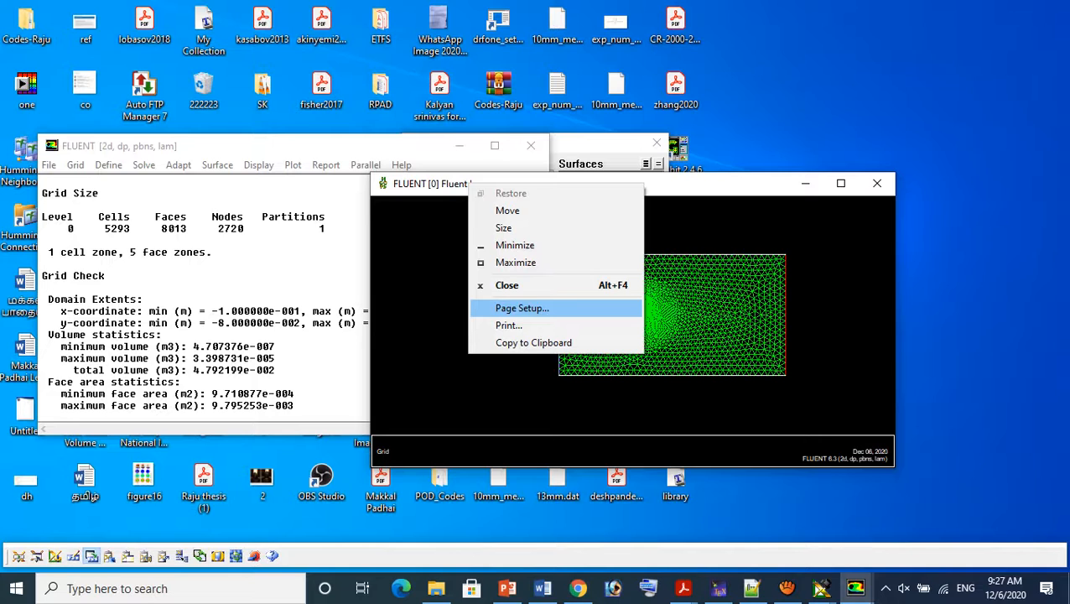
{"action": "key", "text": "Return"}
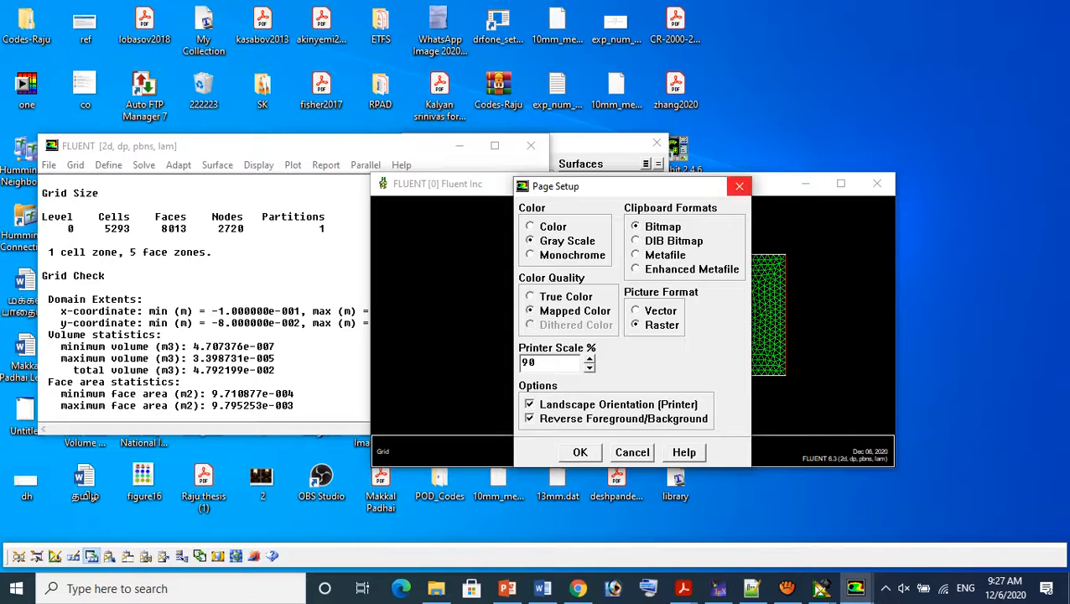
{"action": "left_click", "coordinate": [739, 185]}
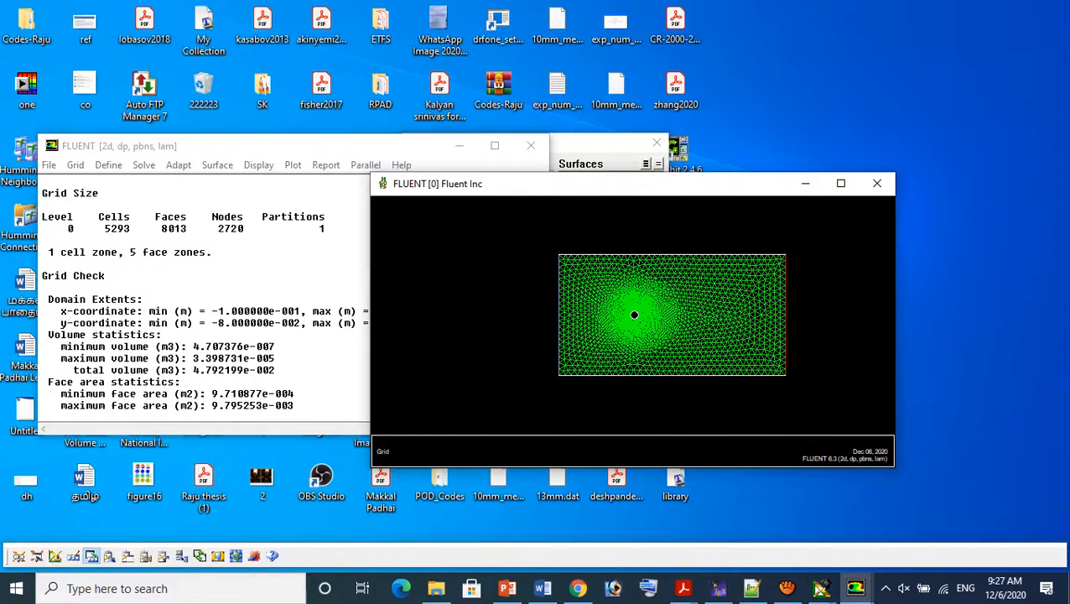
{"action": "right_click", "coordinate": [360, 148]}
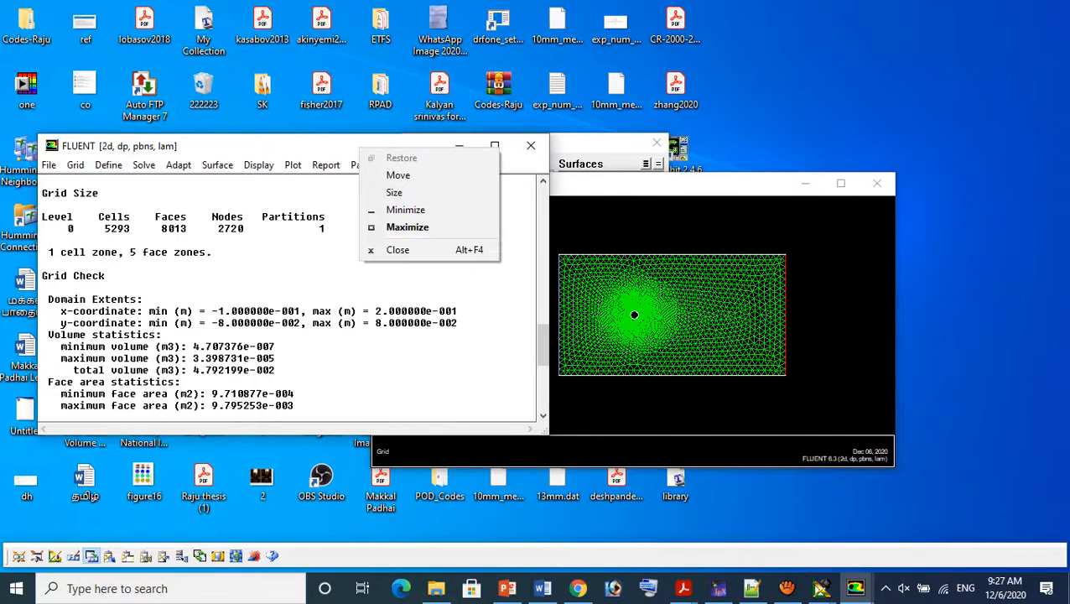
{"action": "left_click", "coordinate": [331, 194]}
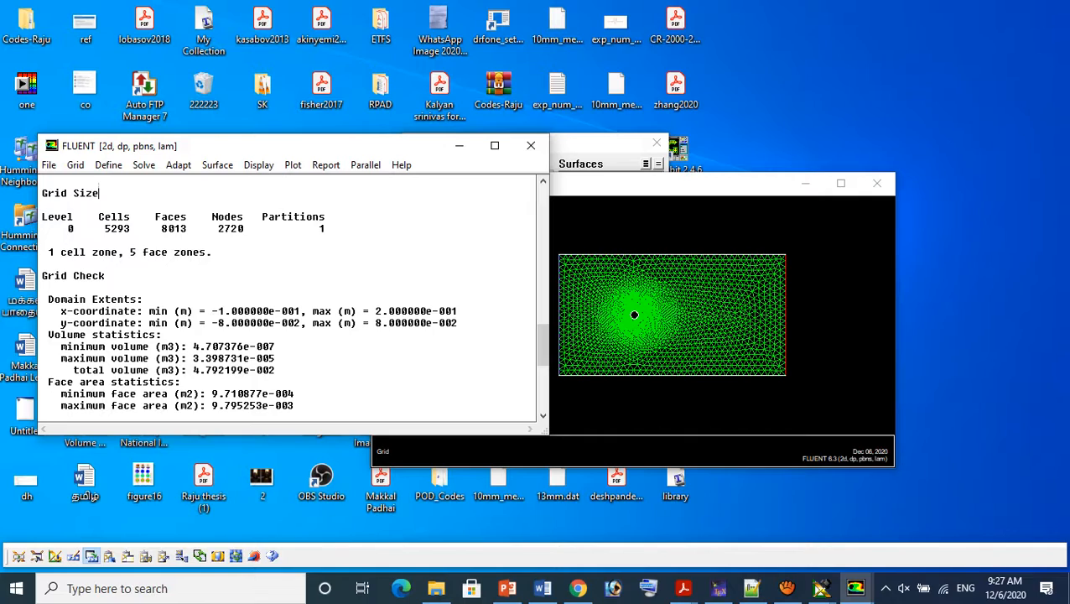
View the mesh in the maximized graphics window and return to the console at full size
{"action": "left_click", "coordinate": [841, 183]}
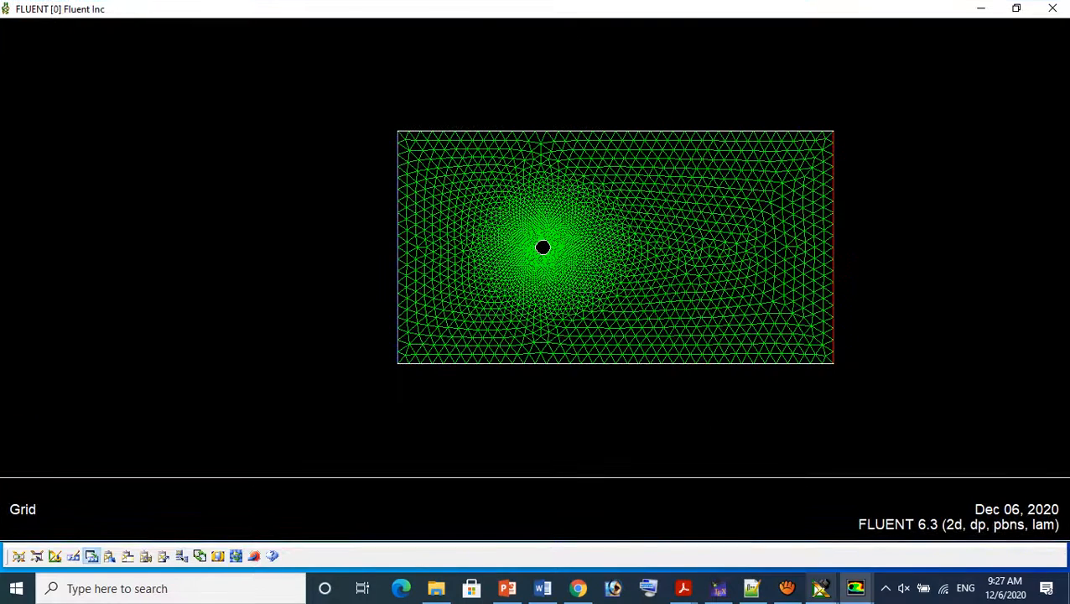
{"action": "mouse_move", "coordinate": [855, 587]}
{"action": "left_click", "coordinate": [717, 524]}
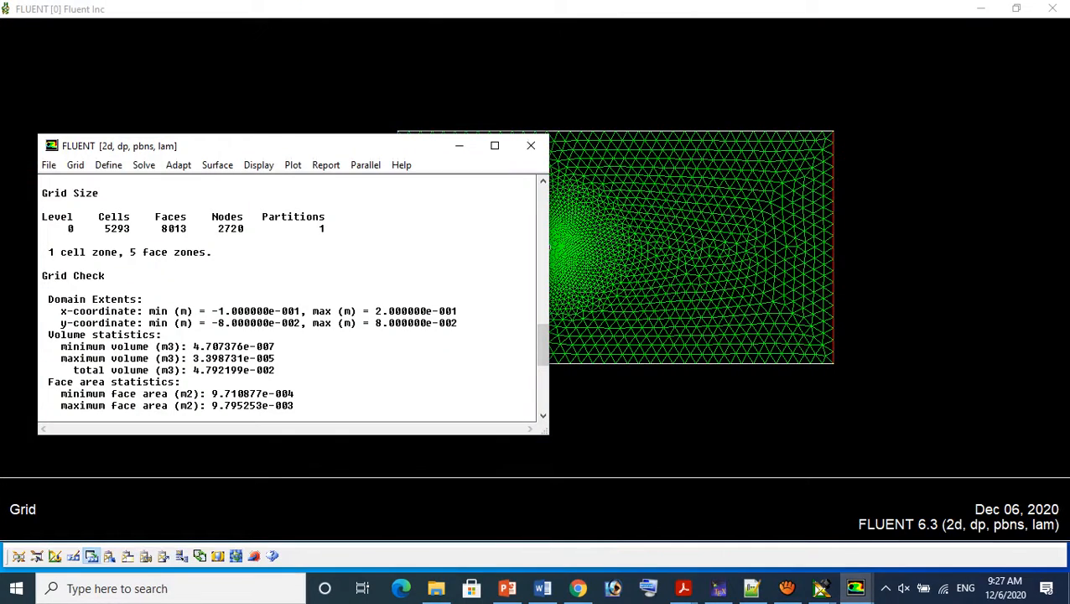
{"action": "left_click", "coordinate": [494, 145]}
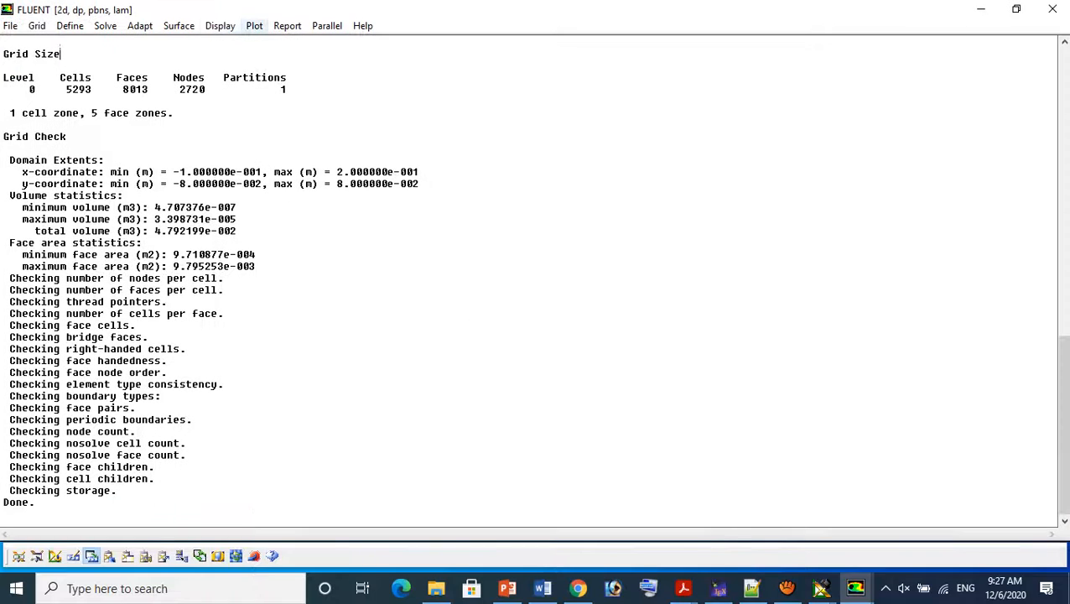
Mark the cells outside a quad region with all coordinates at 0 and adapt the grid, confirming the refinement
{"action": "left_click", "coordinate": [139, 25]}
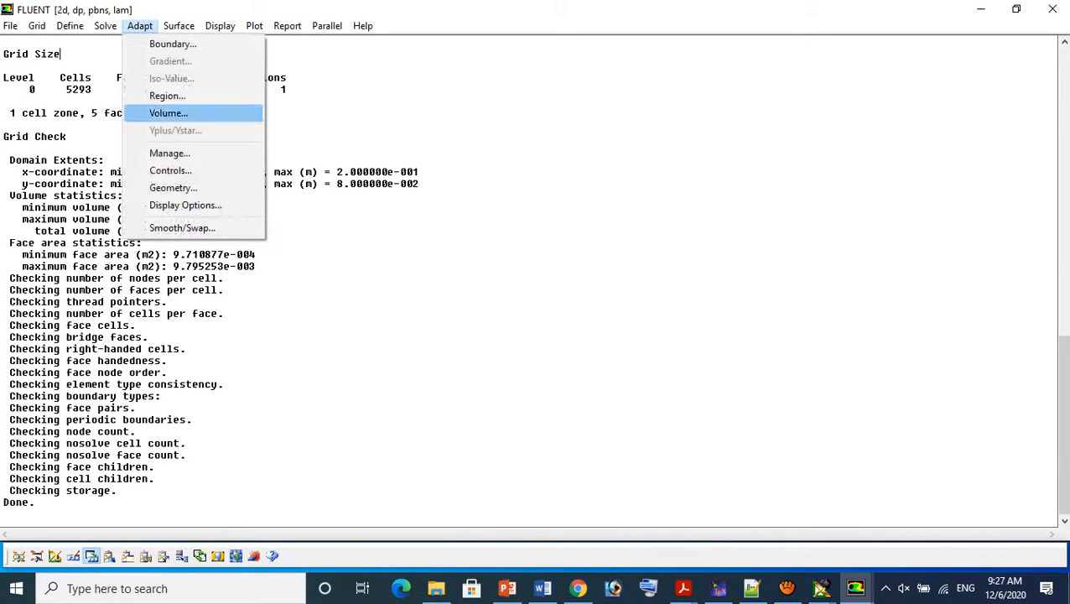
{"action": "left_click", "coordinate": [167, 95]}
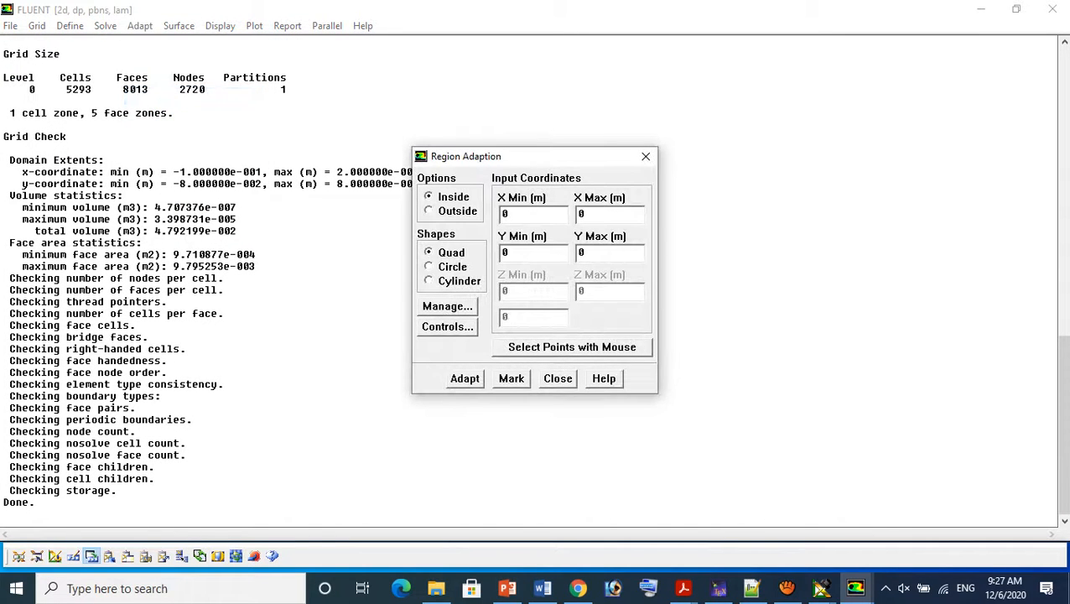
{"action": "left_click", "coordinate": [510, 379]}
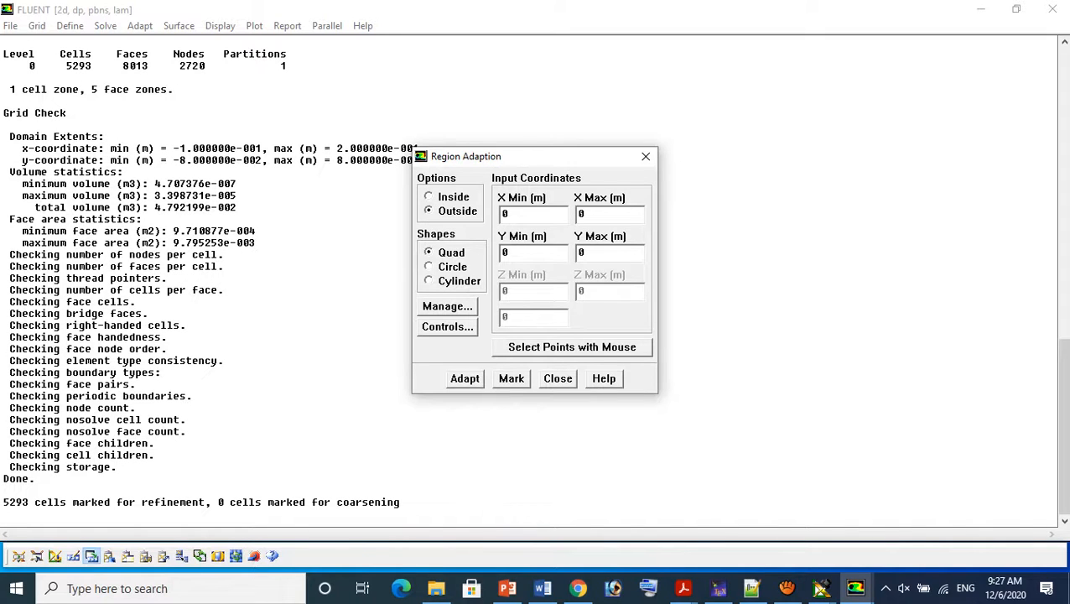
{"action": "left_click", "coordinate": [464, 379]}
{"action": "left_click", "coordinate": [502, 299]}
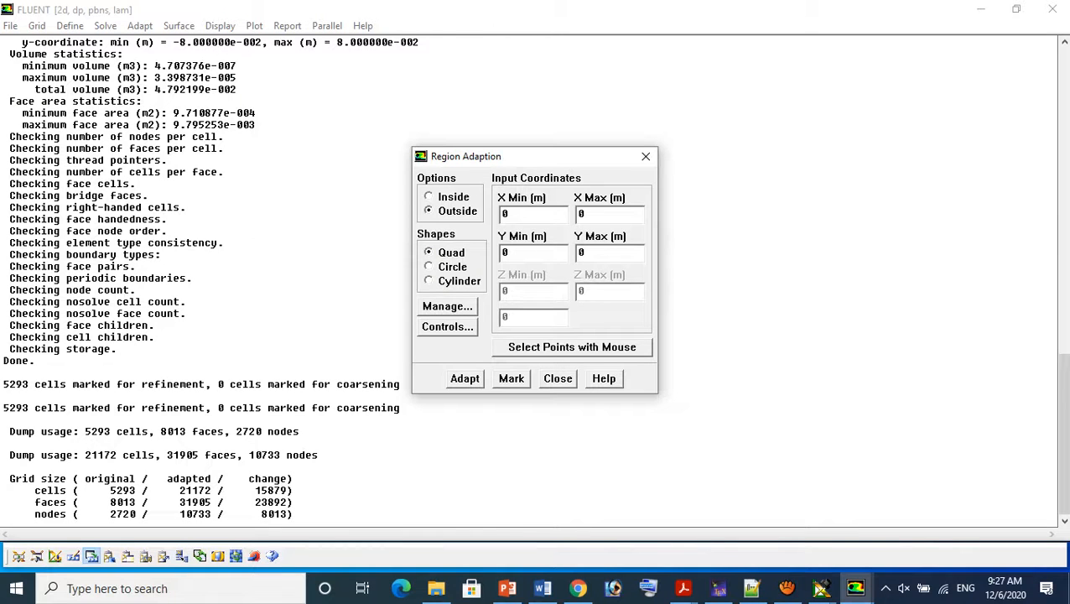
Mark and refine the whole grid a second time with the same outside quad region, and close Region Adaption
{"action": "left_click", "coordinate": [511, 378]}
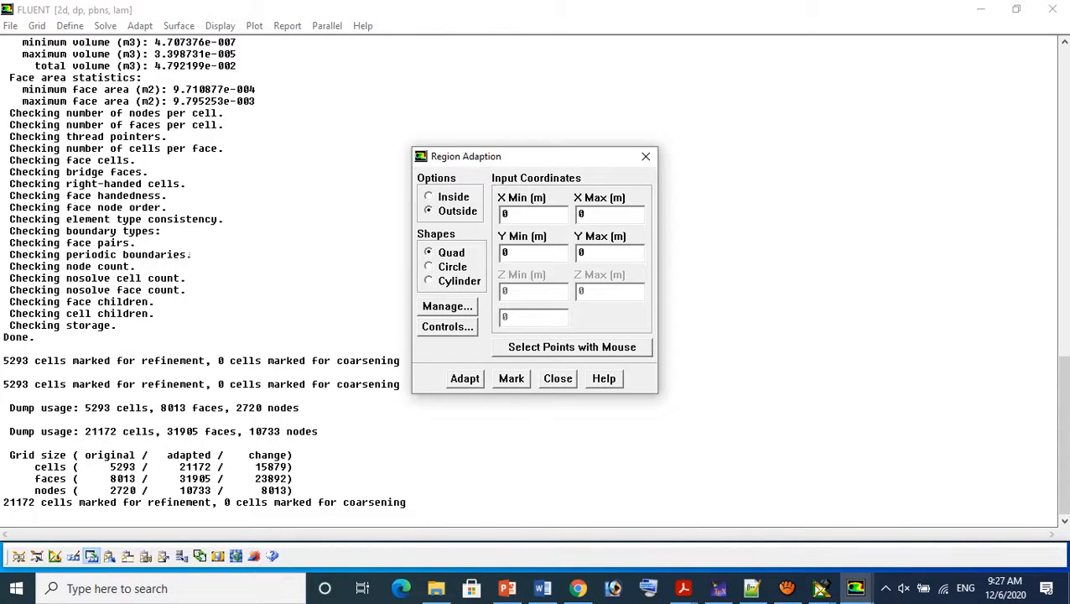
{"action": "left_click", "coordinate": [465, 378]}
{"action": "left_click", "coordinate": [501, 298]}
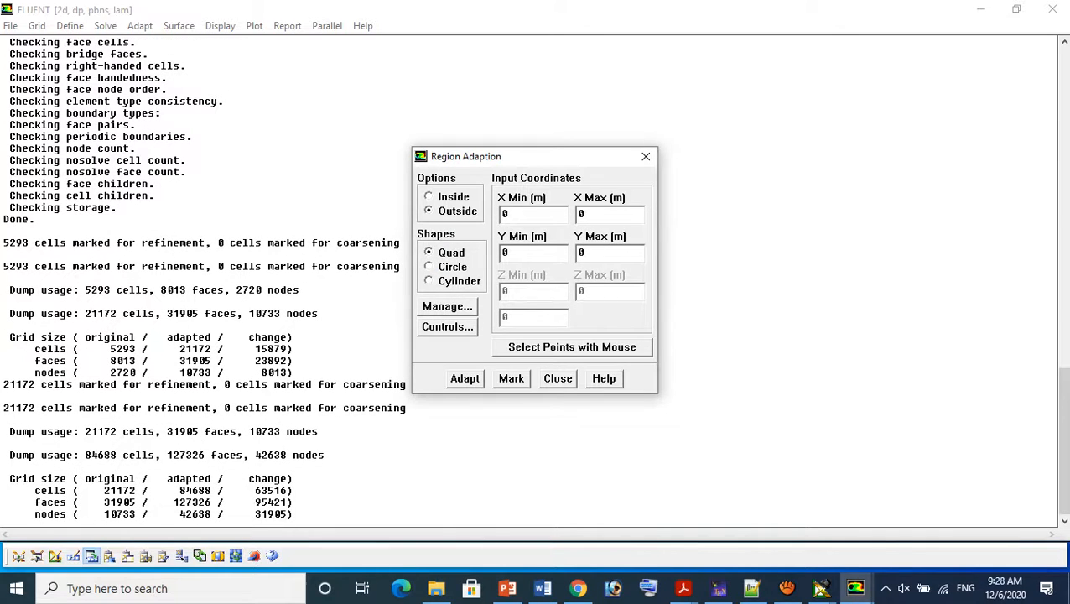
{"action": "left_click", "coordinate": [557, 378]}
Highlight the refined cell count in the console output and close the graphics window showing the unrefined mesh
{"action": "left_click_drag", "start_coordinate": [85, 454], "coordinate": [142, 454]}
{"action": "left_click", "coordinate": [294, 477]}
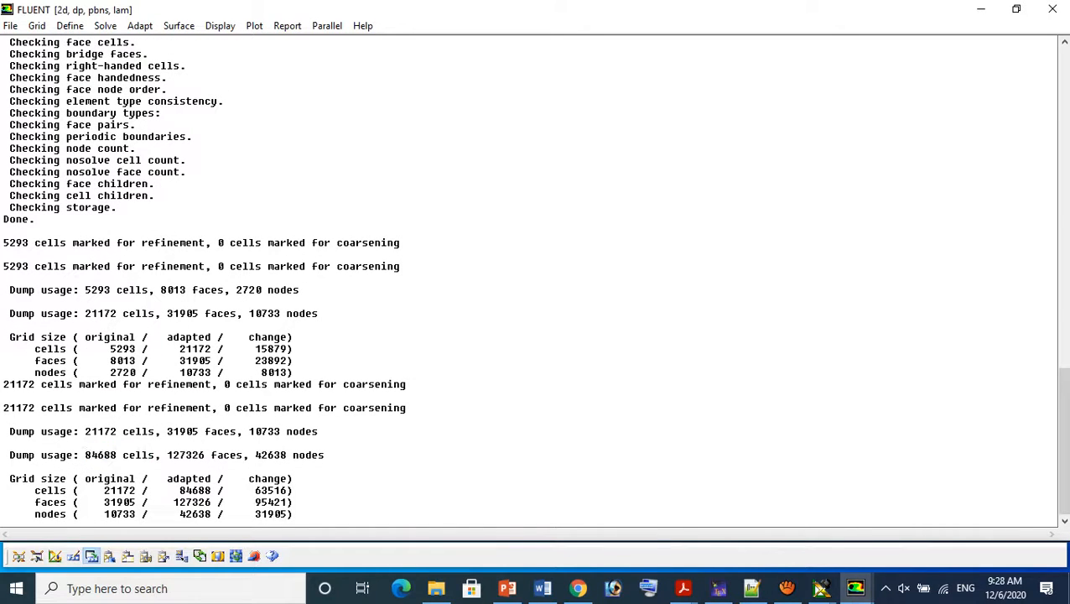
{"action": "mouse_move", "coordinate": [855, 587]}
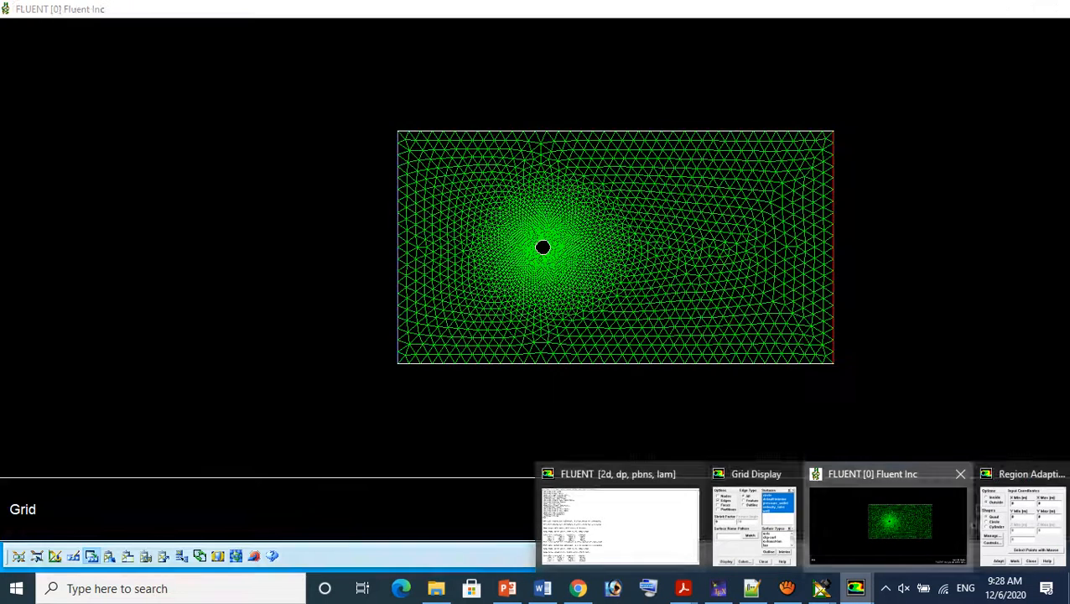
{"action": "left_click", "coordinate": [888, 524]}
{"action": "left_click", "coordinate": [1052, 8]}
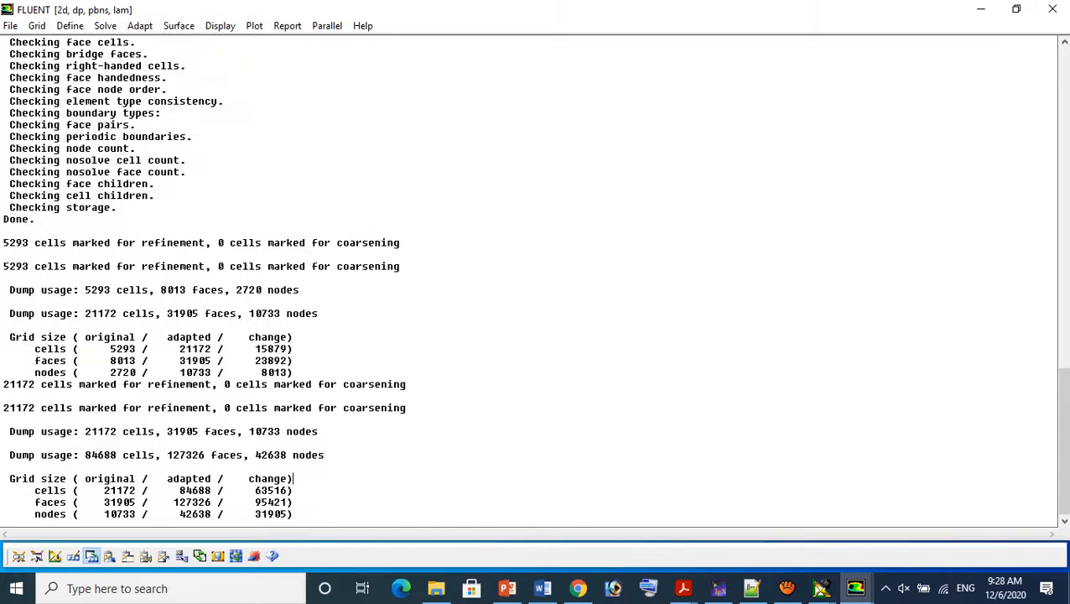
Display the refined grid on all surfaces in a maximized graphics window, examine the mesh around the circle, and close the display
{"action": "mouse_move", "coordinate": [855, 587]}
{"action": "left_click", "coordinate": [759, 524]}
{"action": "left_click", "coordinate": [220, 26]}
{"action": "left_click", "coordinate": [238, 44]}
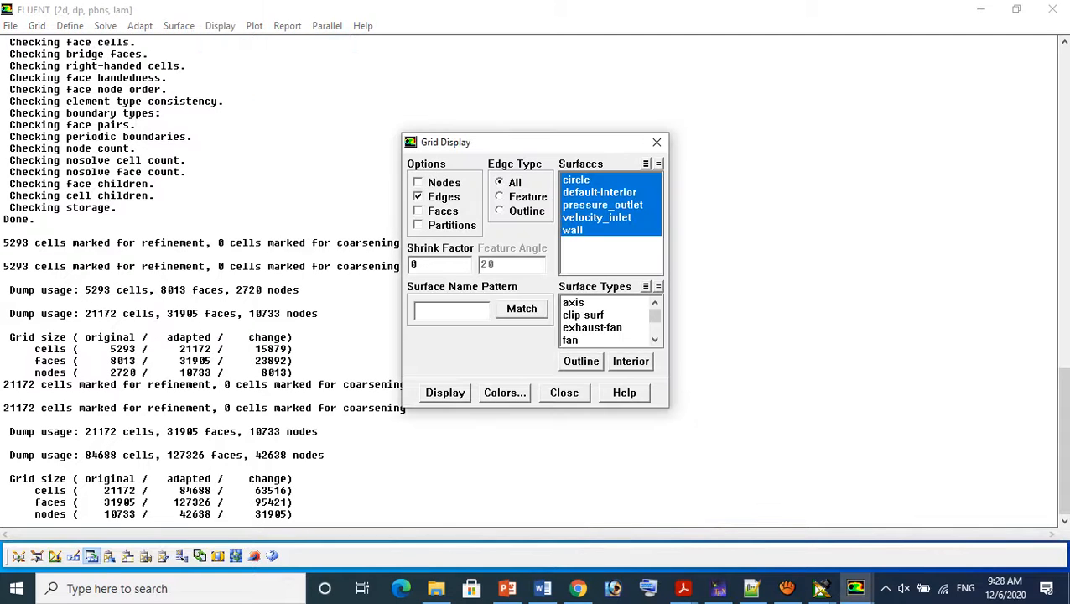
{"action": "left_click", "coordinate": [444, 392]}
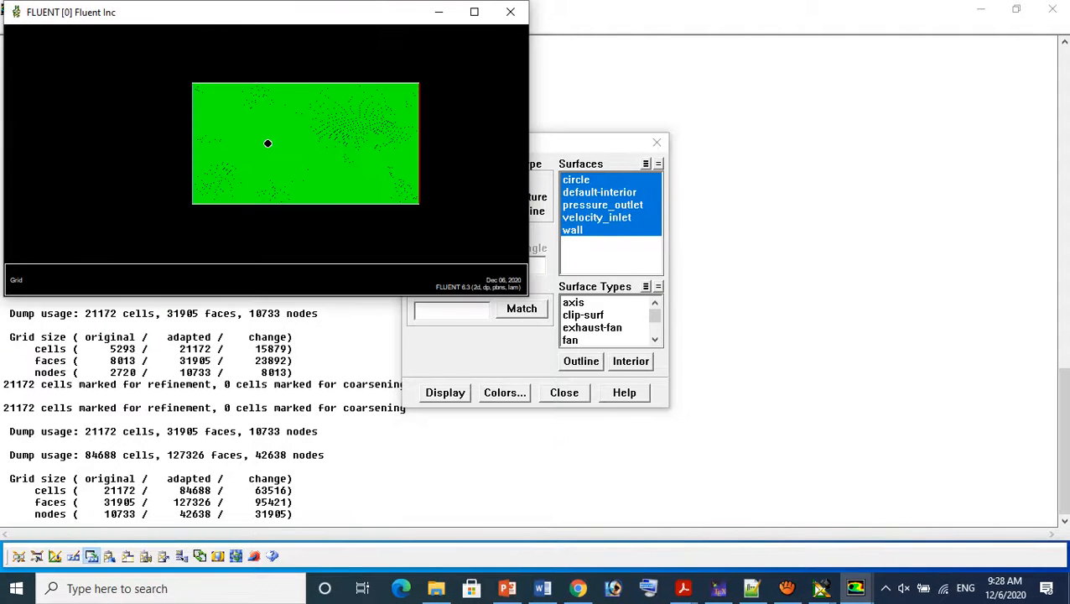
{"action": "left_click", "coordinate": [474, 12]}
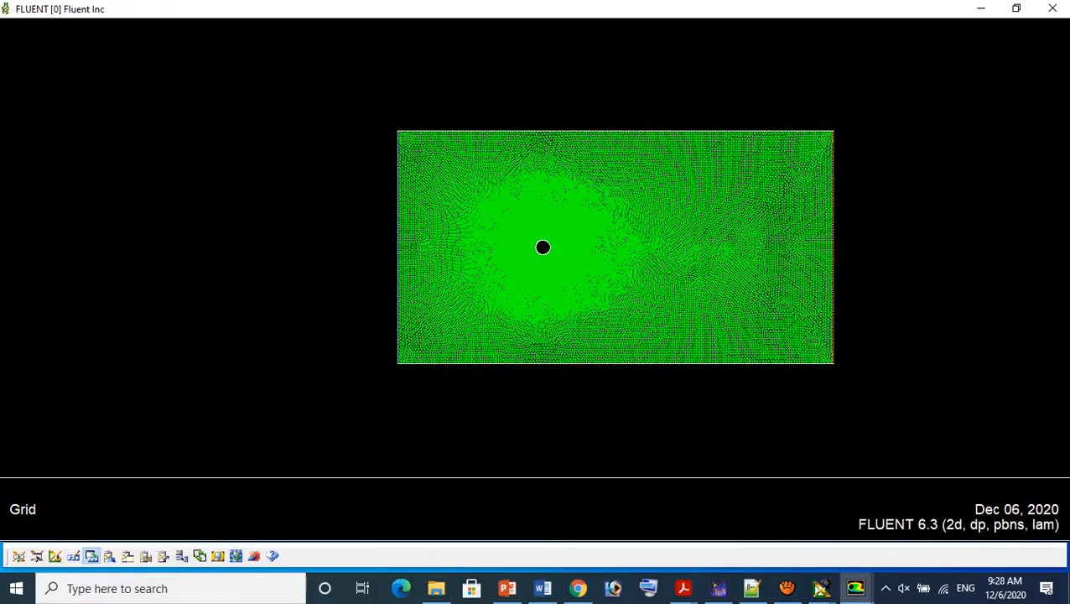
{"action": "middle_click_drag", "start_coordinate": [518, 227], "coordinate": [614, 333]}
{"action": "middle_click_drag", "start_coordinate": [460, 86], "coordinate": [615, 212]}
{"action": "middle_click_drag", "start_coordinate": [621, 258], "coordinate": [496, 134]}
{"action": "middle_click_drag", "start_coordinate": [657, 228], "coordinate": [590, 171]}
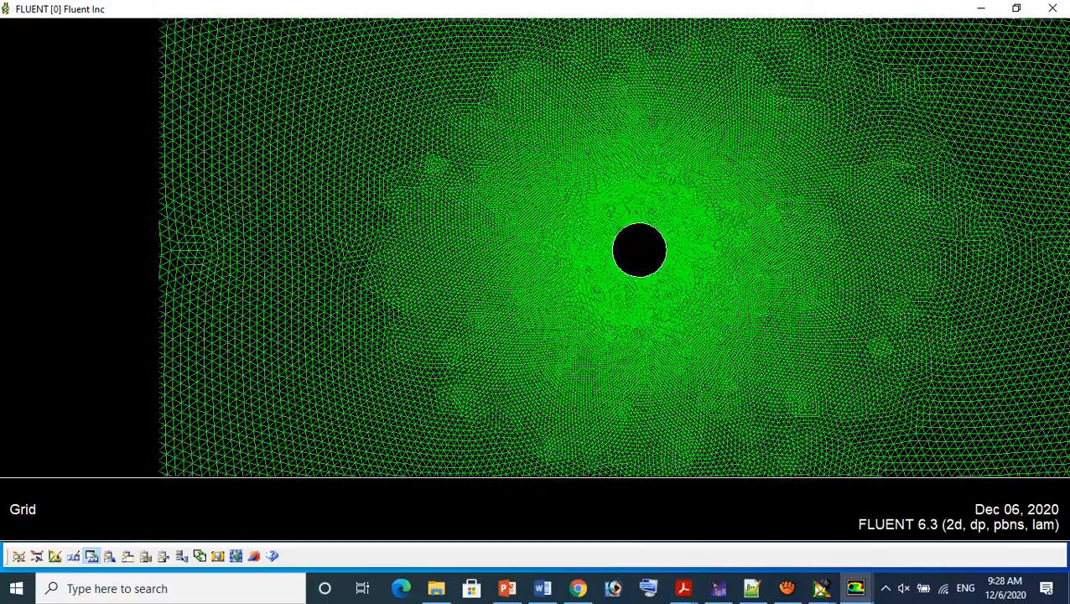
{"action": "left_click", "coordinate": [1051, 8]}
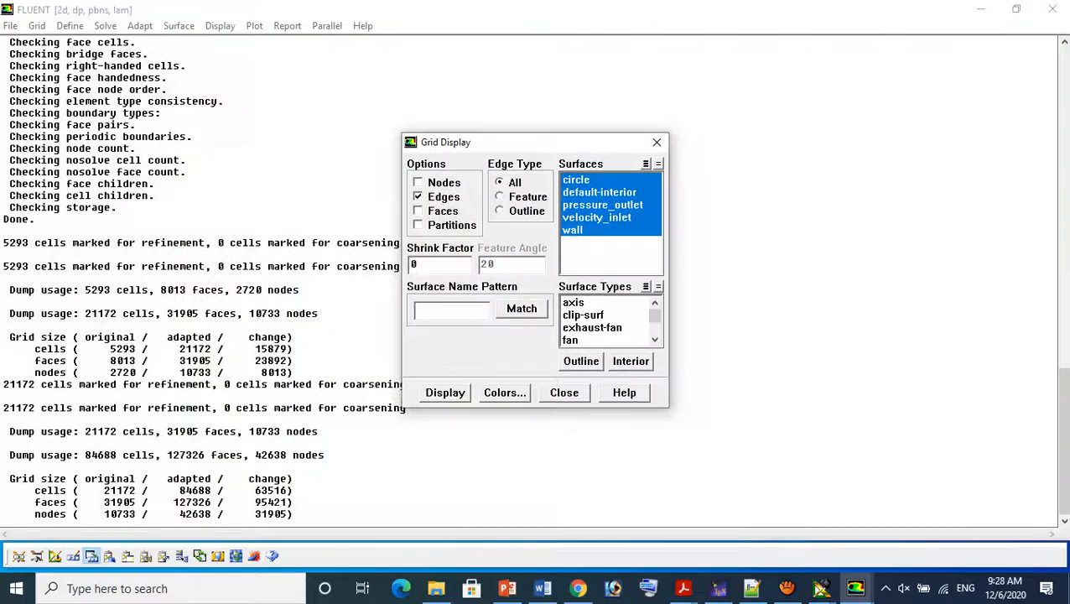
{"action": "left_click", "coordinate": [657, 141]}
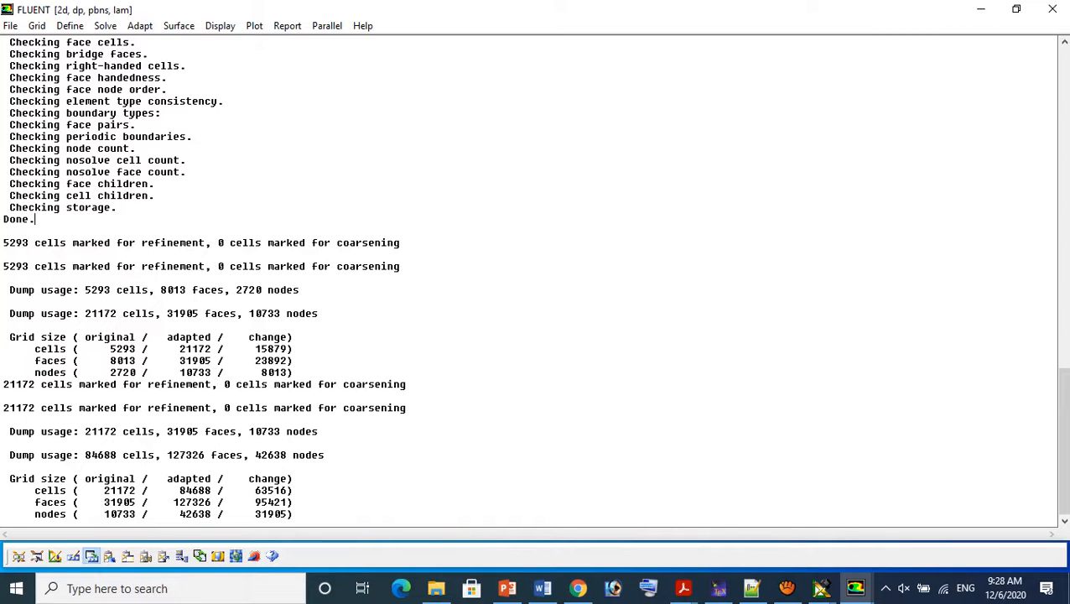
Set the solver to unsteady time with 2nd-Order Implicit formulation and the Least Squares Cell Based gradient option
{"action": "scroll", "coordinate": [528, 281], "scroll_direction": "up", "scroll_amount": 3}
{"action": "scroll", "coordinate": [535, 278], "scroll_direction": "up", "scroll_amount": 2}
{"action": "scroll", "coordinate": [535, 279], "scroll_direction": "down", "scroll_amount": 5}
{"action": "left_click", "coordinate": [10, 26]}
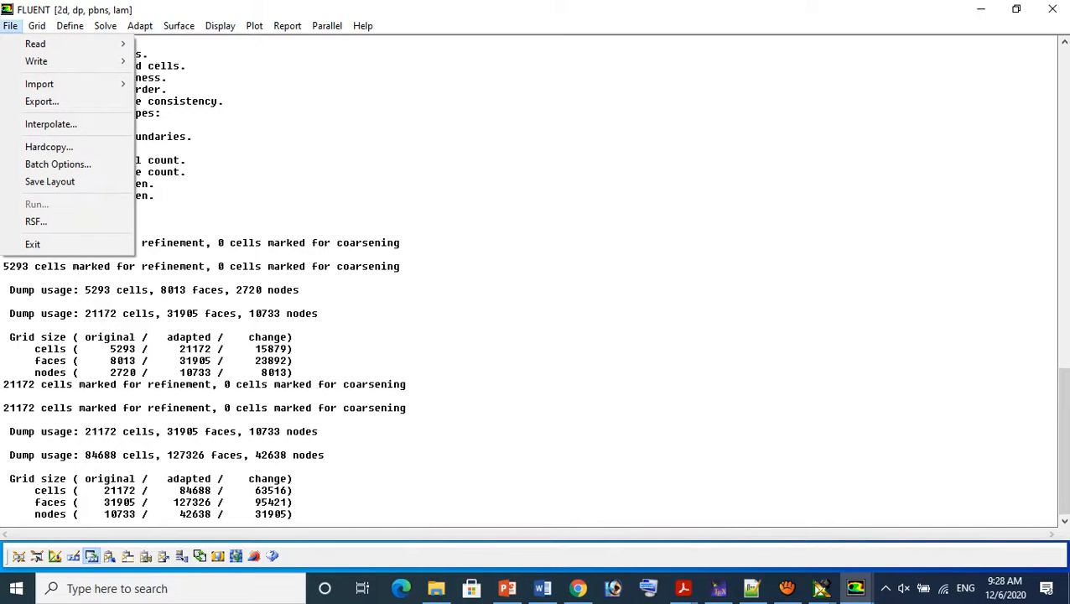
{"action": "mouse_move", "coordinate": [37, 26]}
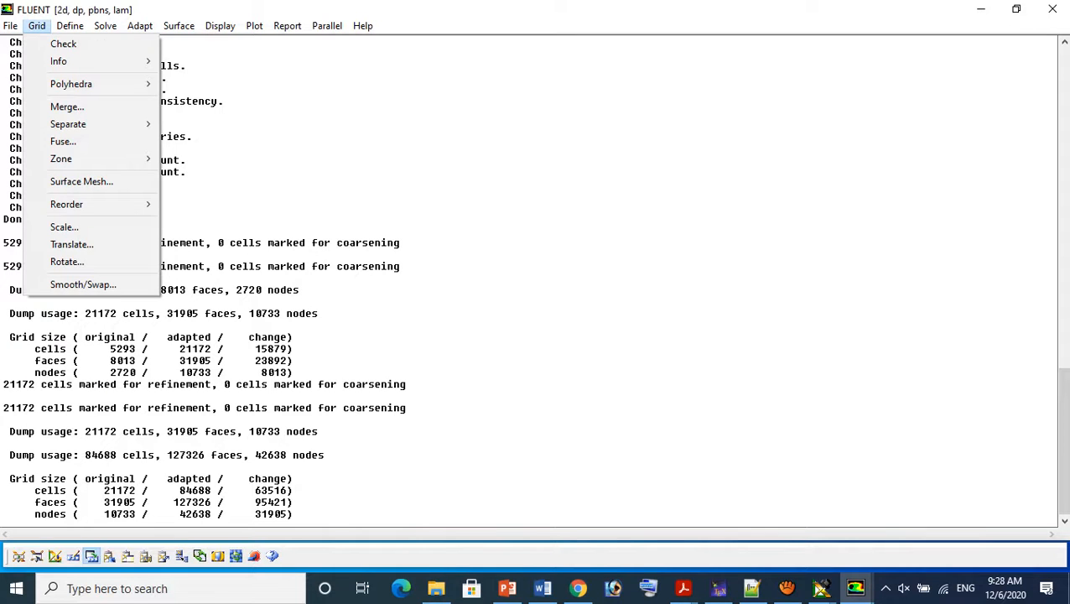
{"action": "mouse_move", "coordinate": [70, 26]}
{"action": "mouse_move", "coordinate": [94, 43]}
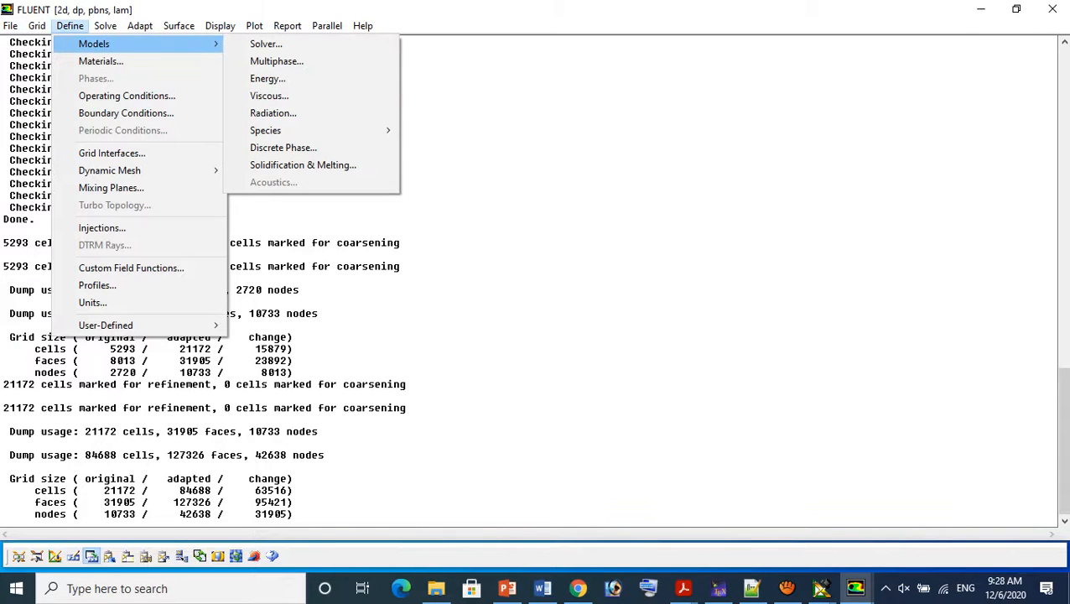
{"action": "left_click", "coordinate": [266, 44]}
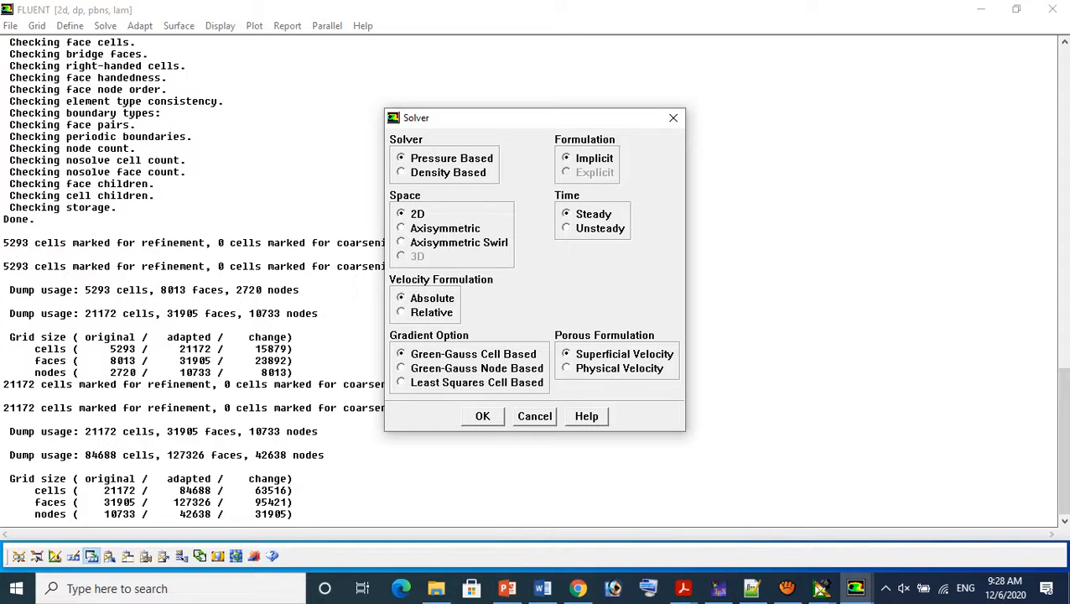
{"action": "left_click", "coordinate": [567, 228]}
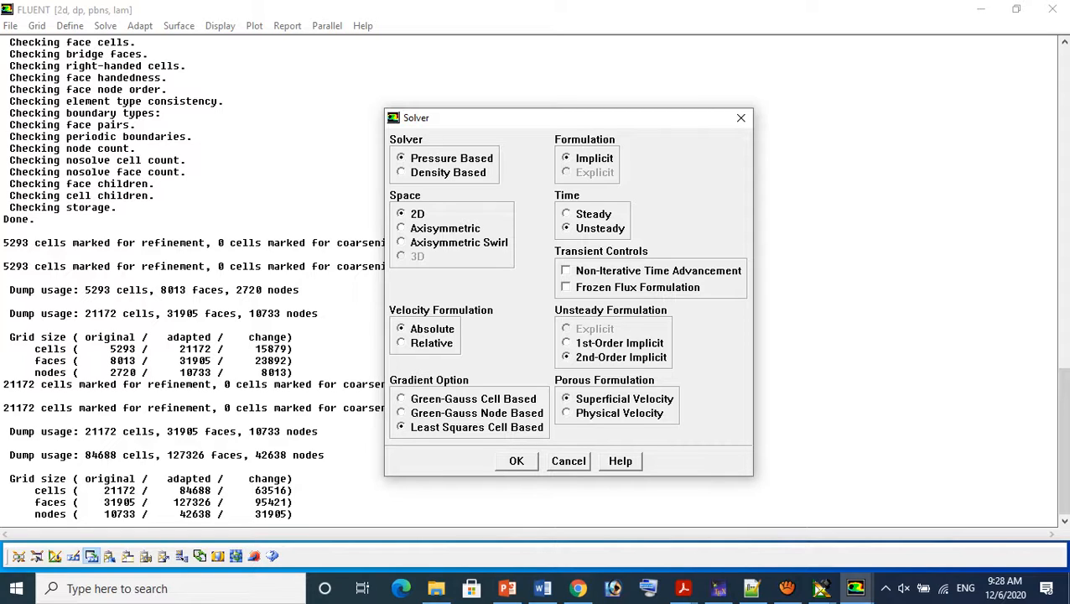
{"action": "left_click", "coordinate": [516, 462]}
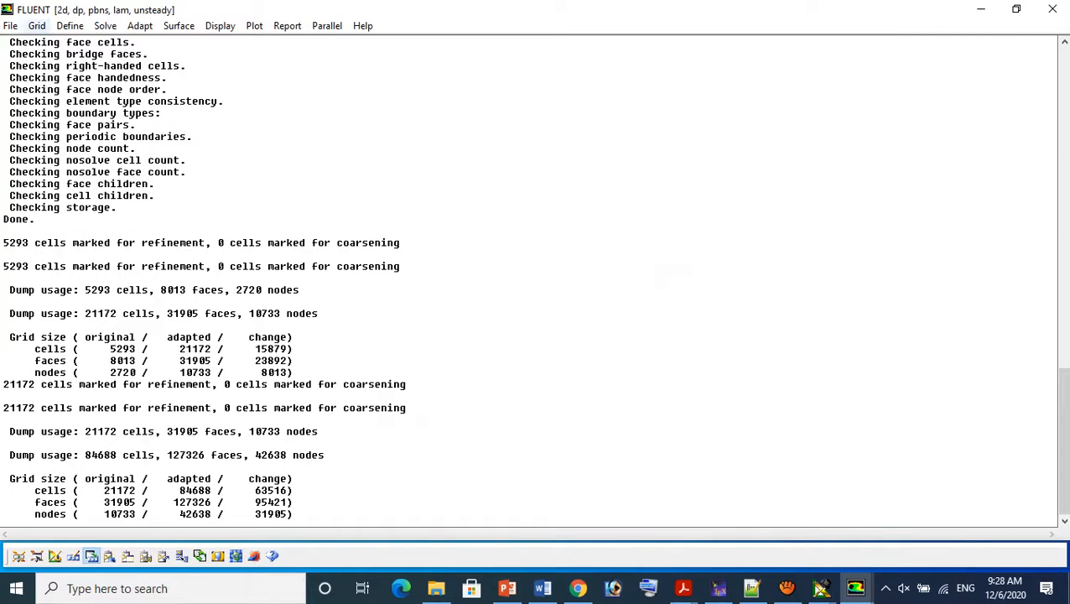
Reopen the solver model settings to review them and close them without changes
{"action": "left_click", "coordinate": [37, 26]}
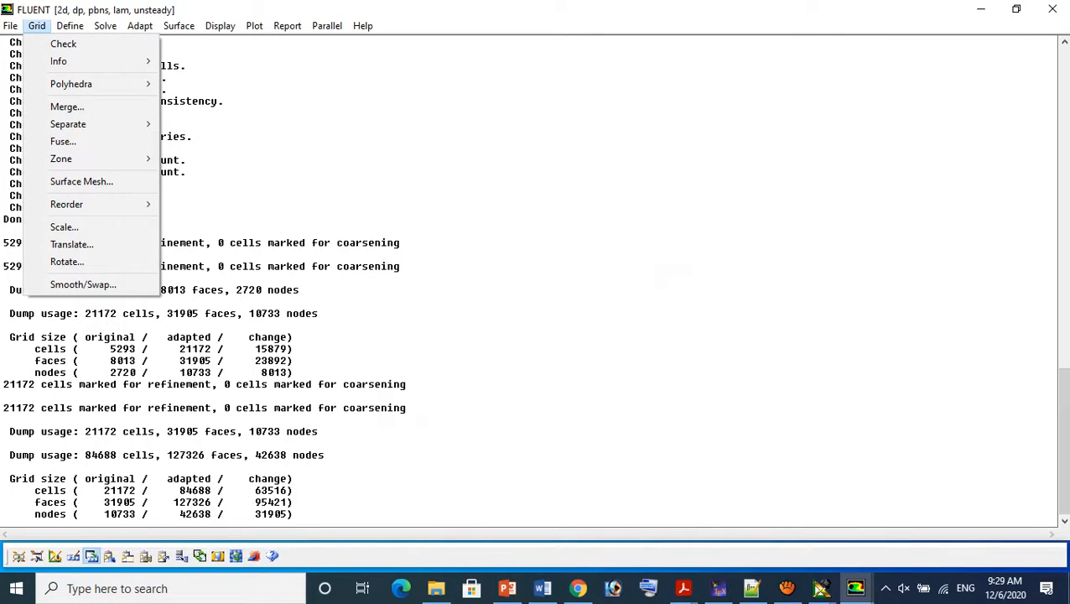
{"action": "mouse_move", "coordinate": [10, 26]}
{"action": "mouse_move", "coordinate": [69, 26]}
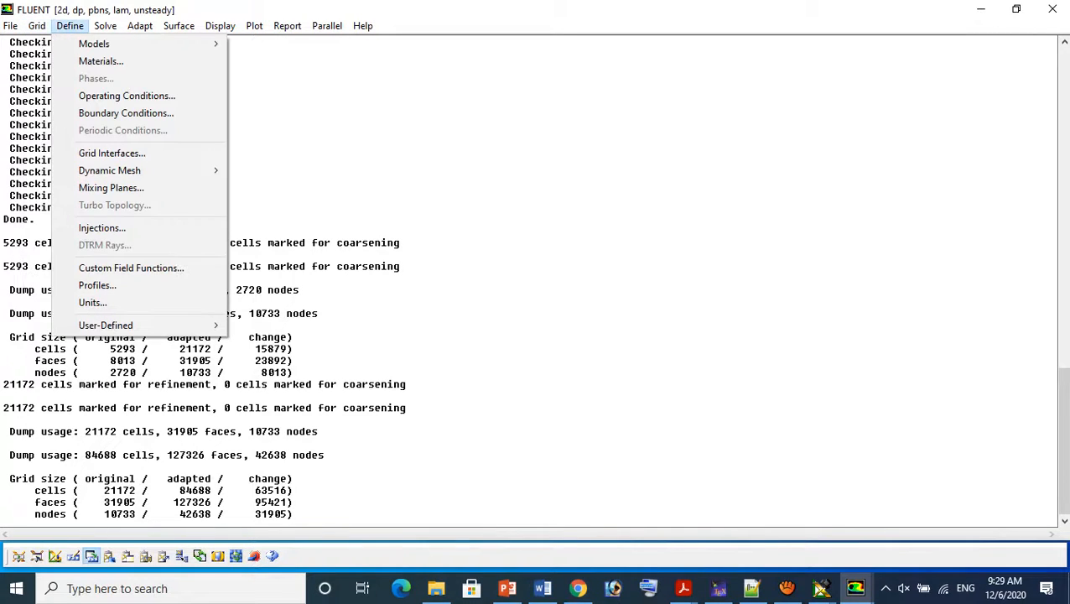
{"action": "mouse_move", "coordinate": [94, 44]}
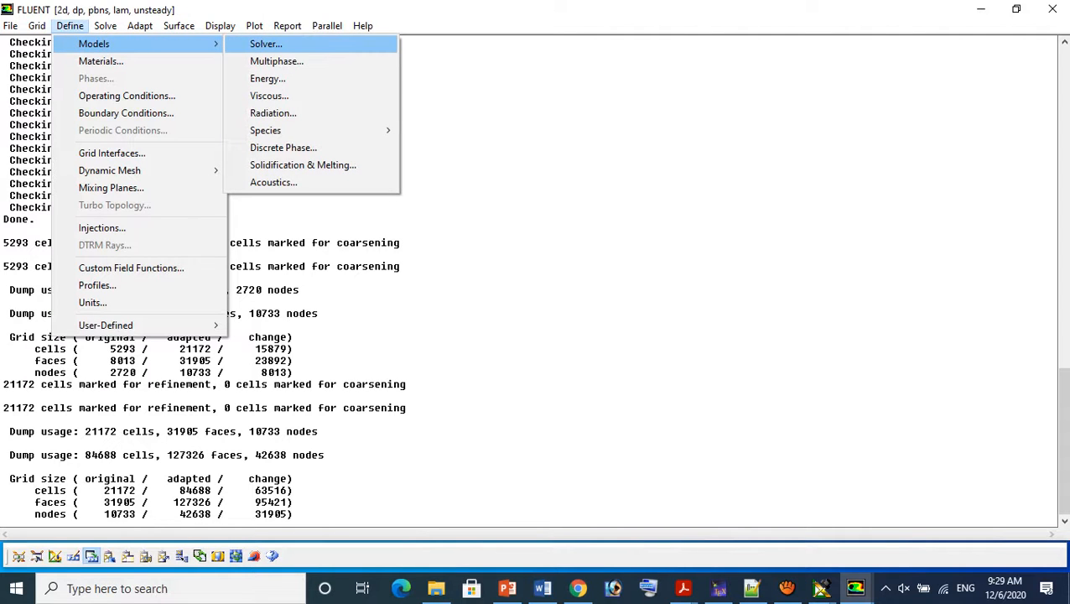
{"action": "left_click", "coordinate": [266, 43]}
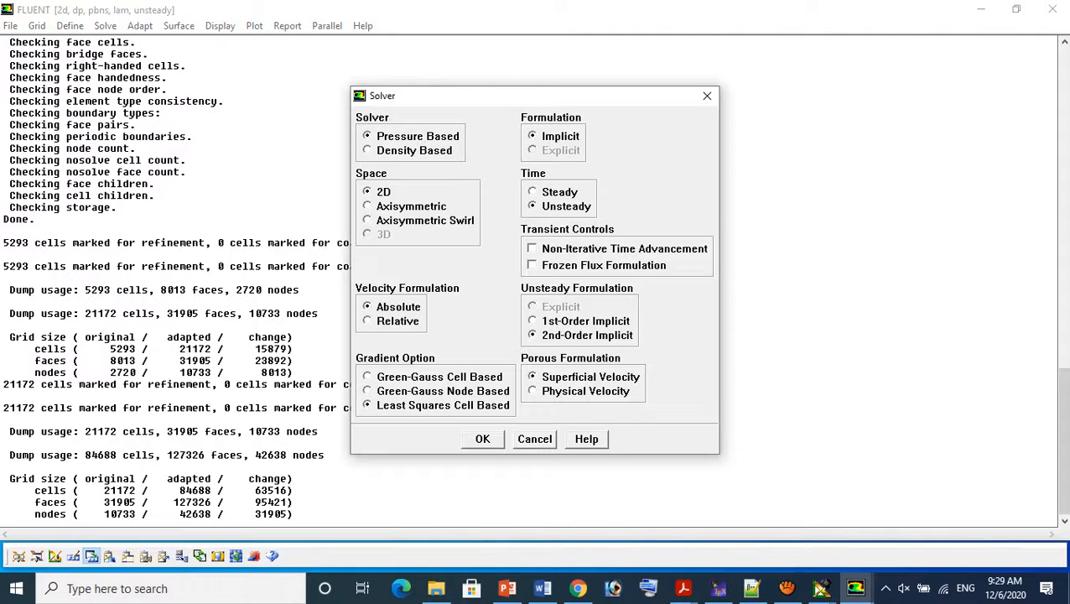
{"action": "left_click", "coordinate": [707, 96]}
Set the viscous model to Standard k-epsilon with Standard Wall Functions, comparing it with the k-omega options first
{"action": "left_click", "coordinate": [70, 26]}
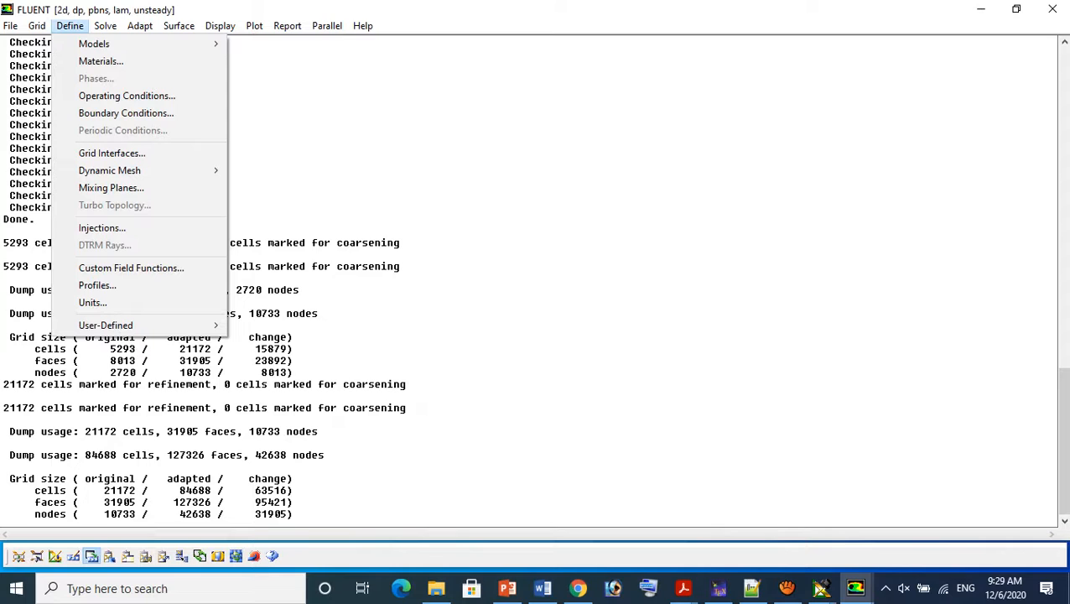
{"action": "mouse_move", "coordinate": [94, 43]}
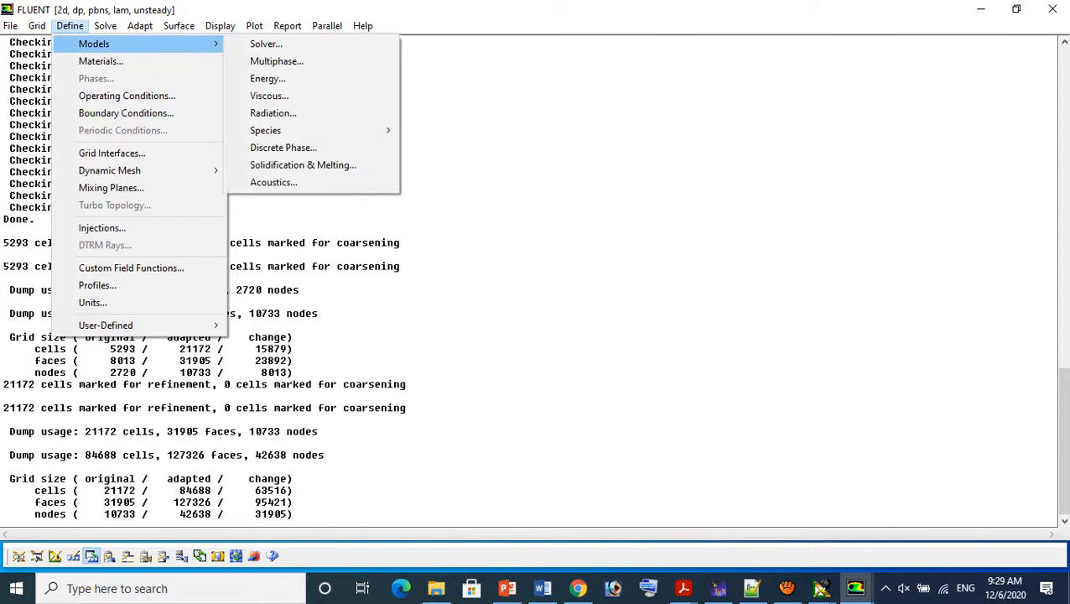
{"action": "left_click", "coordinate": [268, 95]}
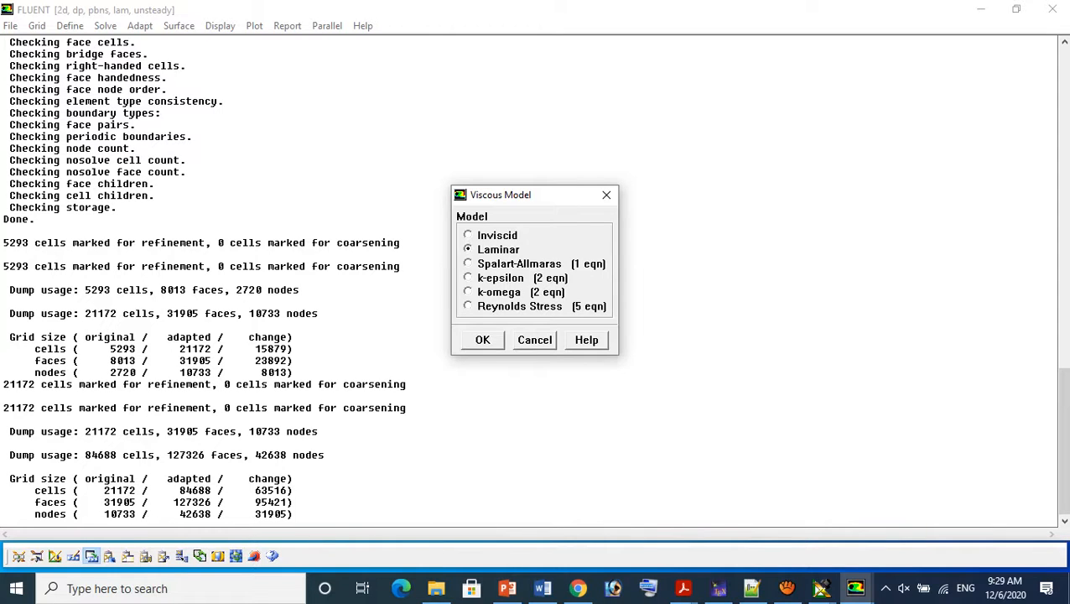
{"action": "left_click", "coordinate": [468, 277]}
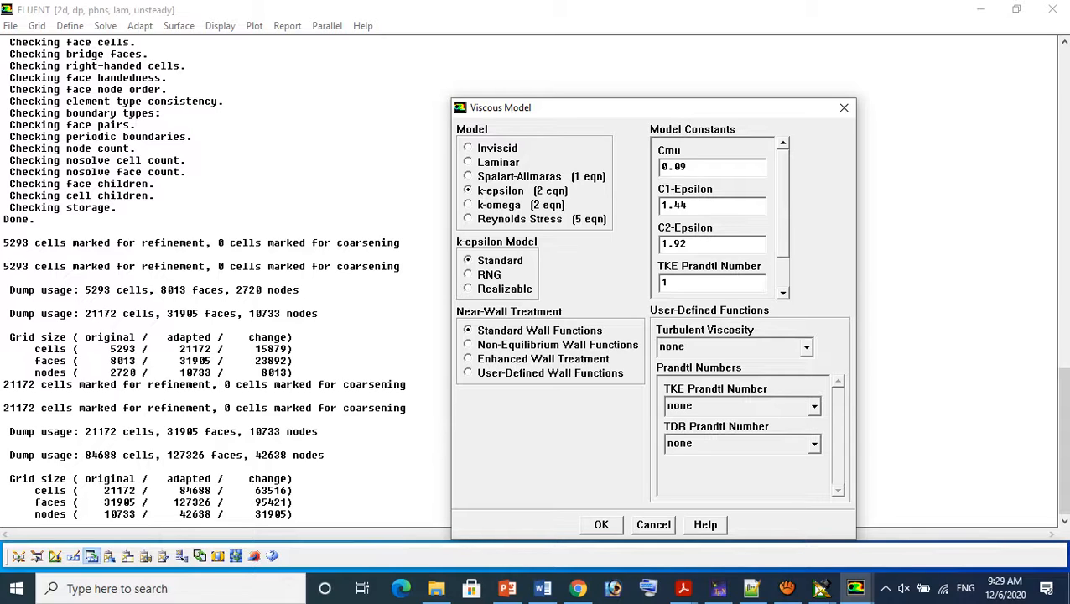
{"action": "left_click", "coordinate": [469, 205]}
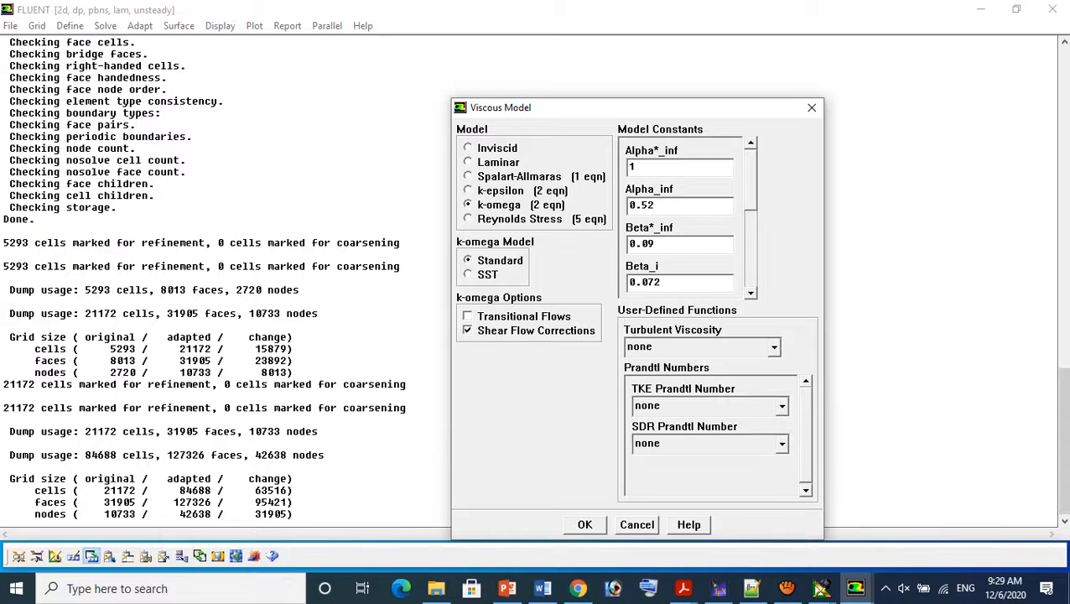
{"action": "left_click", "coordinate": [468, 191]}
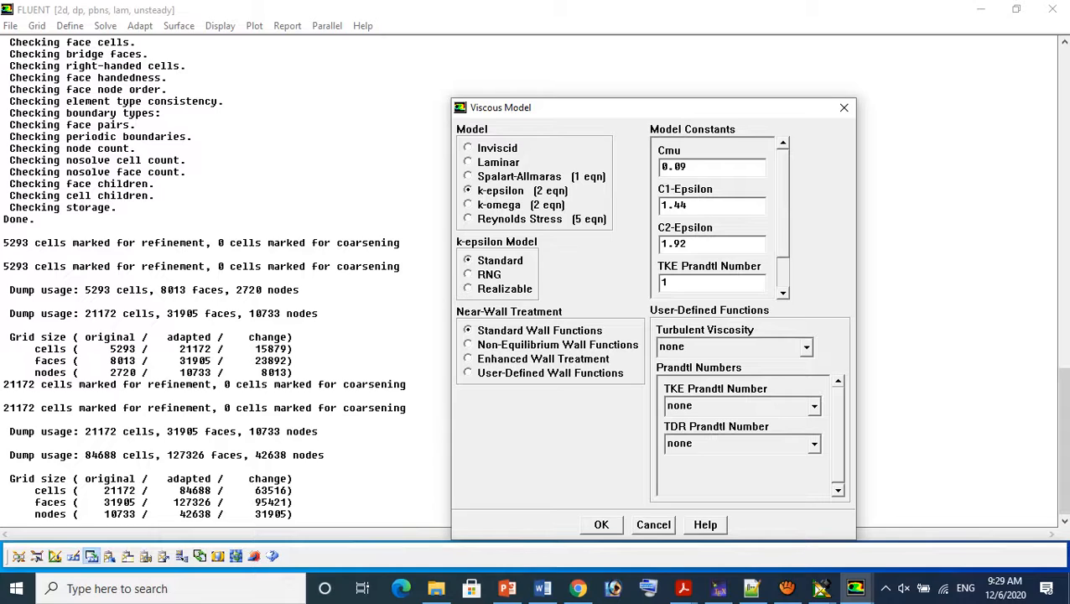
{"action": "key", "text": "Return"}
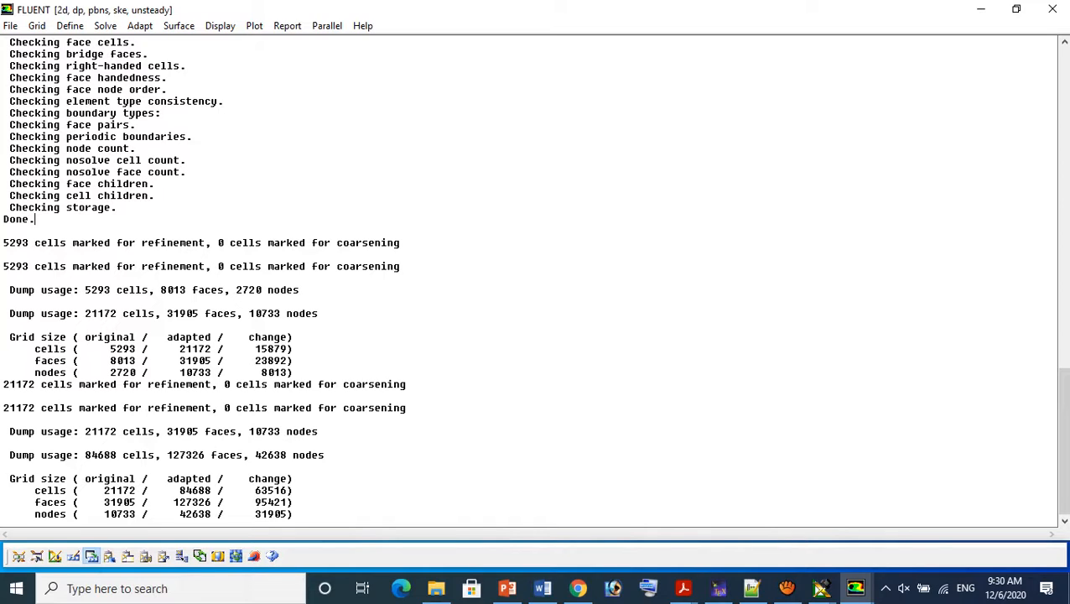
Review the density and viscosity of the air material and close the material properties
{"action": "left_click", "coordinate": [70, 25]}
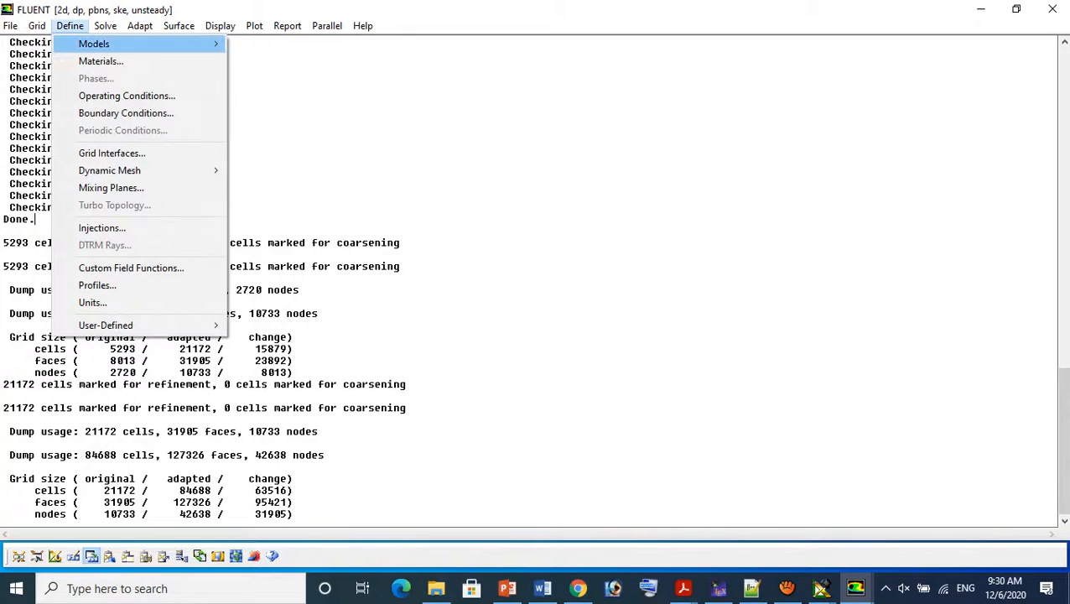
{"action": "mouse_move", "coordinate": [94, 43]}
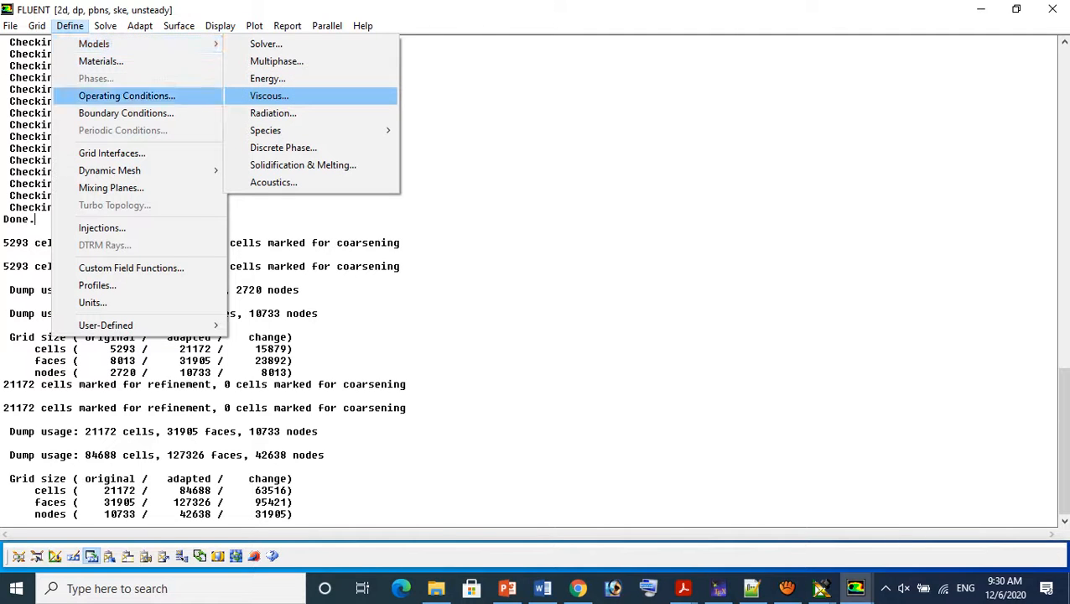
{"action": "left_click", "coordinate": [101, 62]}
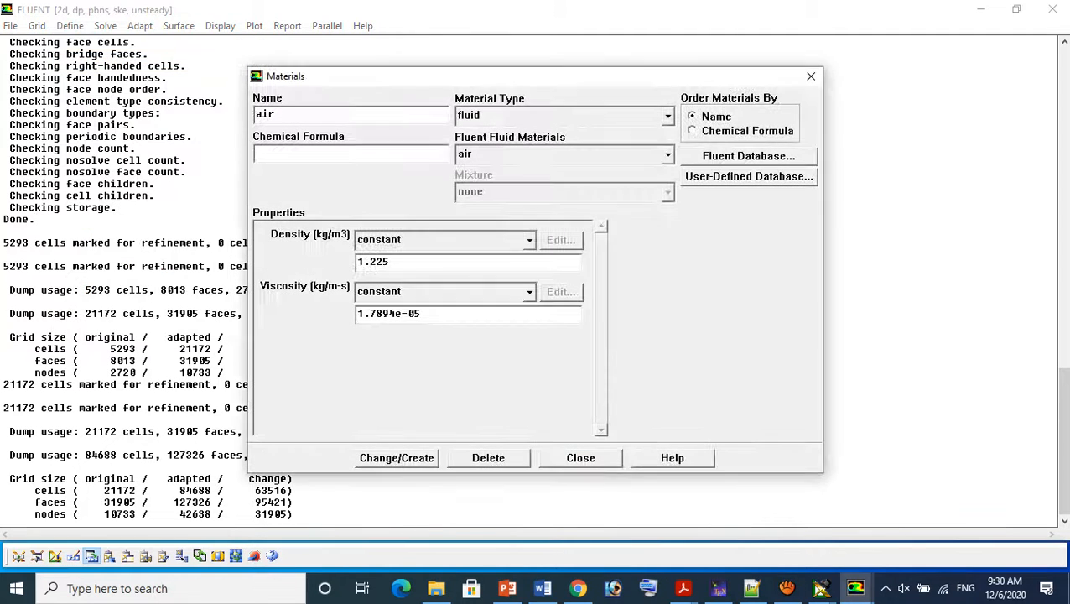
{"action": "left_click", "coordinate": [811, 75]}
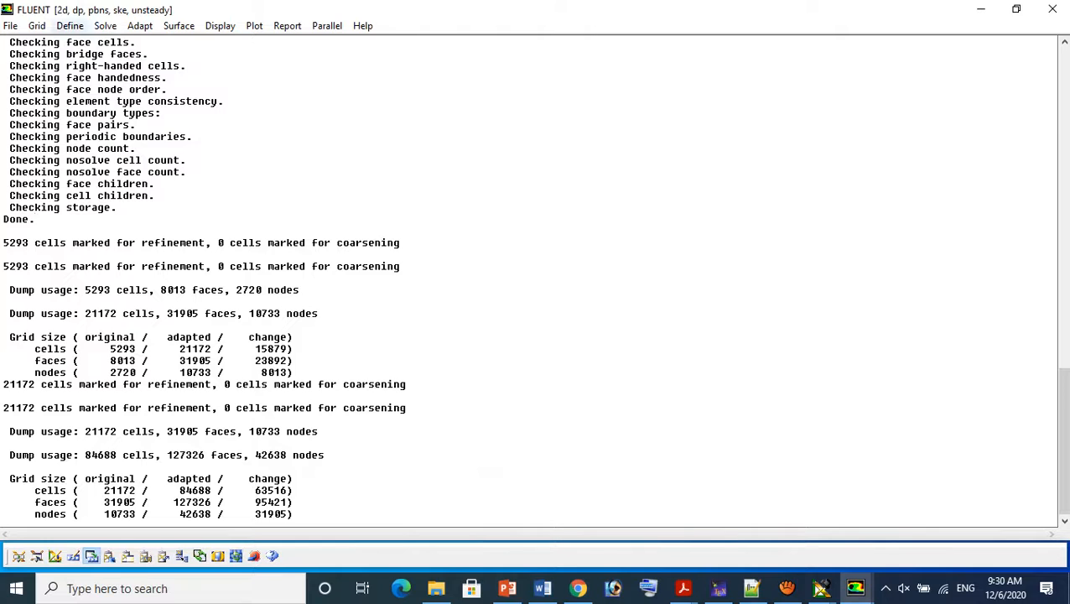
Enable gravity in the operating conditions with a Y gravitational acceleration of 9.81 m/s2
{"action": "left_click", "coordinate": [69, 25]}
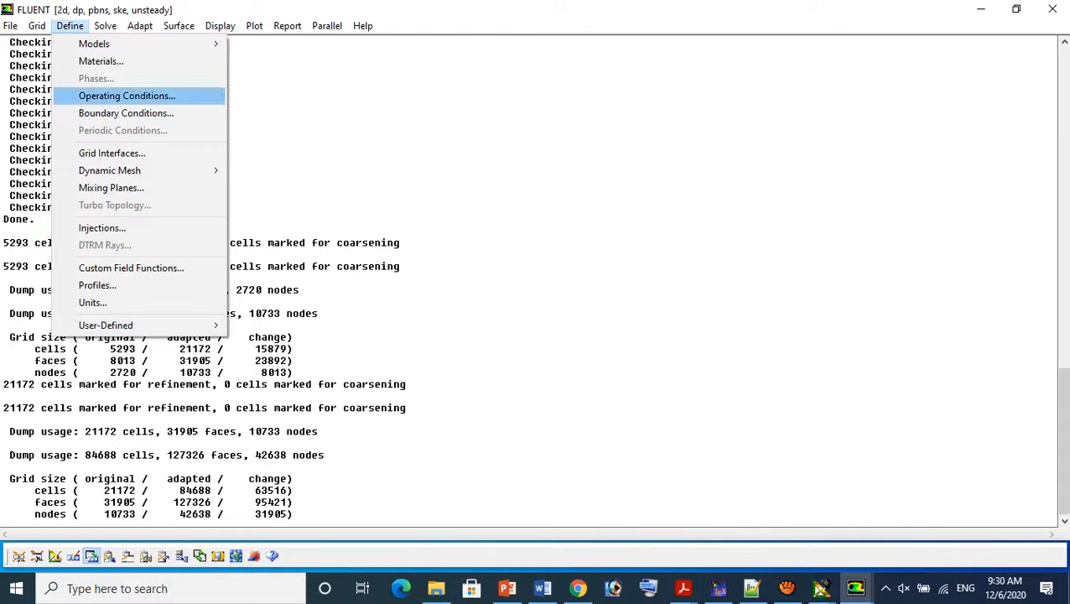
{"action": "left_click", "coordinate": [126, 95]}
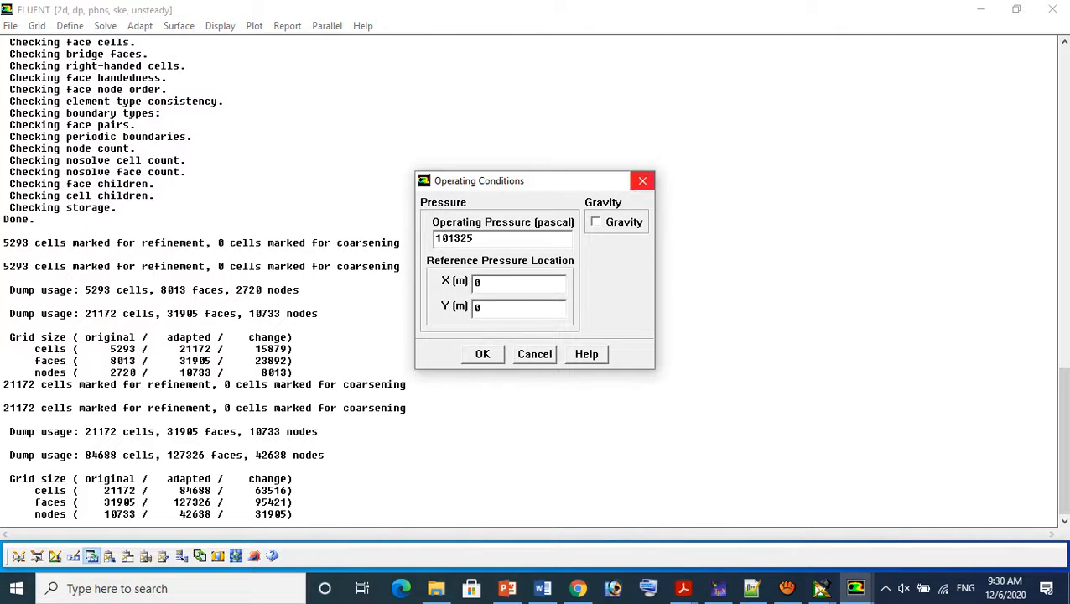
{"action": "left_click", "coordinate": [595, 222]}
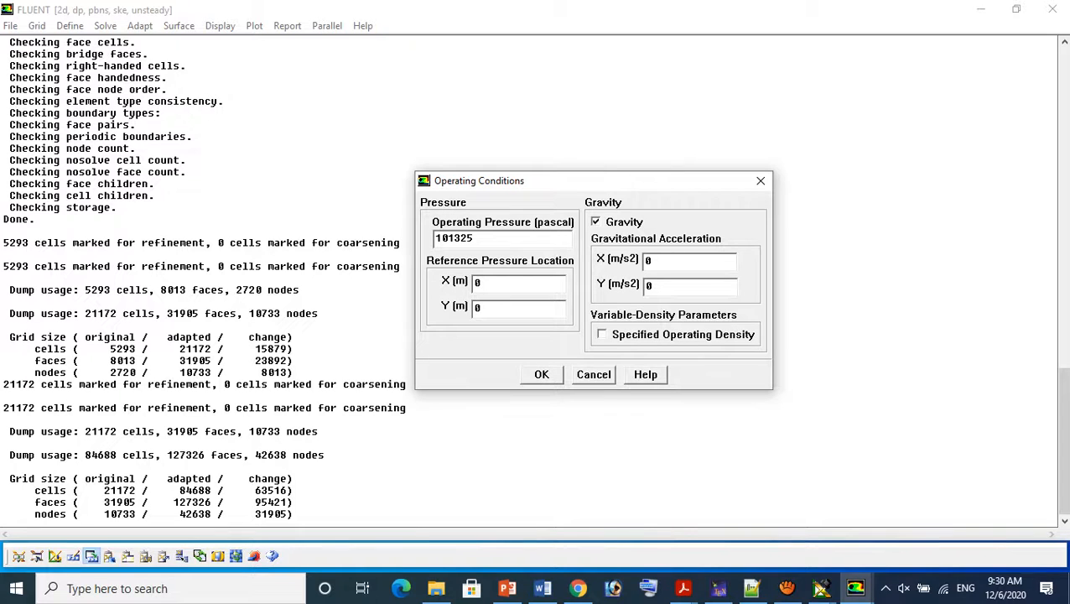
{"action": "double_click", "coordinate": [651, 287]}
{"action": "type", "text": "9.81"}
{"action": "left_click", "coordinate": [542, 374]}
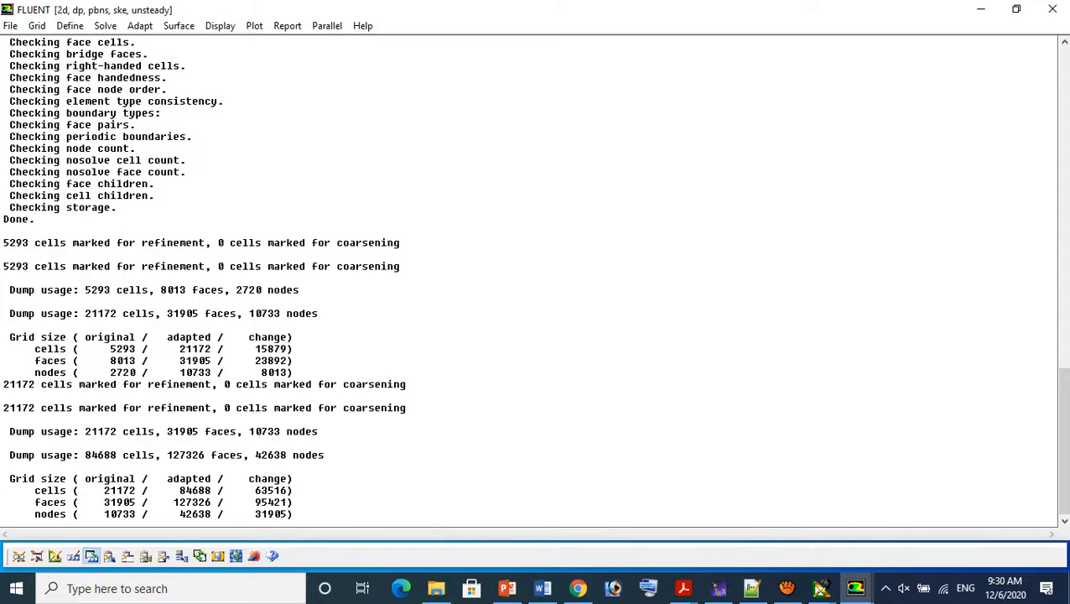
Set the velocity magnitude of the velocity_inlet boundary zone to 5 m/s
{"action": "left_click", "coordinate": [105, 26]}
{"action": "mouse_move", "coordinate": [70, 26]}
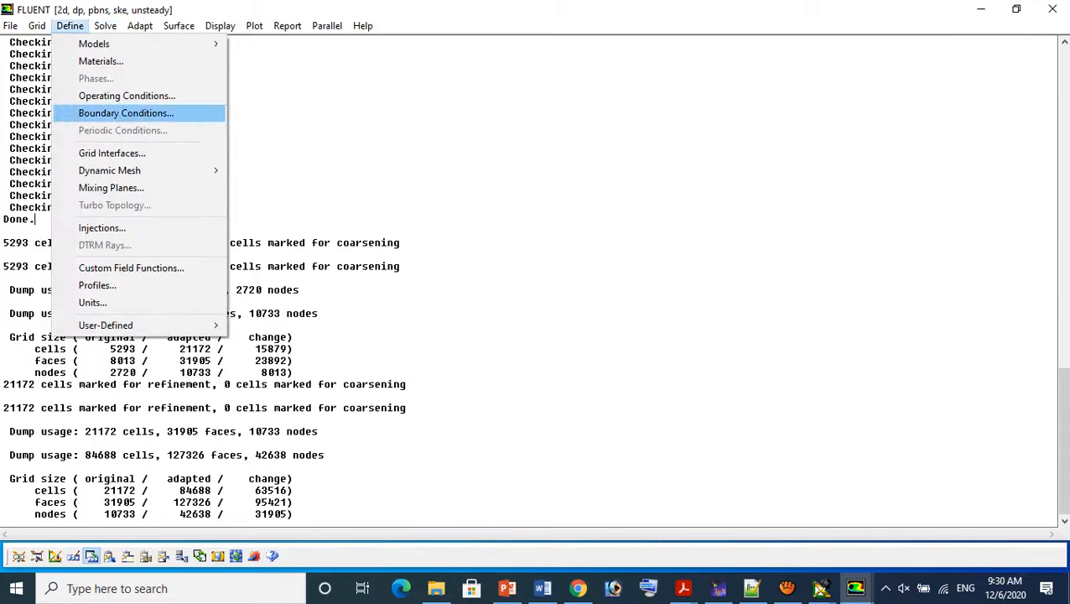
{"action": "left_click", "coordinate": [144, 112]}
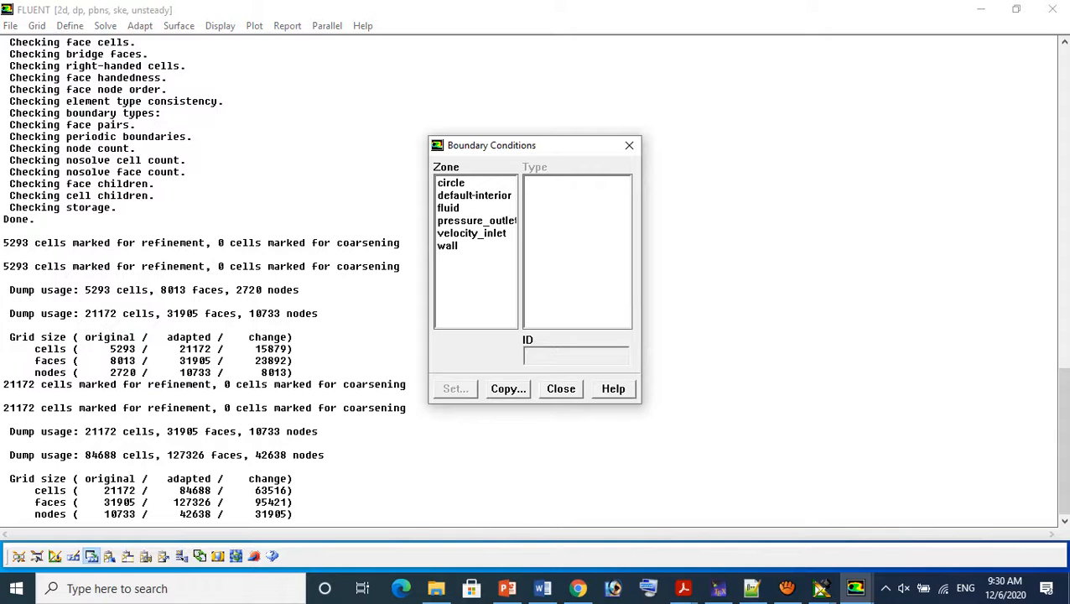
{"action": "left_click", "coordinate": [472, 234]}
{"action": "left_click", "coordinate": [455, 388]}
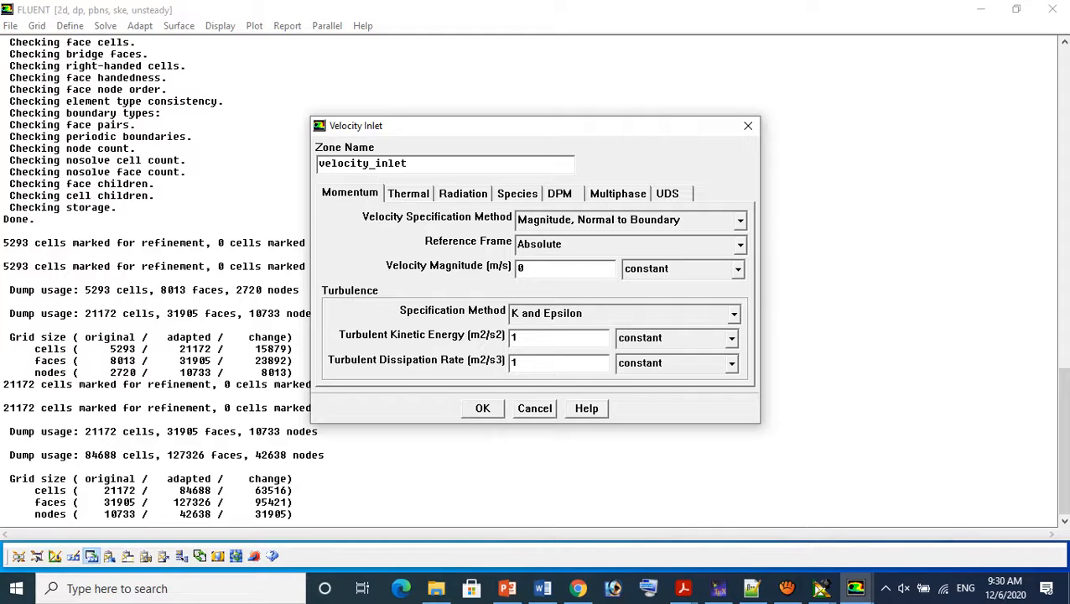
{"action": "double_click", "coordinate": [521, 266]}
{"action": "type", "text": "5"}
{"action": "key", "text": "Return"}
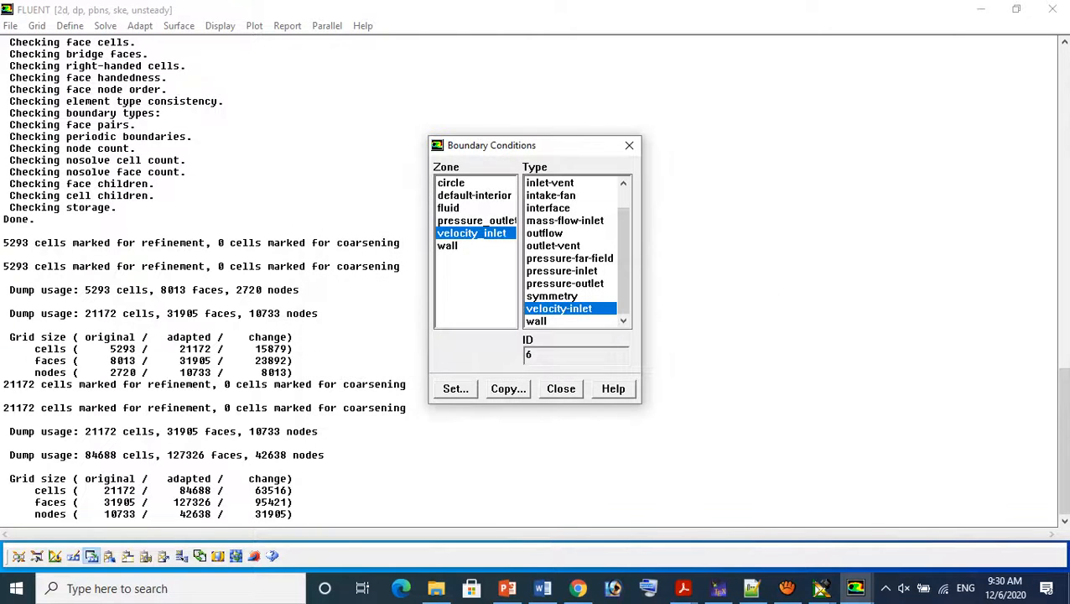
Open the velocity_inlet zone's settings and examine the turbulent kinetic energy and turbulent dissipation rate options
{"action": "key", "text": "Return"}
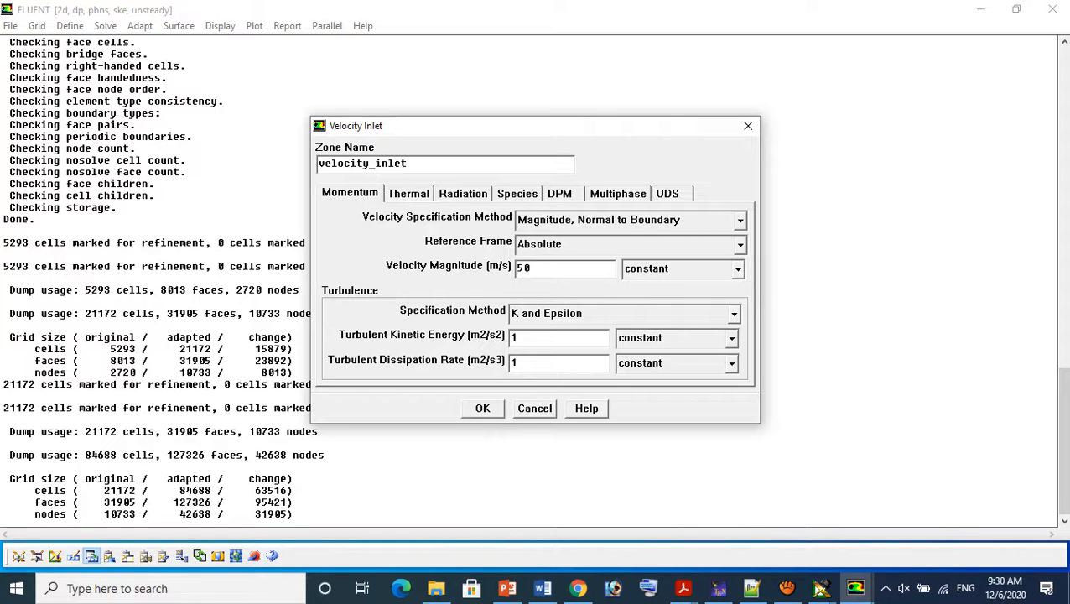
{"action": "left_click", "coordinate": [732, 338]}
{"action": "left_click", "coordinate": [732, 338]}
{"action": "left_click", "coordinate": [732, 363]}
{"action": "left_click", "coordinate": [731, 363]}
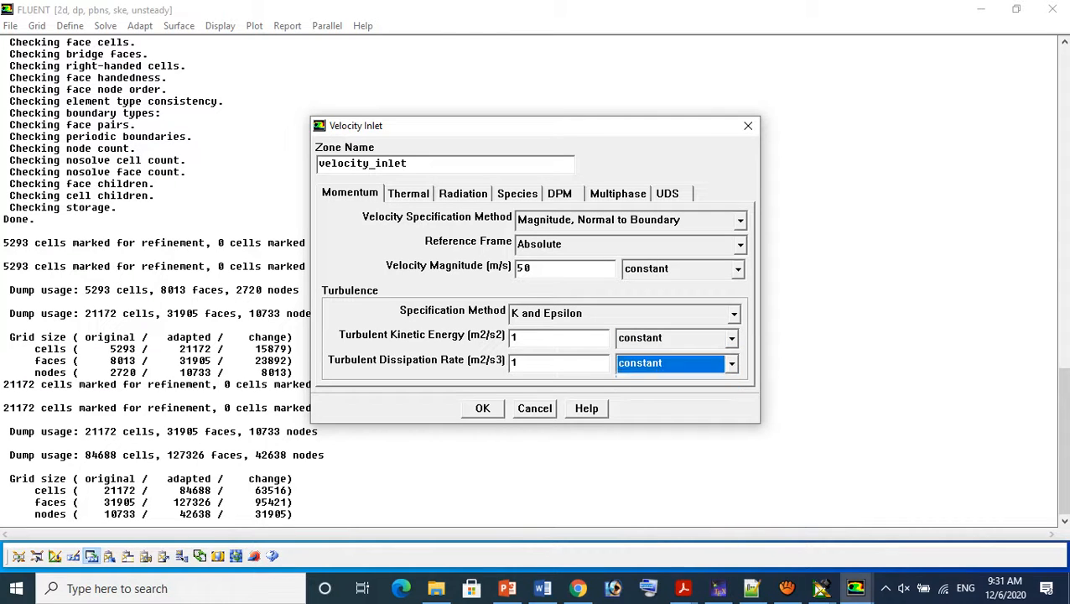
{"action": "double_click", "coordinate": [516, 338]}
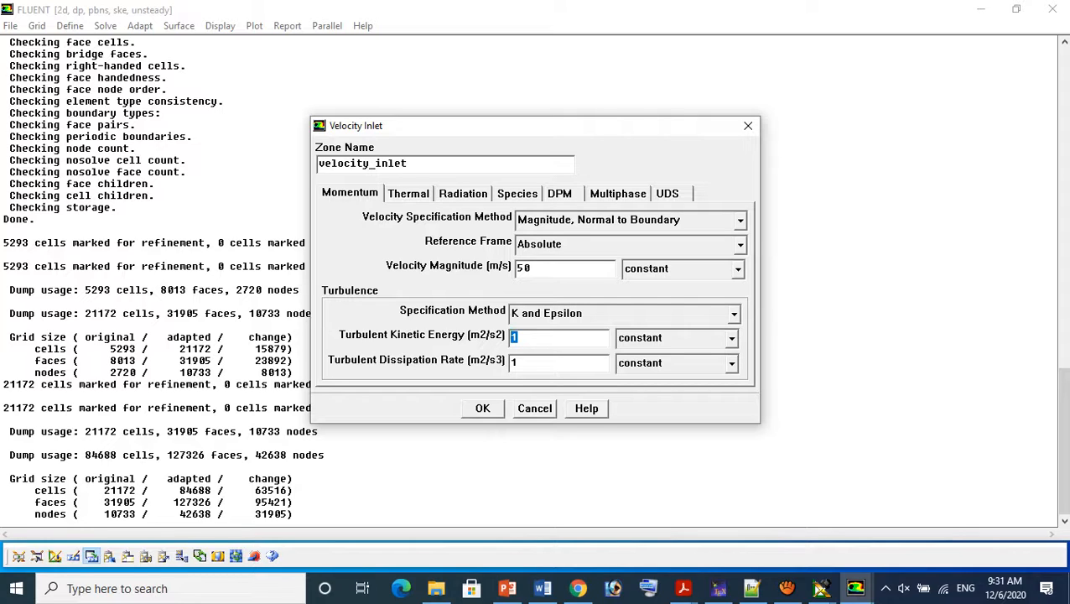
Review the thermal, radiation, species, DPM, multiphase and UDS settings of the velocity_inlet zone, and leave the boundary conditions without changes
{"action": "left_click", "coordinate": [408, 194]}
{"action": "left_click", "coordinate": [462, 194]}
{"action": "left_click", "coordinate": [517, 193]}
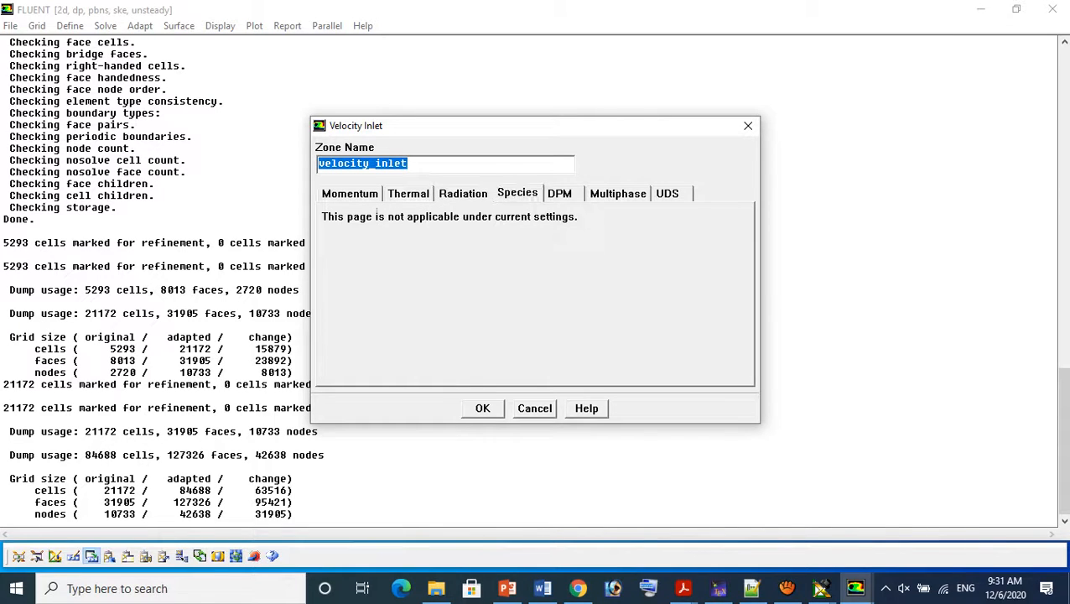
{"action": "left_click", "coordinate": [559, 194]}
{"action": "left_click", "coordinate": [618, 193]}
{"action": "left_click", "coordinate": [668, 194]}
{"action": "left_click", "coordinate": [350, 193]}
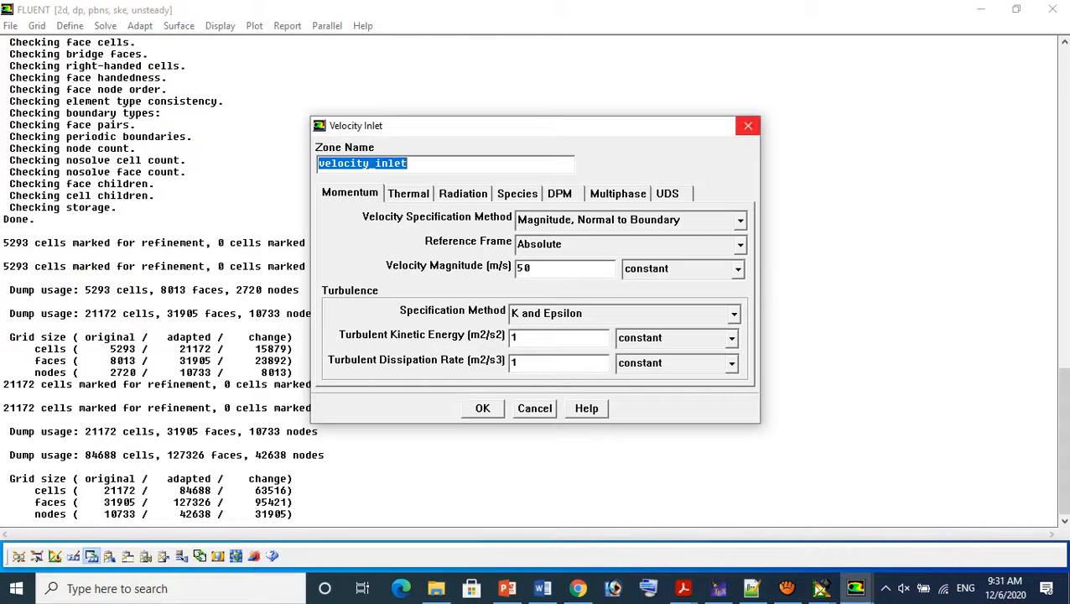
{"action": "left_click", "coordinate": [747, 125]}
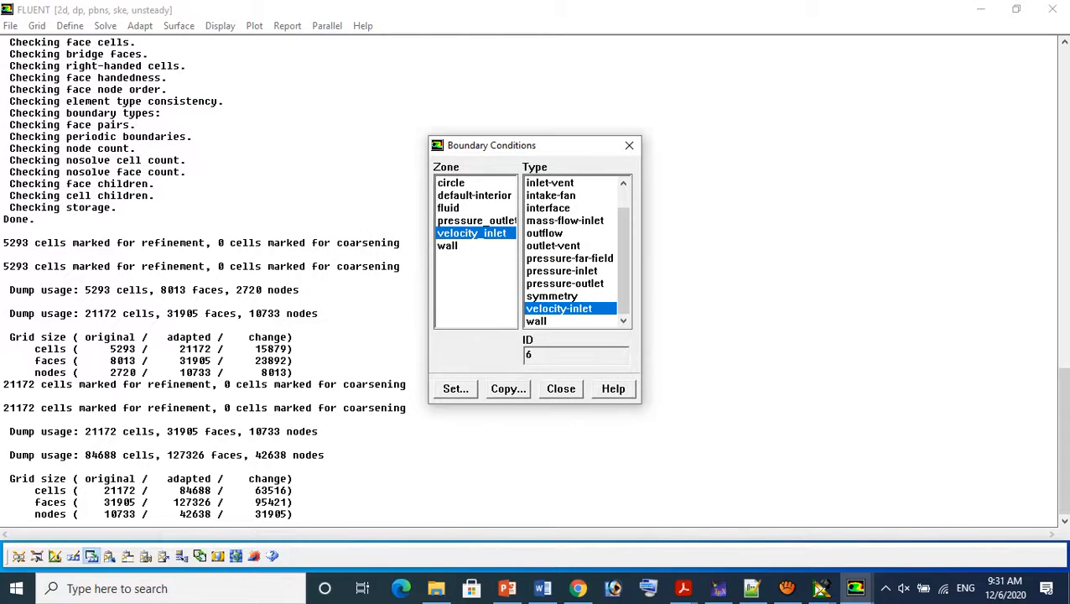
{"action": "left_click", "coordinate": [455, 388]}
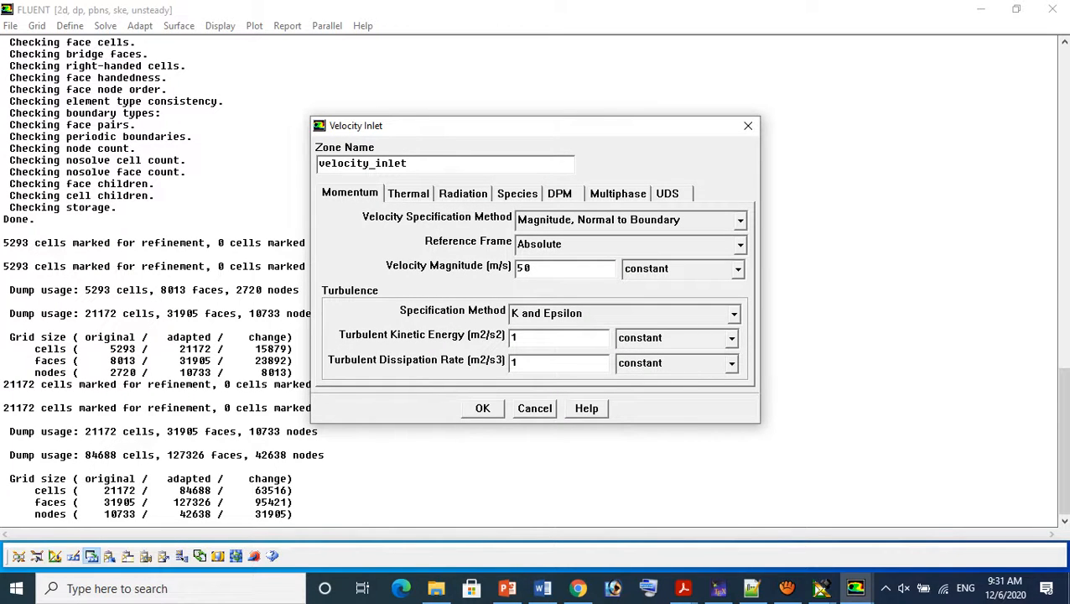
{"action": "left_click", "coordinate": [748, 125]}
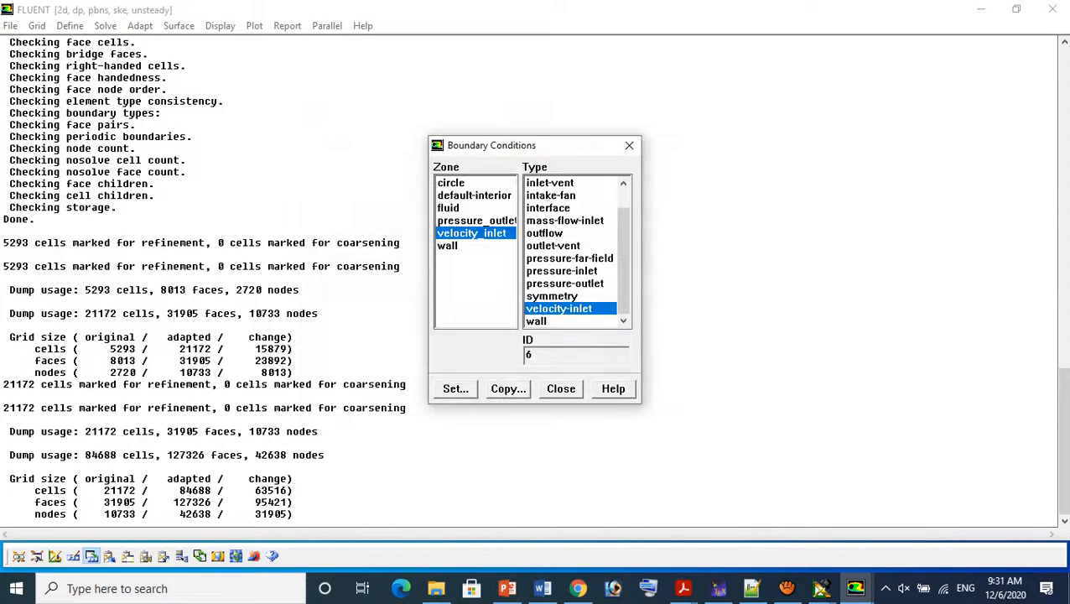
{"action": "left_click", "coordinate": [629, 145]}
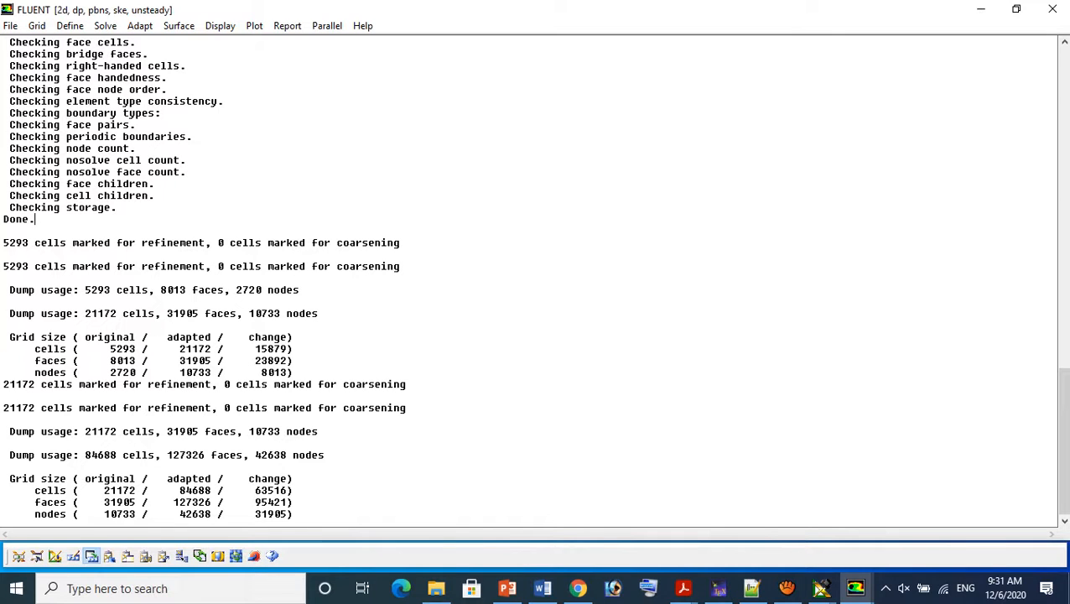
Check the boundary types assigned to the pressure_outlet, velocity_inlet, fluid, wall and circle zones, and close the boundary conditions
{"action": "left_click", "coordinate": [69, 25]}
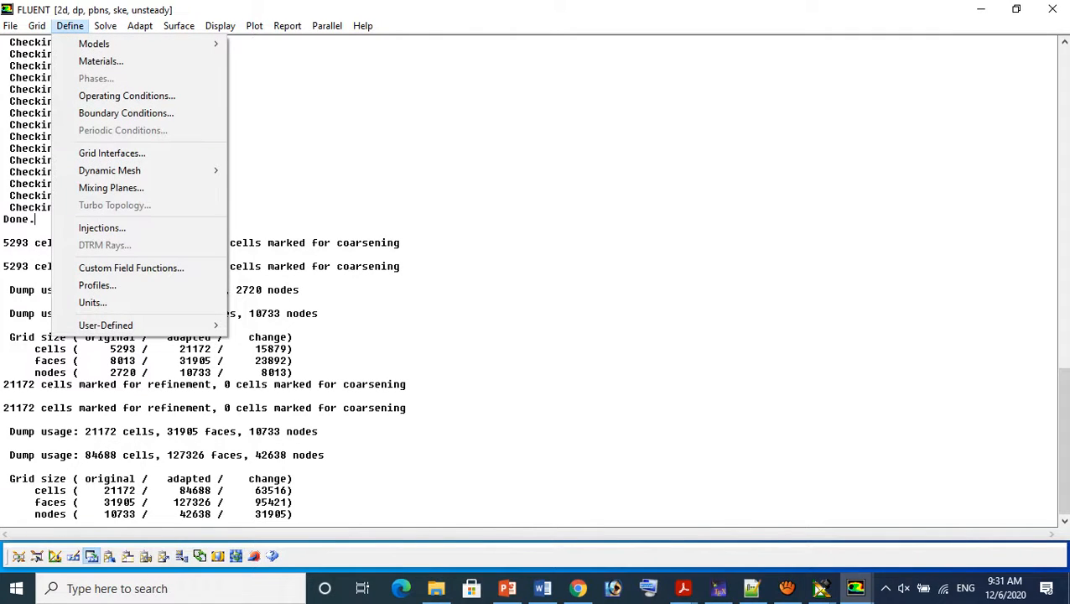
{"action": "left_click", "coordinate": [126, 112]}
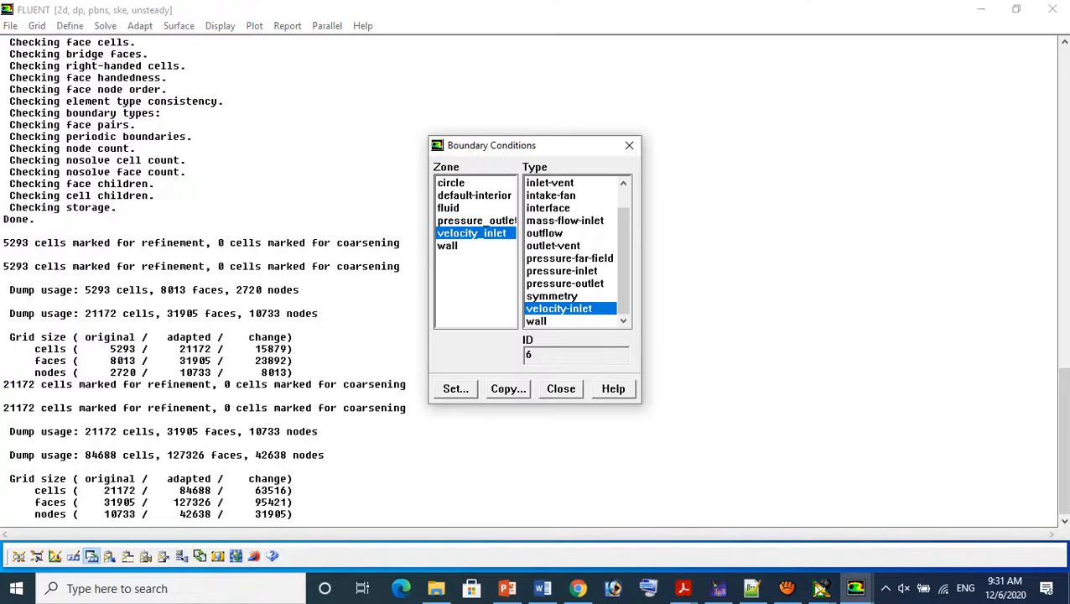
{"action": "left_click", "coordinate": [475, 220]}
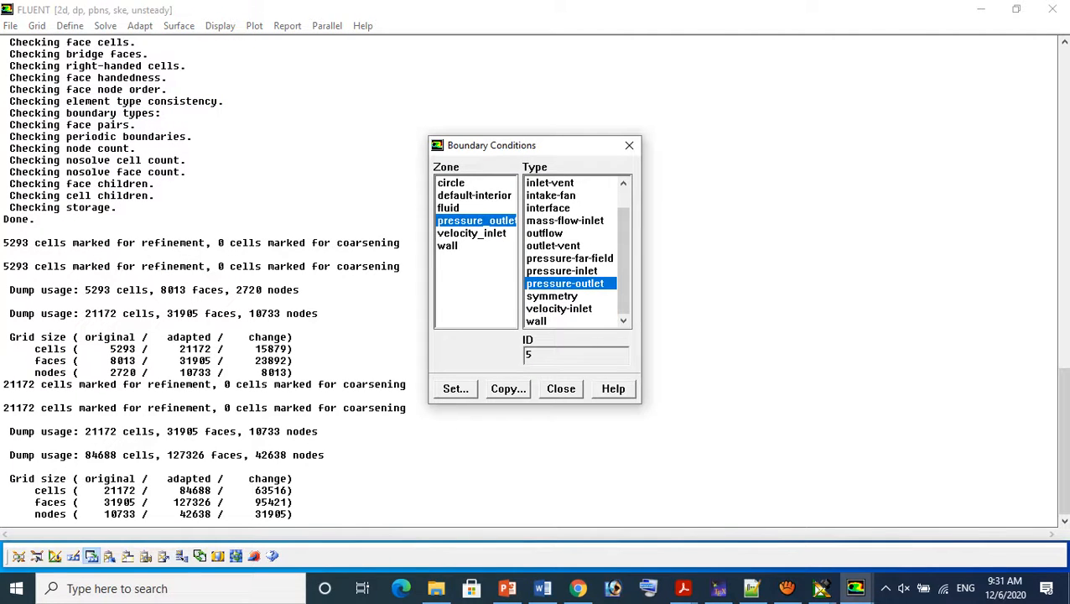
{"action": "left_click", "coordinate": [472, 233]}
{"action": "left_click", "coordinate": [475, 220]}
{"action": "left_click", "coordinate": [449, 208]}
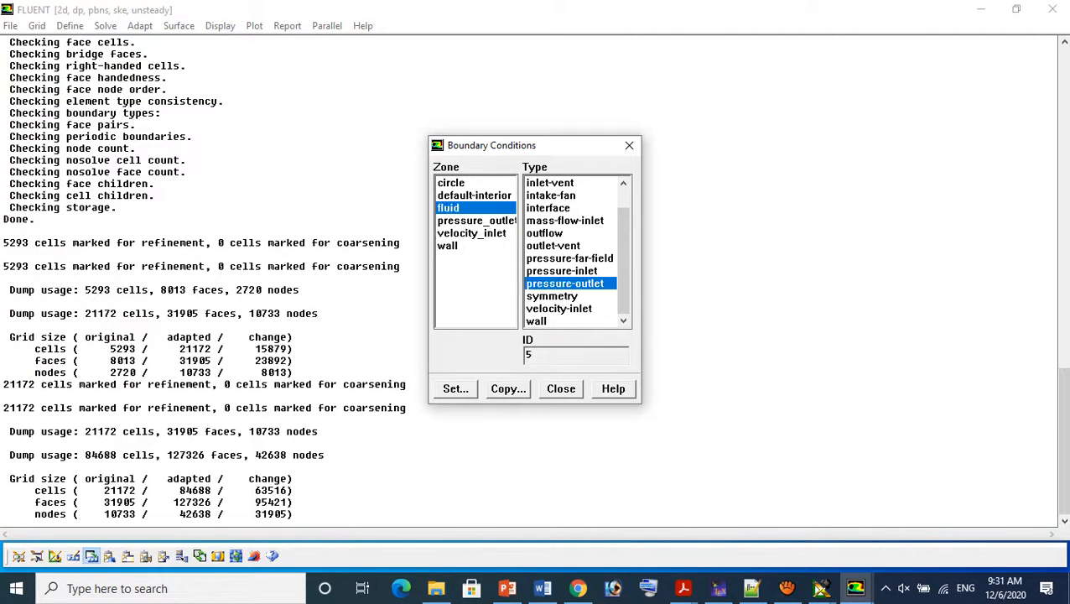
{"action": "left_click", "coordinate": [448, 246]}
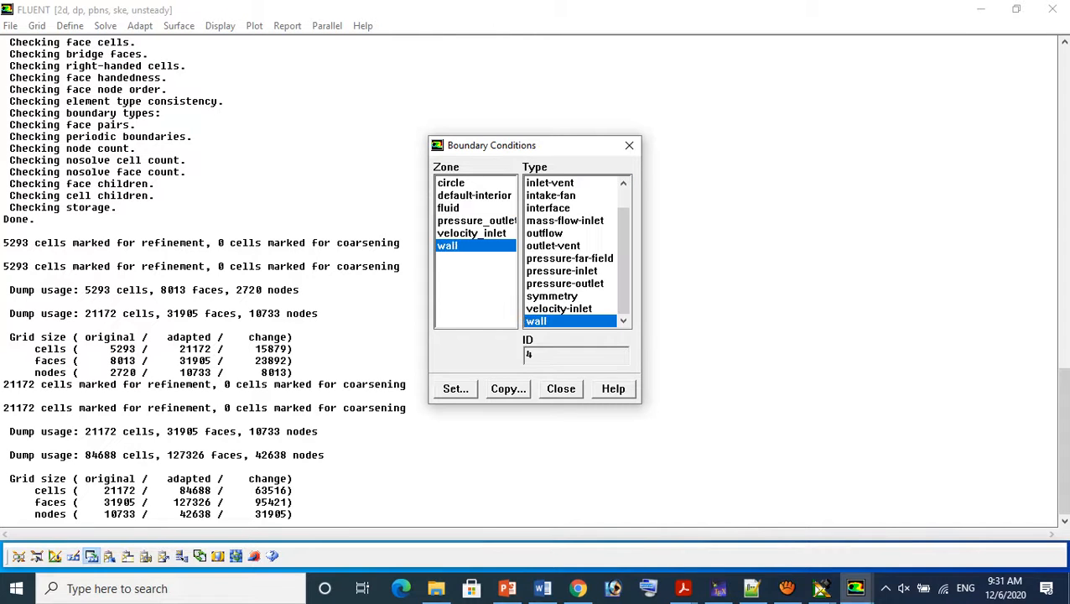
{"action": "left_click", "coordinate": [451, 182]}
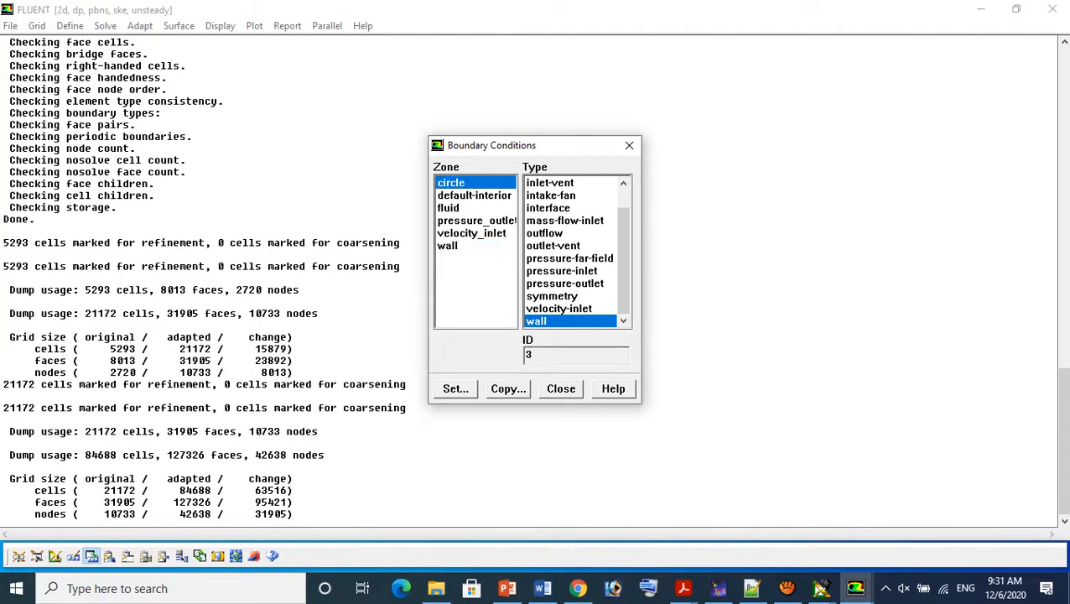
{"action": "left_click", "coordinate": [628, 145]}
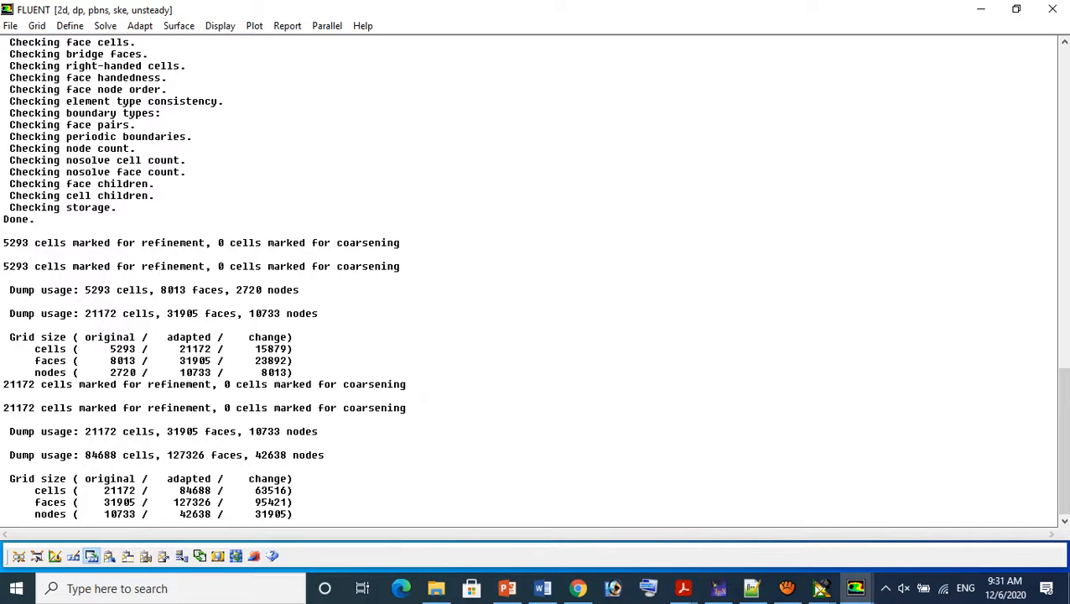
View the available quantities and unit systems in the unit settings and close them without changes
{"action": "left_click", "coordinate": [70, 25]}
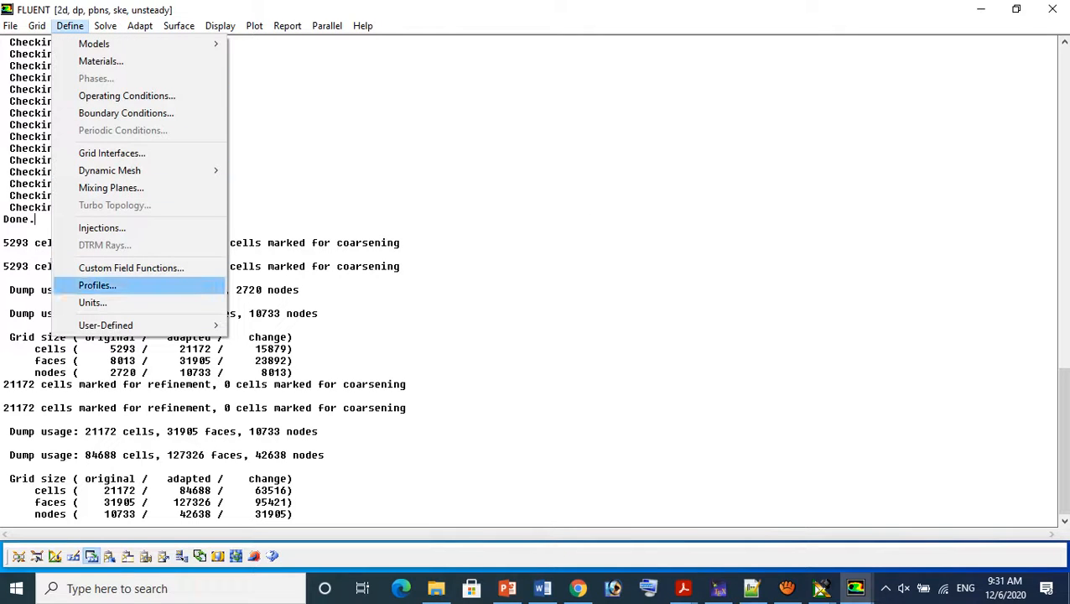
{"action": "mouse_move", "coordinate": [105, 324]}
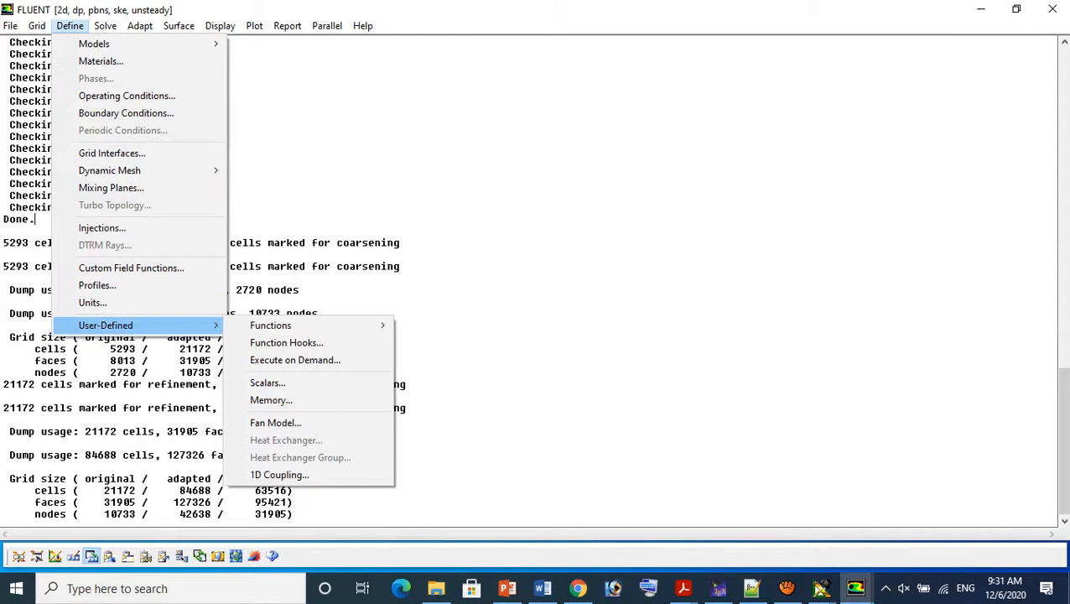
{"action": "left_click", "coordinate": [93, 302]}
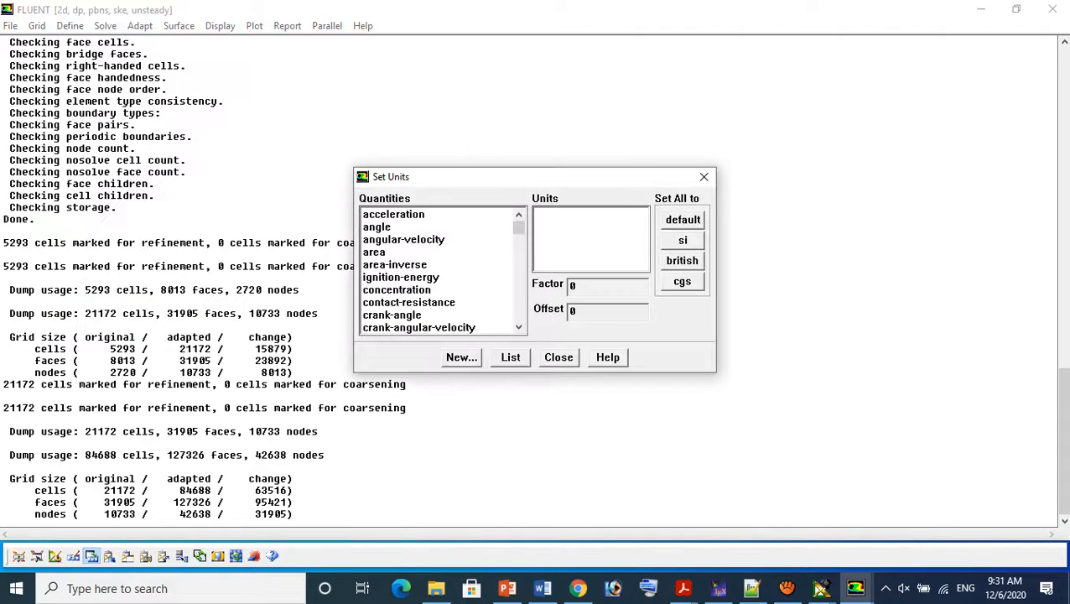
{"action": "left_click", "coordinate": [703, 176]}
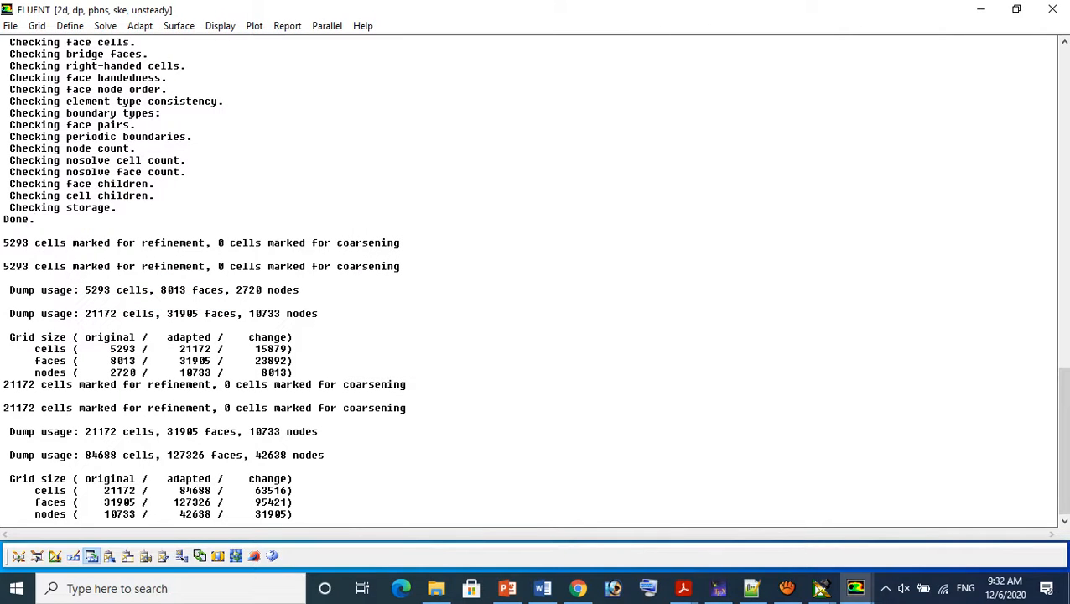
Confirm the solution controls with SIMPLE pressure-velocity coupling for the flow and turbulence equations
{"action": "left_click", "coordinate": [69, 25]}
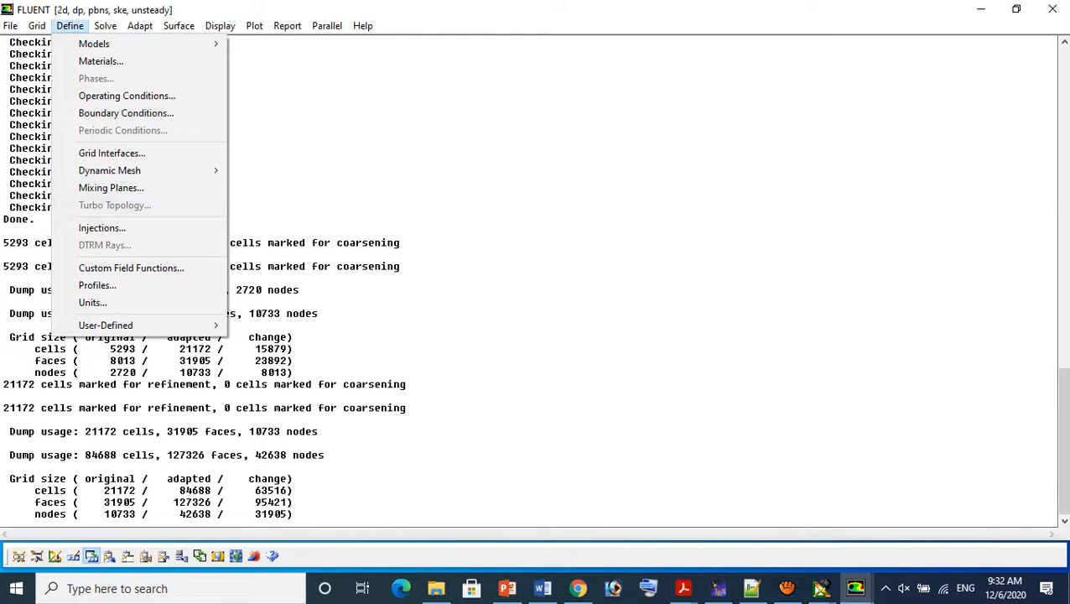
{"action": "mouse_move", "coordinate": [105, 26]}
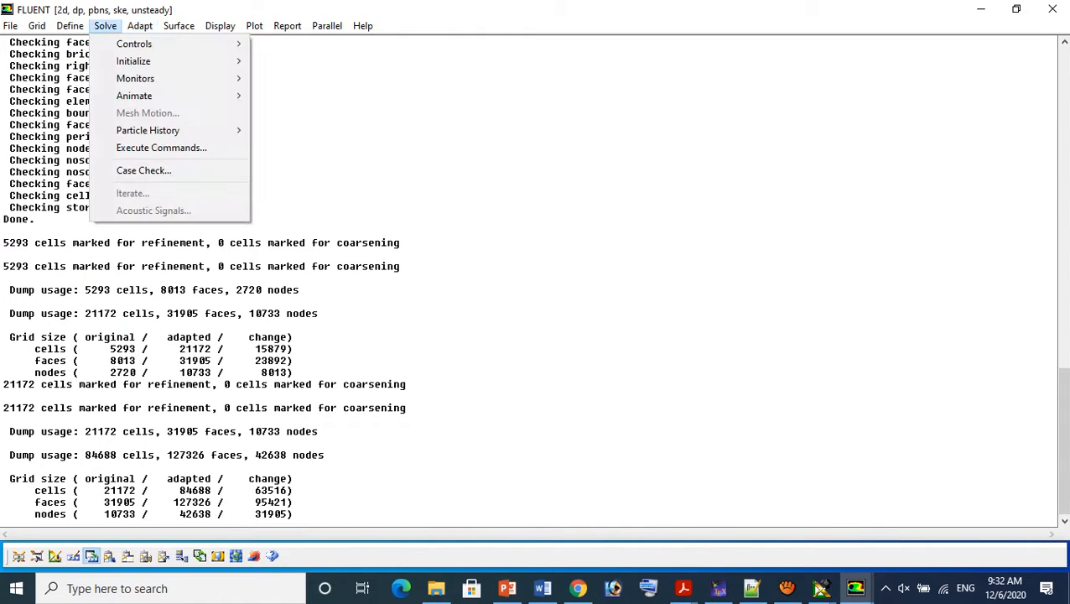
{"action": "mouse_move", "coordinate": [134, 43]}
{"action": "left_click", "coordinate": [290, 43]}
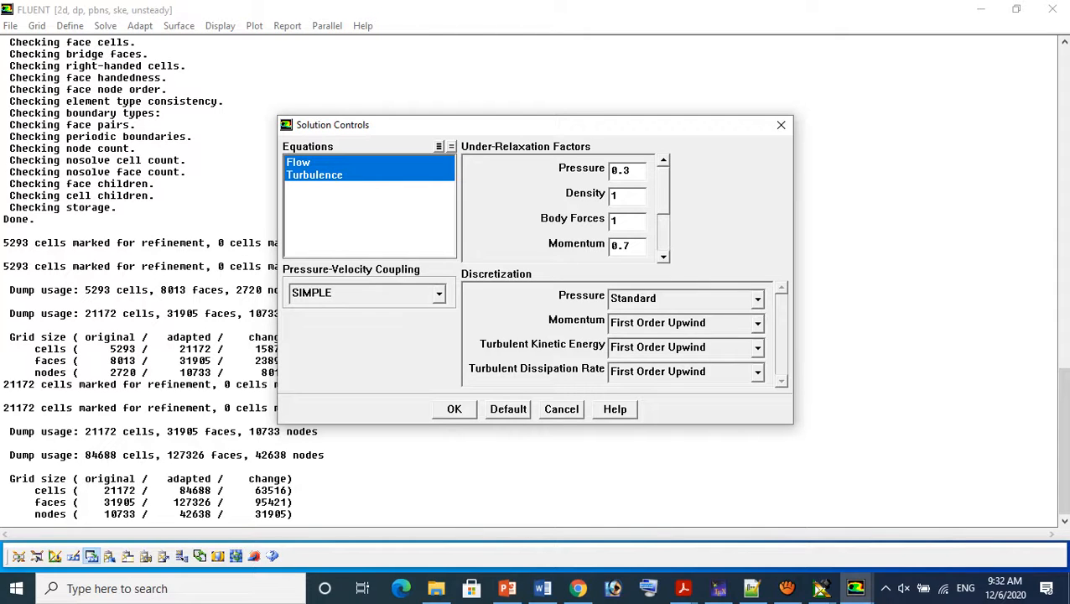
{"action": "left_click", "coordinate": [439, 294]}
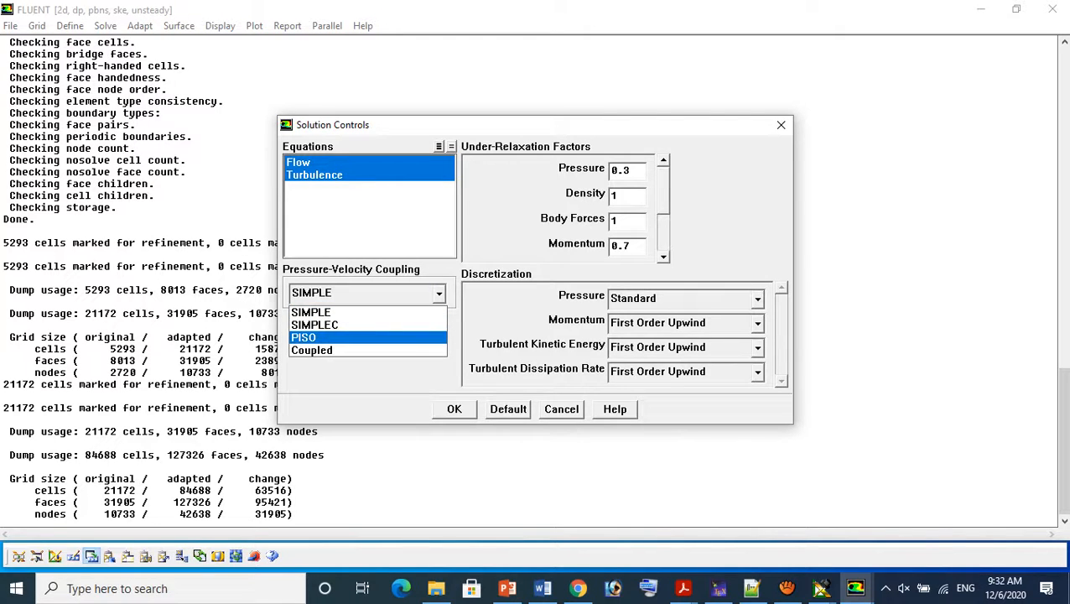
{"action": "left_click", "coordinate": [336, 311]}
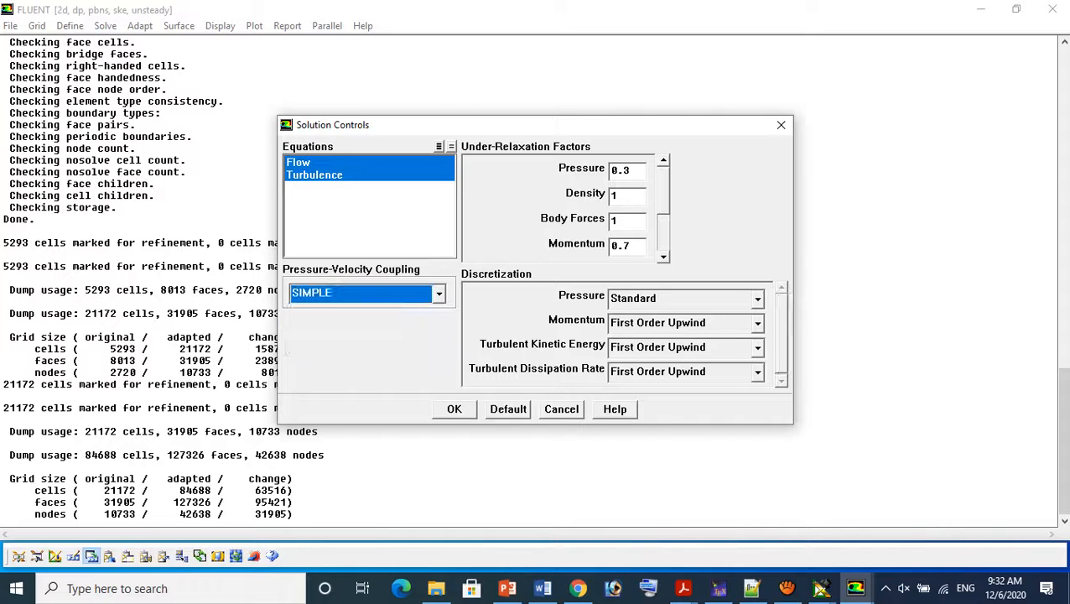
{"action": "left_click", "coordinate": [454, 409]}
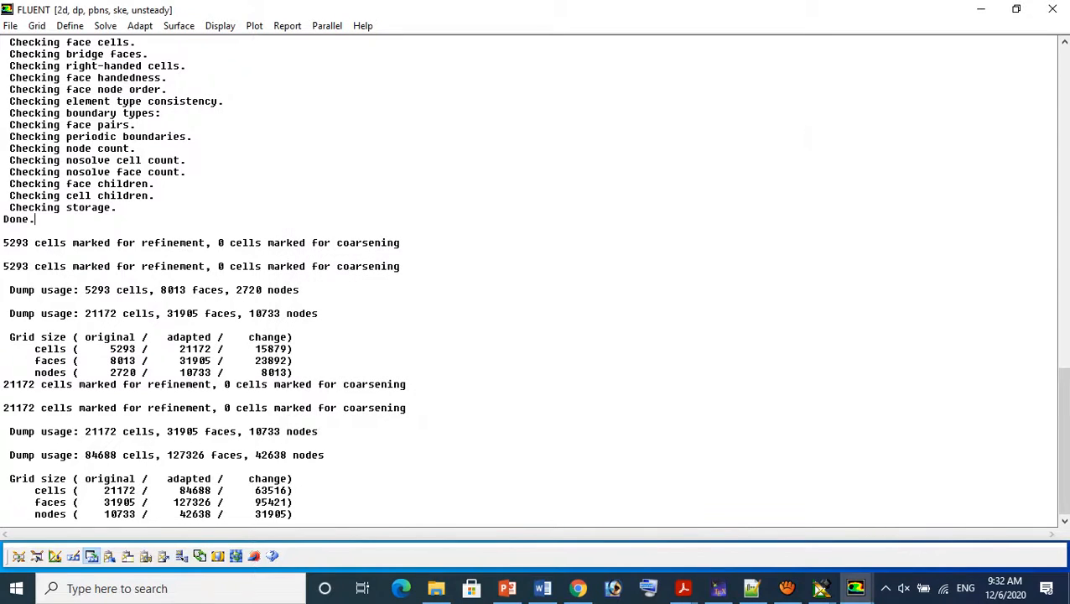
Compute the solution's initial values from the velocity_inlet zone, apply them and close the initialization settings
{"action": "left_click", "coordinate": [105, 26]}
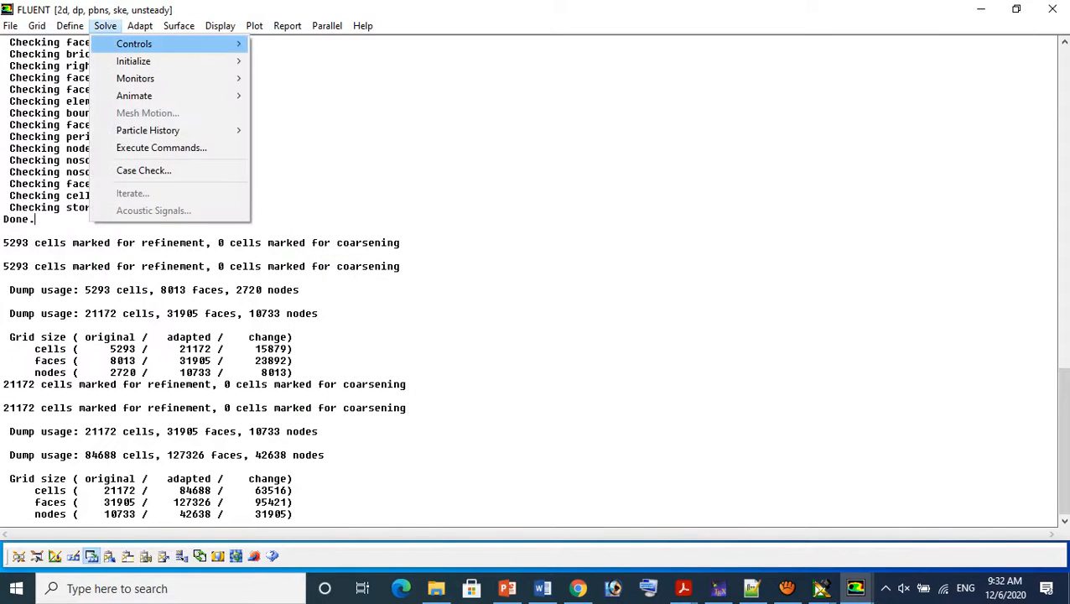
{"action": "mouse_move", "coordinate": [133, 61]}
{"action": "left_click", "coordinate": [293, 61]}
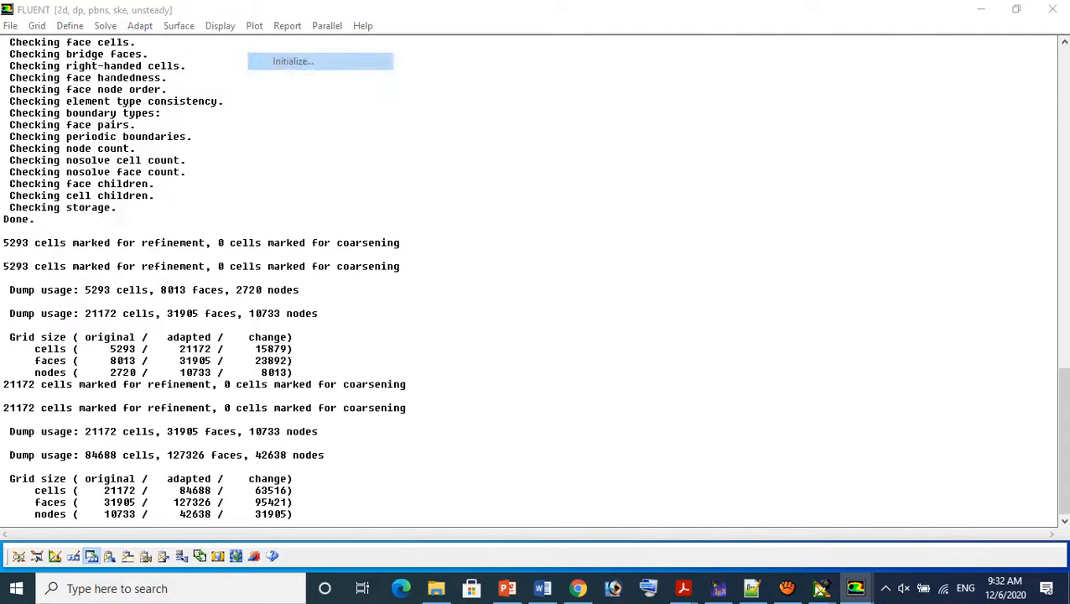
{"action": "left_click", "coordinate": [461, 198]}
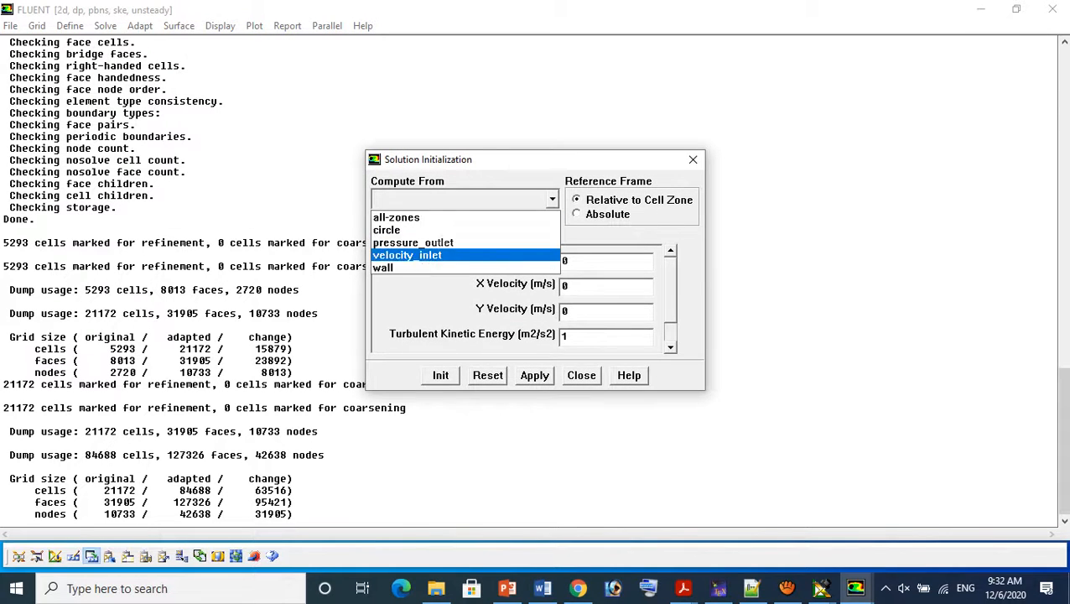
{"action": "left_click", "coordinate": [411, 255]}
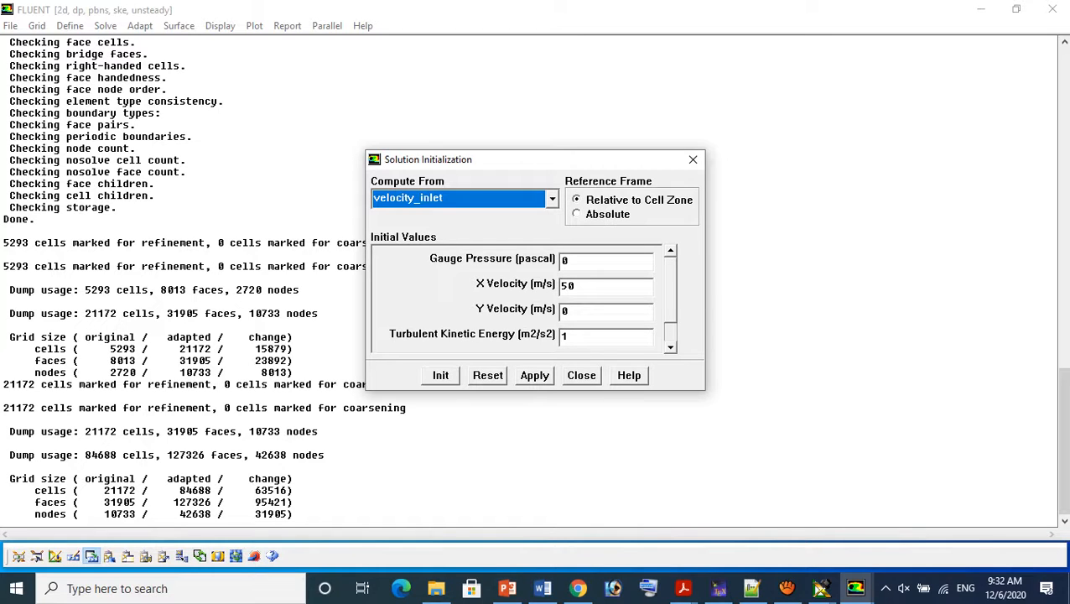
{"action": "left_click", "coordinate": [534, 375]}
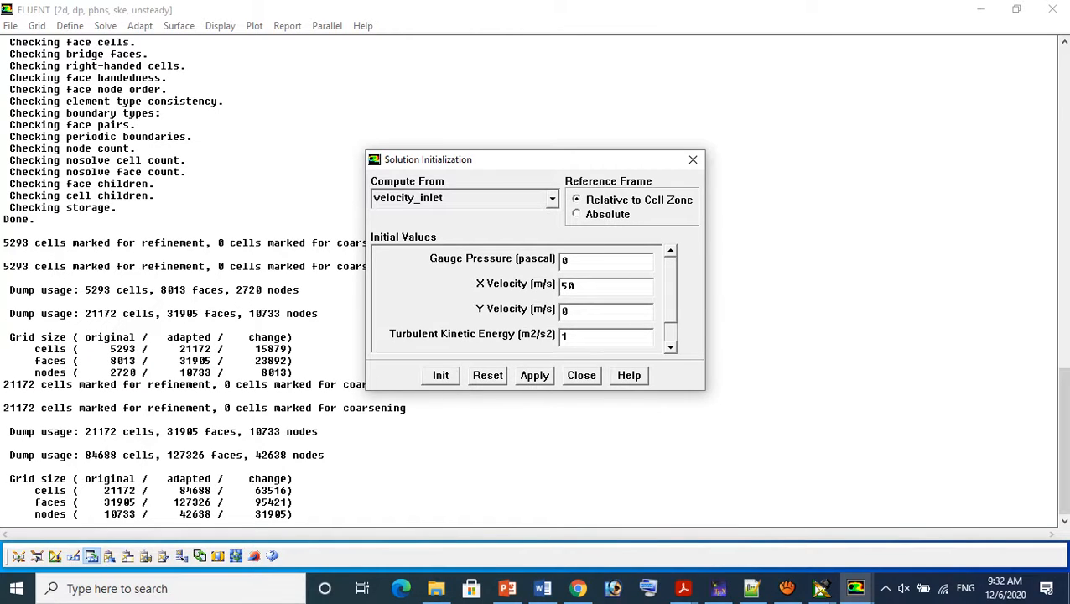
{"action": "left_click", "coordinate": [581, 375]}
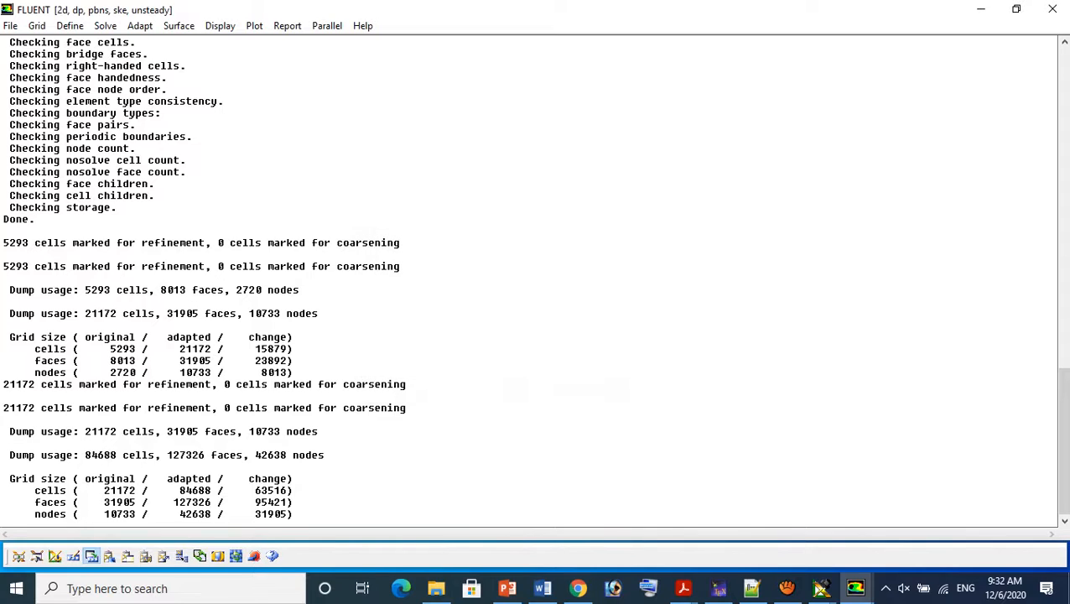
Set the iteration time step size to 0.01 s with 1000 time steps, enable data sampling for time statistics, and close the iteration settings
{"action": "left_click", "coordinate": [105, 26]}
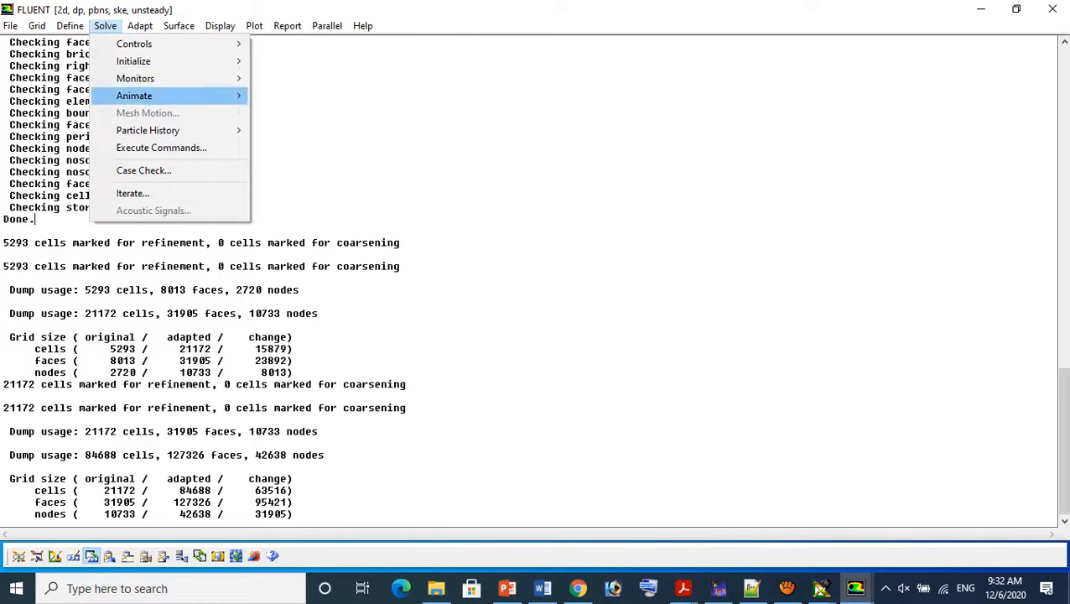
{"action": "mouse_move", "coordinate": [134, 96]}
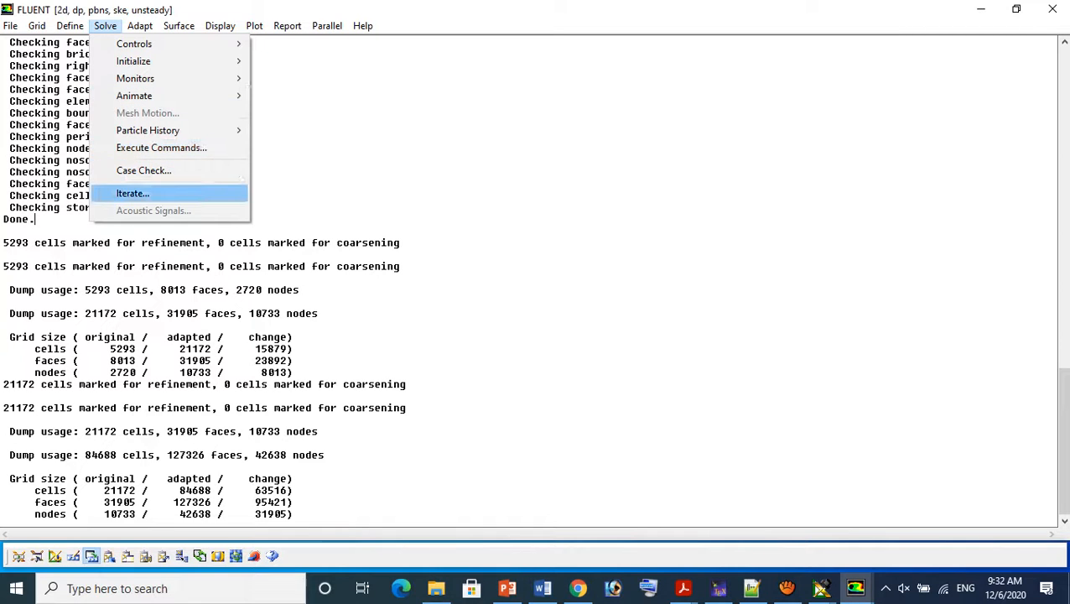
{"action": "left_click", "coordinate": [133, 193]}
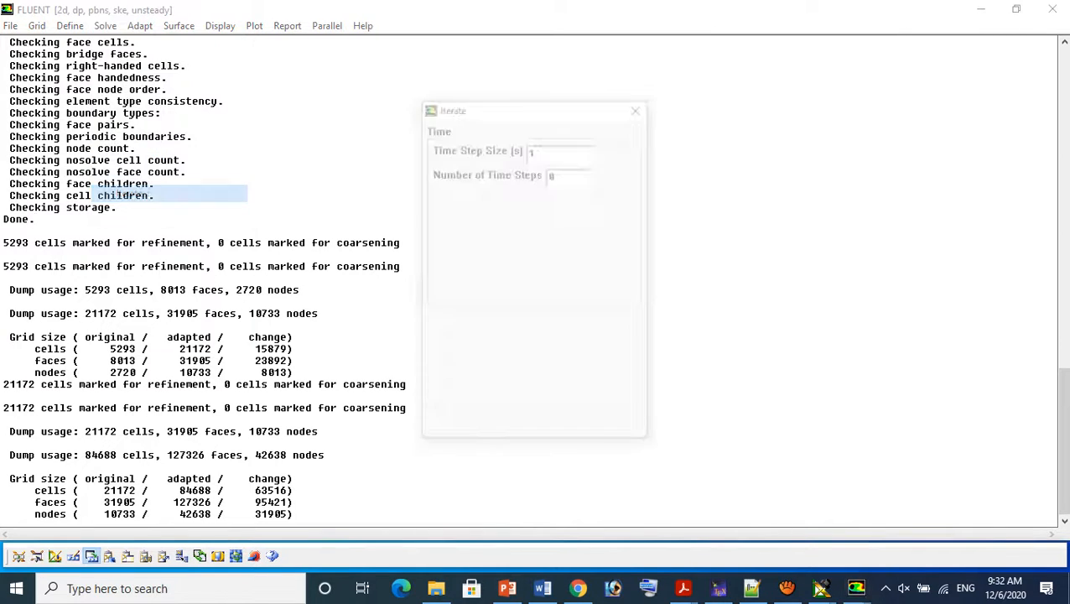
{"action": "double_click", "coordinate": [533, 150]}
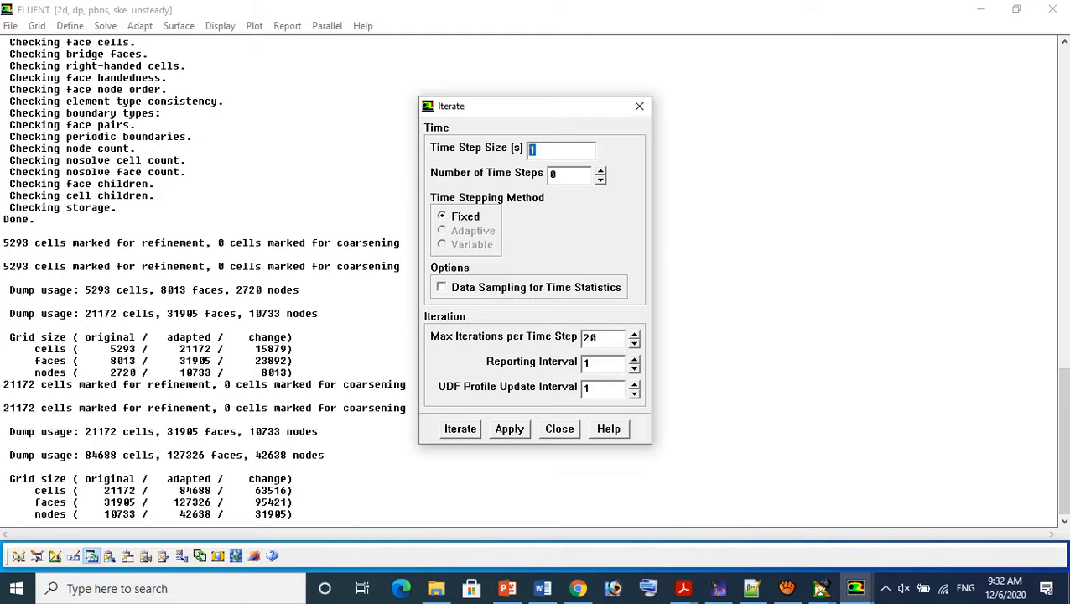
{"action": "type", "text": "0.01"}
{"action": "key", "text": "Tab"}
{"action": "type", "text": "1000"}
{"action": "left_click", "coordinate": [442, 287]}
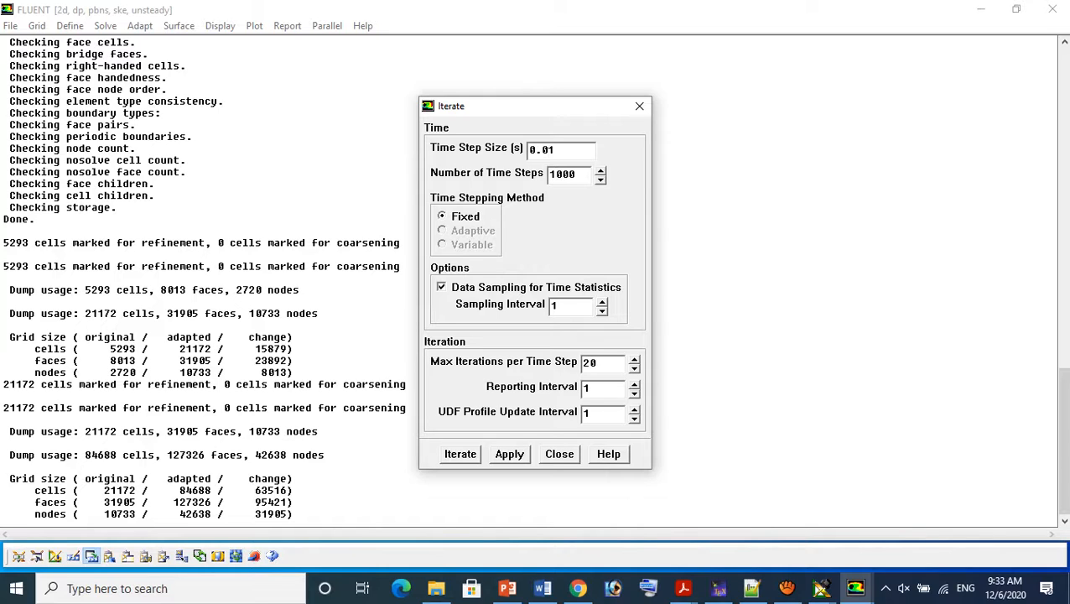
{"action": "left_click", "coordinate": [559, 453]}
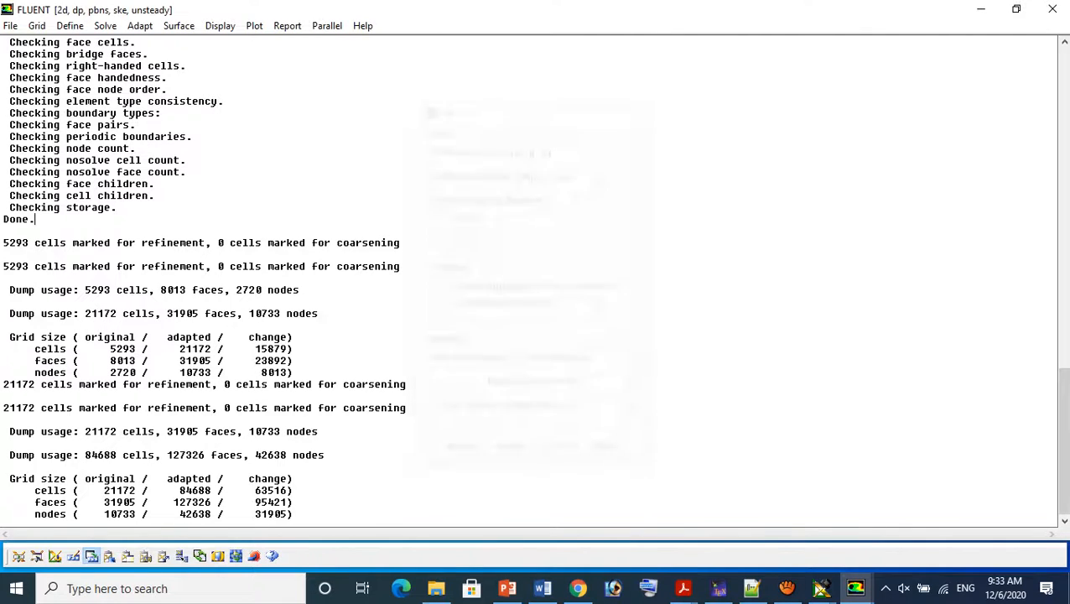
Write the case and data files in the Flow Over a Circle folder under the name Circle_Start.cas.gz
{"action": "left_click", "coordinate": [10, 26]}
{"action": "mouse_move", "coordinate": [36, 61]}
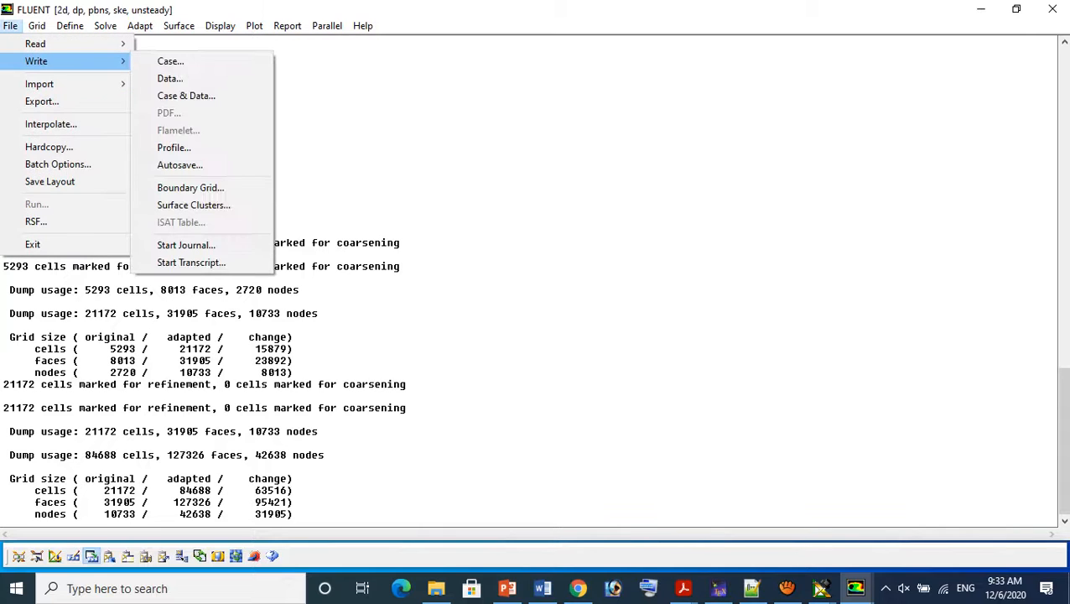
{"action": "left_click", "coordinate": [168, 95]}
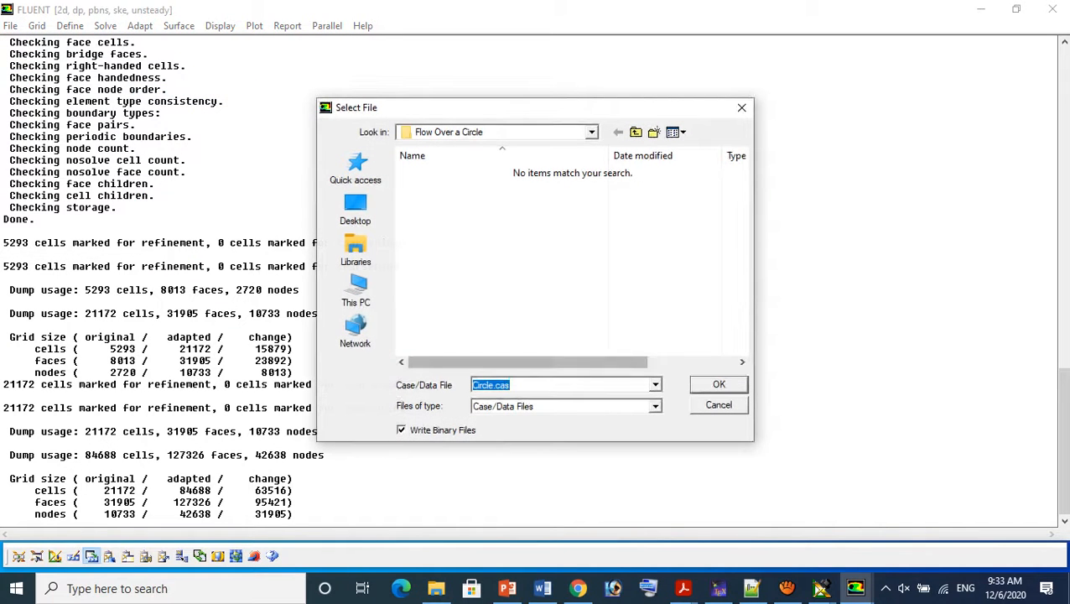
{"action": "left_click", "coordinate": [513, 385]}
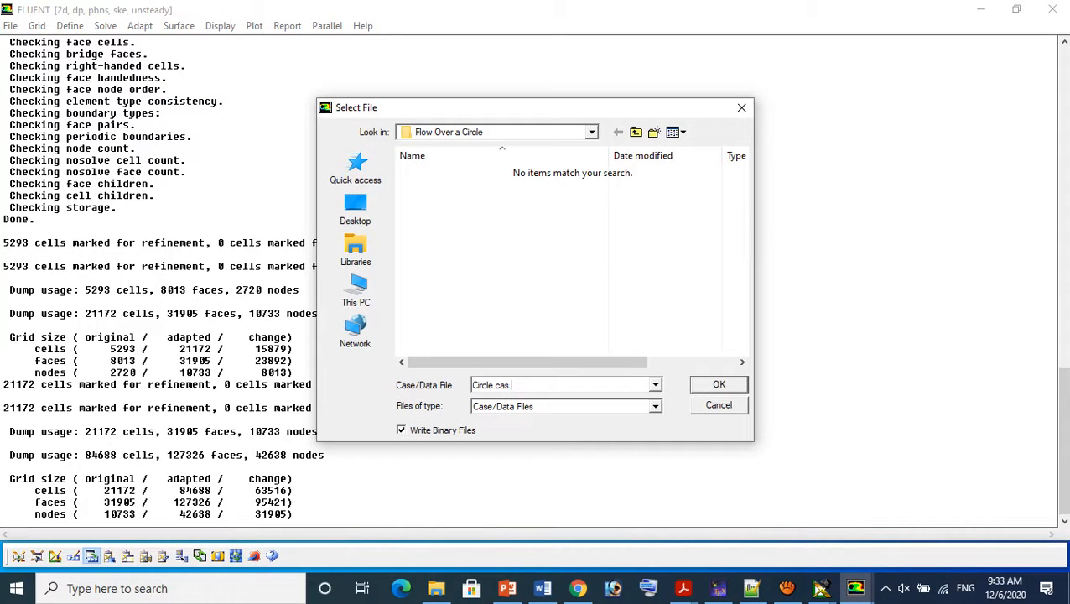
{"action": "type", "text": ".gz"}
{"action": "left_click", "coordinate": [473, 384]}
{"action": "type", "text": "S"}
{"action": "key", "text": "BackSpace"}
{"action": "key", "text": "Right"}
{"action": "key", "text": "Right"}
{"action": "type", "text": "_Stratr"}
{"action": "key", "text": "BackSpace"}
{"action": "key", "text": "BackSpace"}
{"action": "key", "text": "BackSpace"}
{"action": "type", "text": "rt"}
{"action": "key", "text": "Return"}
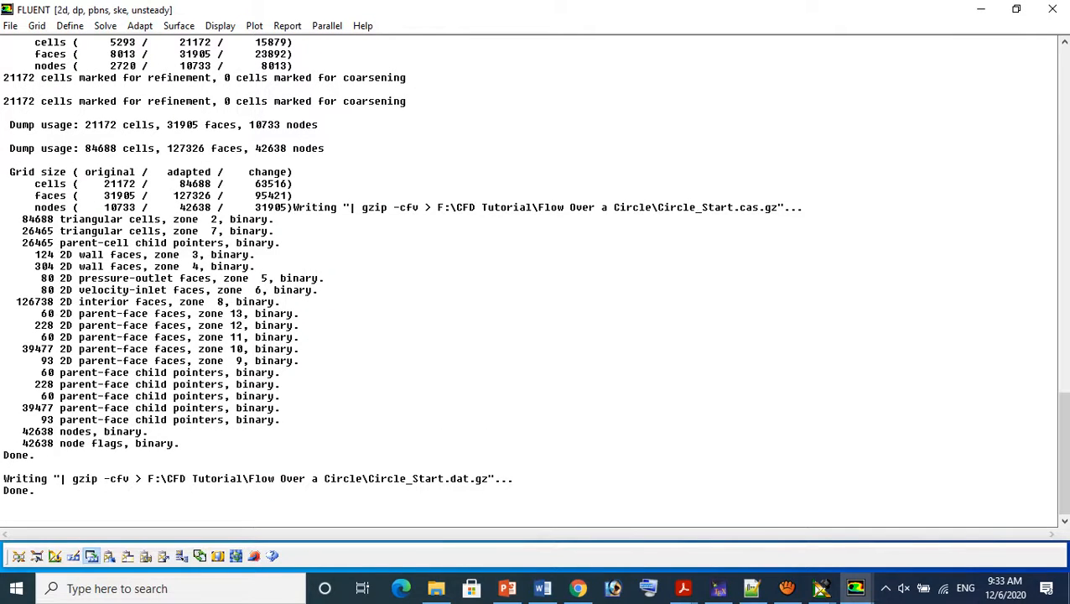
Bring up the available options for writing files from the current case
{"action": "left_click", "coordinate": [10, 25]}
{"action": "mouse_move", "coordinate": [36, 62]}
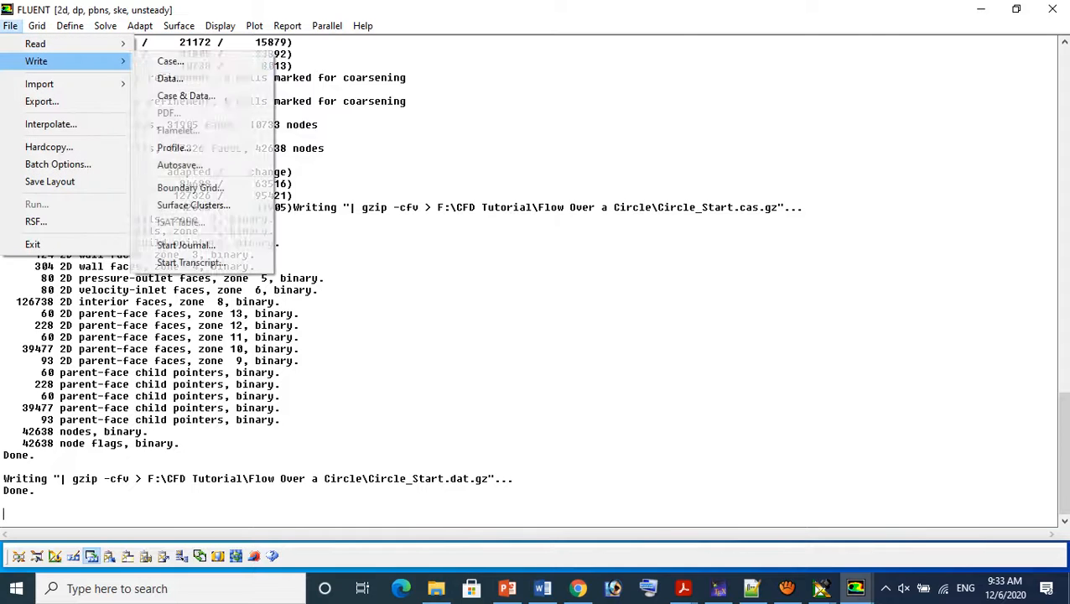
Configure autosave with a case file frequency of 1000 and a data file frequency of 100
{"action": "left_click", "coordinate": [180, 164]}
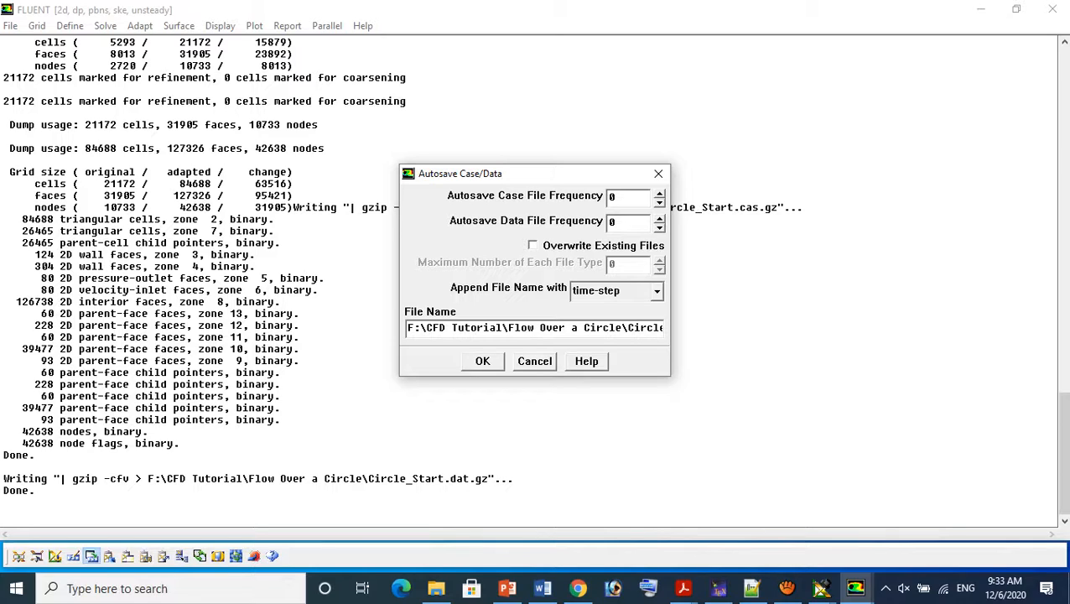
{"action": "double_click", "coordinate": [613, 198]}
{"action": "type", "text": "1000"}
{"action": "left_click", "coordinate": [616, 222]}
{"action": "type", "text": "10"}
{"action": "key", "text": "BackSpace"}
{"action": "key", "text": "BackSpace"}
{"action": "type", "text": "100"}
Shorten the autosave file name to Circle_.gz in the same folder and accept the autosave settings
{"action": "left_click", "coordinate": [522, 327]}
{"action": "key", "text": "End"}
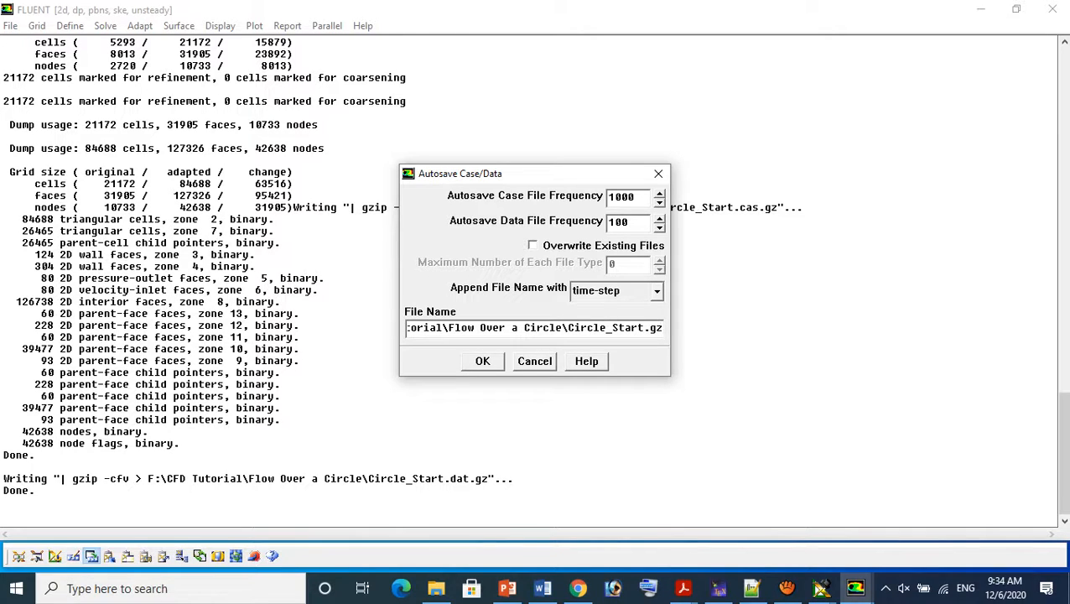
{"action": "key", "text": "Left"}
{"action": "key", "text": "Left"}
{"action": "key", "text": "Left"}
{"action": "key", "text": "BackSpace"}
{"action": "key", "text": "BackSpace"}
{"action": "key", "text": "BackSpace"}
{"action": "key", "text": "BackSpace"}
{"action": "key", "text": "BackSpace"}
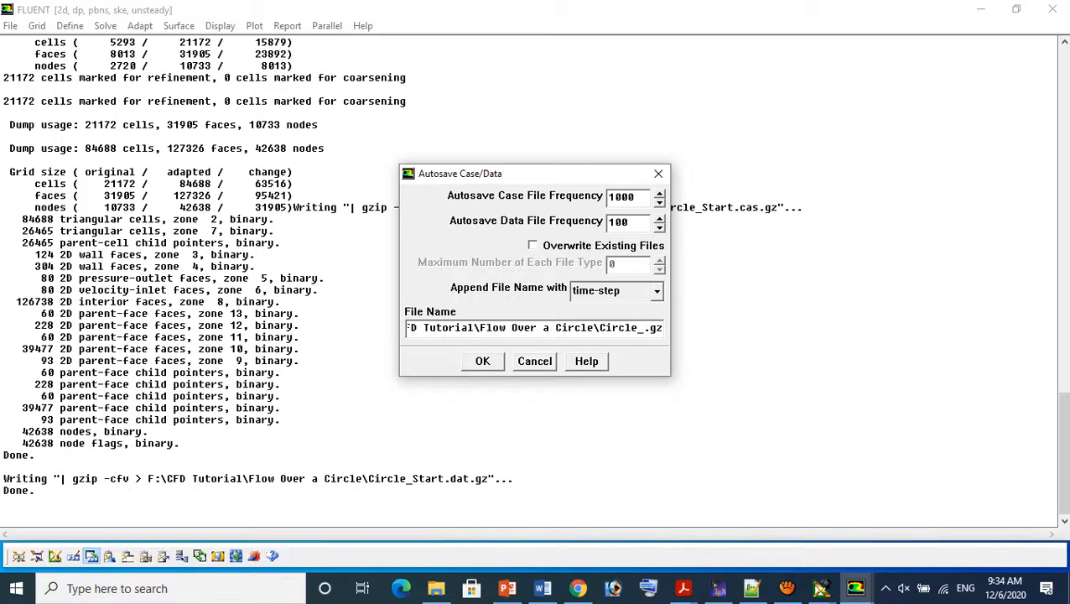
{"action": "key", "text": "Return"}
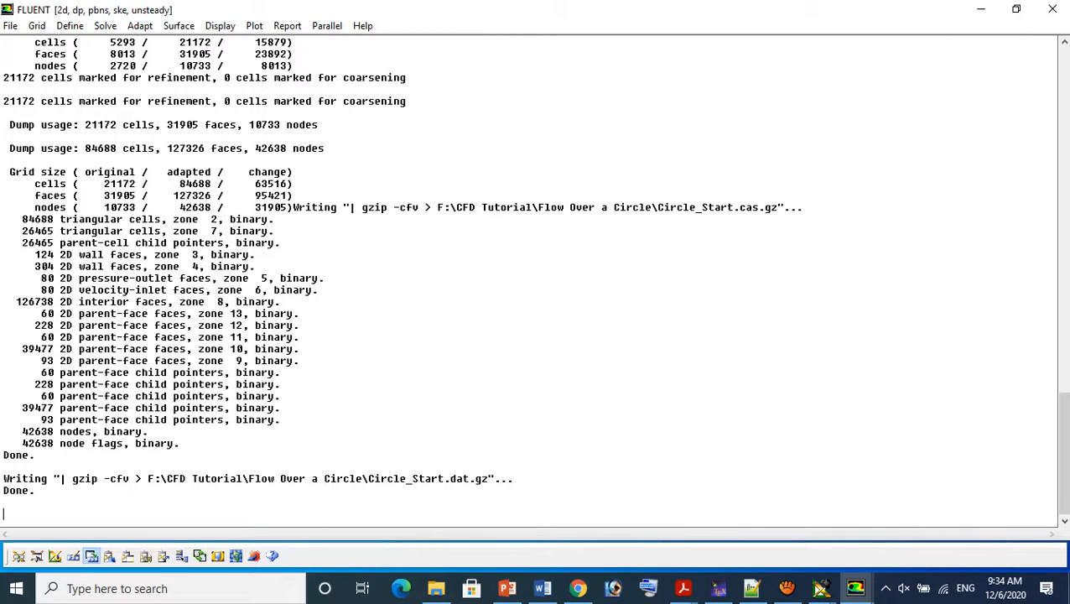
Write the case and data to Circle_Start, overwriting the existing files
{"action": "left_click", "coordinate": [10, 25]}
{"action": "mouse_move", "coordinate": [36, 60]}
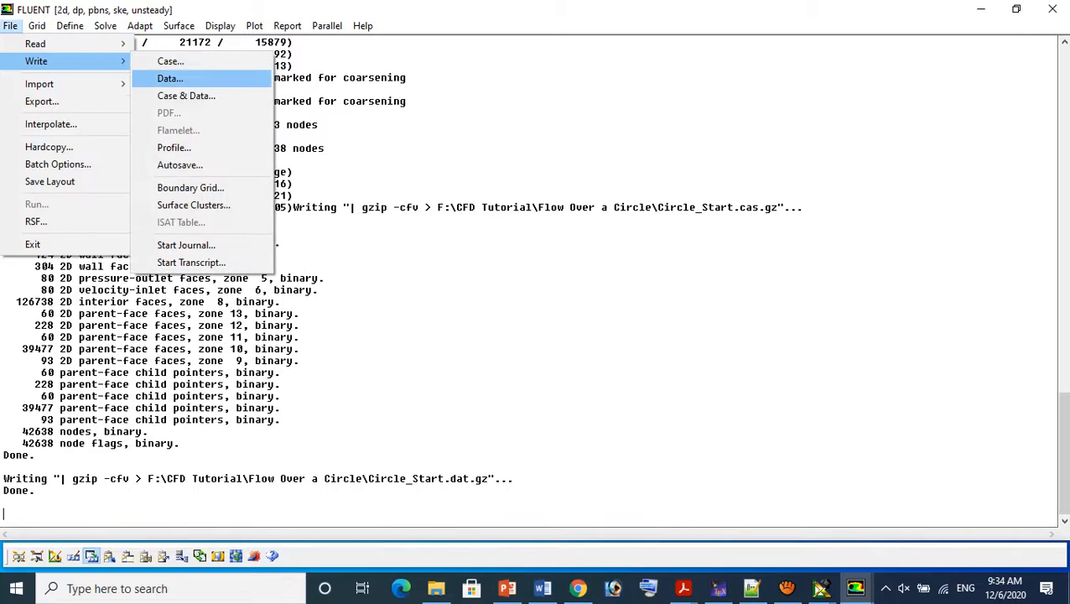
{"action": "left_click", "coordinate": [186, 96]}
{"action": "left_click", "coordinate": [446, 173]}
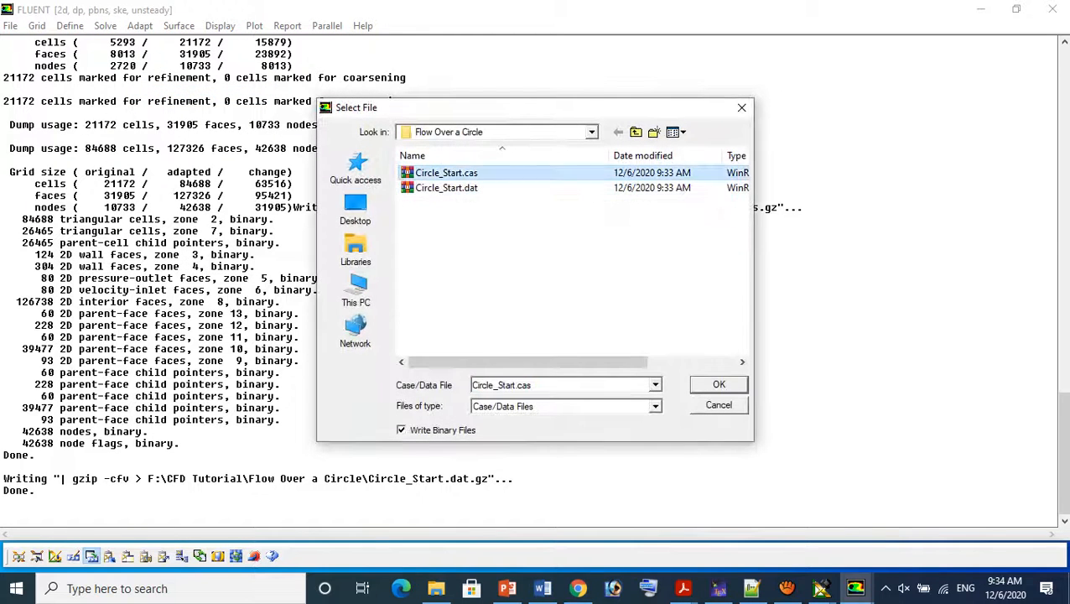
{"action": "left_click", "coordinate": [719, 384]}
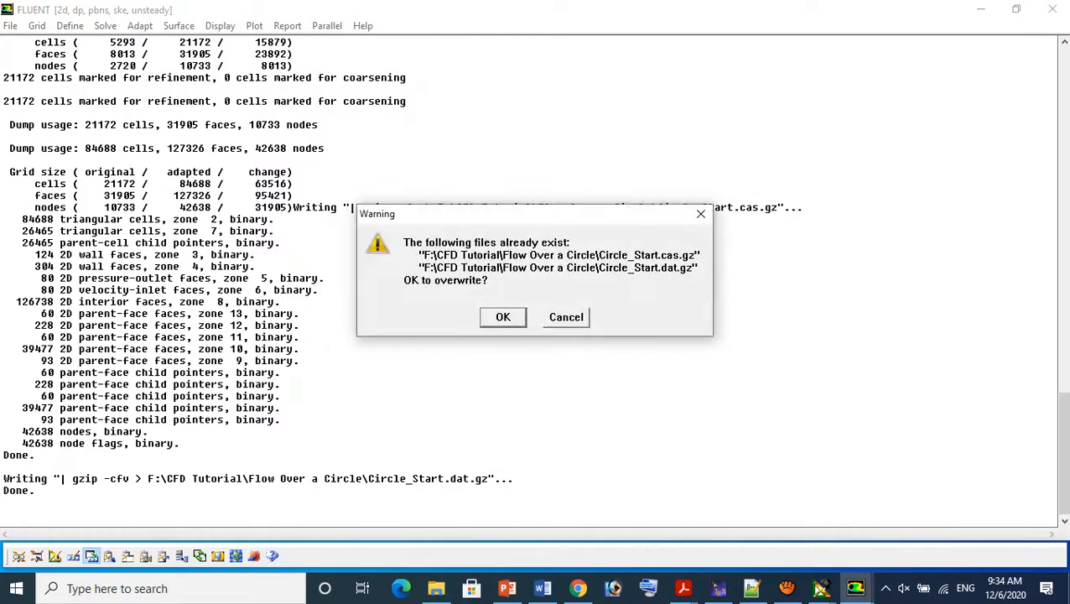
{"action": "left_click", "coordinate": [502, 317]}
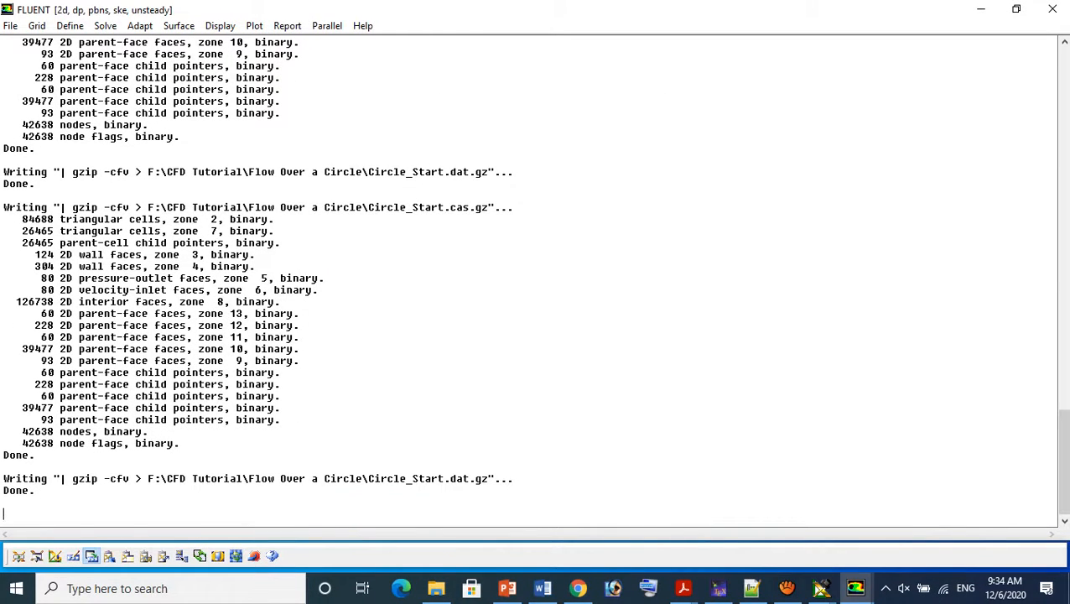
Run the unsteady calculation for 1000 time steps with a time step size of 0.01 s
{"action": "left_click", "coordinate": [105, 25]}
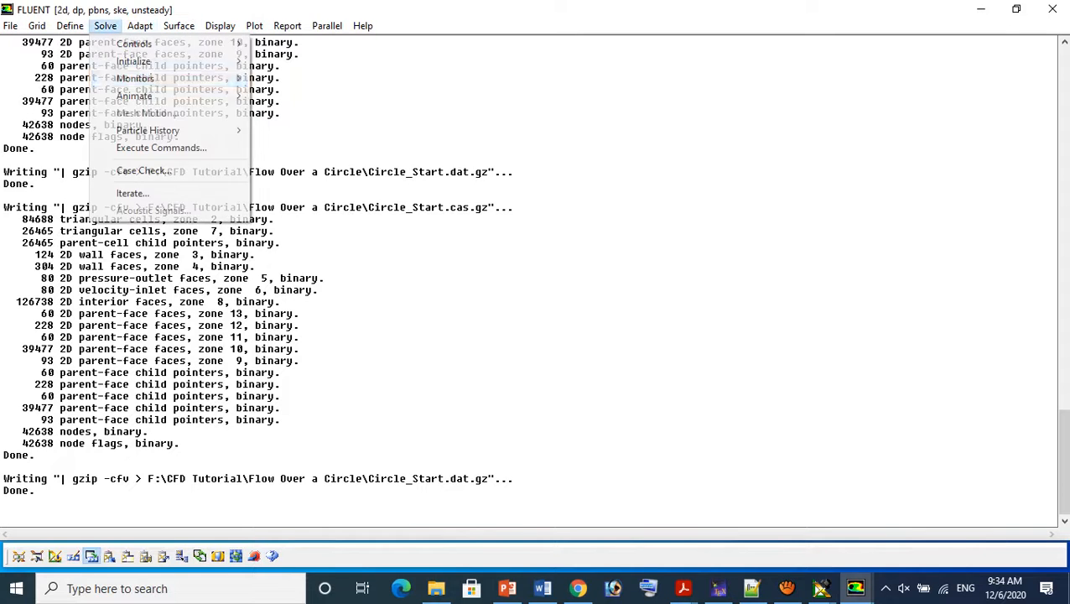
{"action": "left_click", "coordinate": [159, 192]}
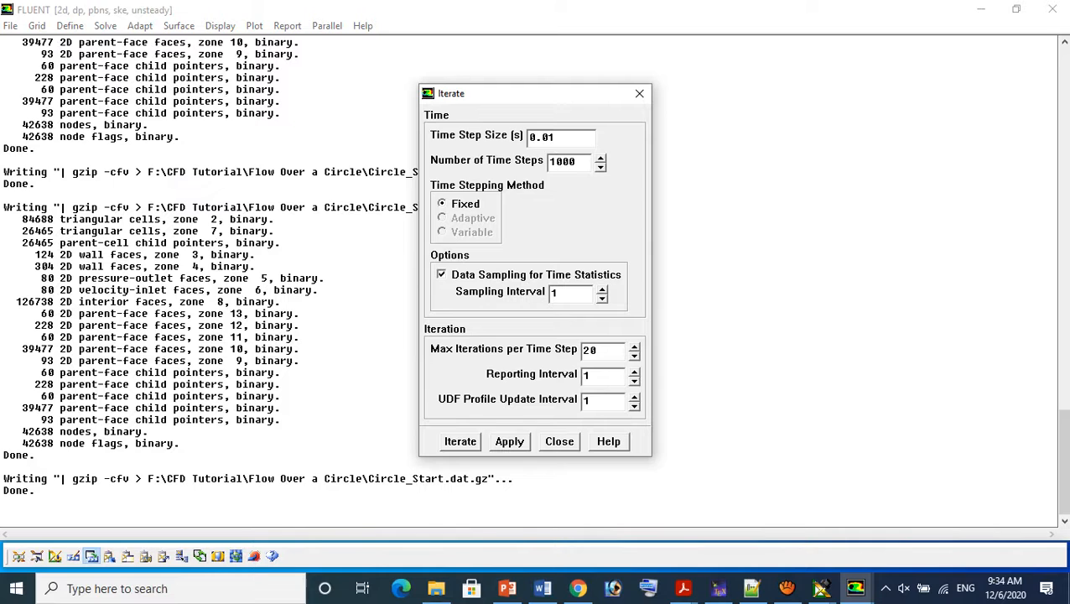
{"action": "left_click", "coordinate": [460, 441]}
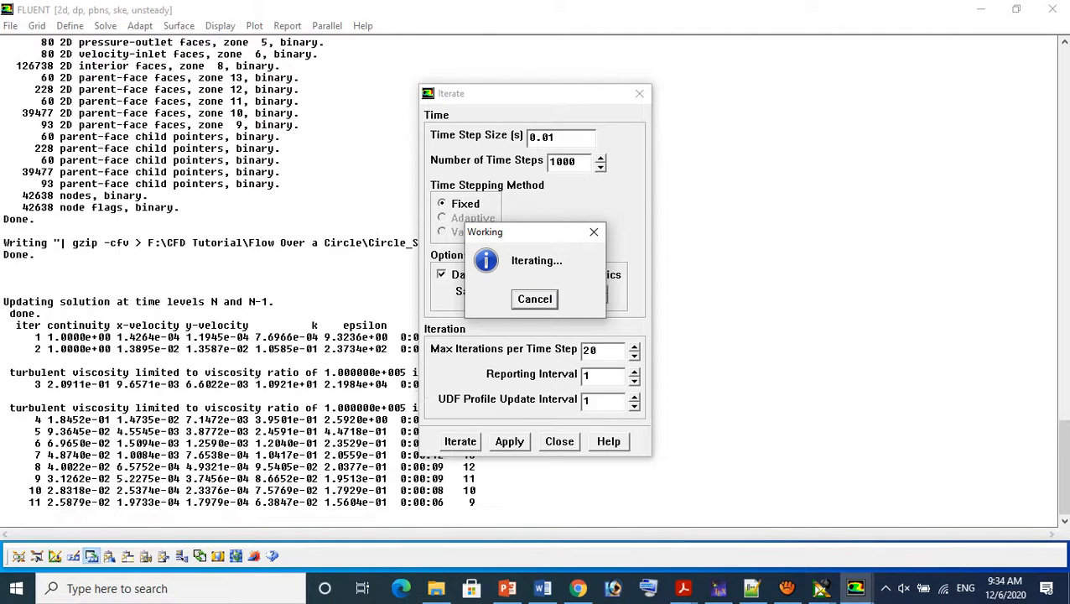
{"action": "left_click", "coordinate": [855, 588]}
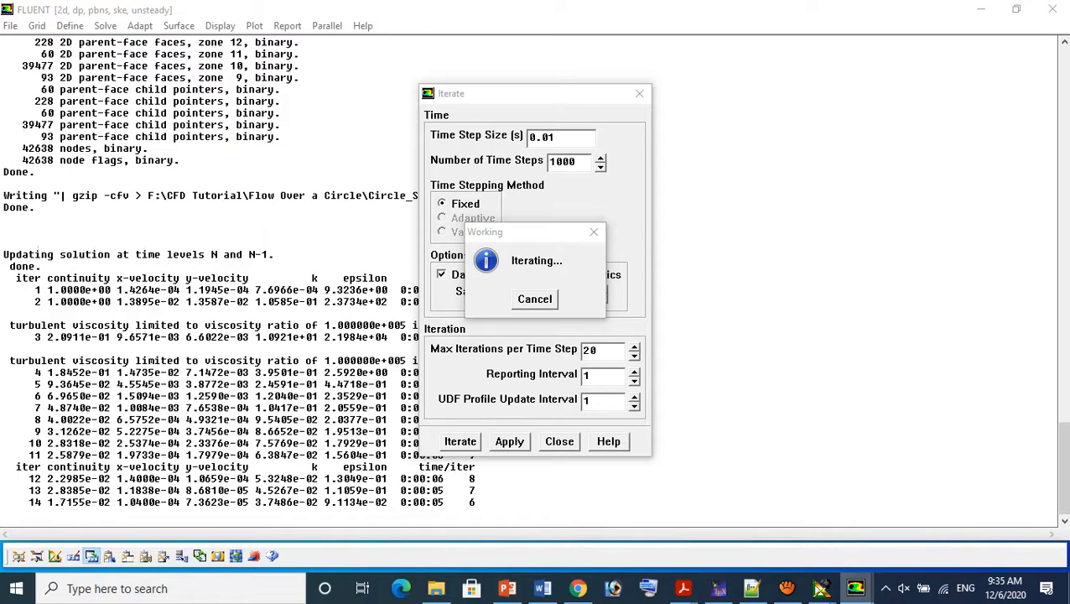
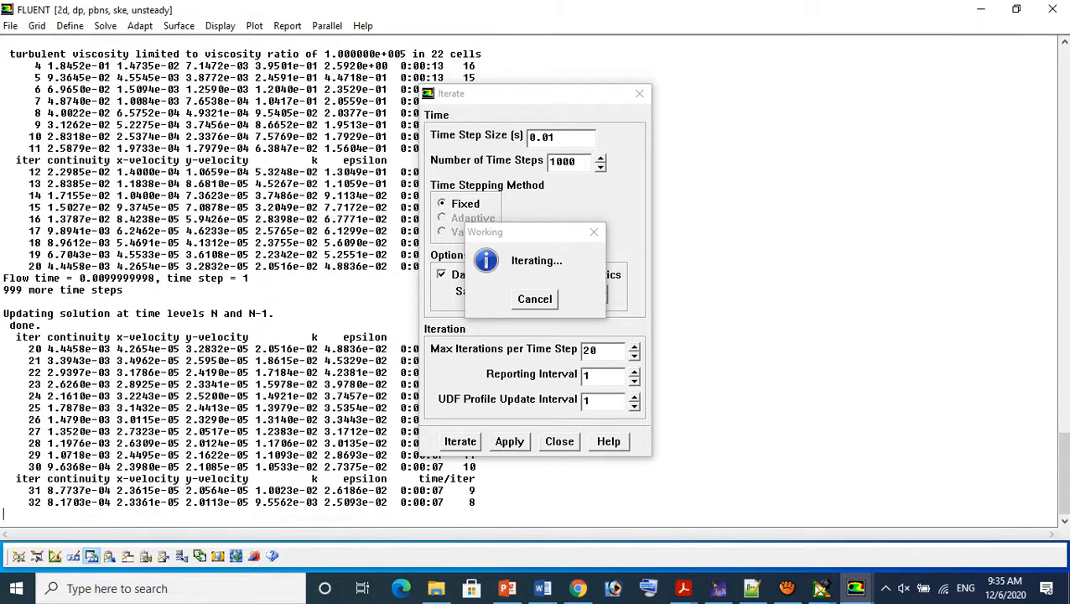
Check the flow time and time step reported at the end of the calculation
{"action": "left_click", "coordinate": [787, 588]}
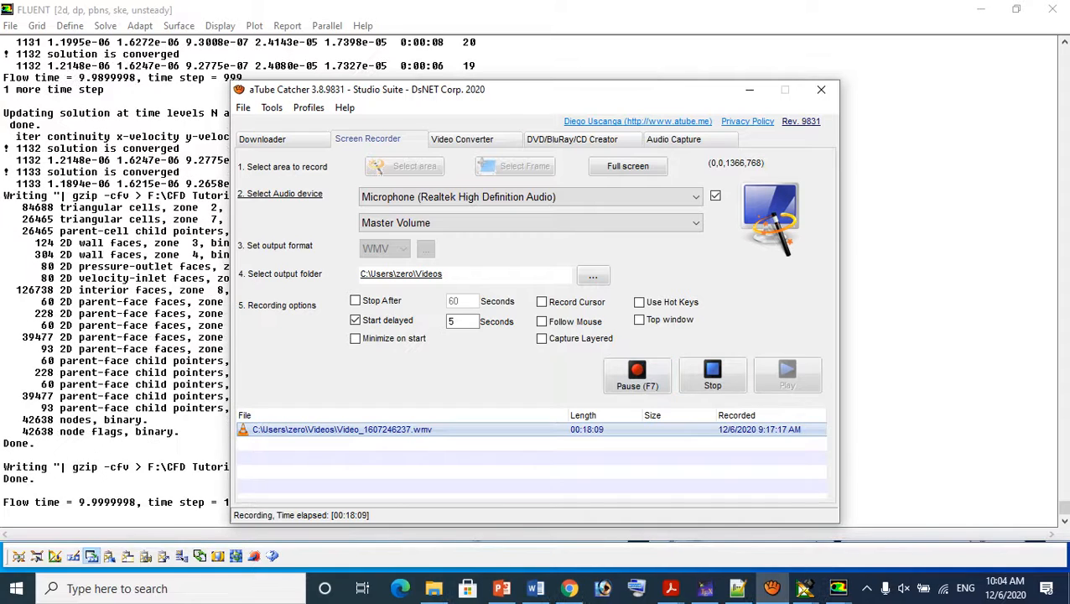
{"action": "left_click", "coordinate": [749, 89]}
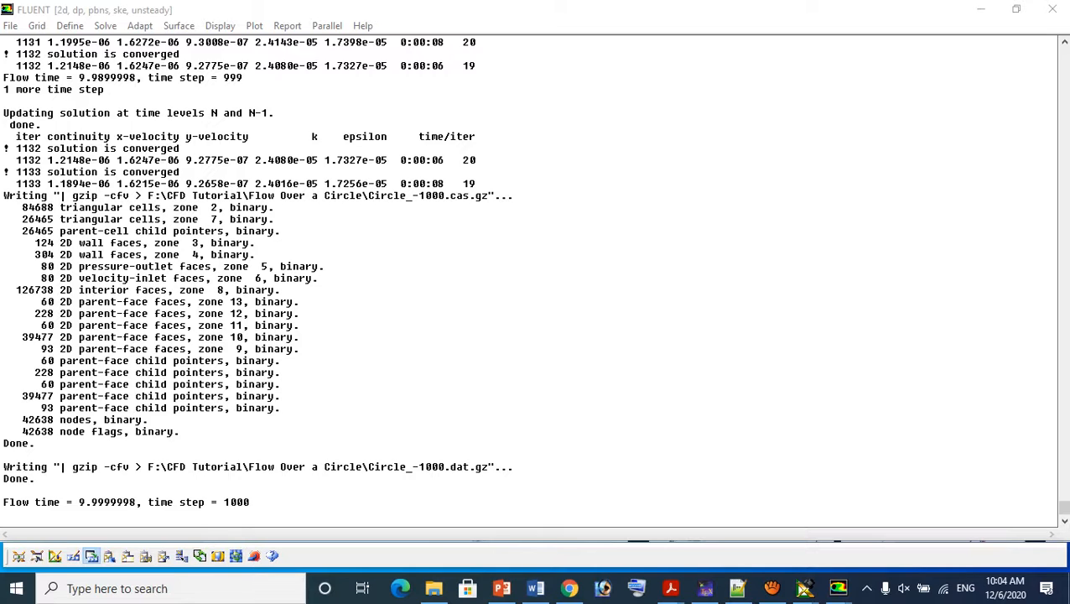
{"action": "left_click_drag", "start_coordinate": [78, 502], "coordinate": [160, 502]}
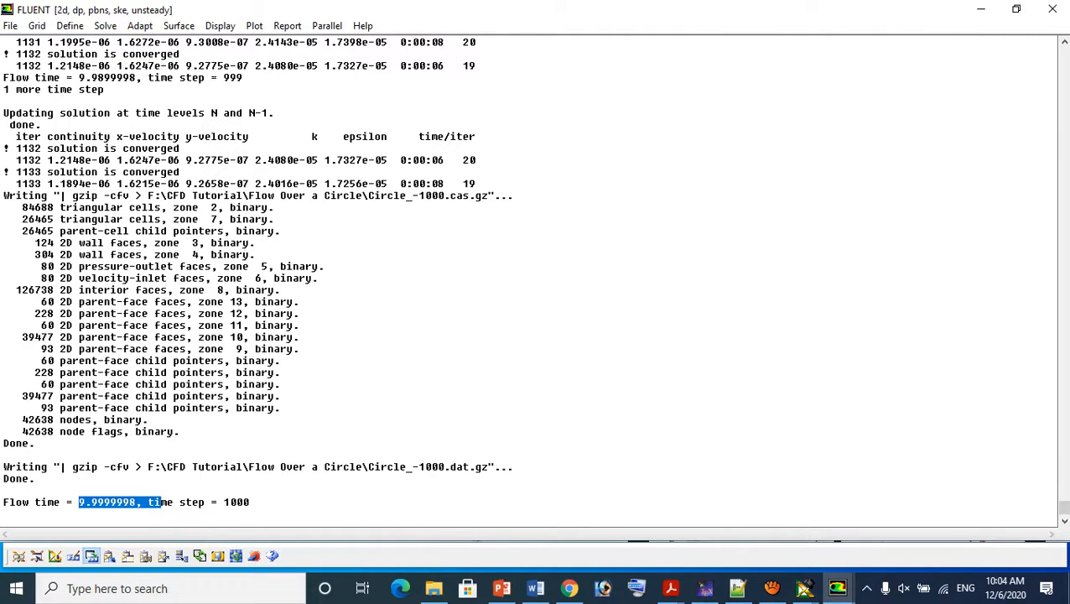
{"action": "left_click", "coordinate": [249, 501]}
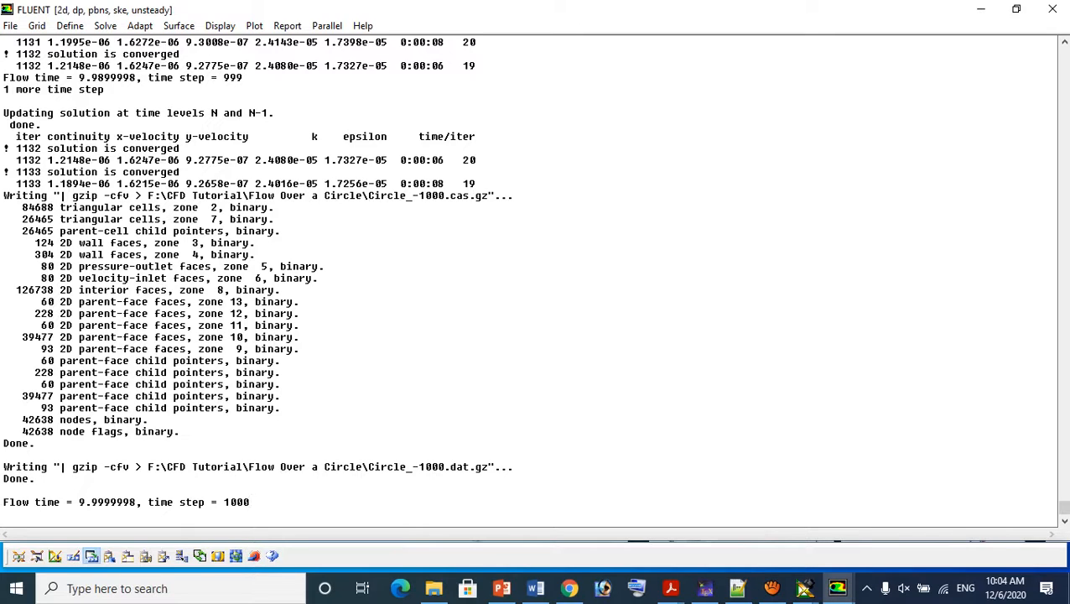
{"action": "mouse_move", "coordinate": [837, 587]}
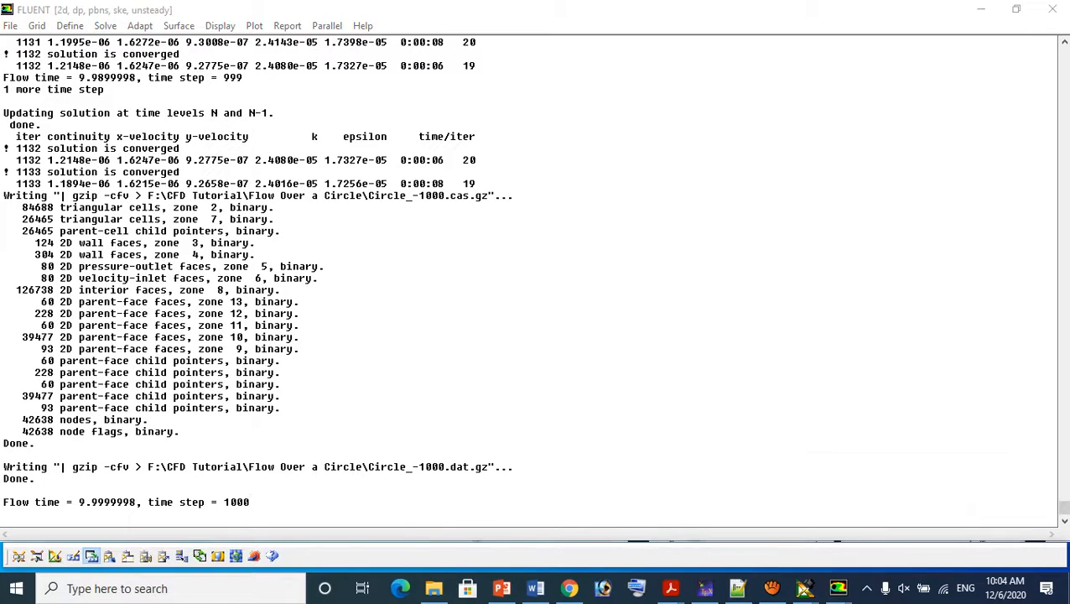
Display filled contours of velocity magnitude
{"action": "left_click", "coordinate": [220, 25]}
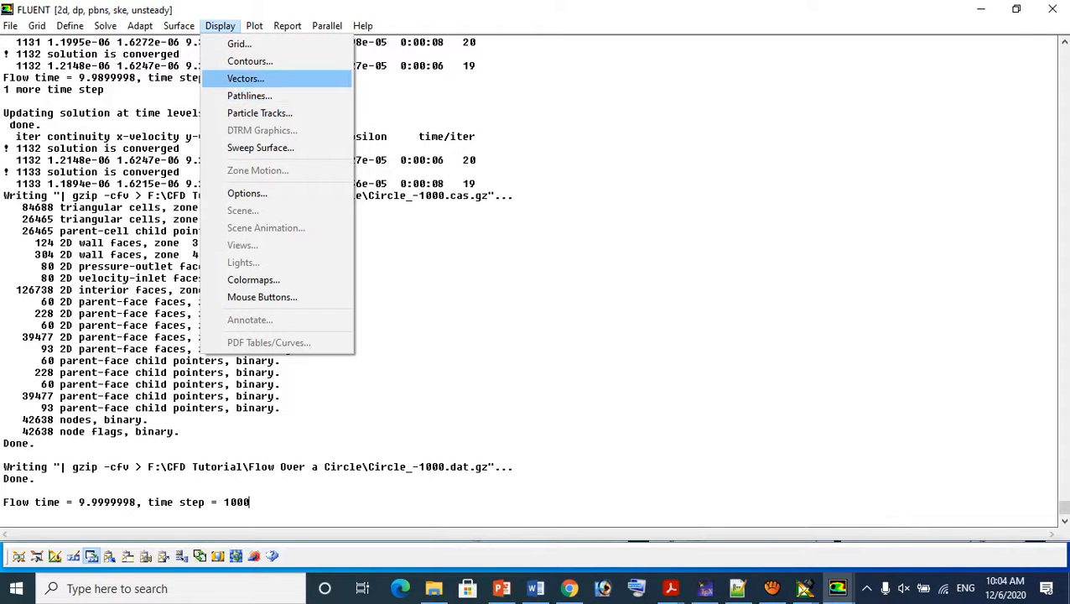
{"action": "left_click", "coordinate": [245, 61]}
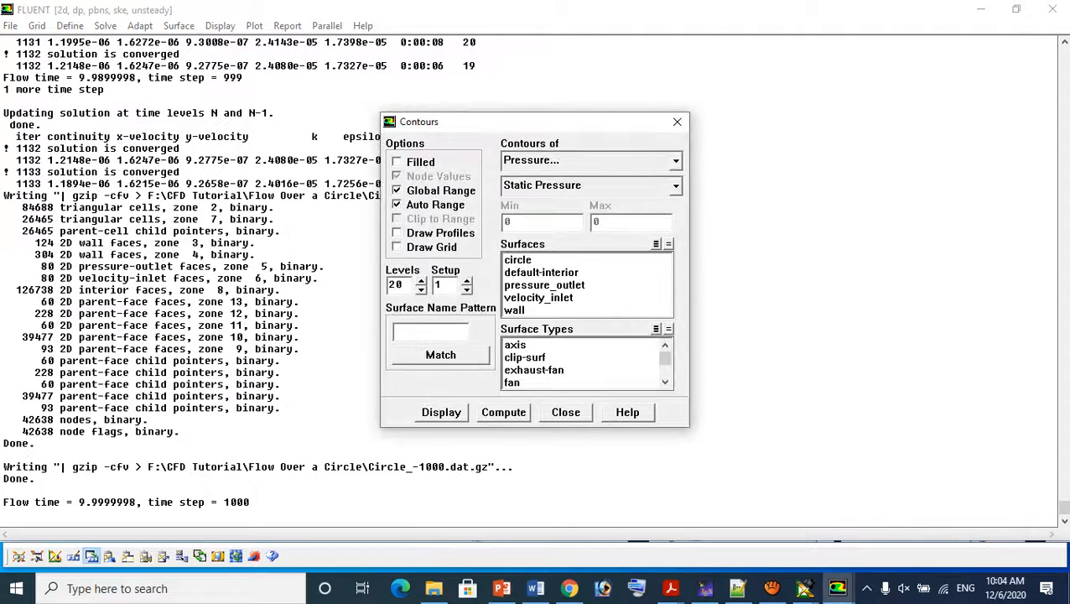
{"action": "left_click", "coordinate": [398, 162]}
{"action": "left_click", "coordinate": [676, 161]}
{"action": "left_click", "coordinate": [553, 205]}
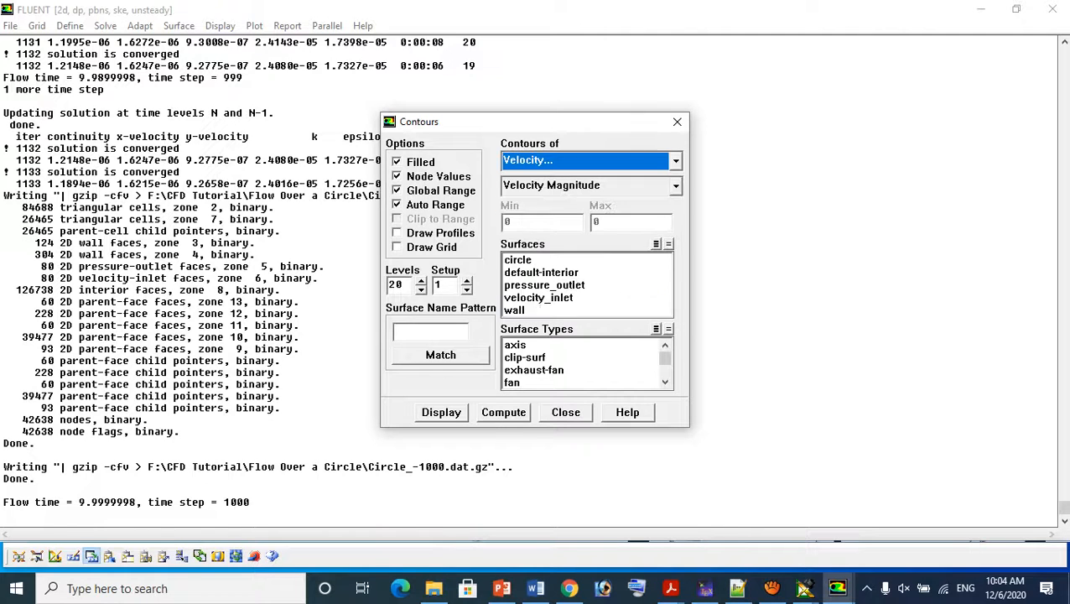
{"action": "left_click", "coordinate": [441, 413]}
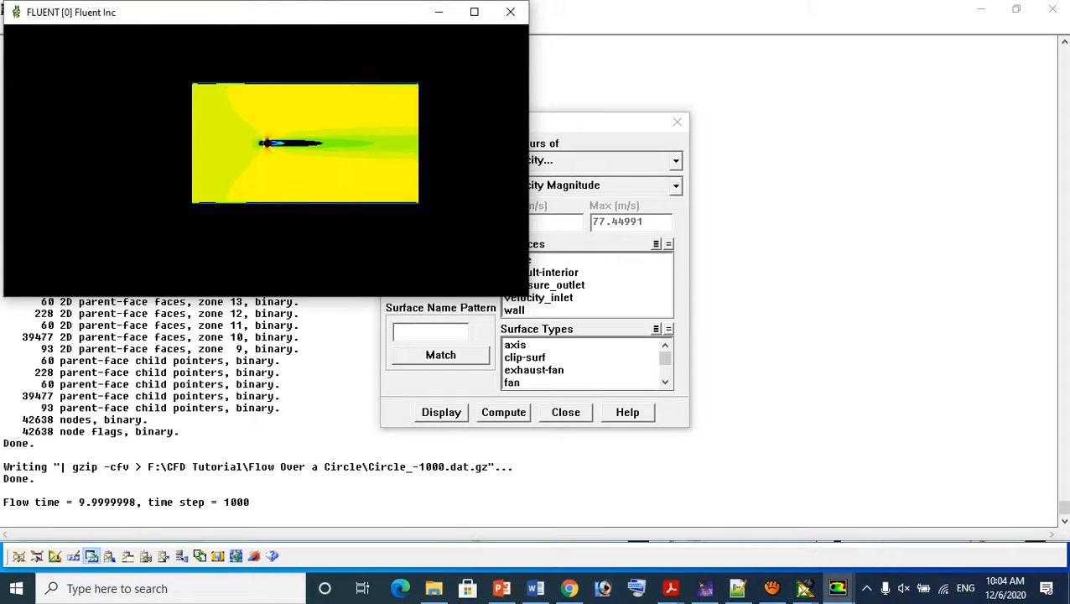
Examine the velocity magnitude contours close up around the circle at full window size, and close the plot
{"action": "left_click", "coordinate": [474, 12]}
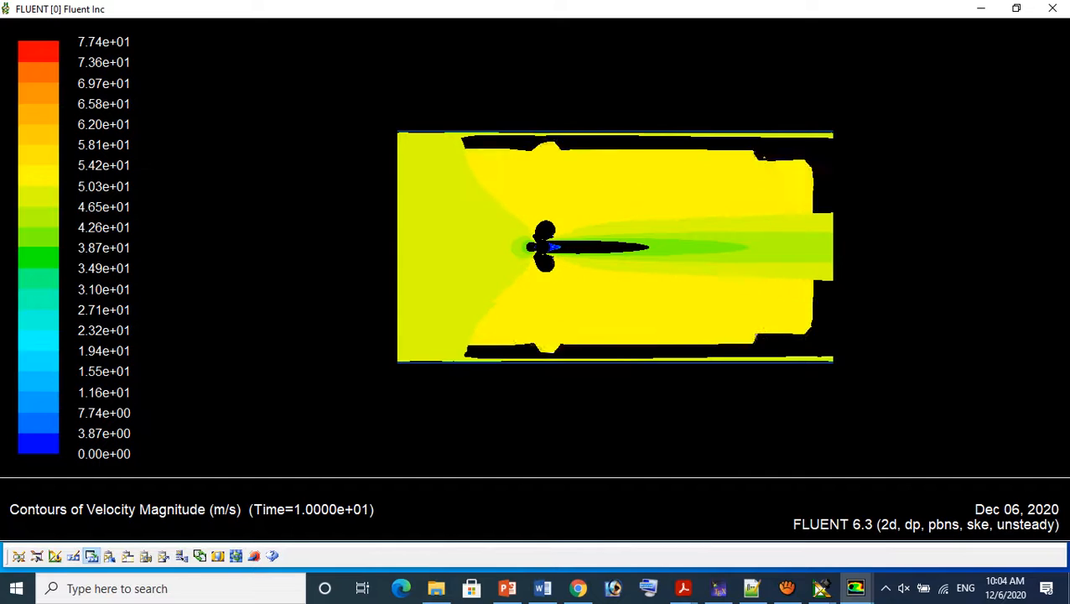
{"action": "middle_click_drag", "start_coordinate": [451, 202], "coordinate": [616, 285]}
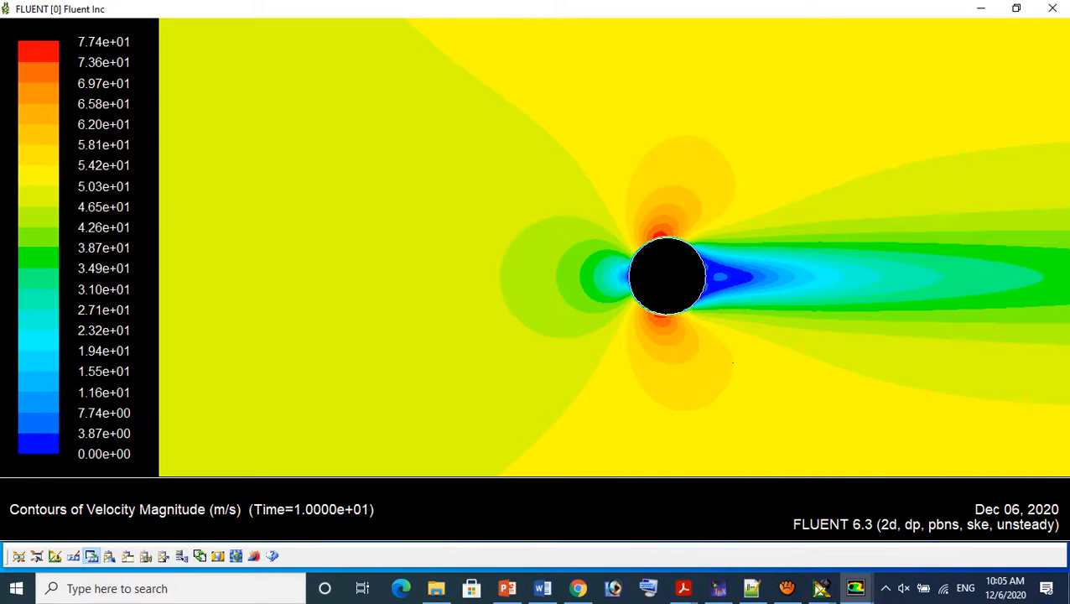
{"action": "left_click", "coordinate": [1052, 8]}
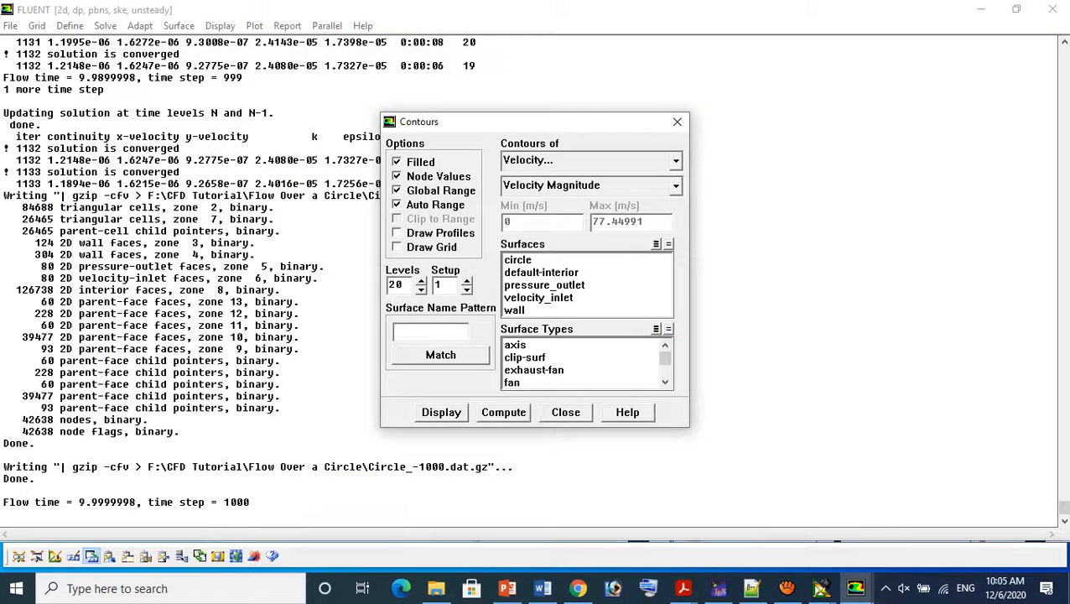
Browse the available velocity variables and set the contour quantity to X Velocity
{"action": "left_click", "coordinate": [675, 160]}
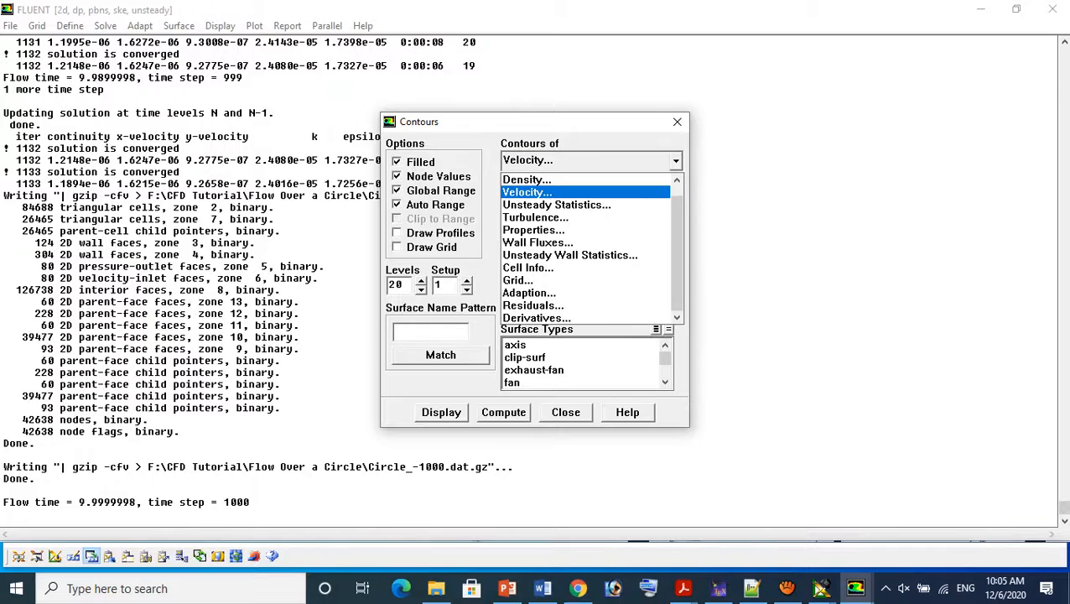
{"action": "left_click", "coordinate": [537, 192]}
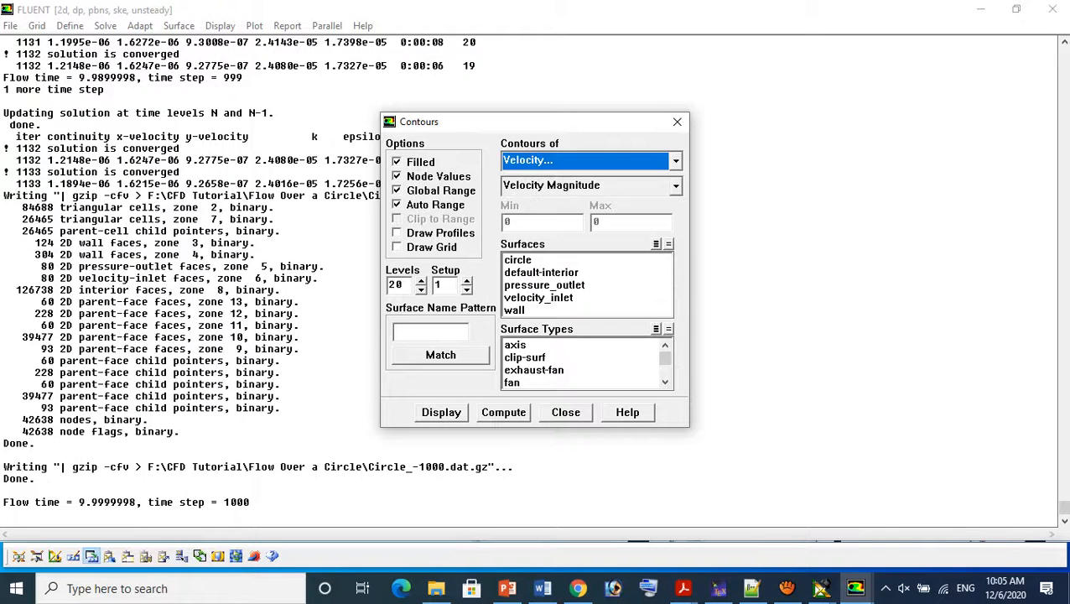
{"action": "left_click", "coordinate": [676, 186]}
{"action": "scroll", "coordinate": [586, 254], "scroll_direction": "down", "scroll_amount": 3}
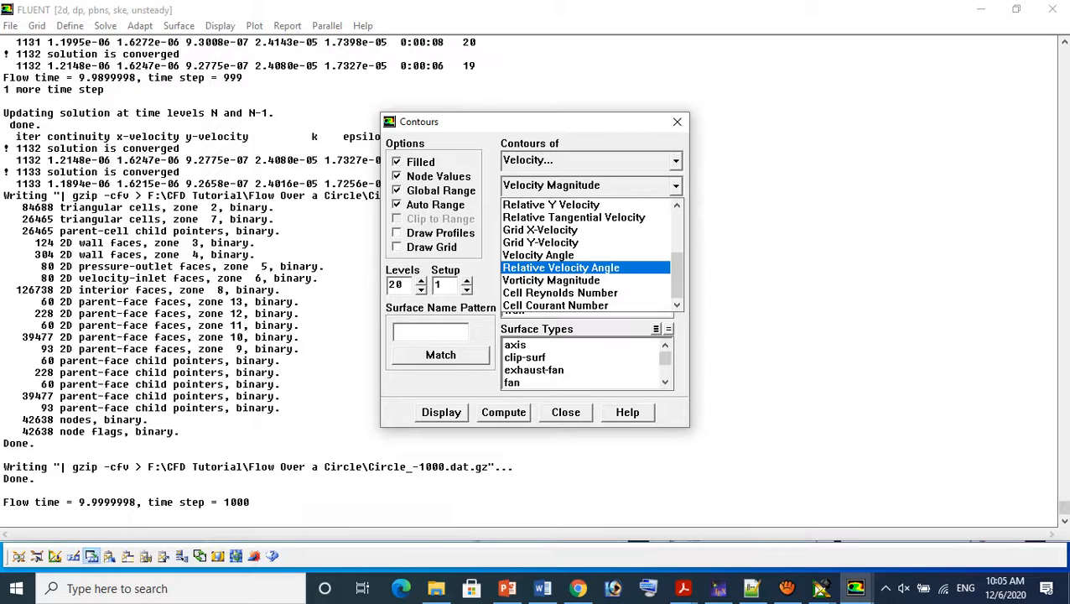
{"action": "scroll", "coordinate": [587, 254], "scroll_direction": "up", "scroll_amount": 1}
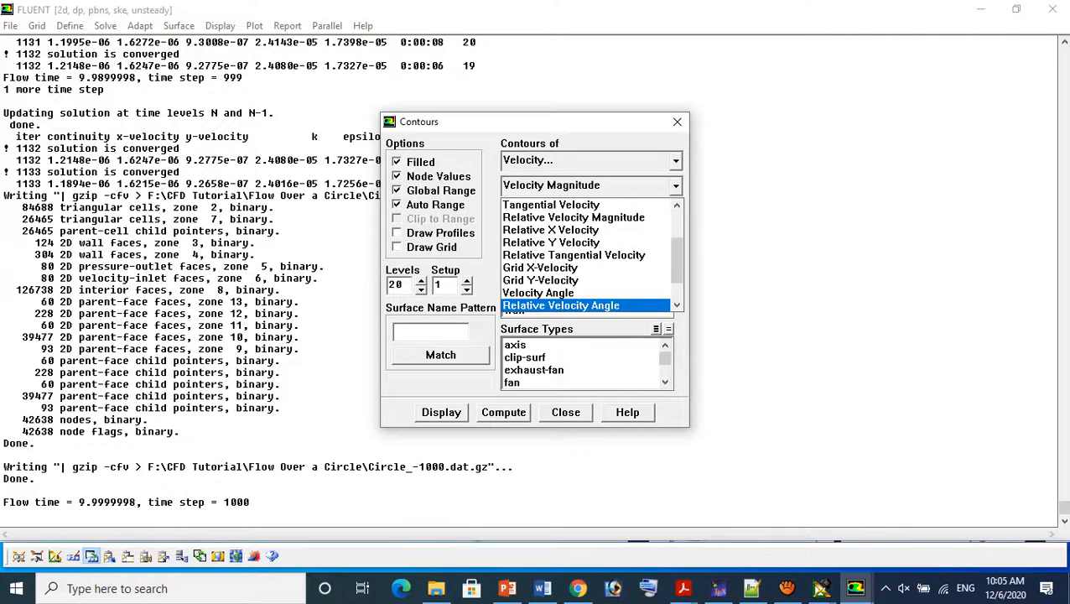
{"action": "scroll", "coordinate": [587, 255], "scroll_direction": "up", "scroll_amount": 2}
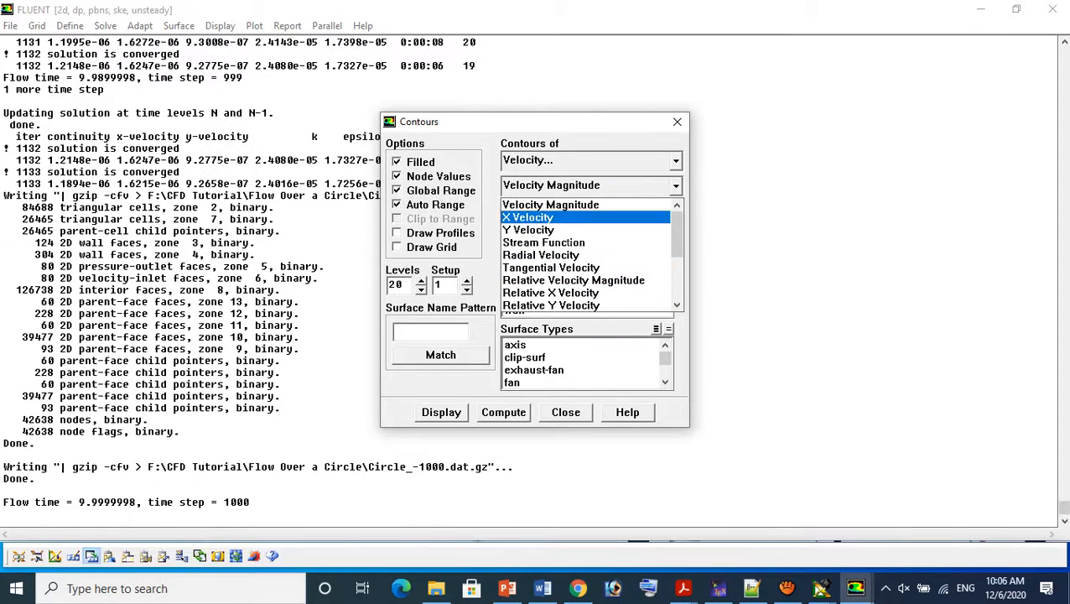
{"action": "left_click", "coordinate": [529, 217]}
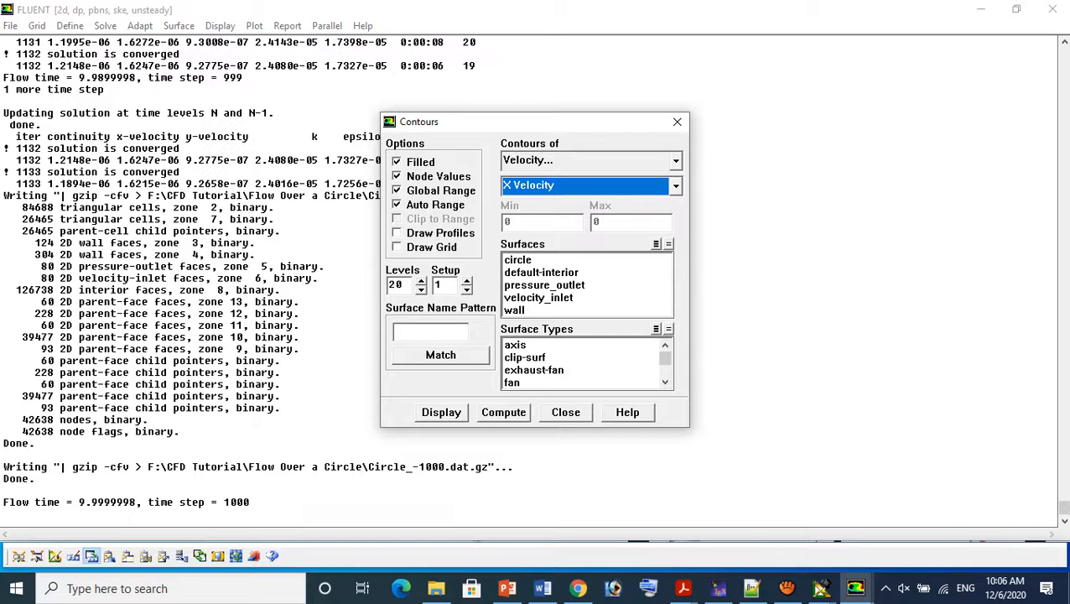
Display filled contours of Mean Velocity Magnitude from the unsteady statistics, view them around the circle at full window size, and close the plot
{"action": "left_click", "coordinate": [675, 161]}
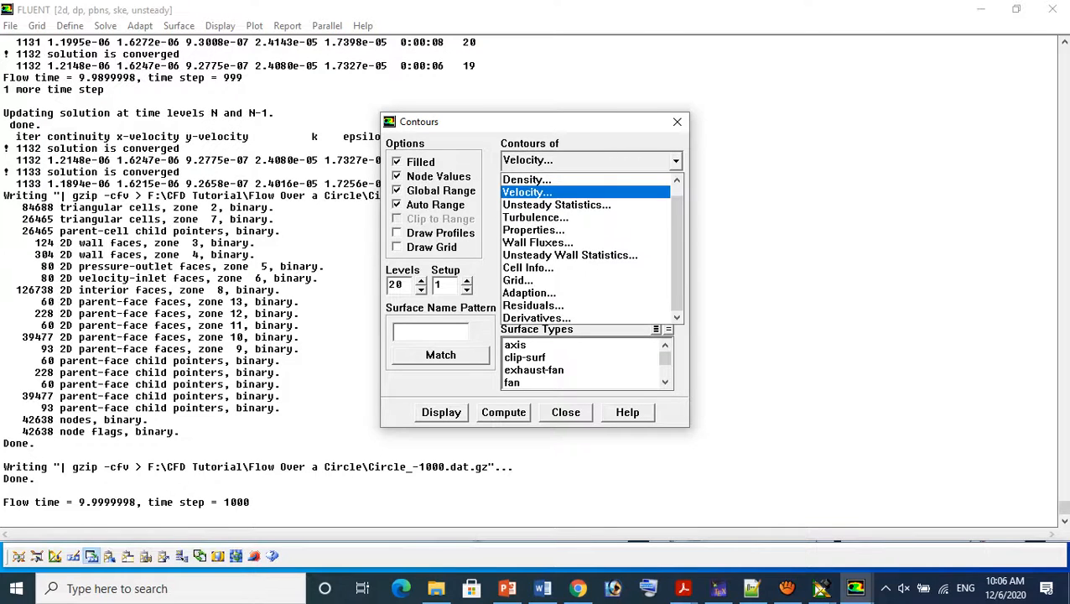
{"action": "left_click", "coordinate": [556, 205]}
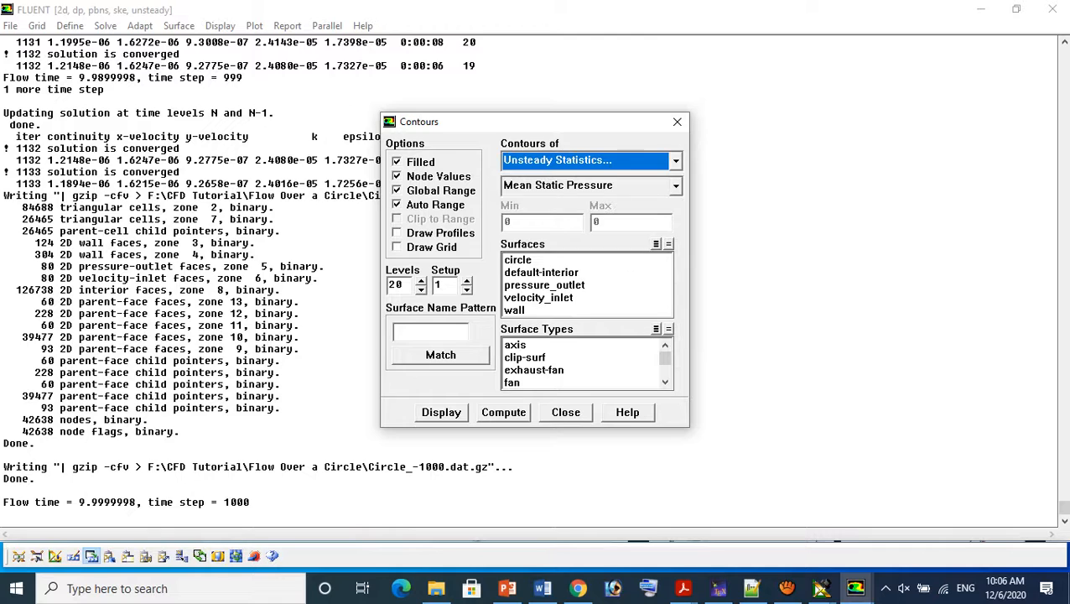
{"action": "left_click", "coordinate": [676, 186]}
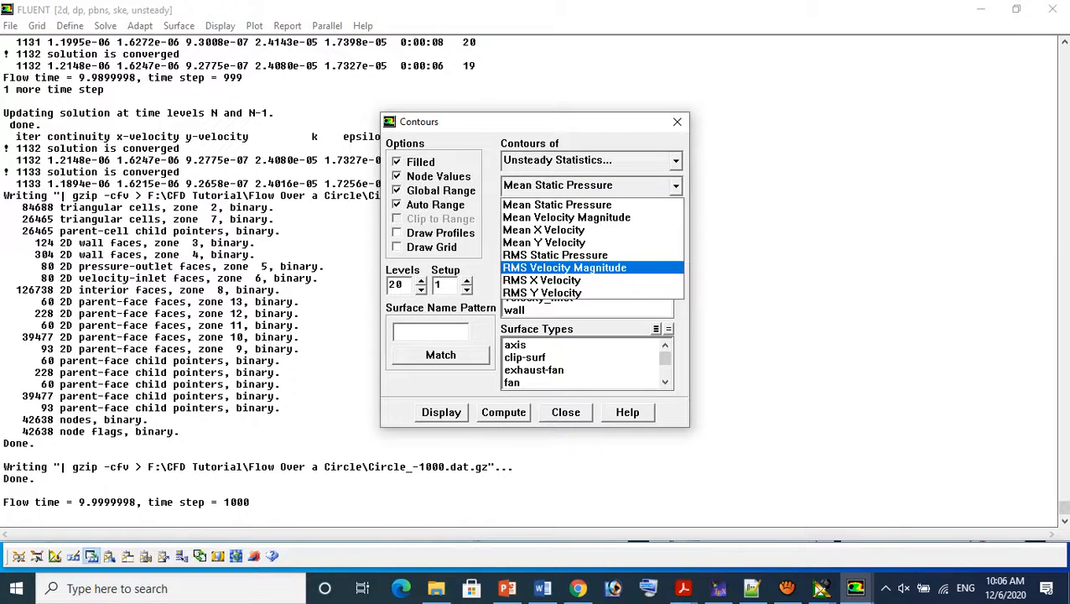
{"action": "left_click", "coordinate": [566, 217]}
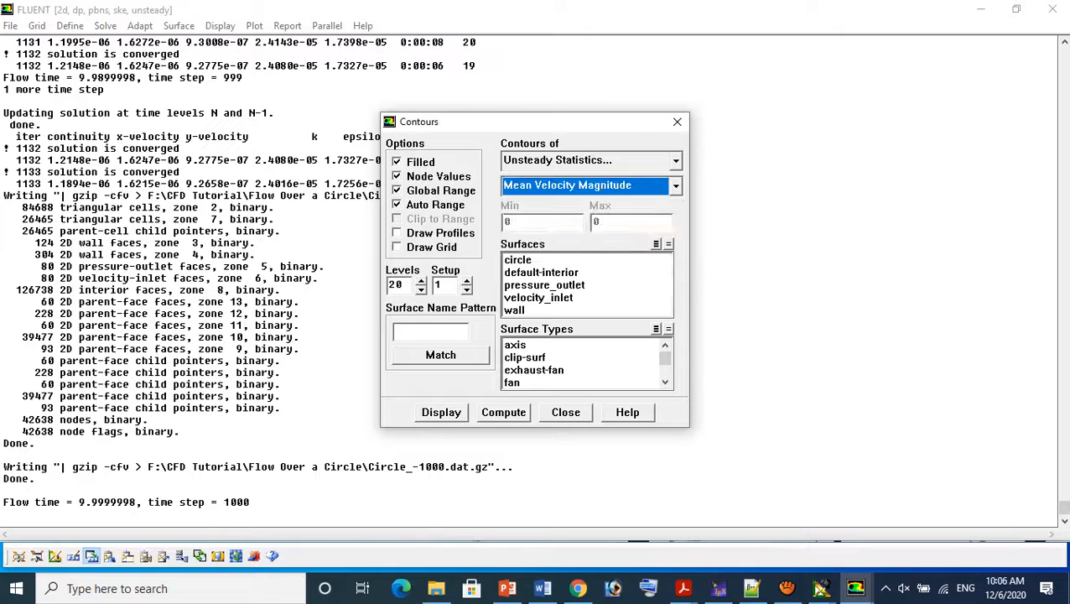
{"action": "left_click", "coordinate": [441, 412]}
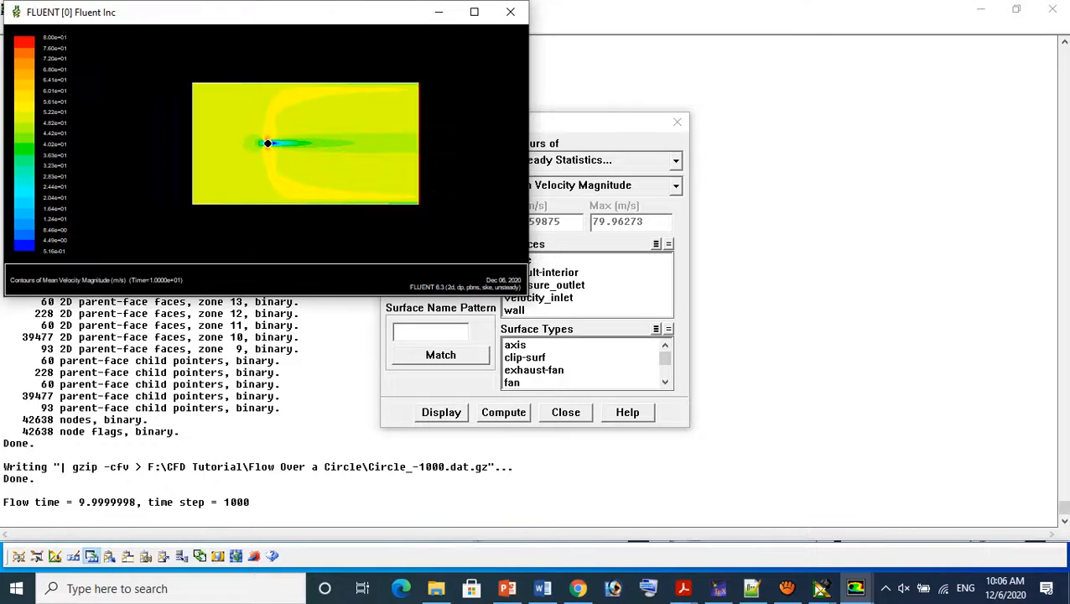
{"action": "left_click", "coordinate": [474, 12]}
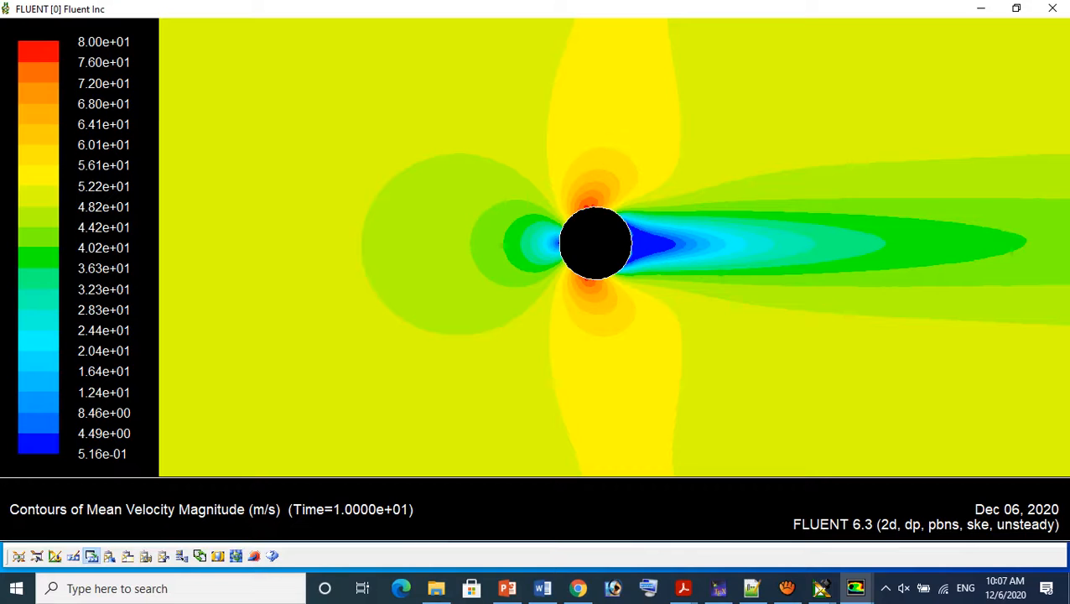
{"action": "left_click", "coordinate": [1051, 9]}
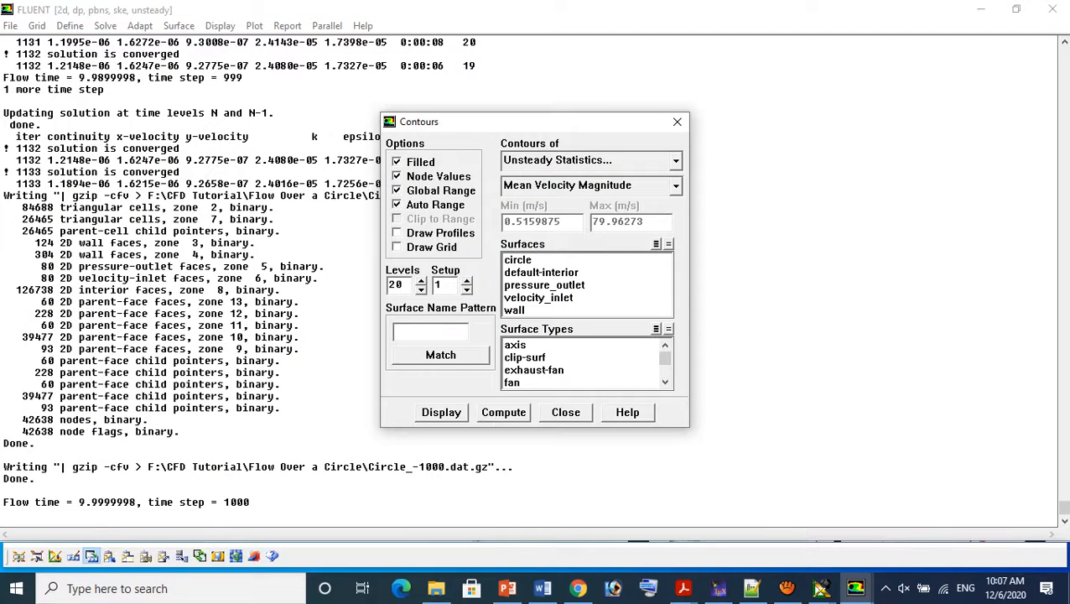
Display filled contours of RMS Velocity Magnitude, view them at full window size, and close the plot and the contour settings
{"action": "left_click", "coordinate": [675, 186]}
{"action": "key", "text": "Down"}
{"action": "key", "text": "Down"}
{"action": "key", "text": "Down"}
{"action": "key", "text": "Down"}
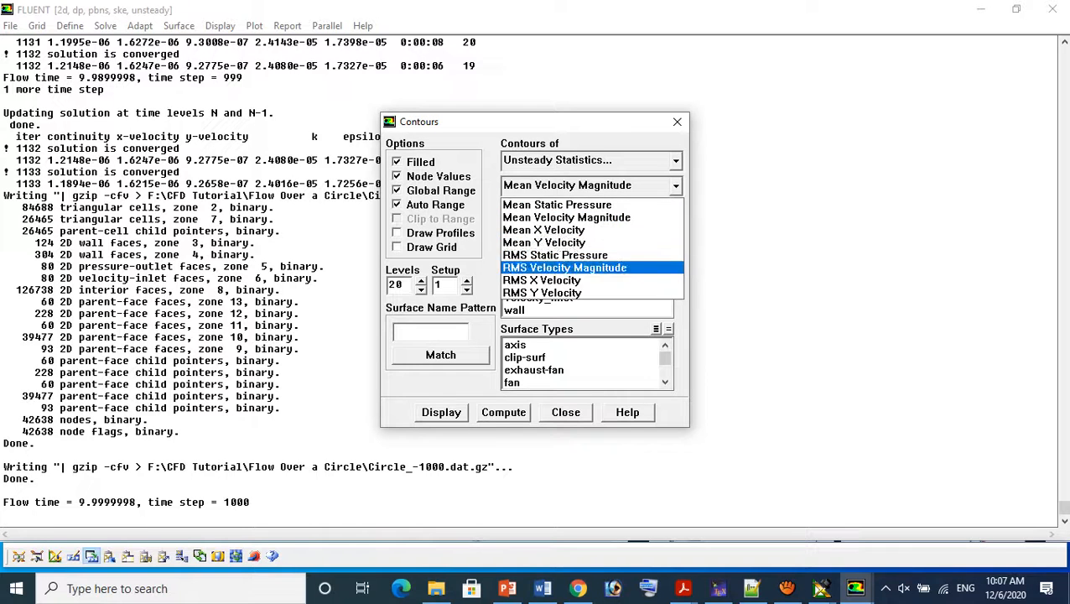
{"action": "key", "text": "Return"}
{"action": "left_click", "coordinate": [441, 413]}
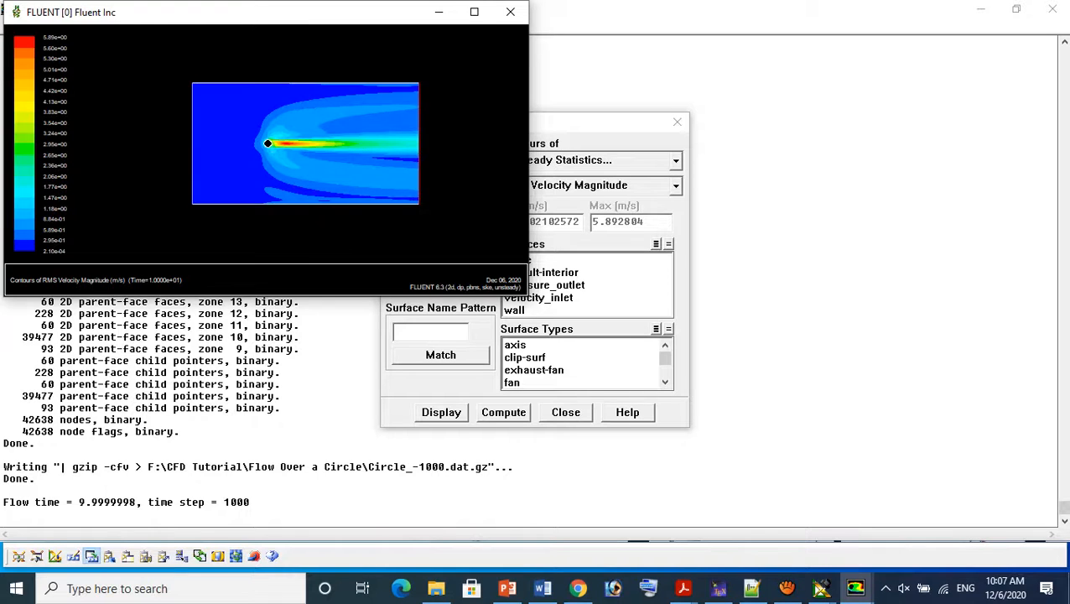
{"action": "left_click", "coordinate": [473, 12]}
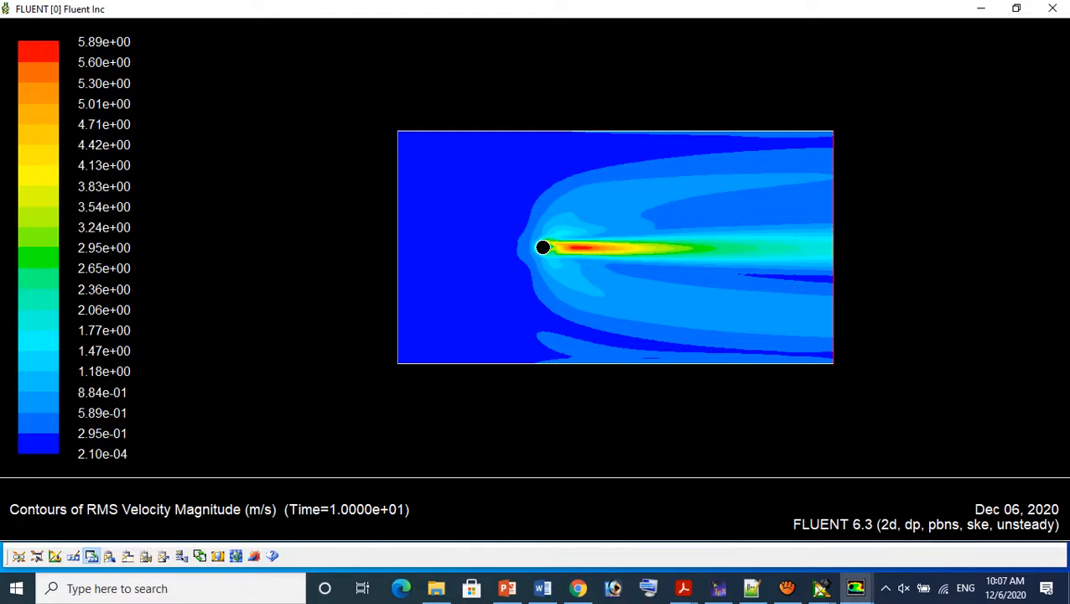
{"action": "left_click", "coordinate": [1052, 8]}
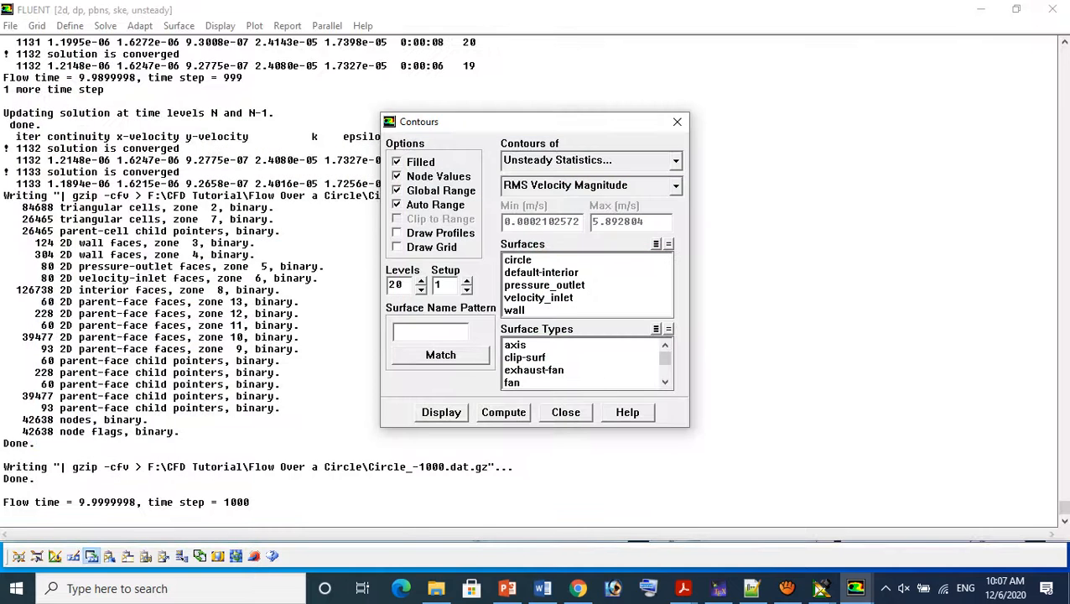
{"action": "left_click", "coordinate": [677, 122]}
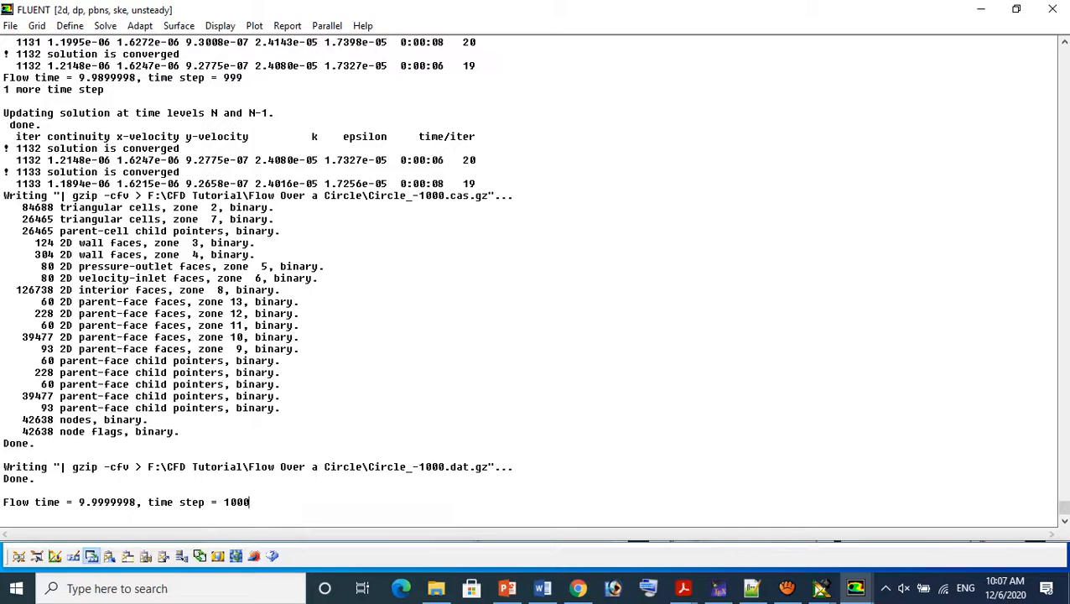
Display velocity vectors coloured by velocity magnitude at full window size
{"action": "left_click", "coordinate": [220, 26]}
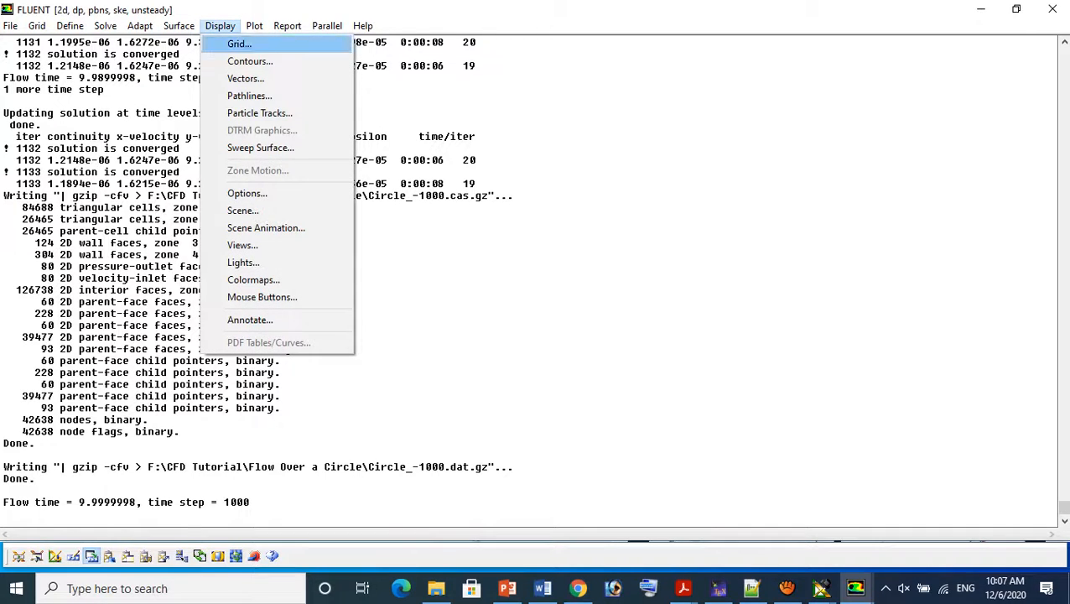
{"action": "left_click", "coordinate": [245, 78]}
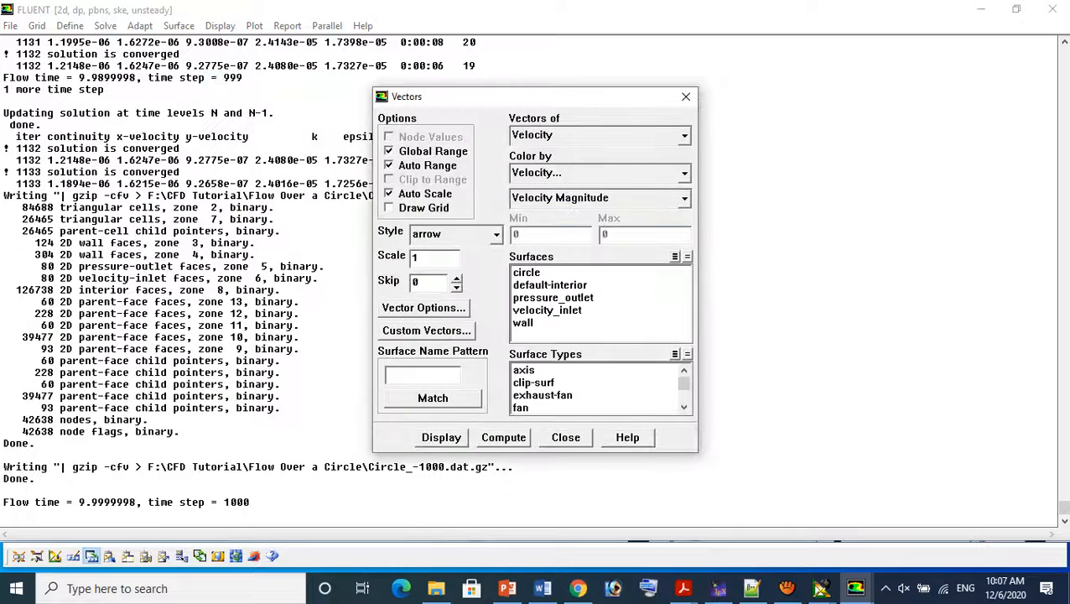
{"action": "left_click", "coordinate": [441, 436]}
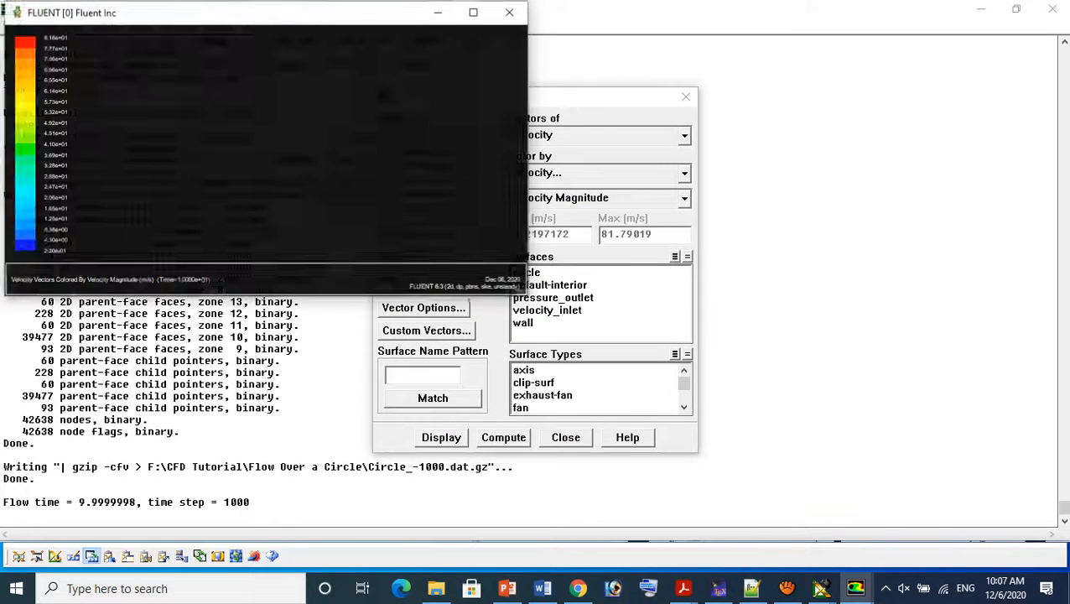
{"action": "left_click", "coordinate": [474, 11]}
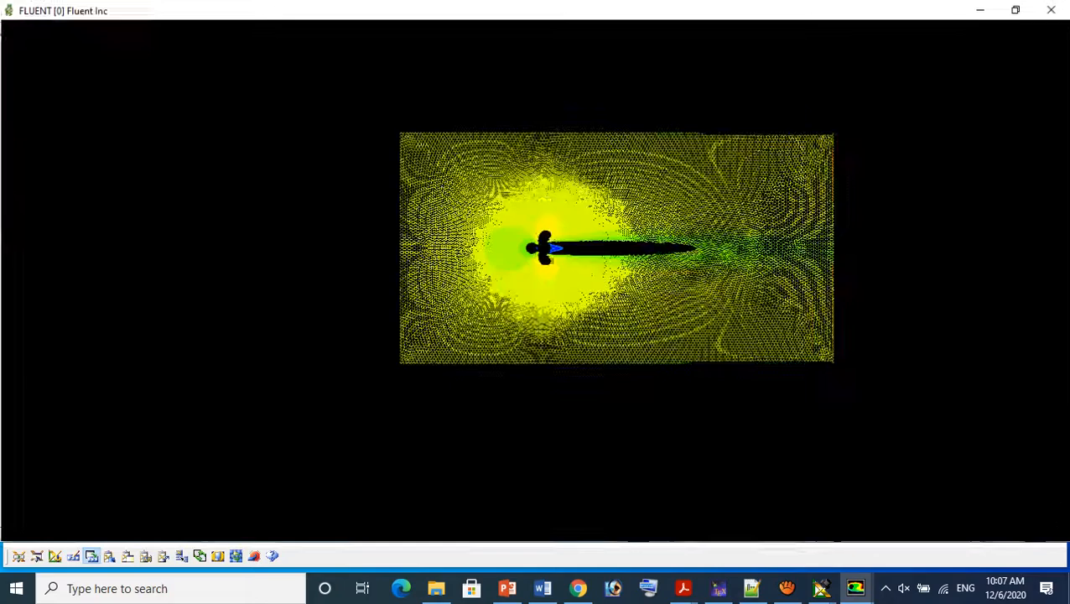
Examine the velocity vectors around the circle and in its wake close up, and close the plot and the vector settings
{"action": "middle_click_drag", "start_coordinate": [528, 245], "coordinate": [558, 280]}
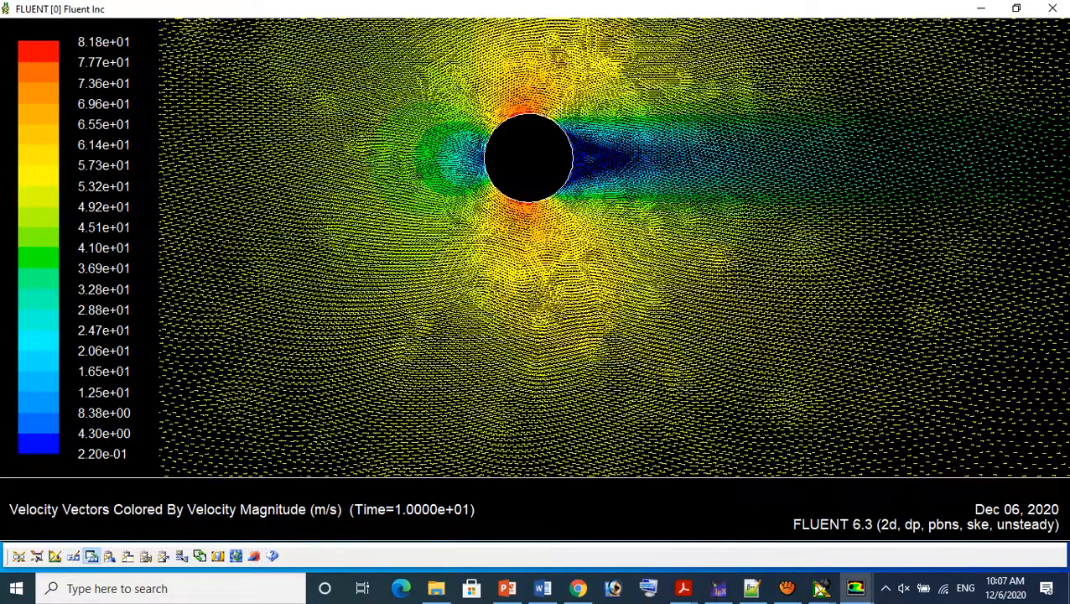
{"action": "middle_click_drag", "start_coordinate": [442, 89], "coordinate": [623, 291]}
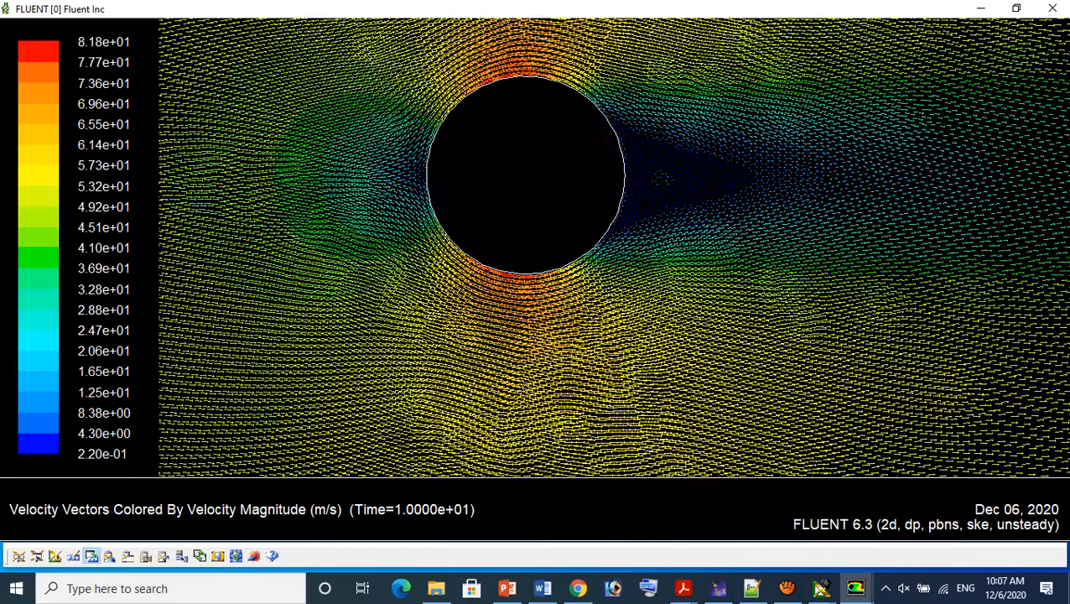
{"action": "middle_click_drag", "start_coordinate": [446, 48], "coordinate": [612, 130]}
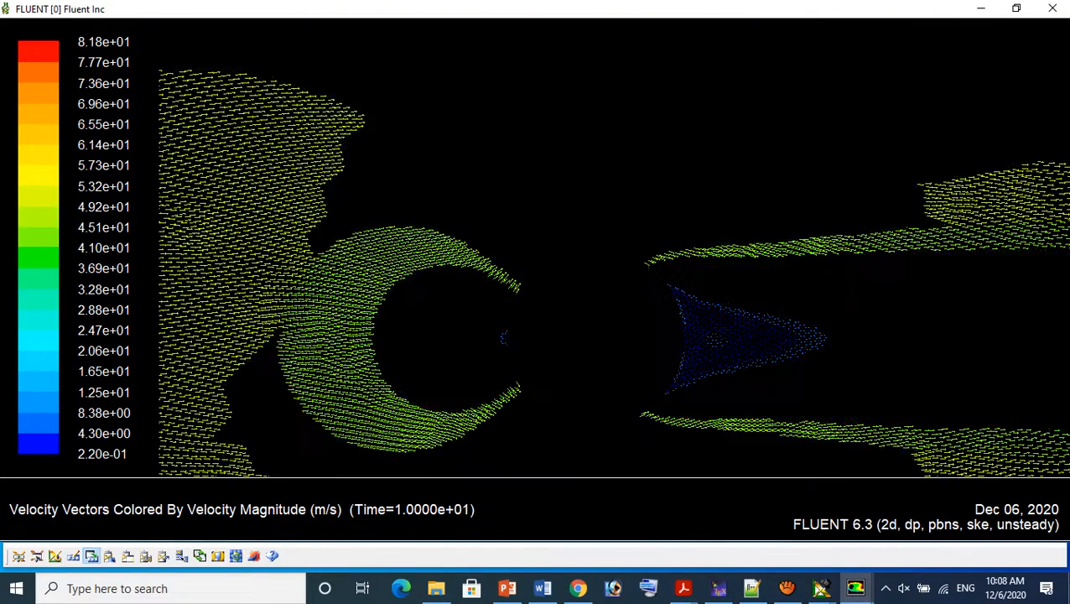
{"action": "middle_click_drag", "start_coordinate": [599, 285], "coordinate": [788, 366]}
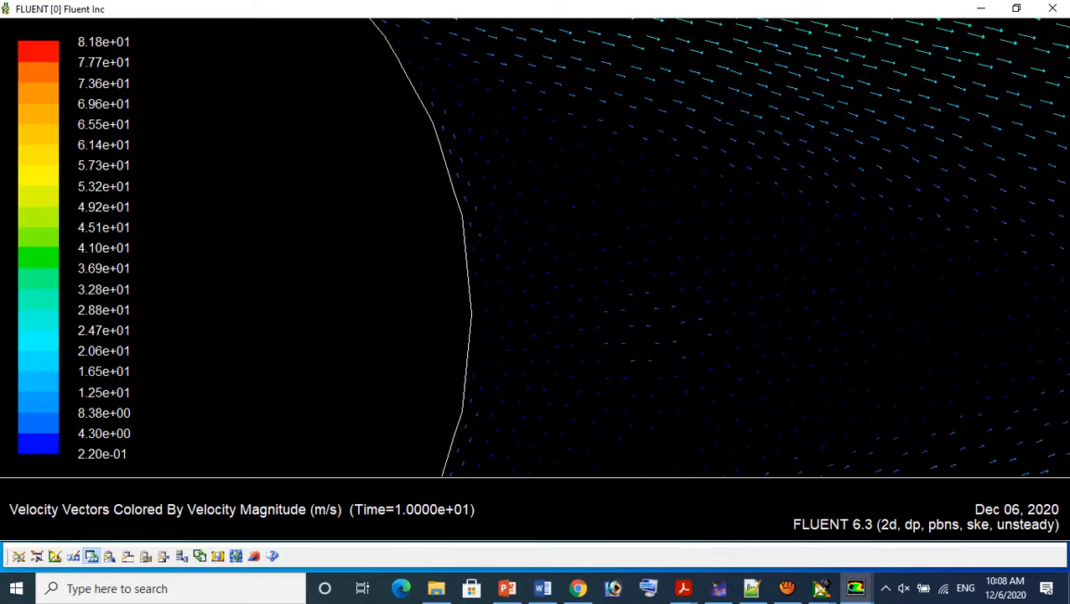
{"action": "middle_click_drag", "start_coordinate": [557, 137], "coordinate": [734, 311]}
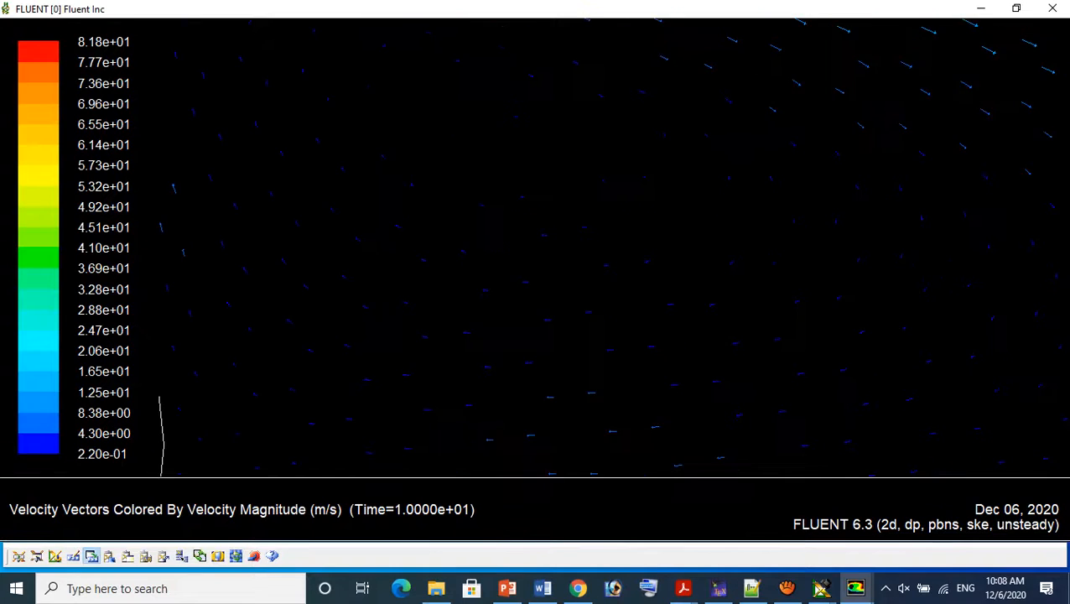
{"action": "middle_click_drag", "start_coordinate": [470, 175], "coordinate": [574, 269]}
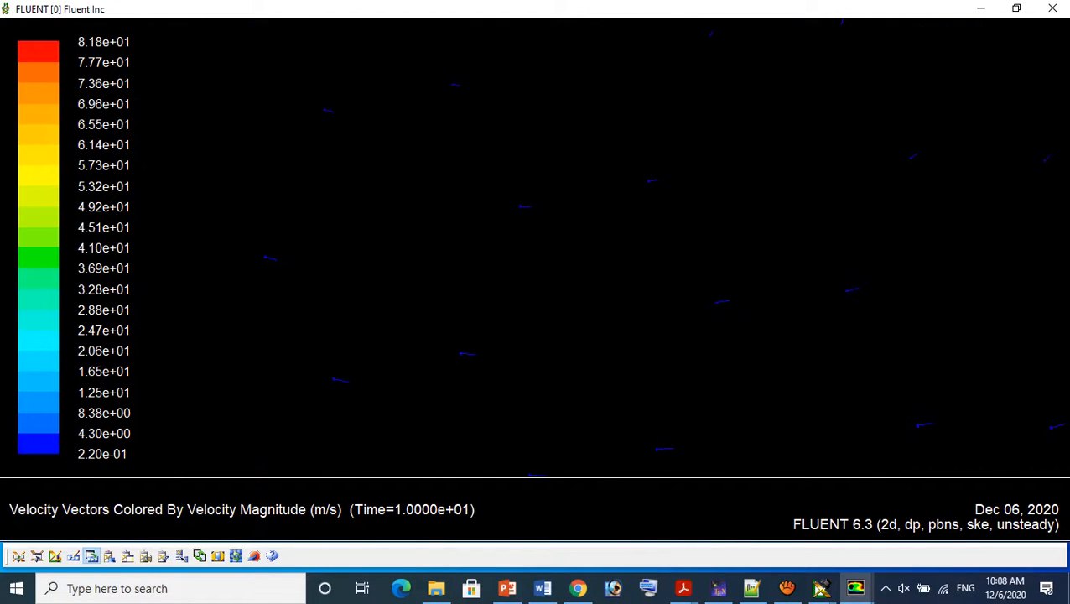
{"action": "left_click", "coordinate": [1052, 9]}
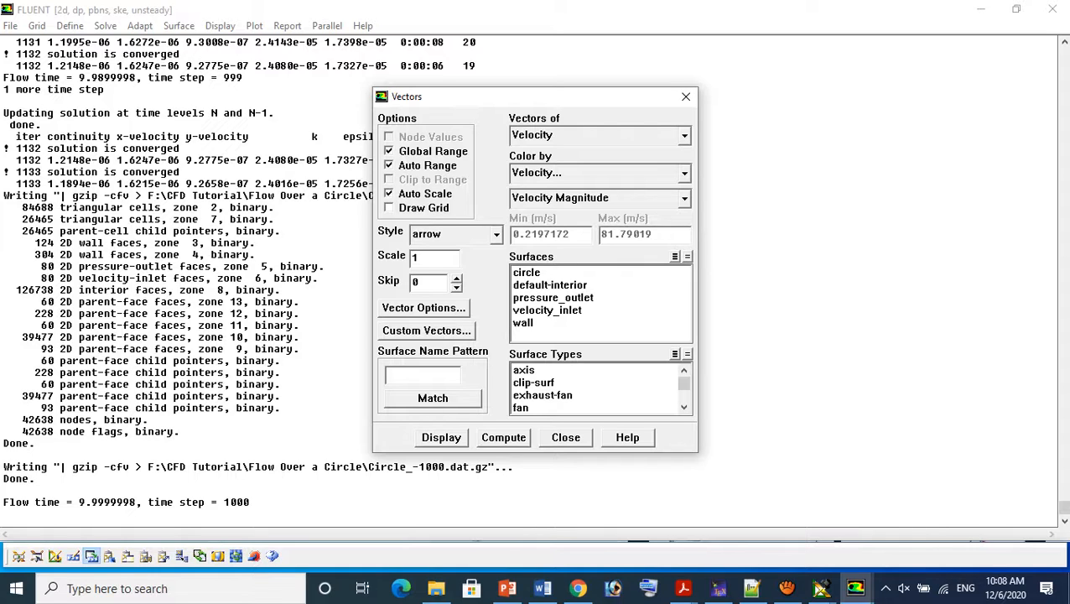
{"action": "left_click", "coordinate": [685, 96]}
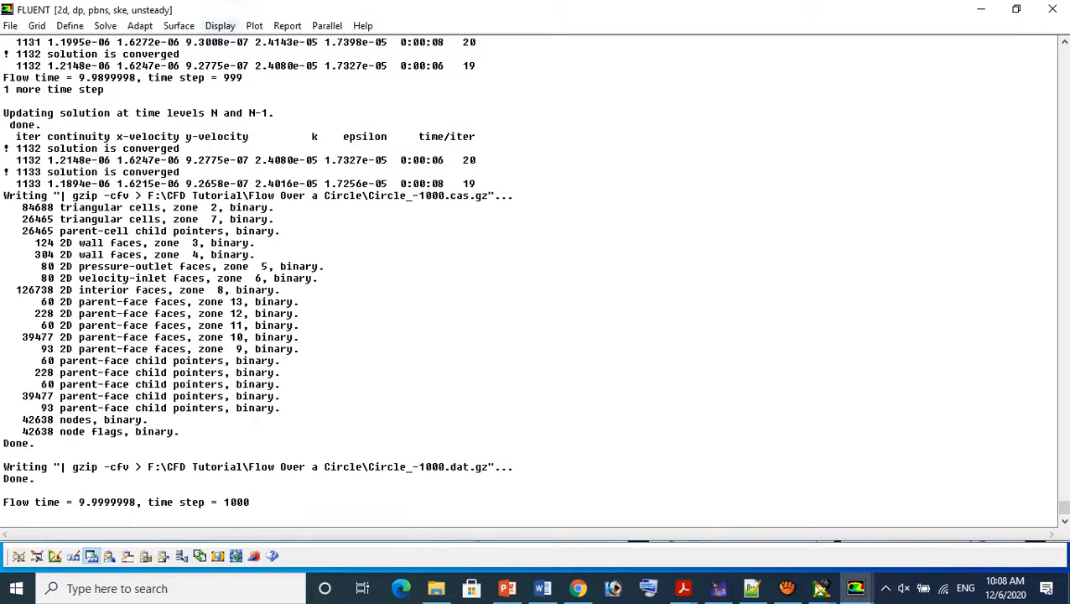
{"action": "left_click", "coordinate": [220, 25]}
{"action": "left_click", "coordinate": [249, 96]}
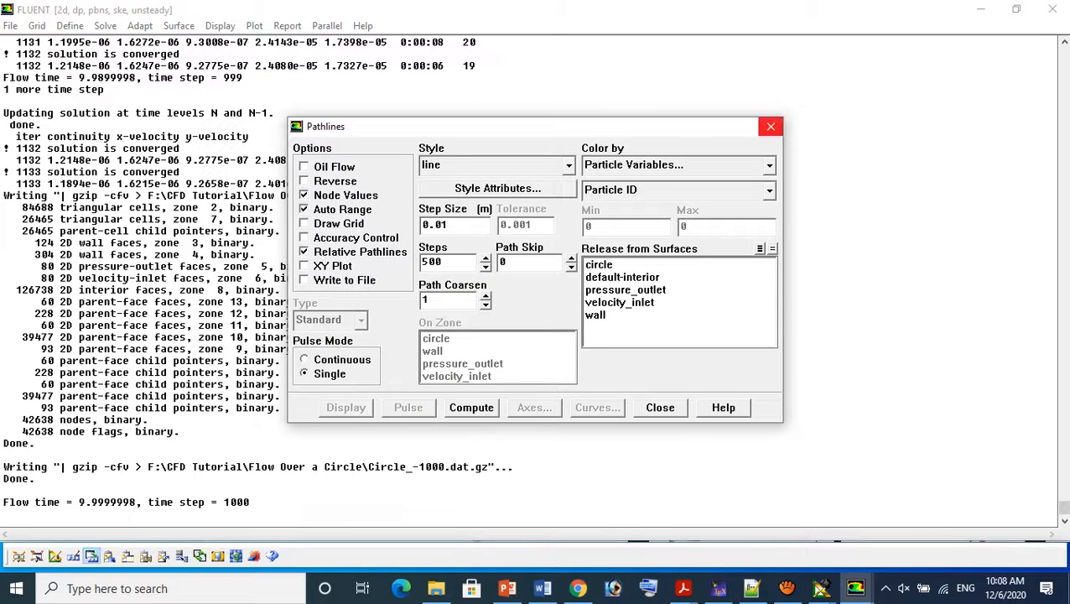
{"action": "left_click", "coordinate": [770, 125]}
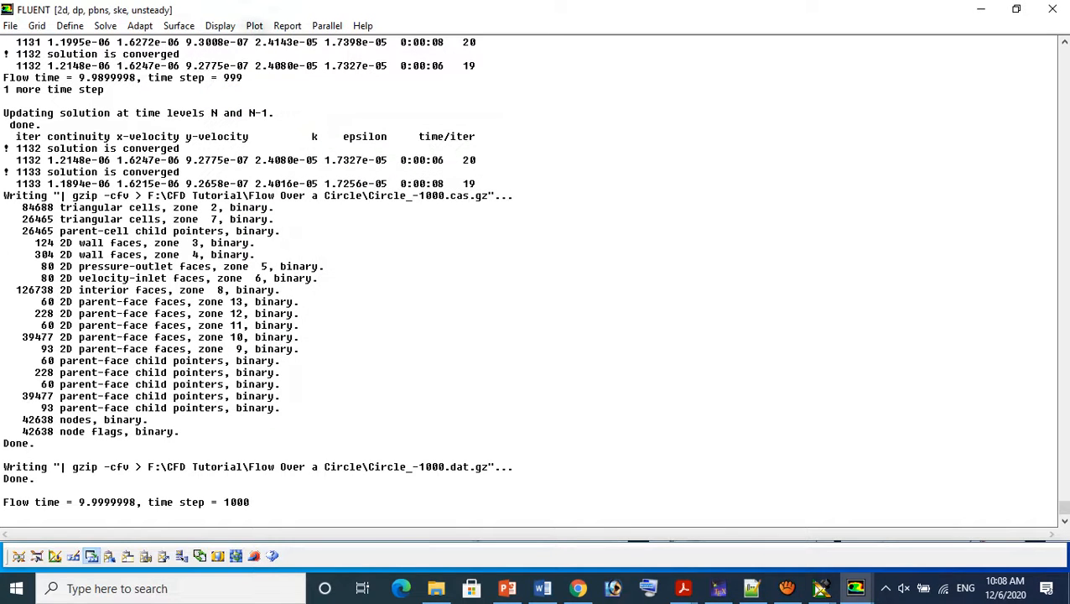
{"action": "left_click", "coordinate": [254, 25]}
{"action": "mouse_move", "coordinate": [220, 25]}
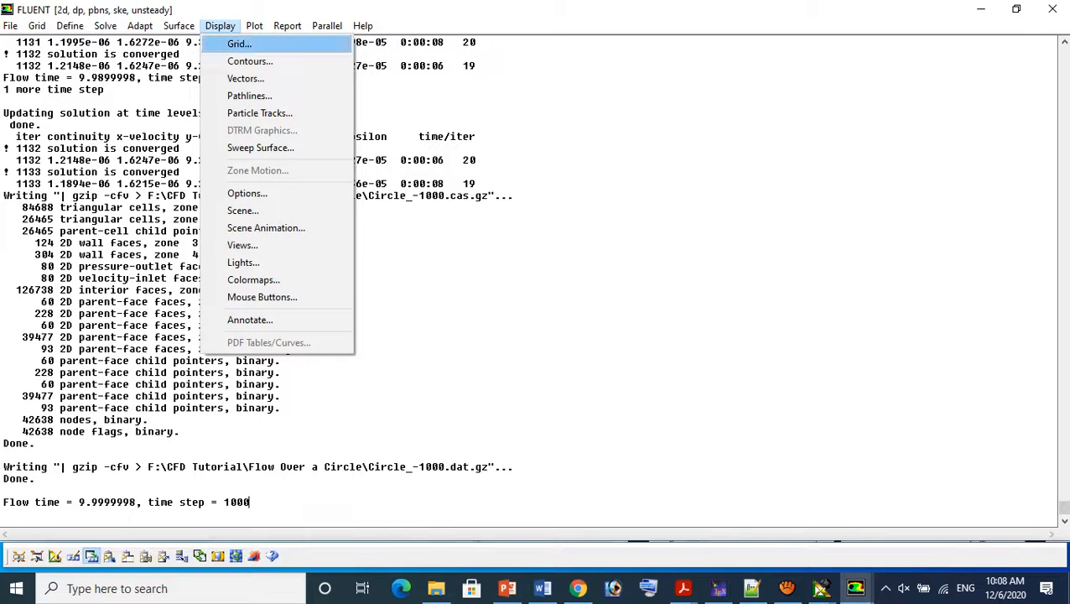
{"action": "left_click", "coordinate": [220, 25]}
Set up pathlines with a path skip of 200, released from all surfaces
{"action": "left_click", "coordinate": [219, 26]}
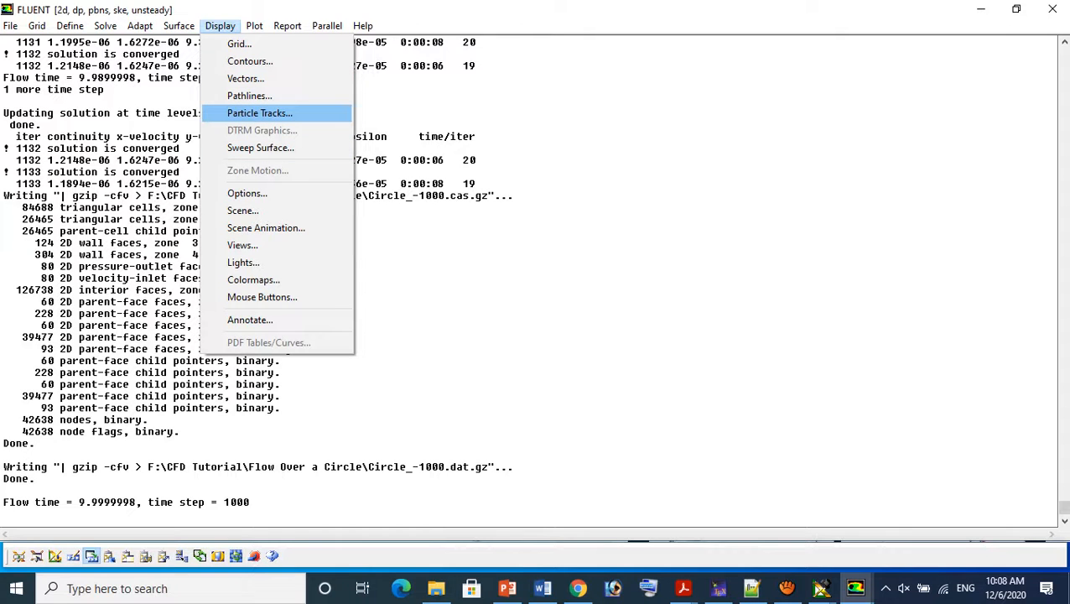
{"action": "key", "text": "Return"}
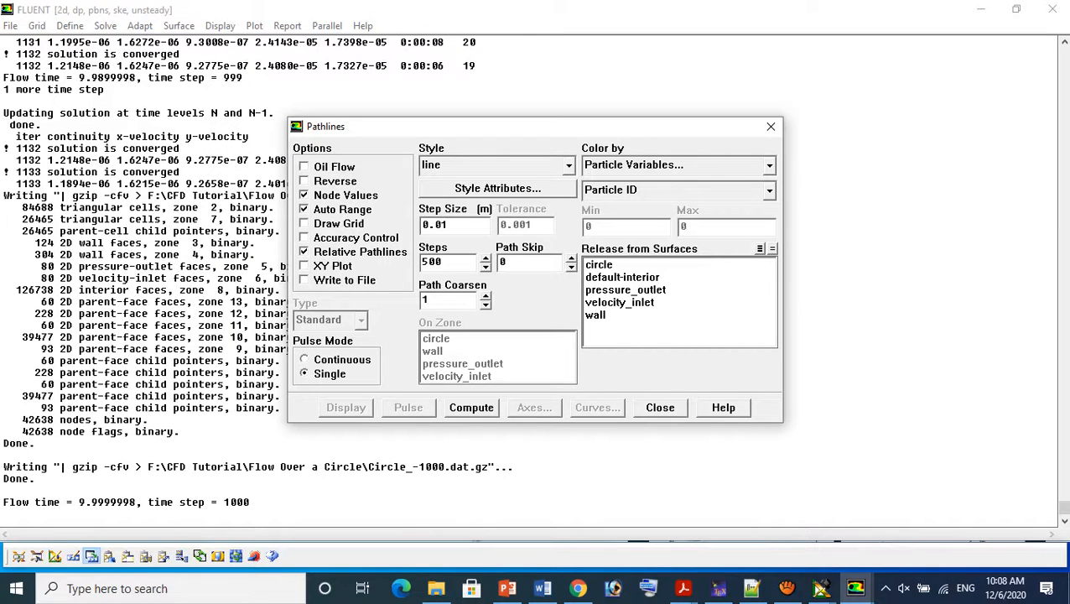
{"action": "double_click", "coordinate": [503, 262]}
{"action": "type", "text": "200"}
{"action": "left_click", "coordinate": [759, 249]}
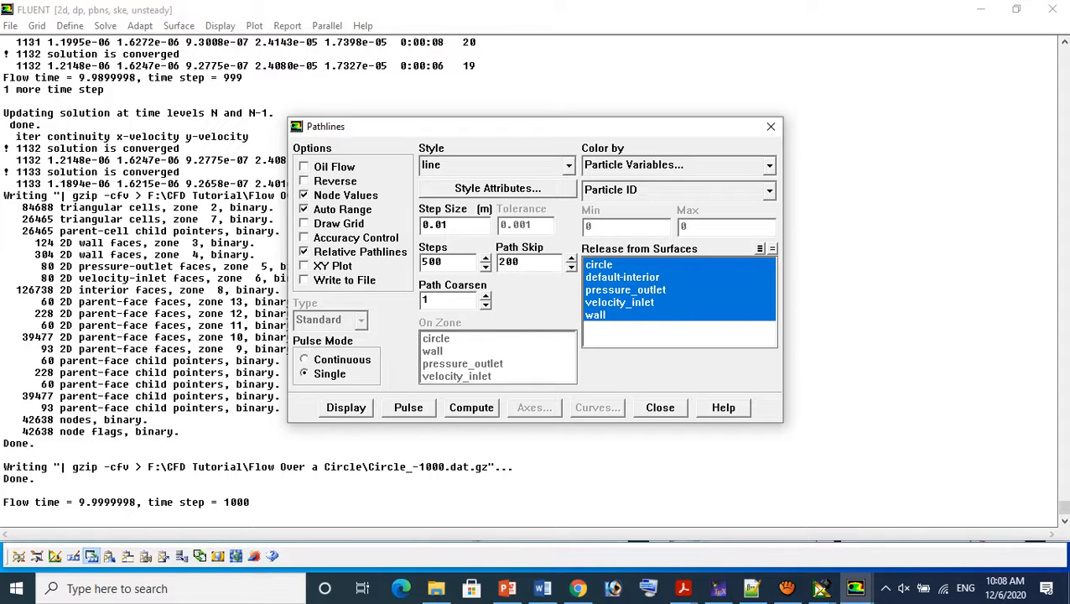
Set the path coarsening to 7 and display the pathlines coloured by Particle ID
{"action": "left_click", "coordinate": [485, 296]}
{"action": "left_click", "coordinate": [485, 296]}
{"action": "left_click", "coordinate": [485, 296]}
{"action": "left_click", "coordinate": [486, 296]}
{"action": "left_click", "coordinate": [485, 296]}
{"action": "left_click", "coordinate": [485, 296]}
{"action": "left_click", "coordinate": [345, 407]}
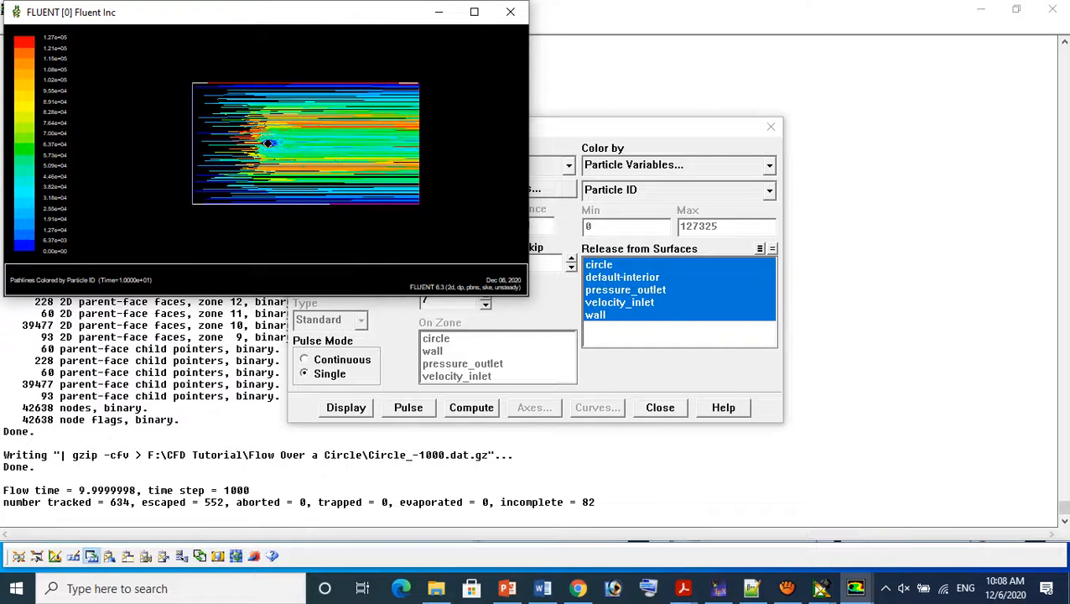
Examine the pathlines around the circle and the recirculation zone behind it close up at full window size
{"action": "left_click", "coordinate": [474, 12]}
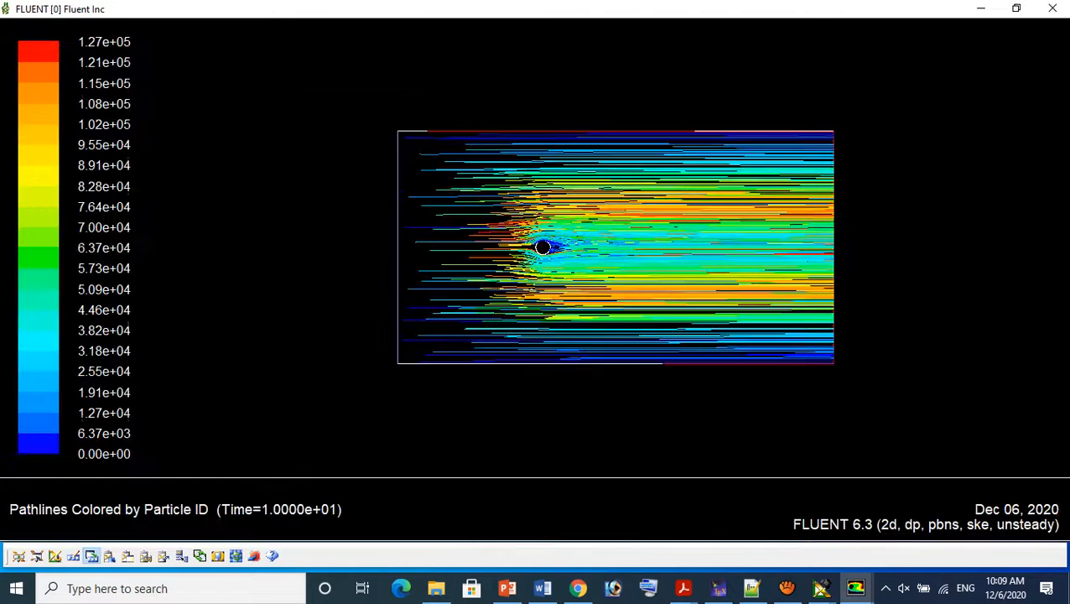
{"action": "middle_click_drag", "start_coordinate": [509, 209], "coordinate": [568, 294]}
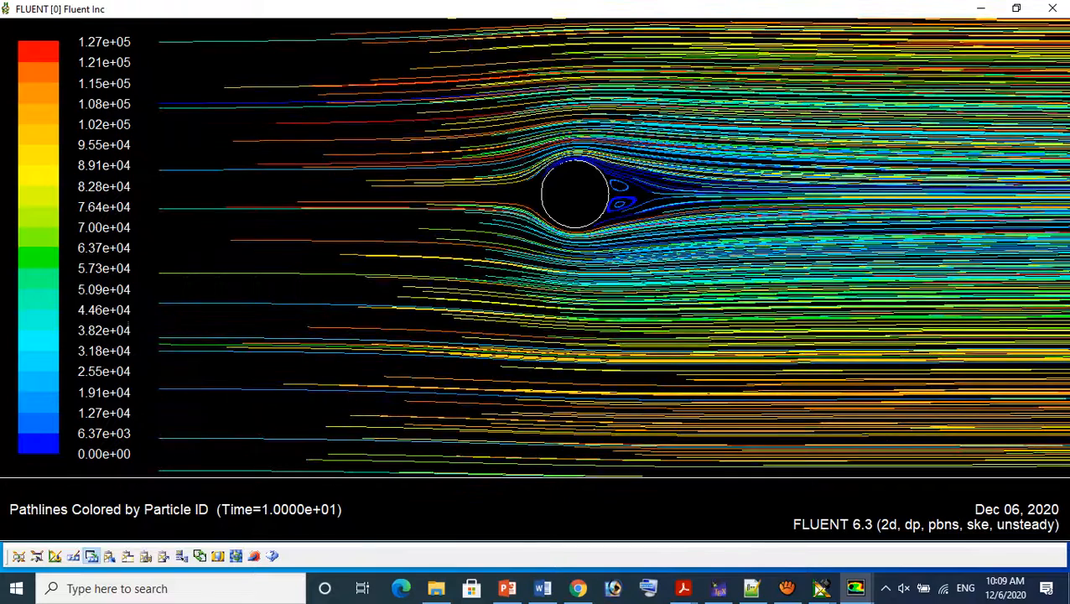
{"action": "middle_click_drag", "start_coordinate": [494, 126], "coordinate": [692, 310]}
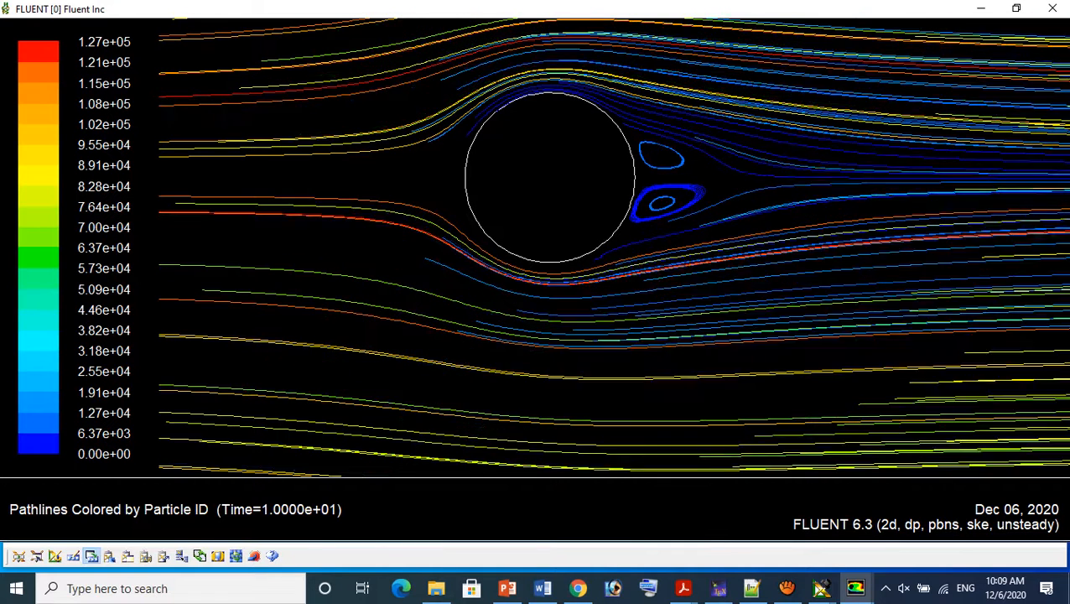
{"action": "middle_click_drag", "start_coordinate": [459, 71], "coordinate": [628, 282]}
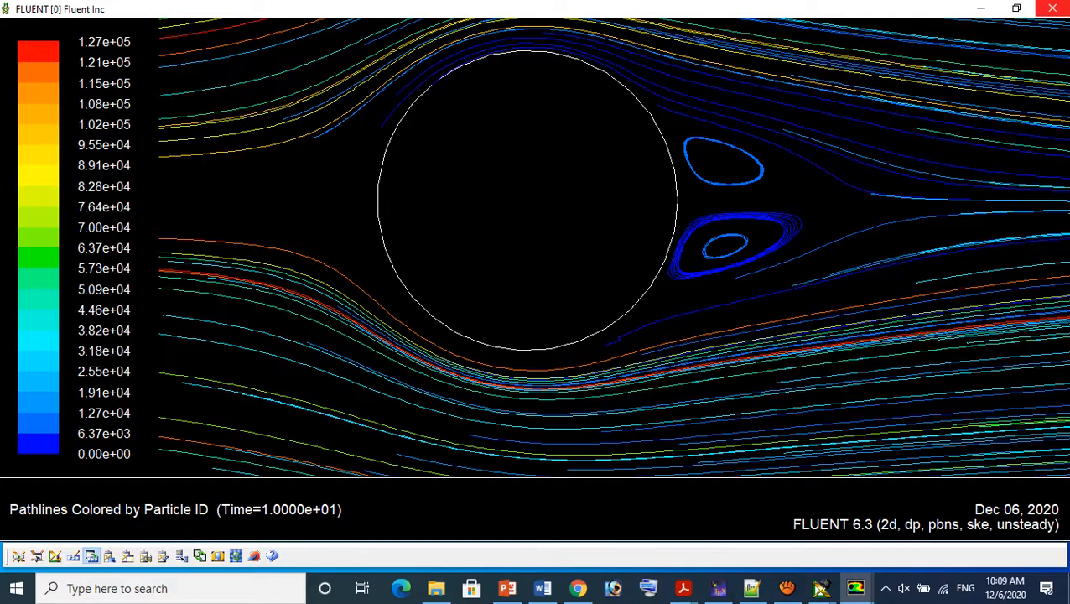
Close the pathlines plot and the pathline settings
{"action": "left_click", "coordinate": [1052, 8]}
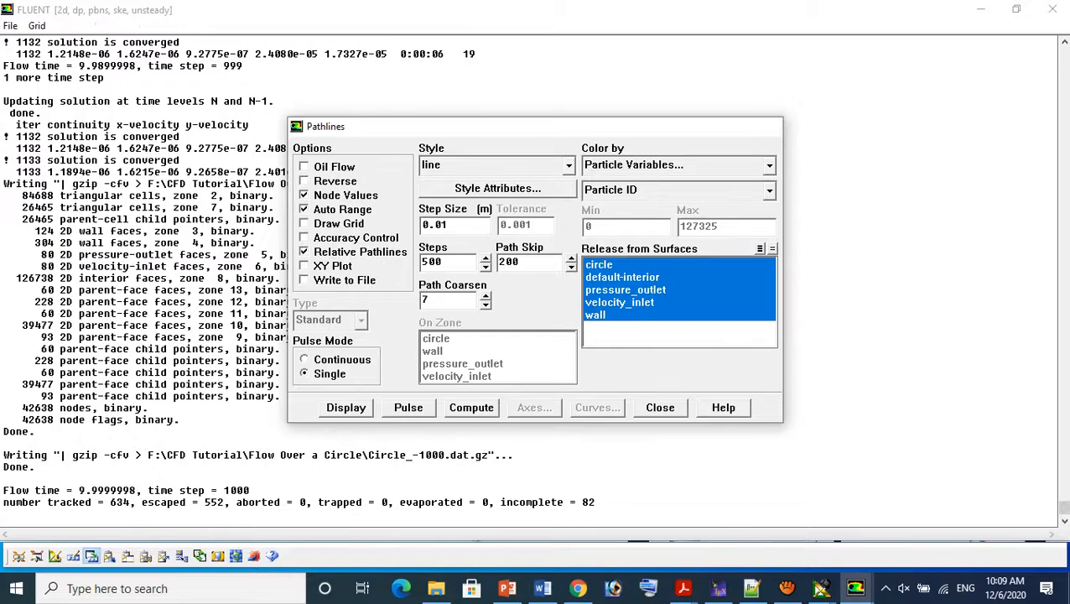
{"action": "left_click", "coordinate": [770, 126]}
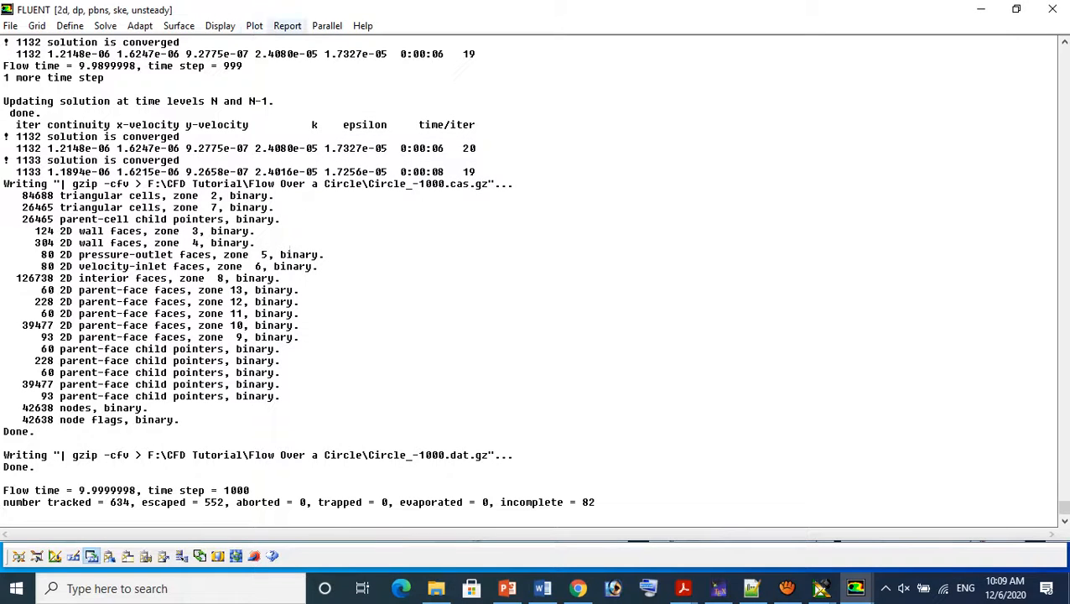
{"action": "left_click", "coordinate": [254, 25]}
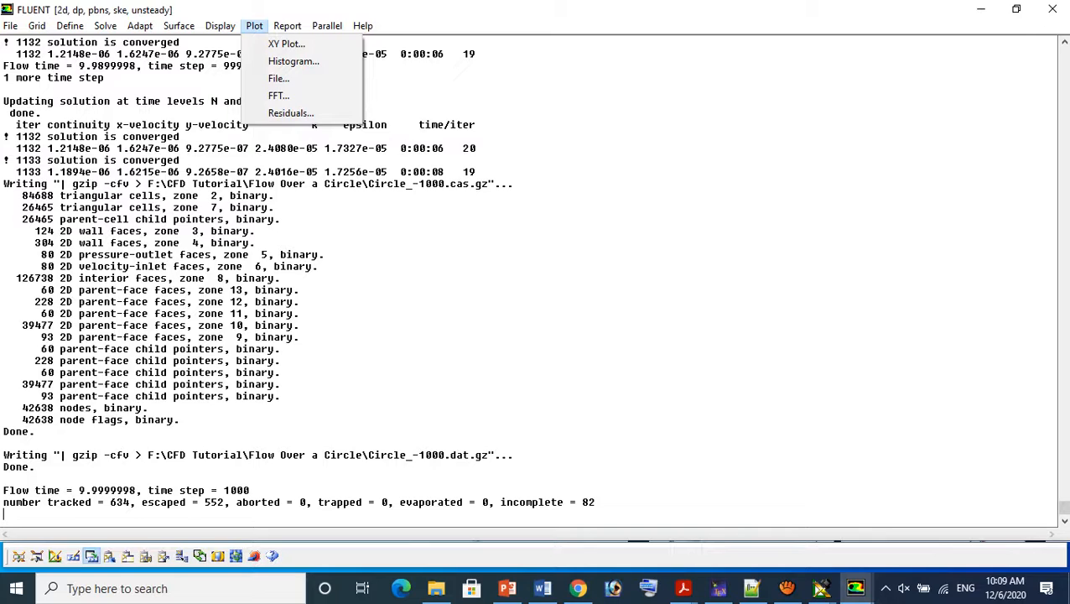
{"action": "left_click", "coordinate": [281, 360]}
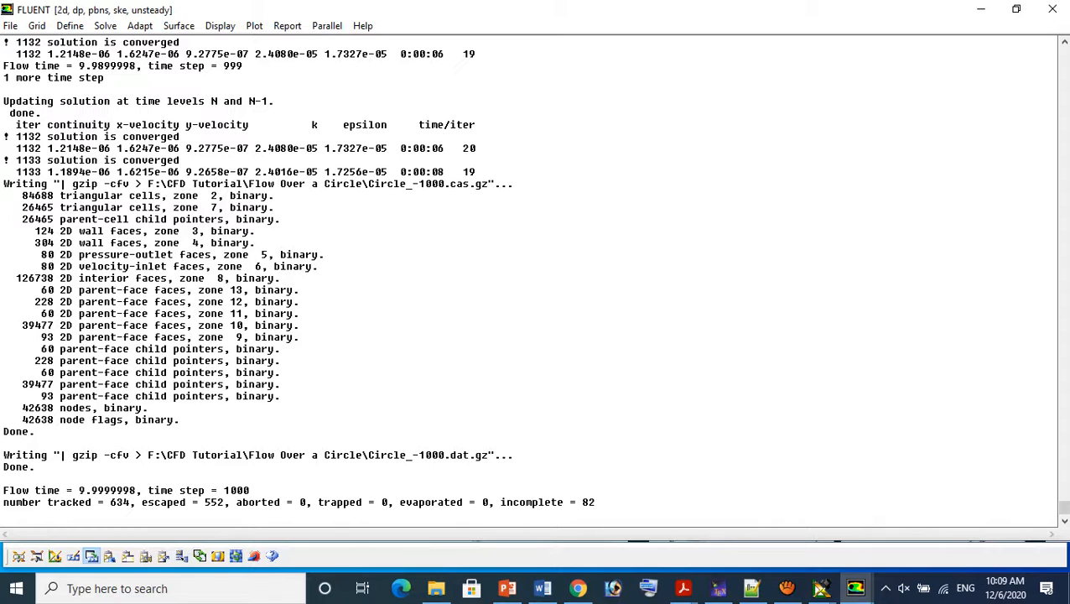
Switch to Tecplot 360 EX 2017 R1
{"action": "left_click", "coordinate": [118, 588]}
{"action": "type", "text": "te"}
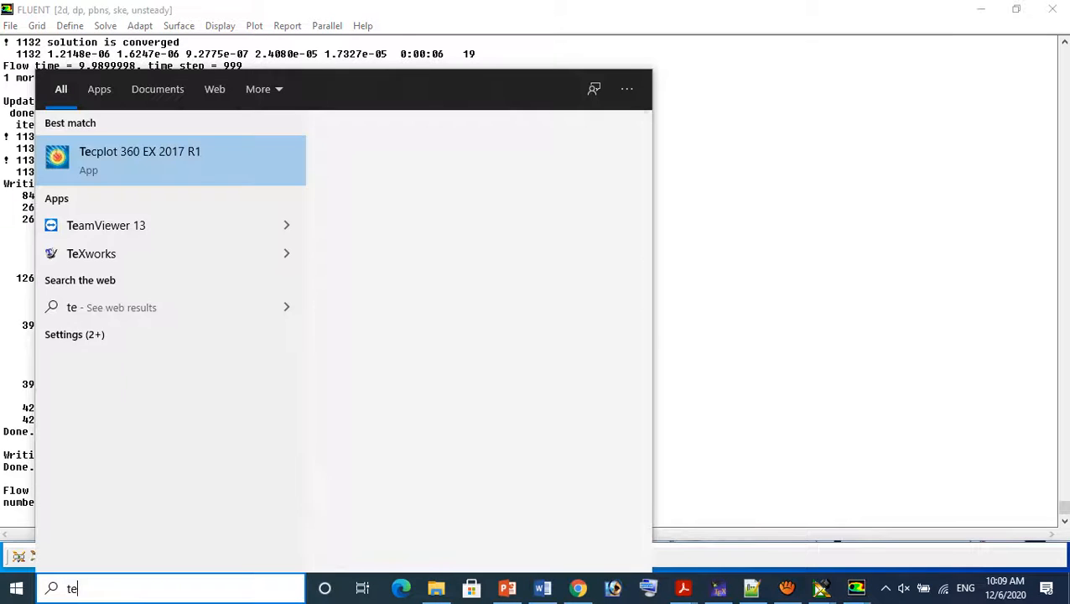
{"action": "key", "text": "Return"}
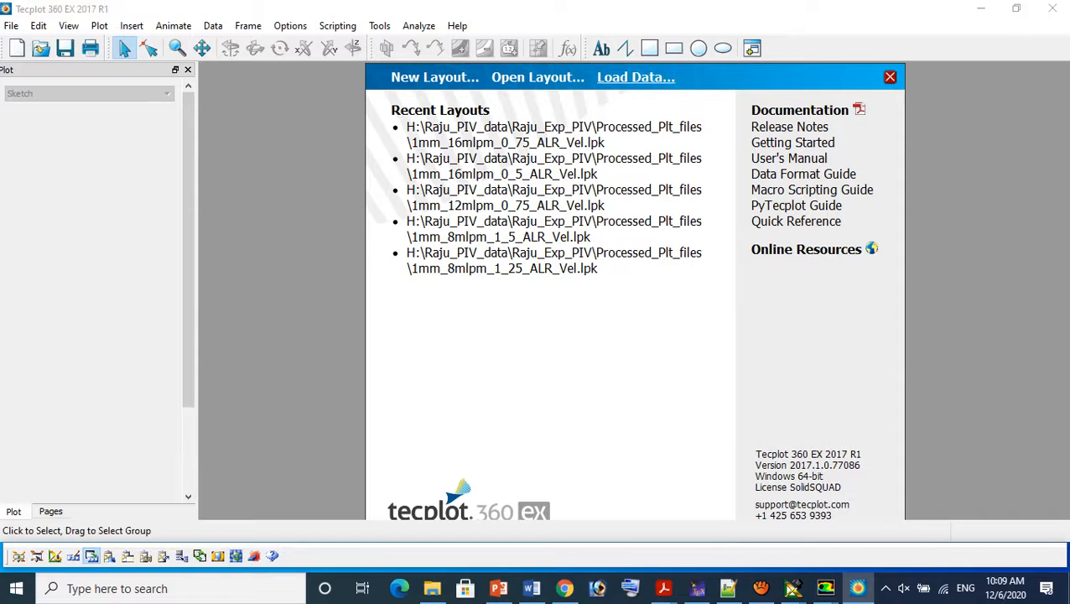
Load the data files Circle_-0100.dat to Circle_-1000.dat together with the case file Circle_Start.cas
{"action": "left_click", "coordinate": [636, 77]}
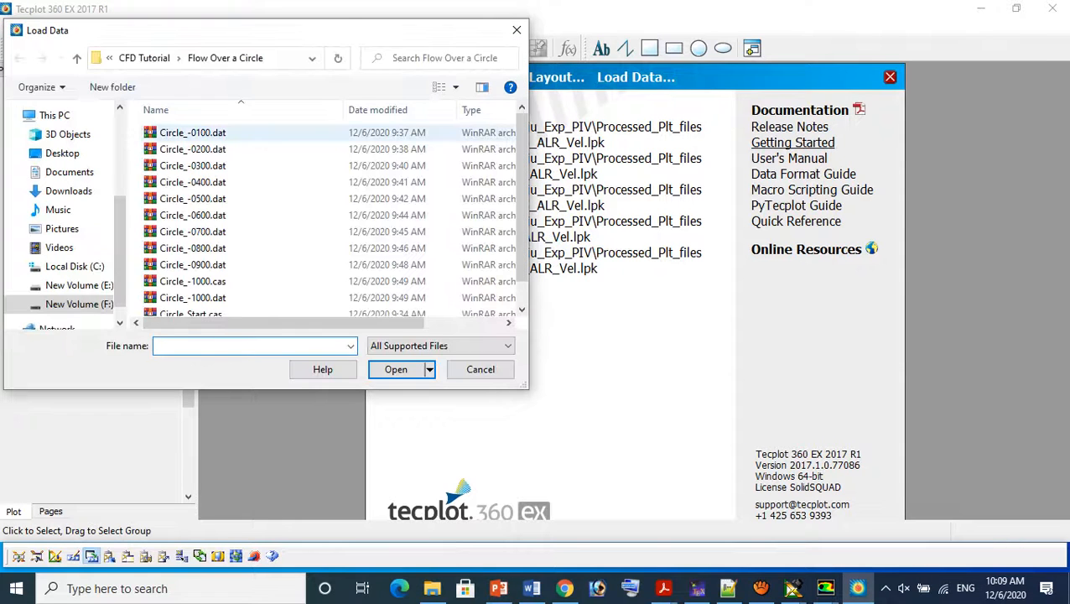
{"action": "left_click", "coordinate": [192, 133]}
{"action": "scroll", "coordinate": [256, 252], "scroll_direction": "down", "scroll_amount": 1}
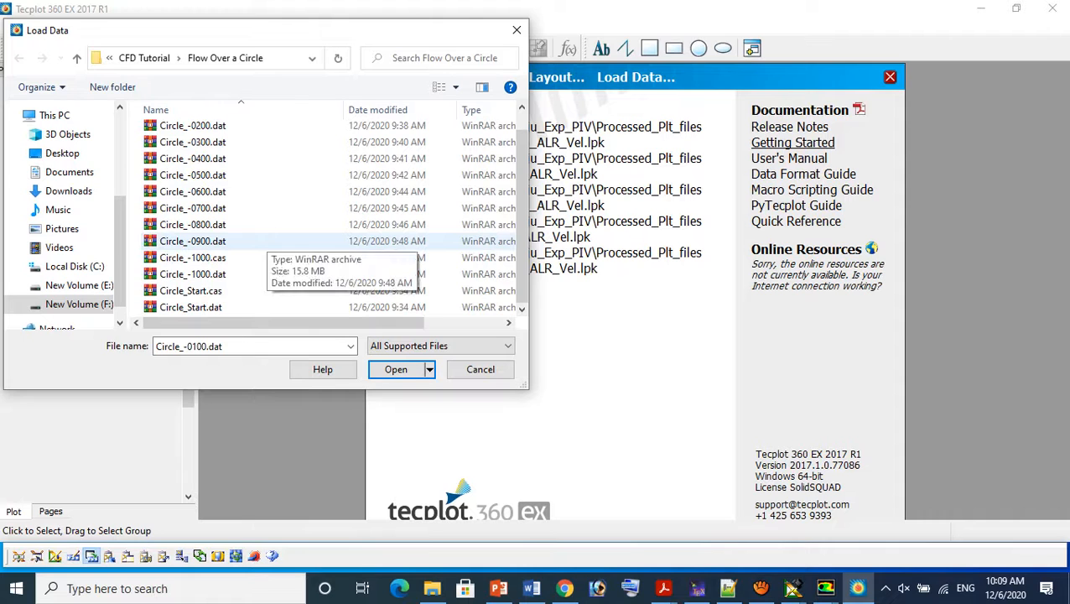
{"action": "left_click", "coordinate": [252, 242], "text": "shift"}
{"action": "left_click", "coordinate": [251, 274], "text": "ctrl"}
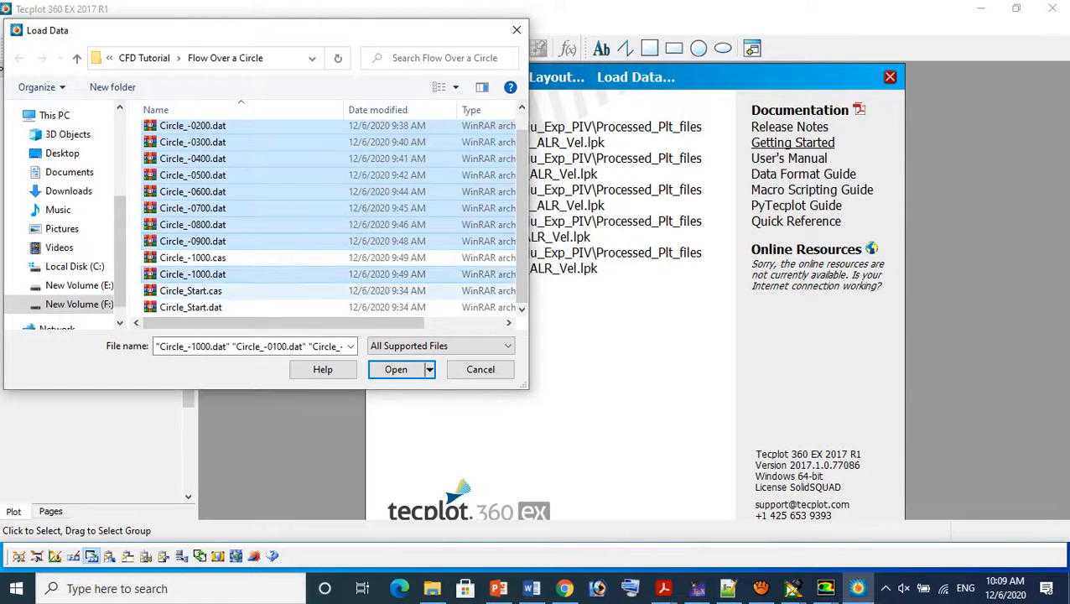
{"action": "left_click", "coordinate": [251, 290], "text": "ctrl"}
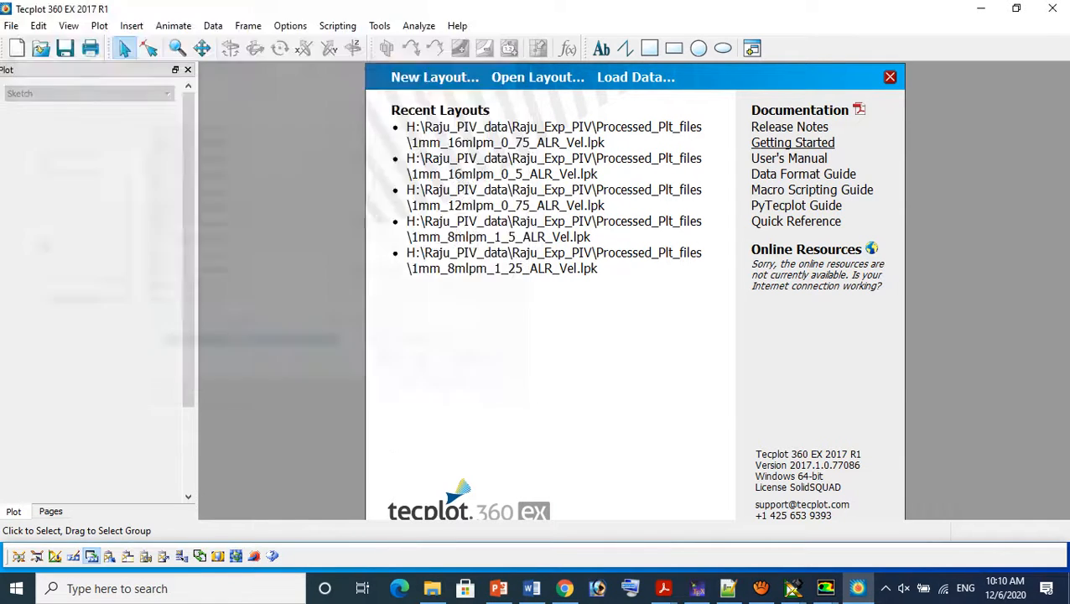
{"action": "left_click", "coordinate": [396, 368]}
{"action": "left_click", "coordinate": [654, 299]}
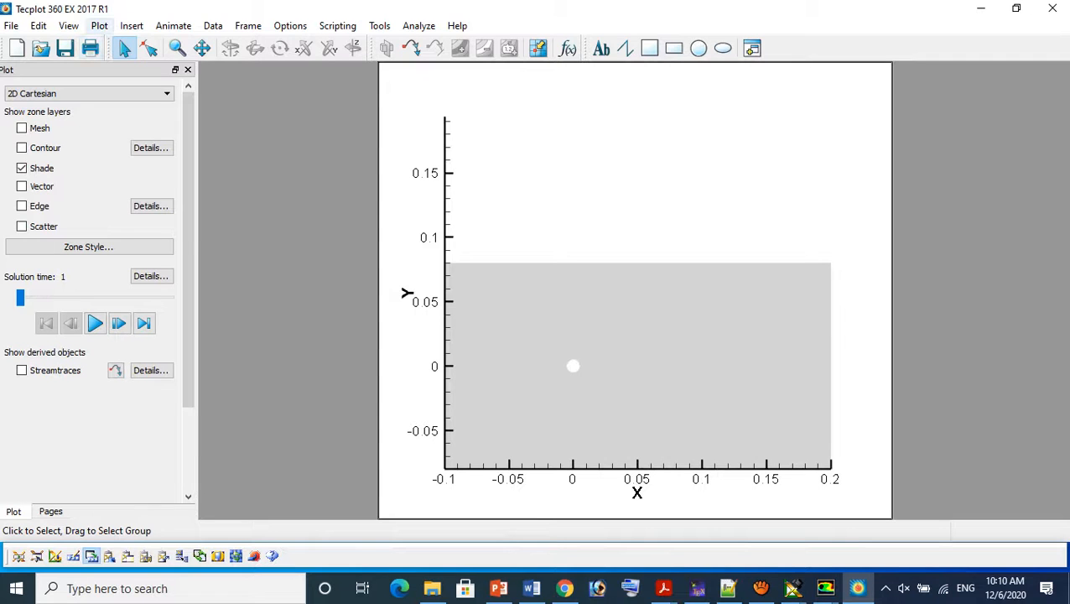
Open the axis details and try reversing the direction of both the X and Y axes
{"action": "left_click", "coordinate": [99, 26]}
{"action": "left_click", "coordinate": [122, 44]}
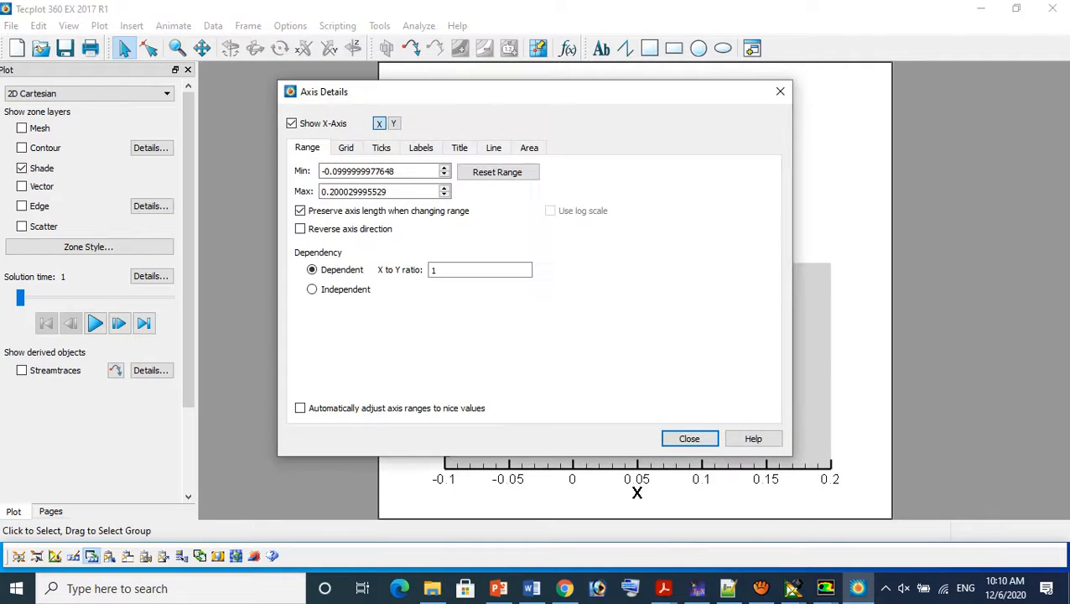
{"action": "left_click", "coordinate": [301, 229]}
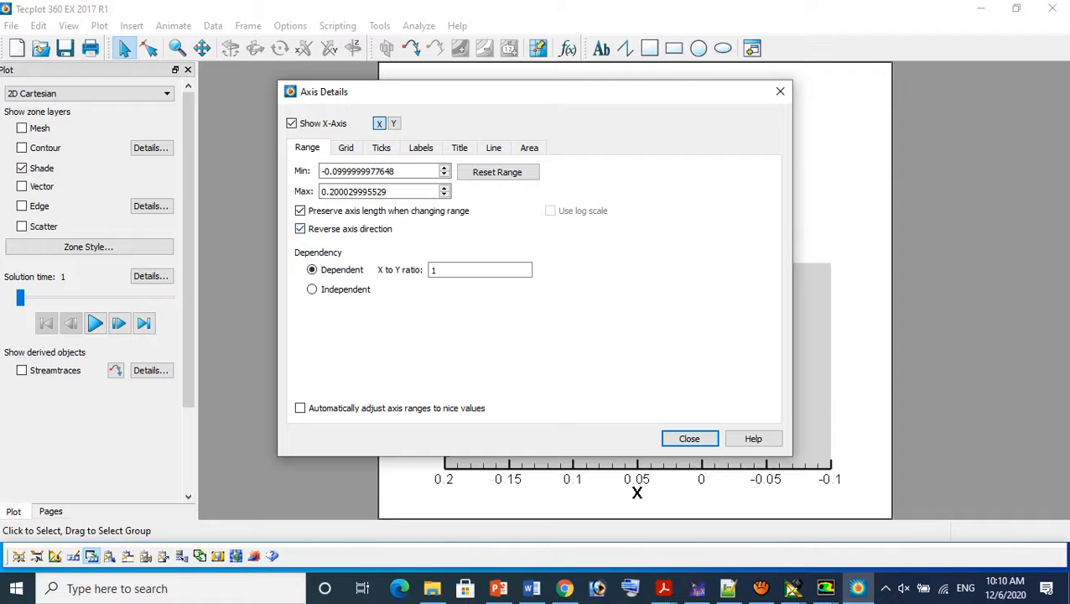
{"action": "left_click", "coordinate": [393, 123]}
{"action": "left_click", "coordinate": [300, 229]}
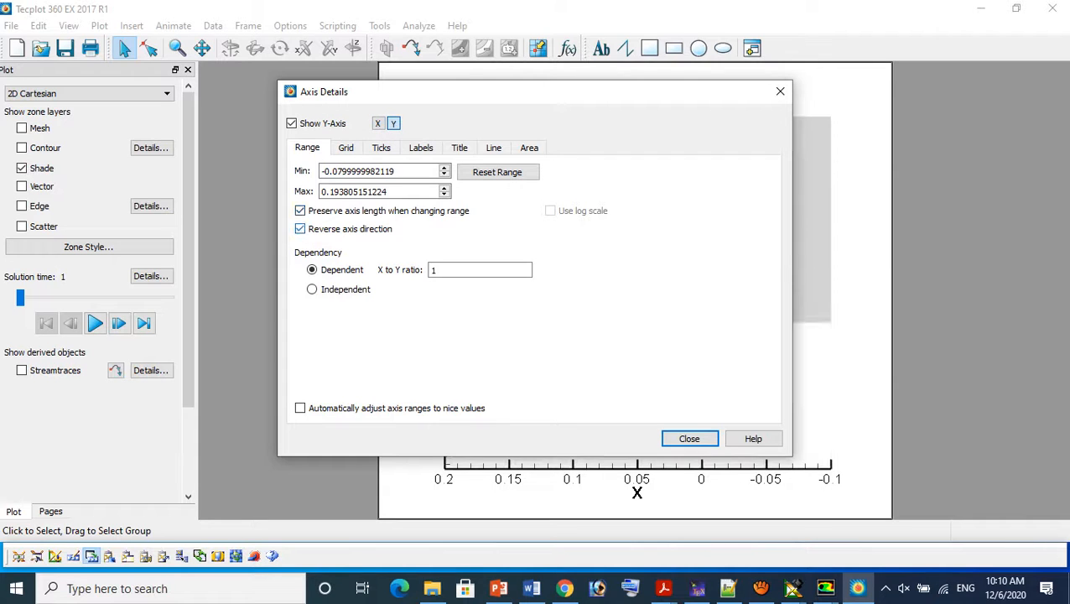
{"action": "left_click_drag", "start_coordinate": [419, 92], "coordinate": [574, 199]}
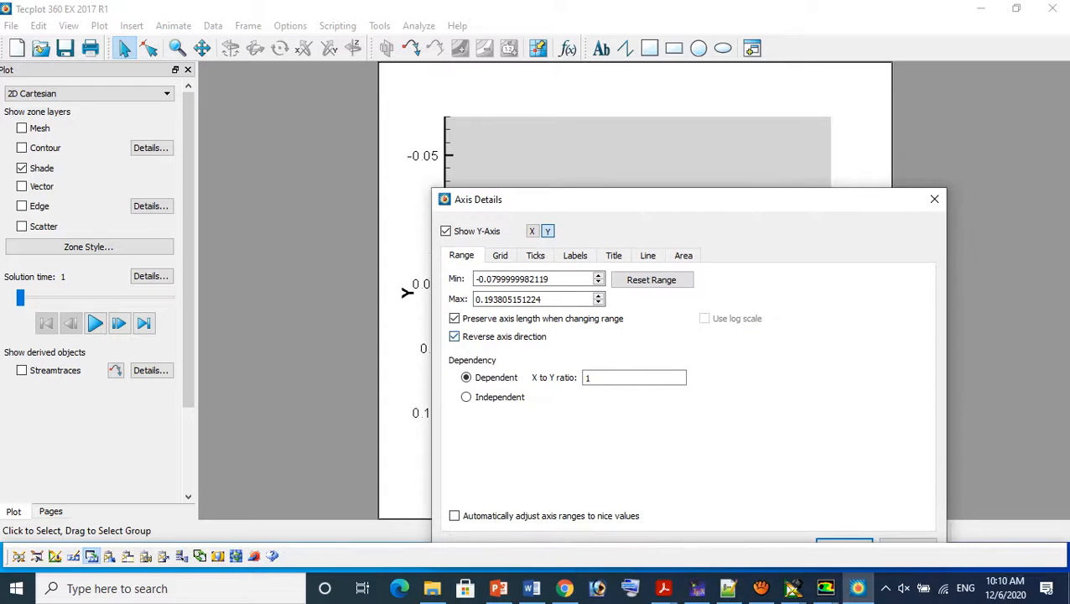
Turn off the reversed direction on both axes and stop preserving the Y-axis length when its range changes
{"action": "left_click", "coordinate": [453, 336]}
{"action": "left_click", "coordinate": [454, 318]}
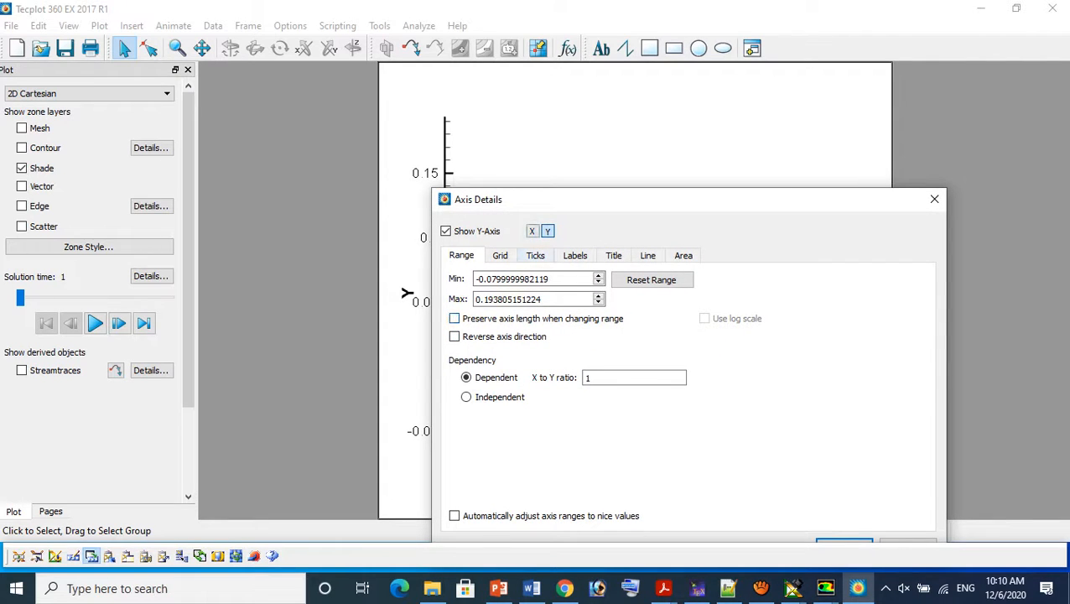
{"action": "left_click", "coordinate": [531, 230]}
{"action": "left_click", "coordinate": [453, 336]}
Set the tick direction to Out on both the X and Y axes and show the grid border
{"action": "left_click_drag", "start_coordinate": [503, 199], "coordinate": [658, 166]}
{"action": "left_click", "coordinate": [690, 223]}
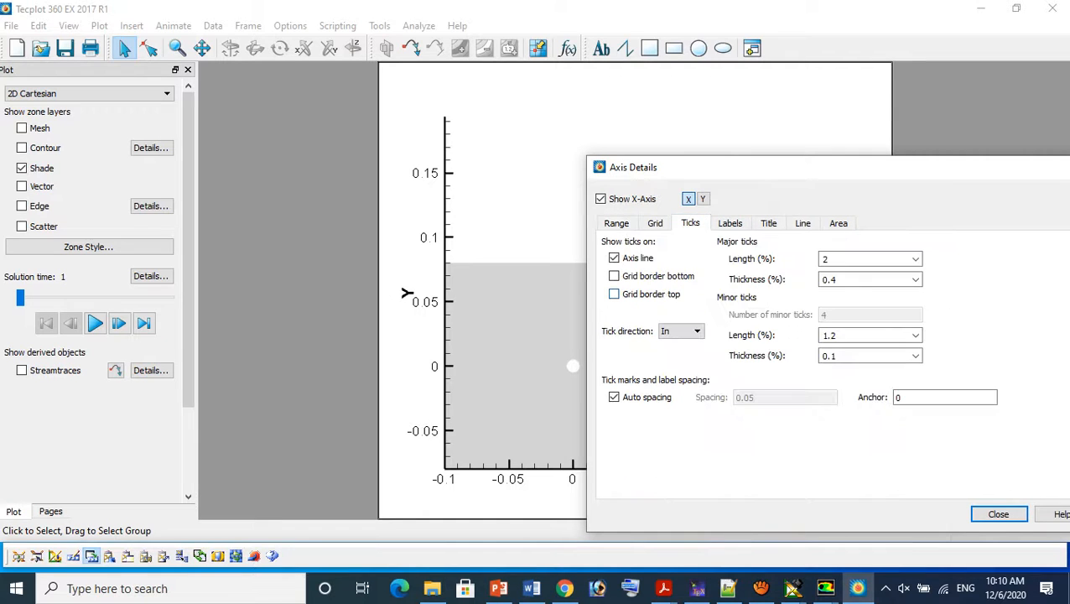
{"action": "left_click", "coordinate": [681, 330]}
{"action": "left_click", "coordinate": [671, 352]}
{"action": "left_click", "coordinate": [702, 199]}
{"action": "left_click", "coordinate": [681, 330]}
{"action": "left_click", "coordinate": [671, 353]}
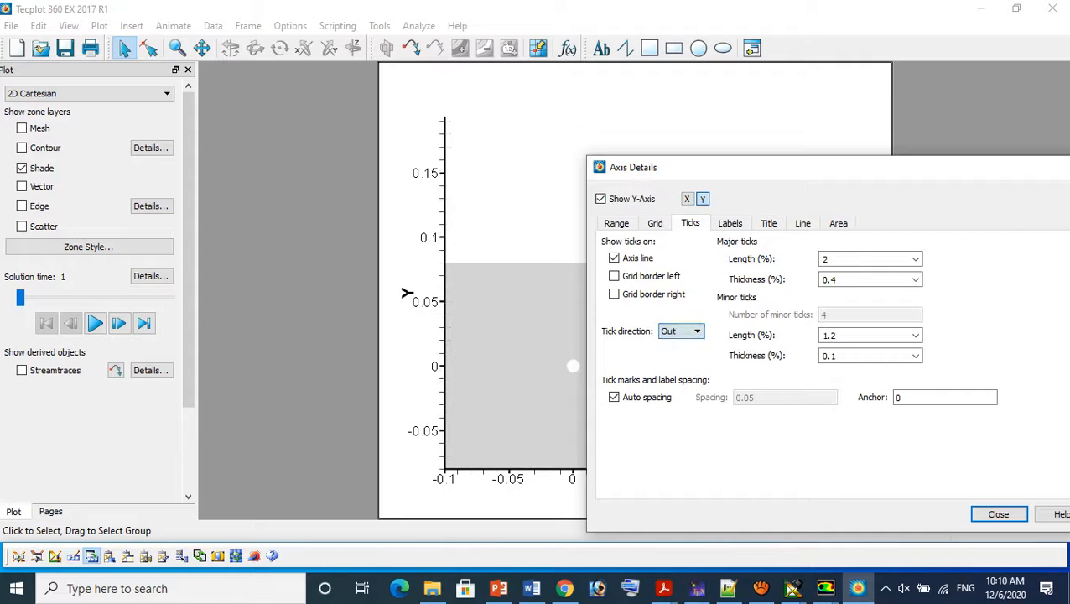
{"action": "left_click", "coordinate": [803, 223]}
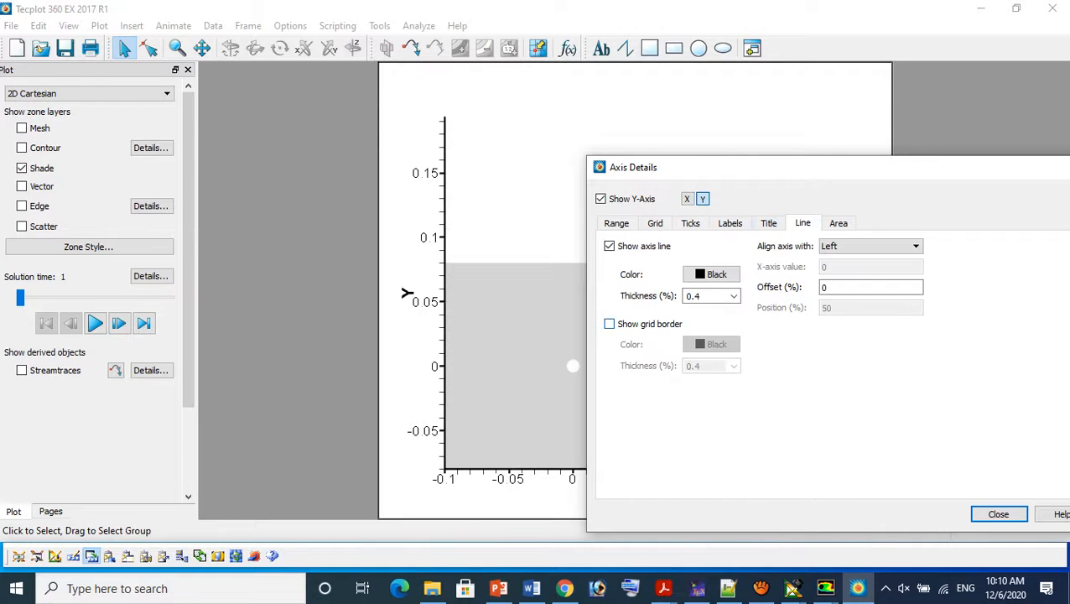
{"action": "left_click", "coordinate": [609, 324]}
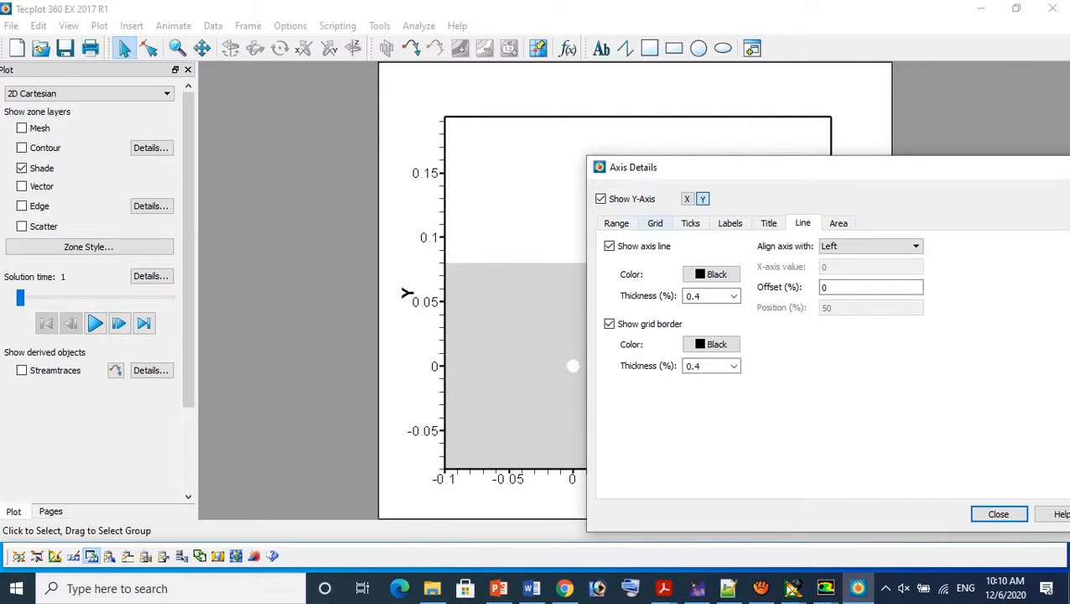
Set the maximum of the Y-axis range to 0.08 and close the axis details
{"action": "left_click", "coordinate": [612, 223]}
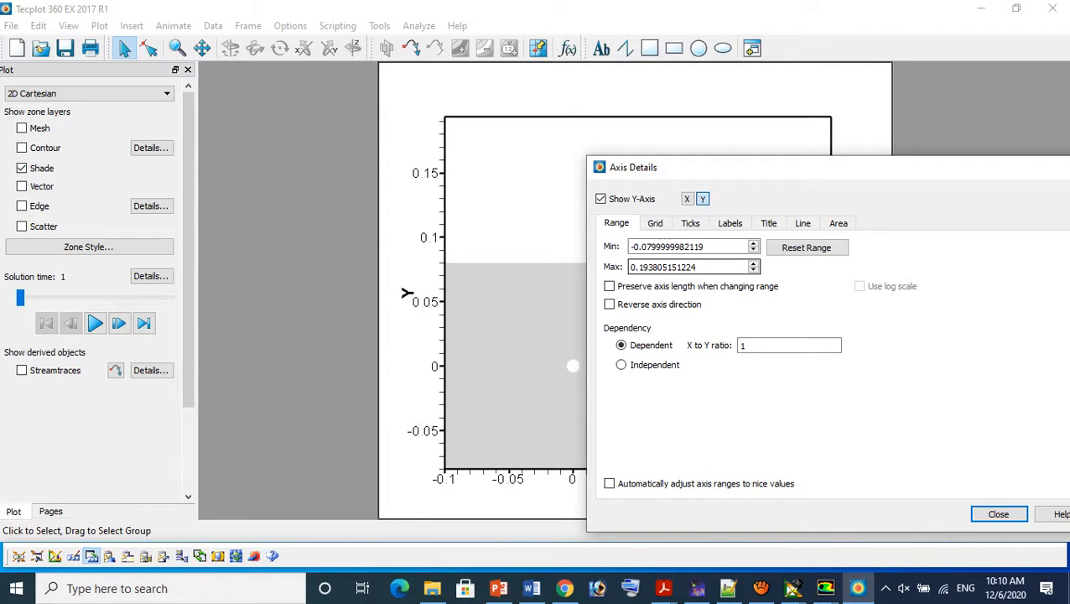
{"action": "left_click_drag", "start_coordinate": [670, 167], "coordinate": [771, 135]}
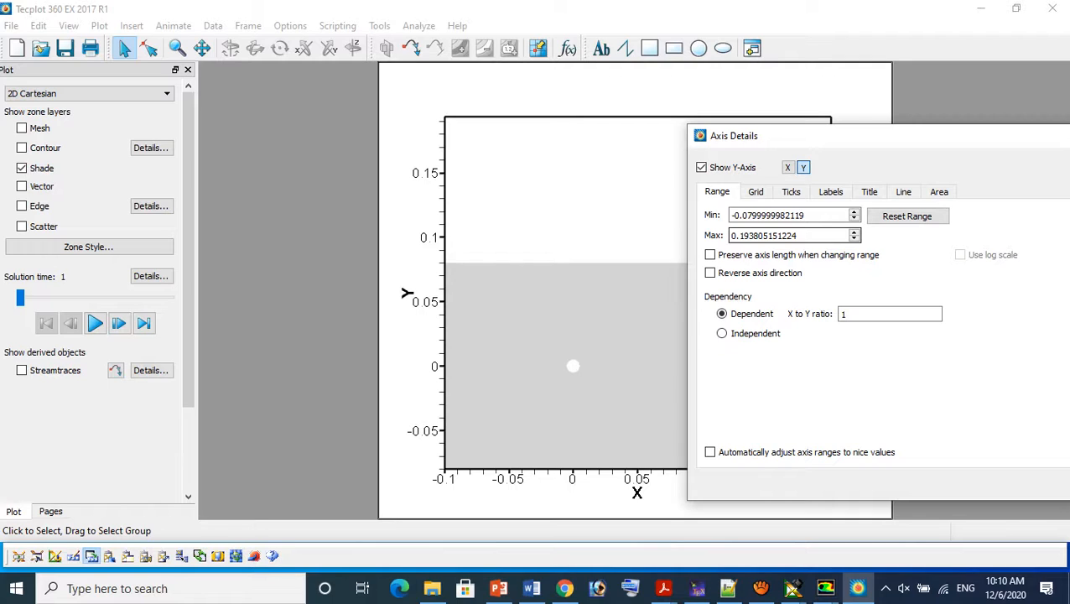
{"action": "left_click_drag", "start_coordinate": [740, 236], "coordinate": [744, 236]}
{"action": "type", "text": "08"}
{"action": "key", "text": "Delete"}
{"action": "key", "text": "Delete"}
{"action": "key", "text": "Delete"}
{"action": "key", "text": "Delete"}
{"action": "key", "text": "Delete"}
{"action": "key", "text": "Delete"}
{"action": "key", "text": "Delete"}
{"action": "key", "text": "Delete"}
{"action": "key", "text": "Delete"}
{"action": "key", "text": "Delete"}
{"action": "key", "text": "Delete"}
{"action": "key", "text": "Return"}
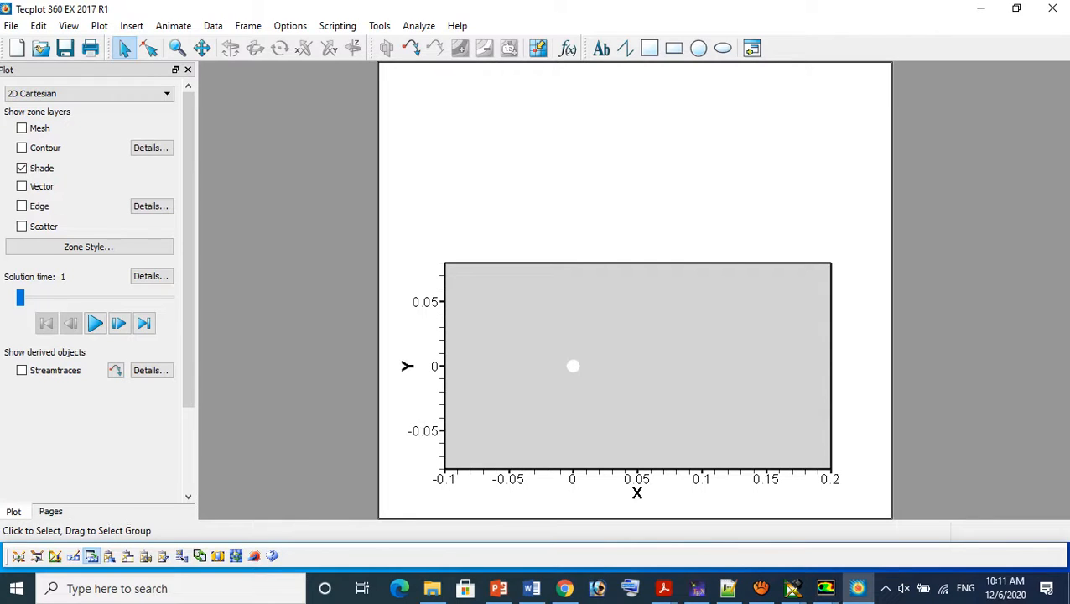
Replace the zone shading with pressure contours
{"action": "left_click", "coordinate": [22, 167]}
{"action": "left_click", "coordinate": [22, 147]}
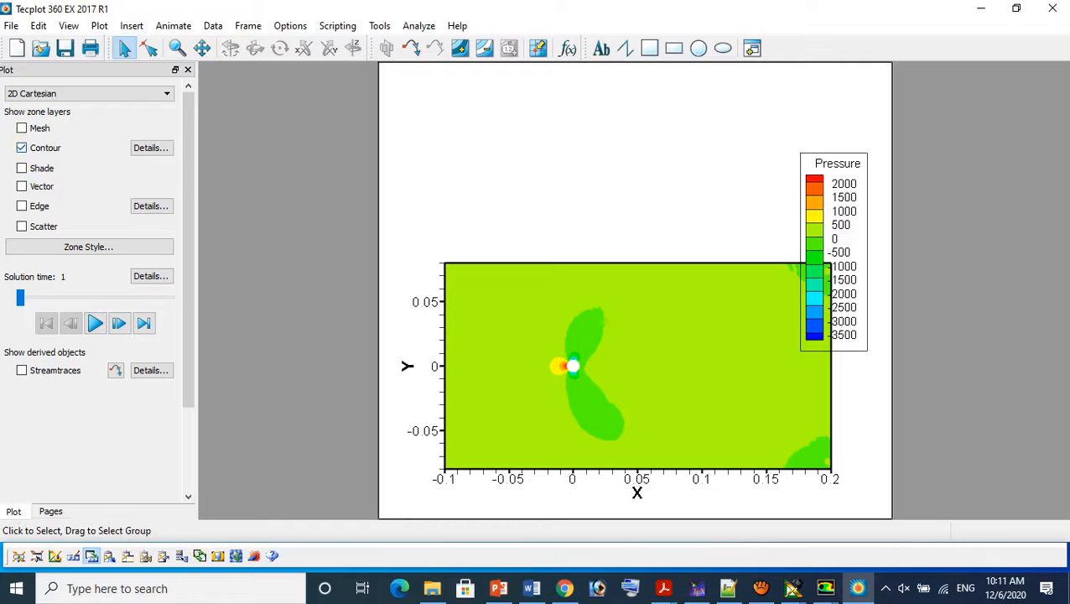
Move the pressure legend to the page's upper-right corner and animate the contours over the solution time
{"action": "left_click", "coordinate": [833, 243]}
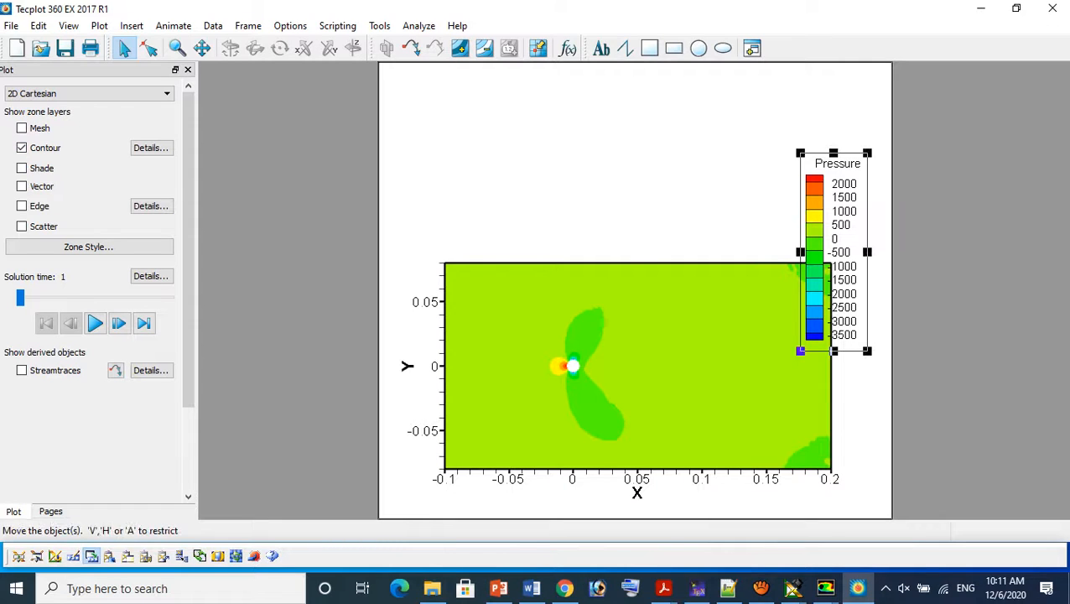
{"action": "left_click_drag", "start_coordinate": [865, 161], "coordinate": [890, 67]}
{"action": "key", "text": "Escape"}
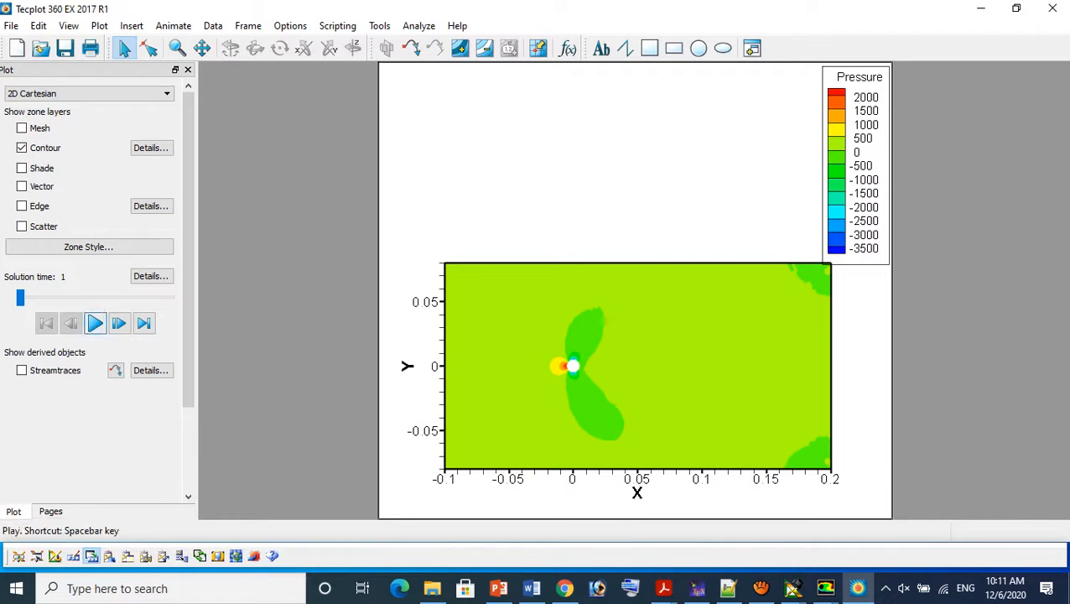
{"action": "left_click", "coordinate": [95, 326]}
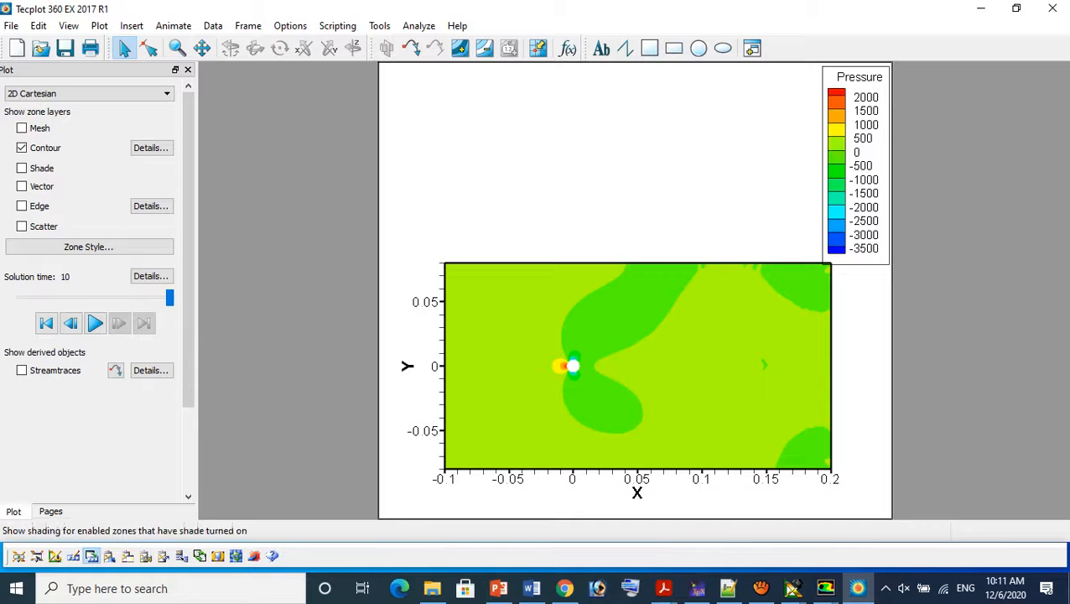
Change the contour variable to Mean Pressure and play its animation over the solution time
{"action": "left_click", "coordinate": [150, 148]}
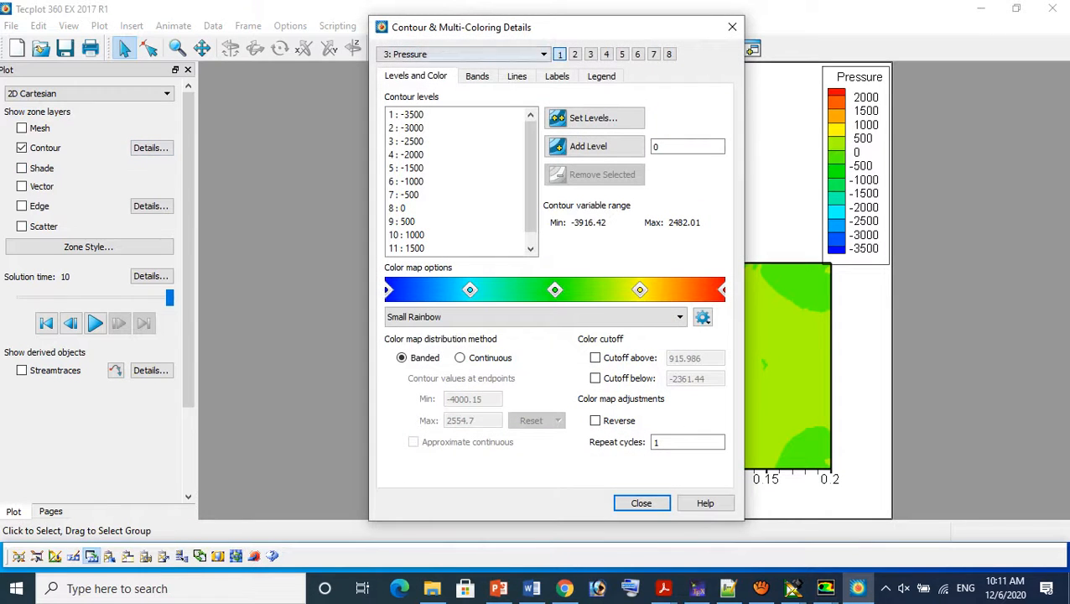
{"action": "left_click", "coordinate": [463, 53]}
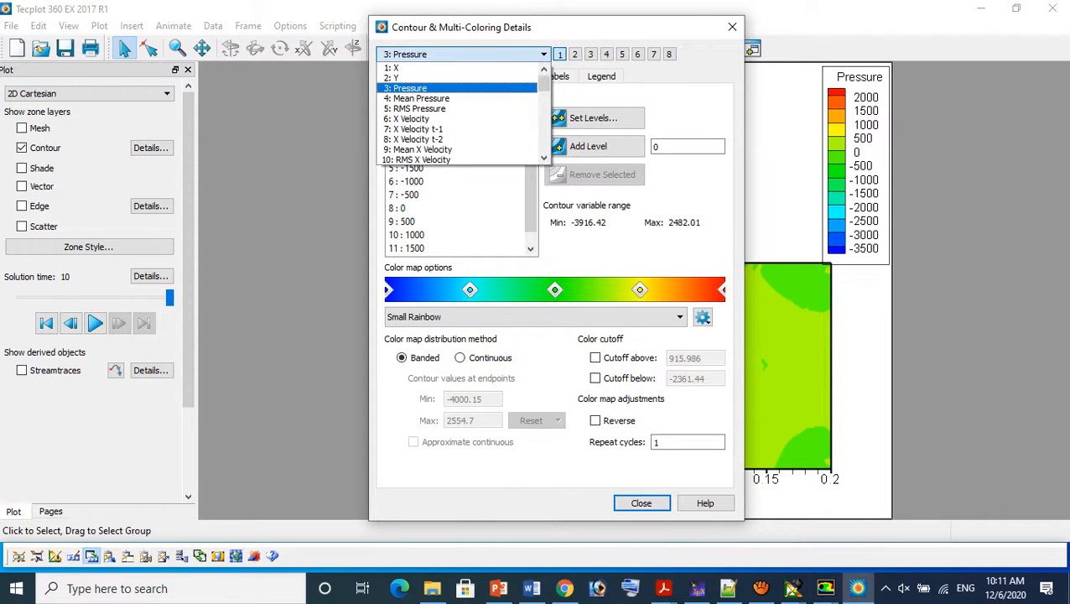
{"action": "left_click", "coordinate": [421, 98]}
{"action": "left_click_drag", "start_coordinate": [469, 27], "coordinate": [238, 408]}
{"action": "left_click", "coordinate": [95, 324]}
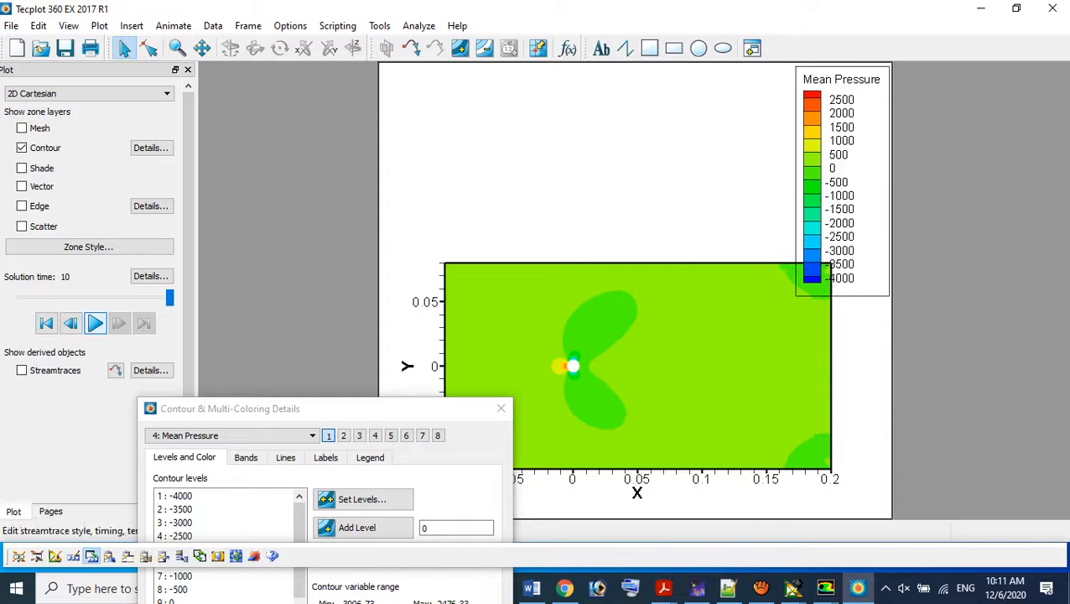
{"action": "left_click_drag", "start_coordinate": [238, 408], "coordinate": [252, 151]}
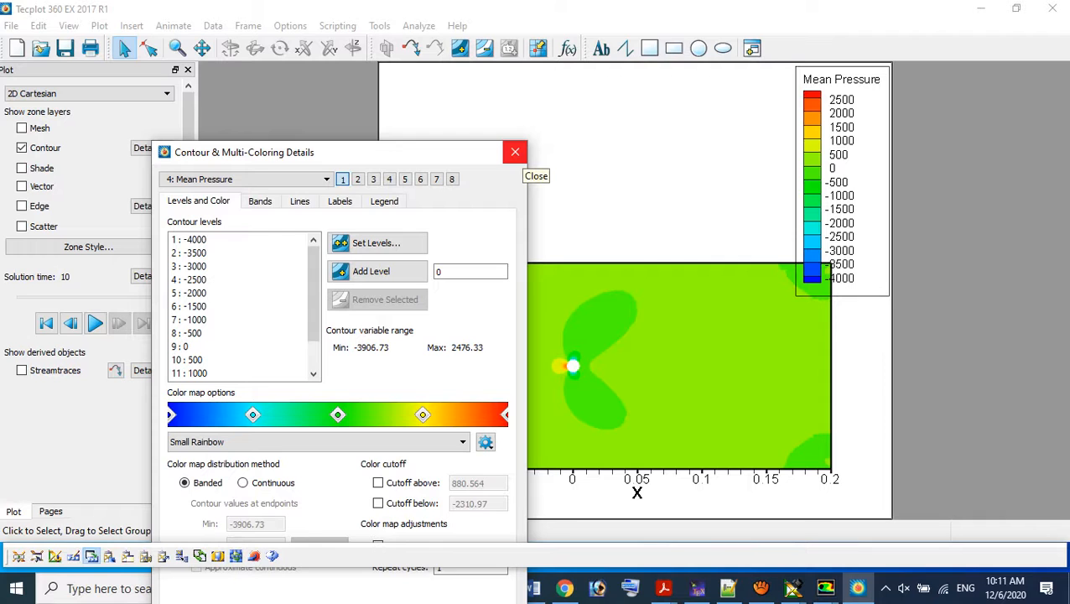
{"action": "left_click", "coordinate": [515, 151]}
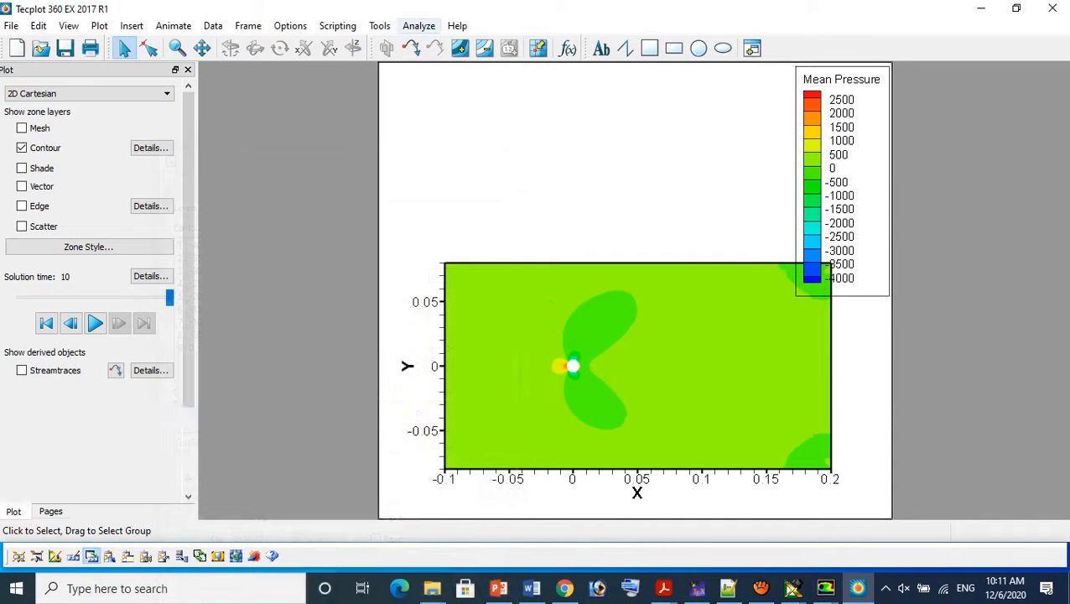
Calculate Velocity Magnitude as a new nodal variable on demand, without normalization
{"action": "left_click", "coordinate": [419, 25]}
{"action": "left_click", "coordinate": [467, 173]}
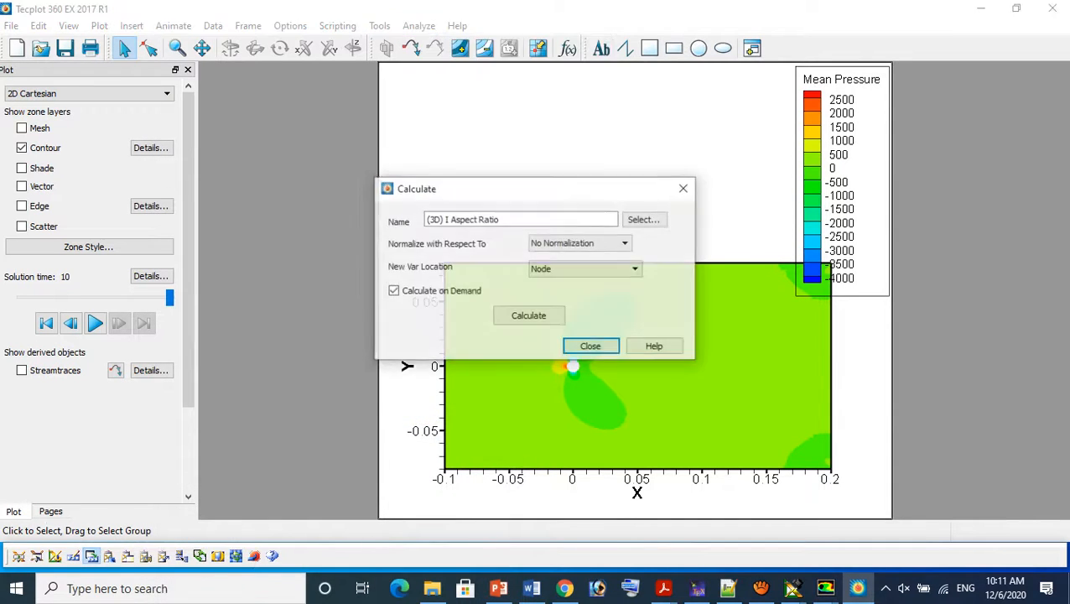
{"action": "left_click", "coordinate": [645, 219]}
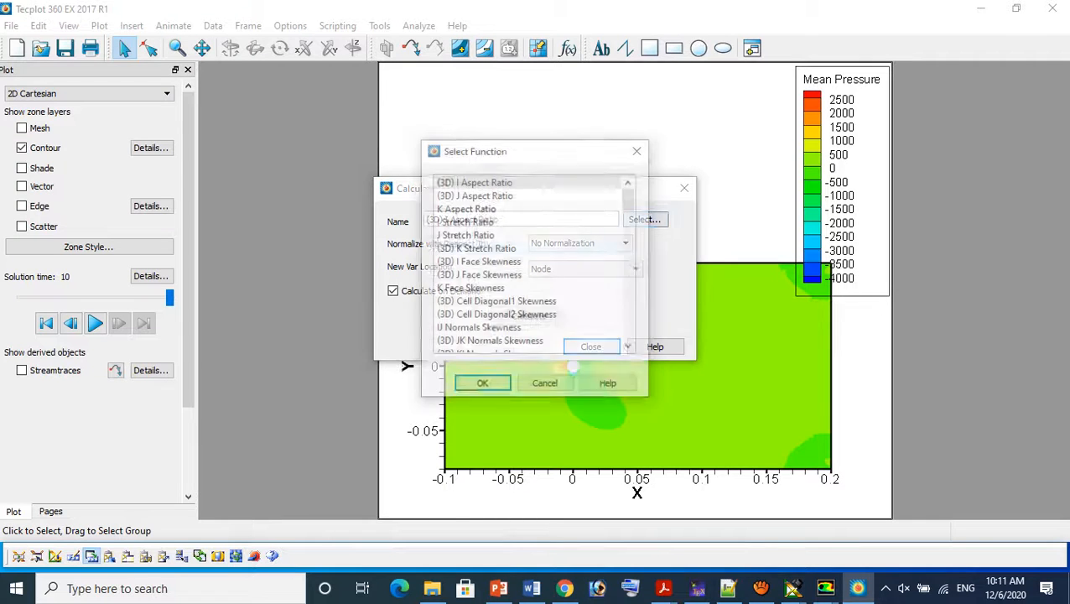
{"action": "scroll", "coordinate": [503, 302], "scroll_direction": "down", "scroll_amount": 5}
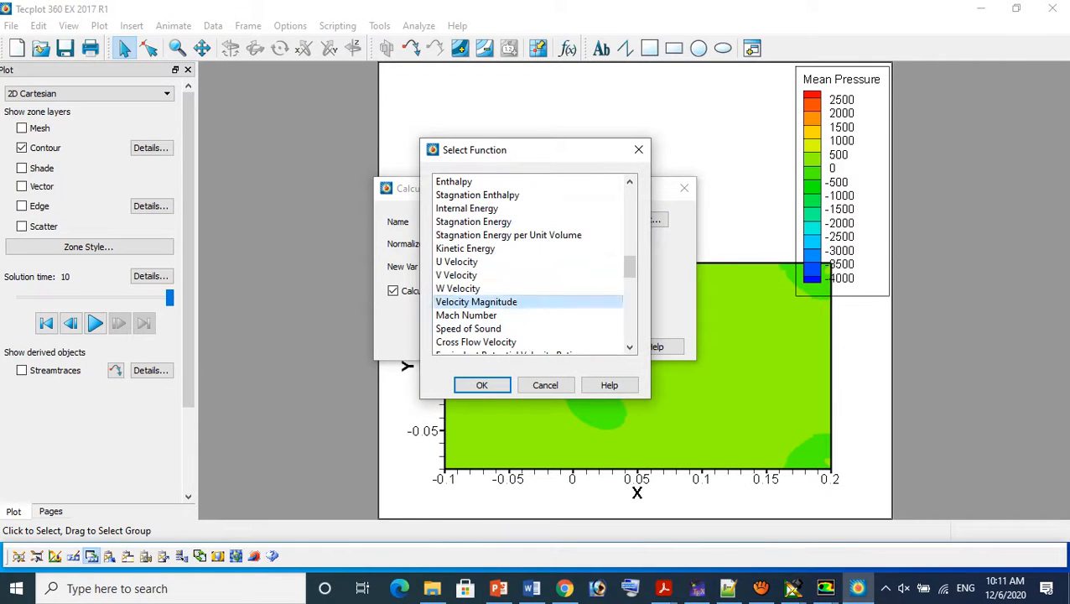
{"action": "left_click", "coordinate": [481, 384]}
{"action": "left_click", "coordinate": [529, 315]}
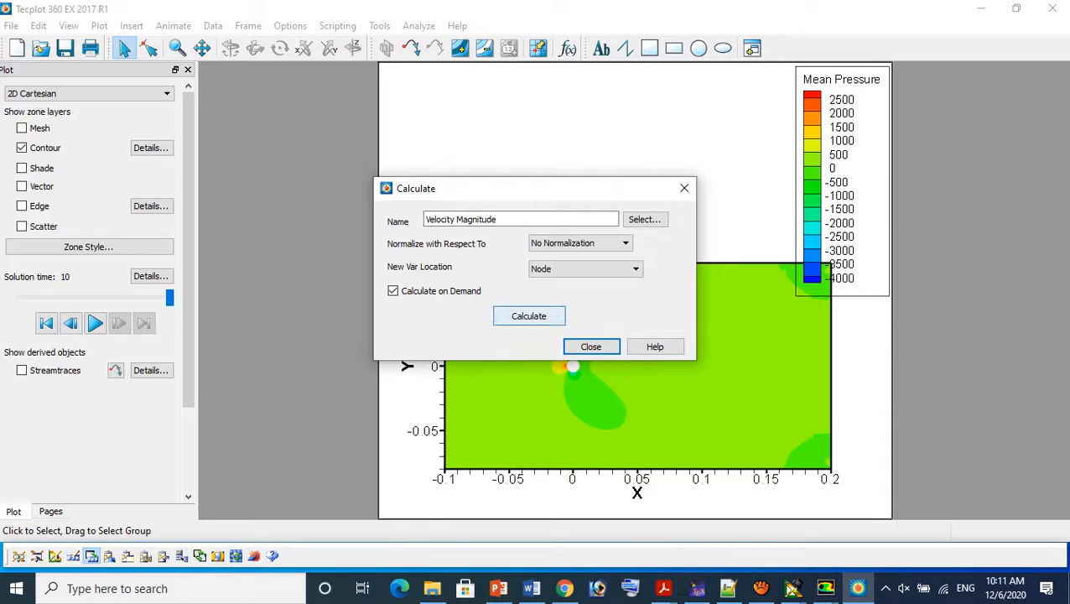
{"action": "left_click", "coordinate": [616, 296]}
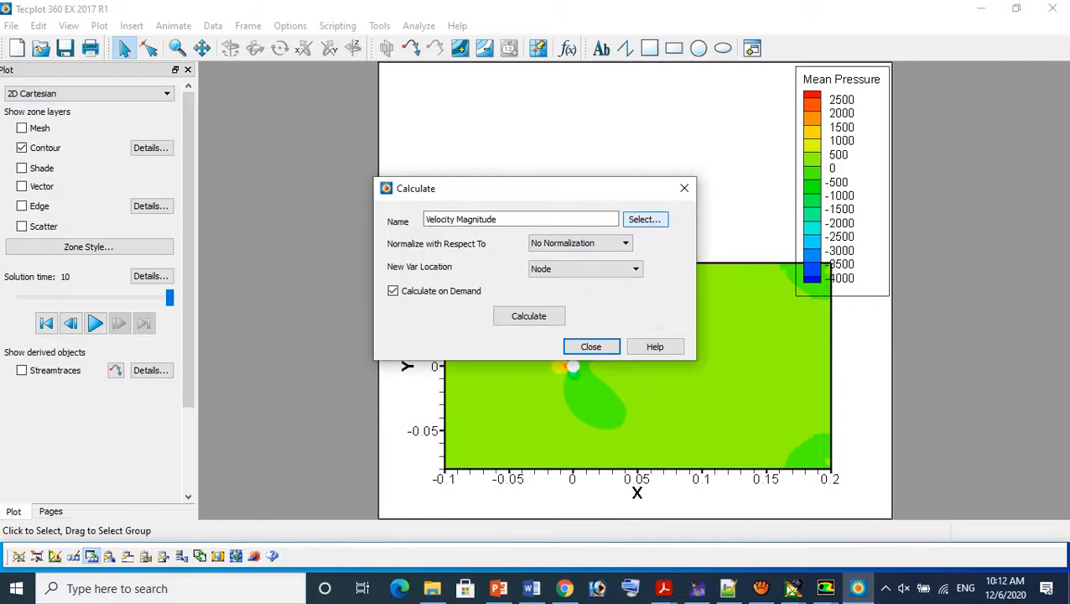
Calculate Vorticity (vector) from the function list as an on-demand nodal variable
{"action": "left_click", "coordinate": [644, 219]}
{"action": "scroll", "coordinate": [528, 264], "scroll_direction": "up", "scroll_amount": 5}
{"action": "scroll", "coordinate": [528, 288], "scroll_direction": "up", "scroll_amount": 3}
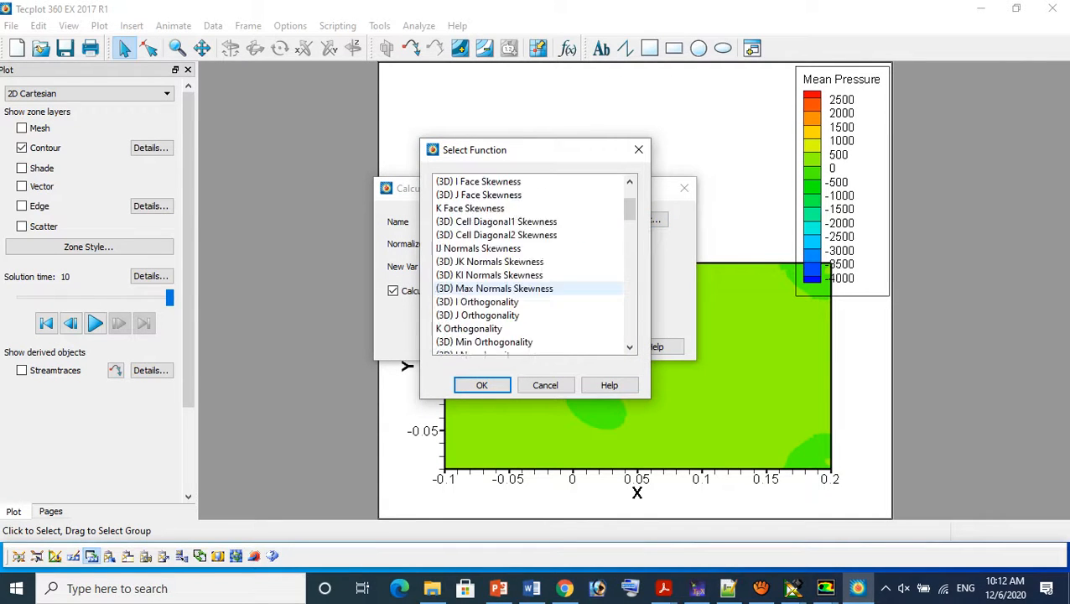
{"action": "scroll", "coordinate": [528, 288], "scroll_direction": "down", "scroll_amount": 13}
{"action": "scroll", "coordinate": [528, 288], "scroll_direction": "down", "scroll_amount": 6}
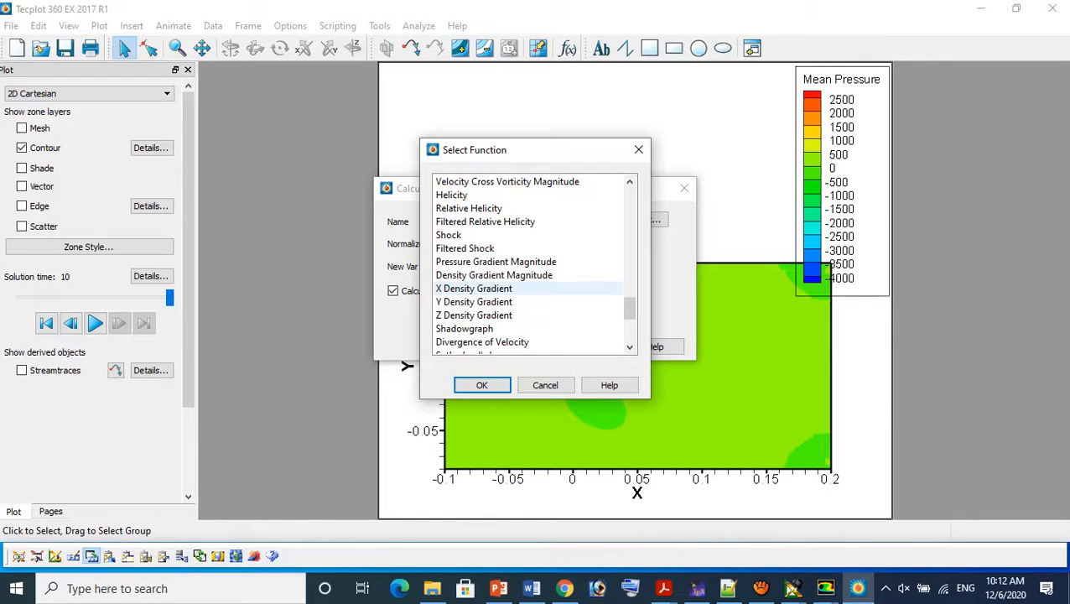
{"action": "scroll", "coordinate": [528, 287], "scroll_direction": "down", "scroll_amount": 4}
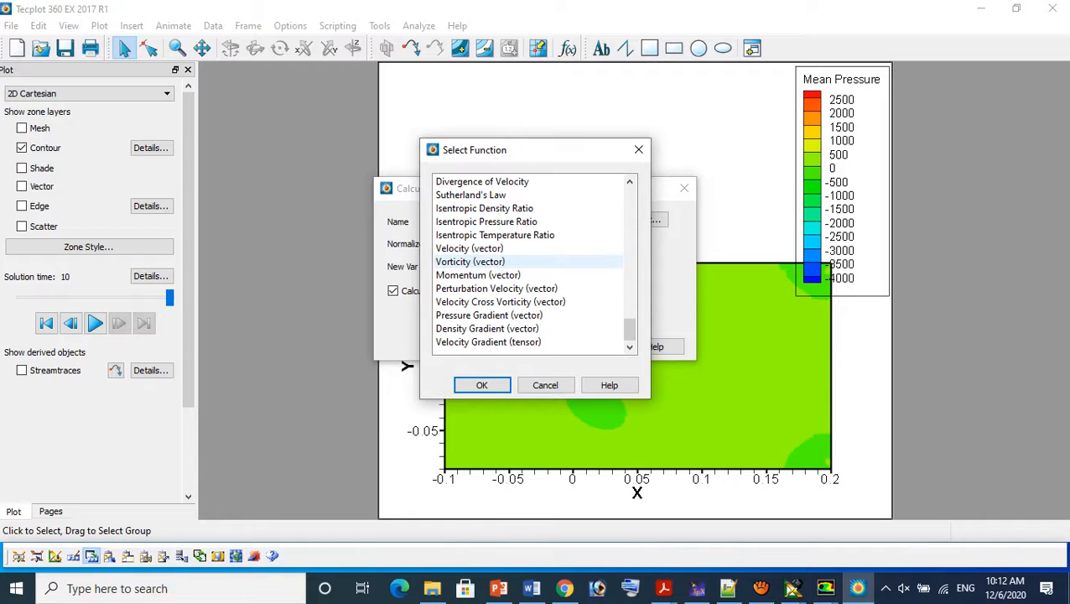
{"action": "left_click", "coordinate": [470, 261]}
{"action": "left_click", "coordinate": [481, 385]}
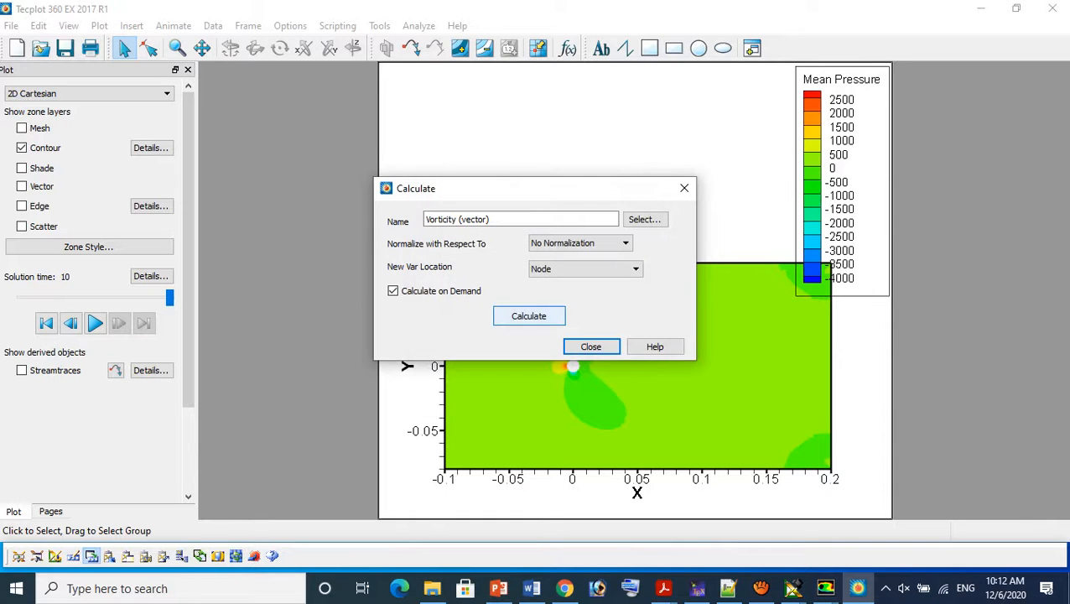
{"action": "key", "text": "Return"}
{"action": "key", "text": "Return"}
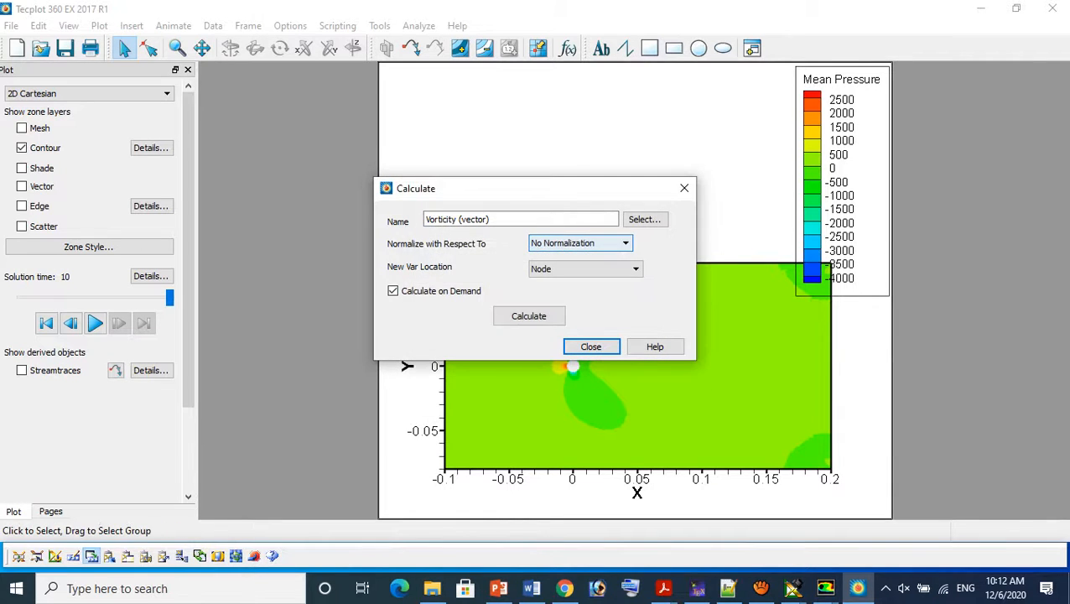
Calculate Vorticity Magnitude as another on-demand nodal variable and close the calculation settings
{"action": "left_click", "coordinate": [644, 219]}
{"action": "scroll", "coordinate": [534, 264], "scroll_direction": "up", "scroll_amount": 10}
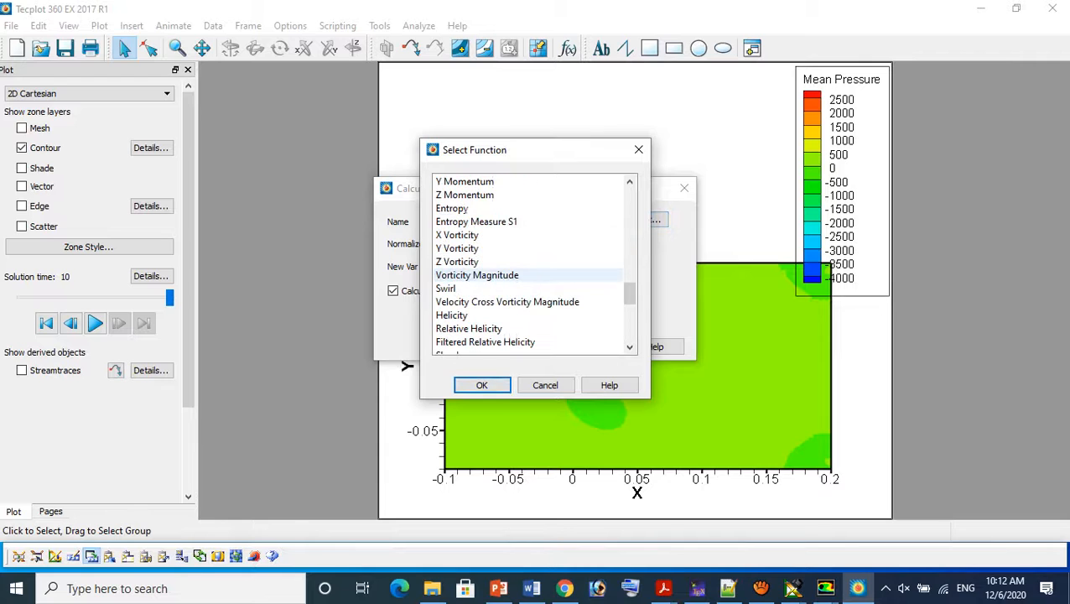
{"action": "scroll", "coordinate": [520, 285], "scroll_direction": "down", "scroll_amount": 3}
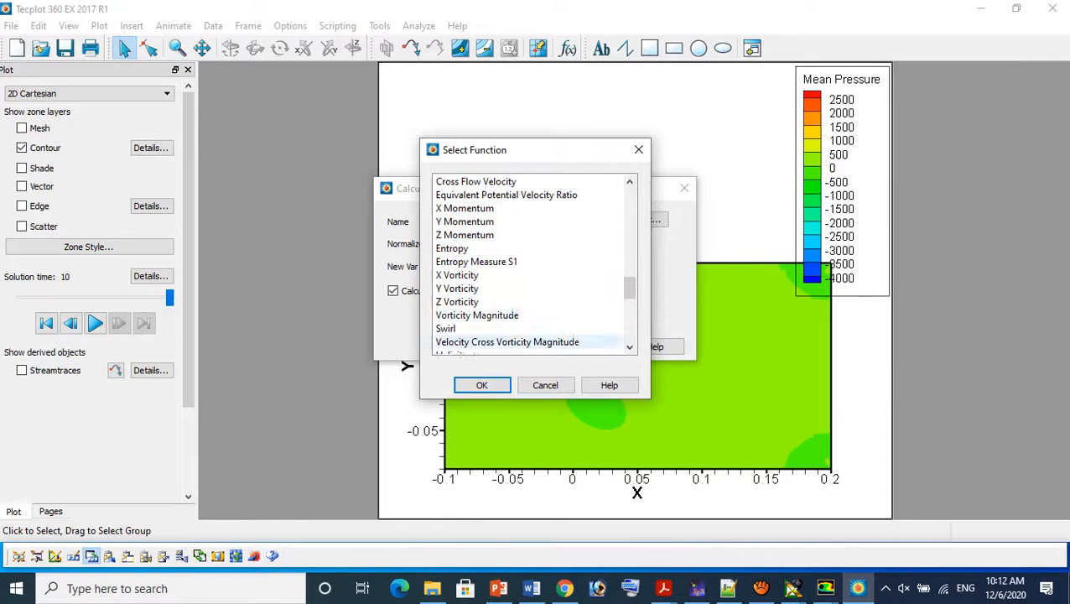
{"action": "left_click", "coordinate": [486, 315]}
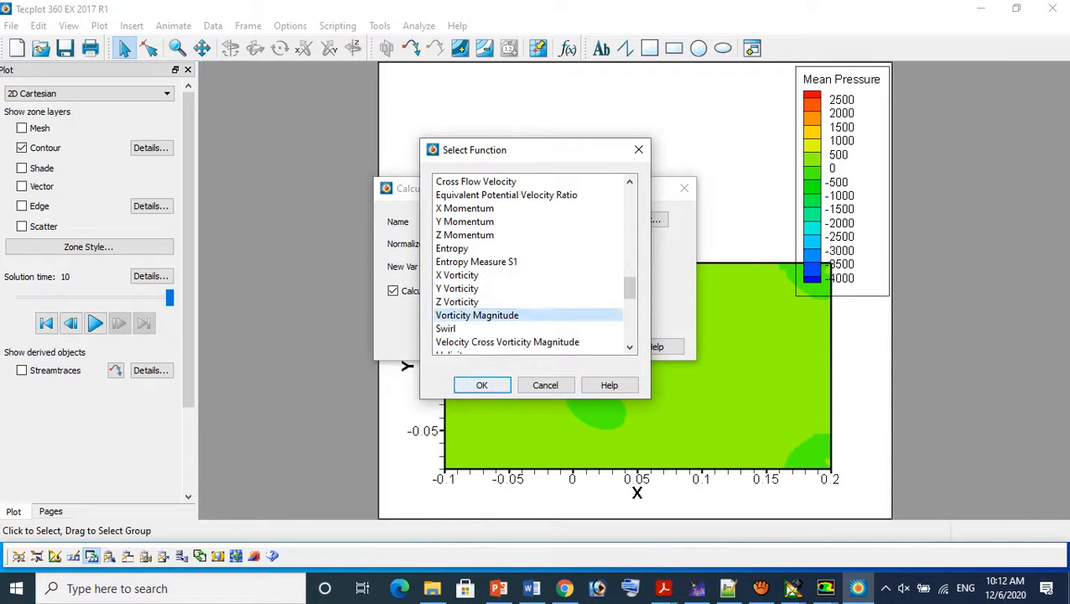
{"action": "left_click", "coordinate": [482, 385]}
{"action": "left_click", "coordinate": [528, 315]}
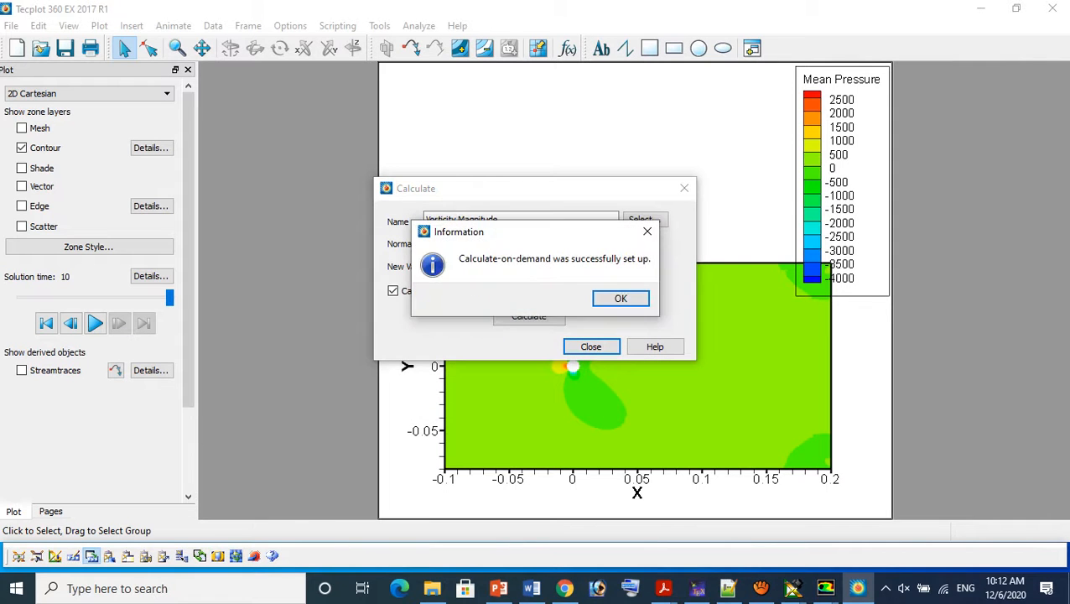
{"action": "left_click", "coordinate": [619, 297]}
{"action": "left_click", "coordinate": [590, 347]}
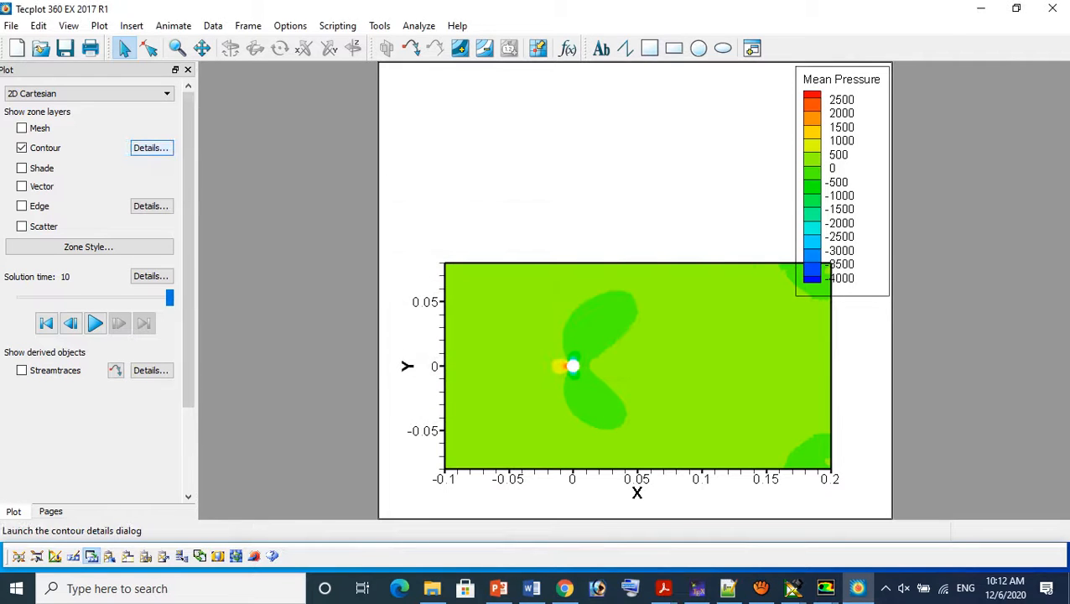
Change the contour variable to Velocity Magnitude and play its animation over the solution time
{"action": "left_click", "coordinate": [149, 148]}
{"action": "left_click", "coordinate": [247, 179]}
{"action": "scroll", "coordinate": [240, 262], "scroll_direction": "down", "scroll_amount": 14}
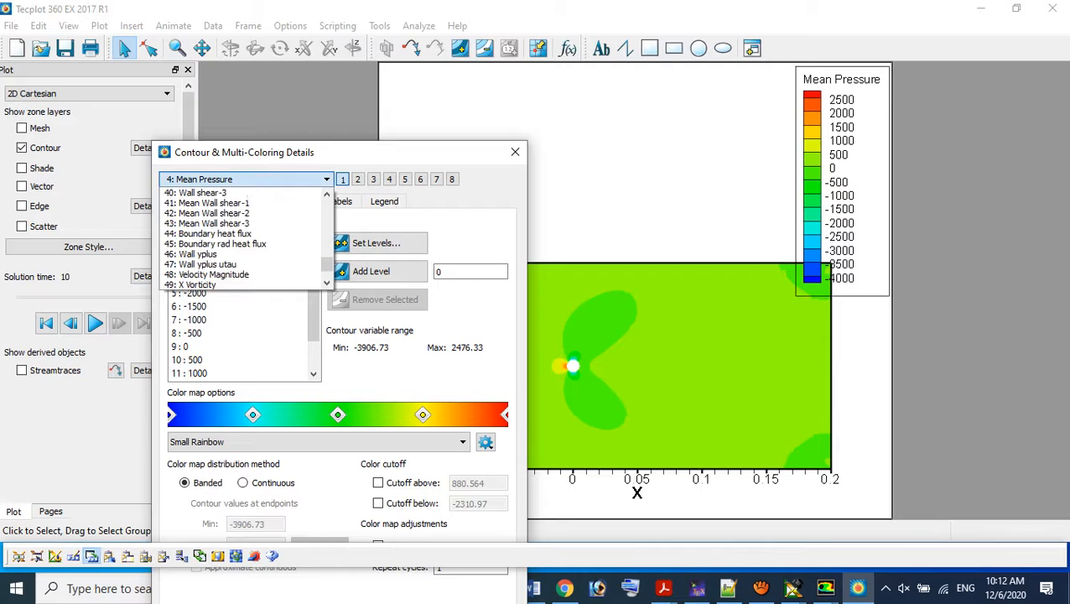
{"action": "left_click", "coordinate": [214, 243]}
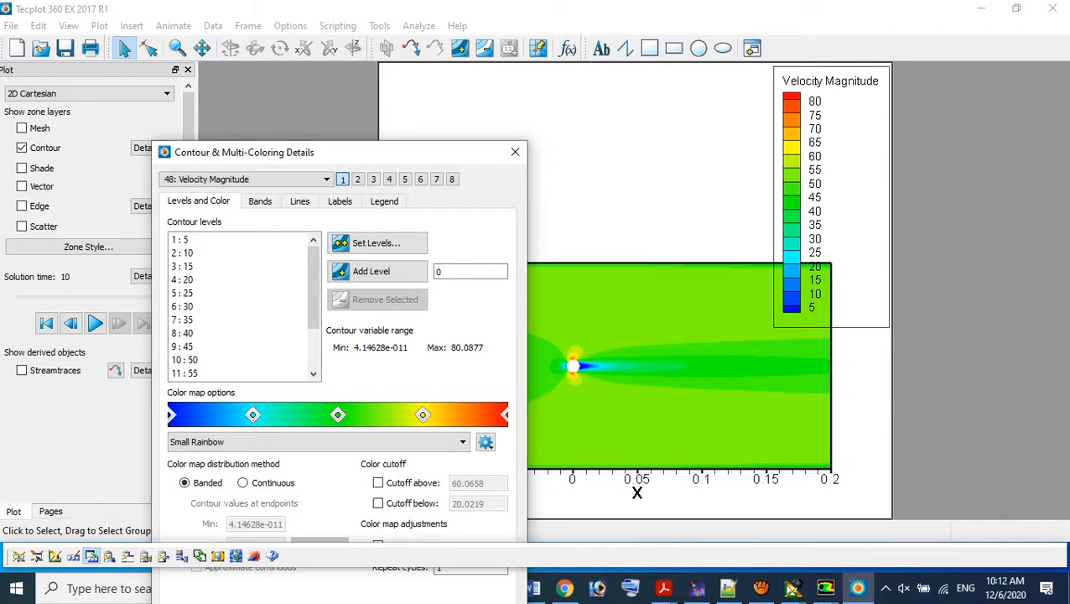
{"action": "left_click_drag", "start_coordinate": [251, 152], "coordinate": [103, 436]}
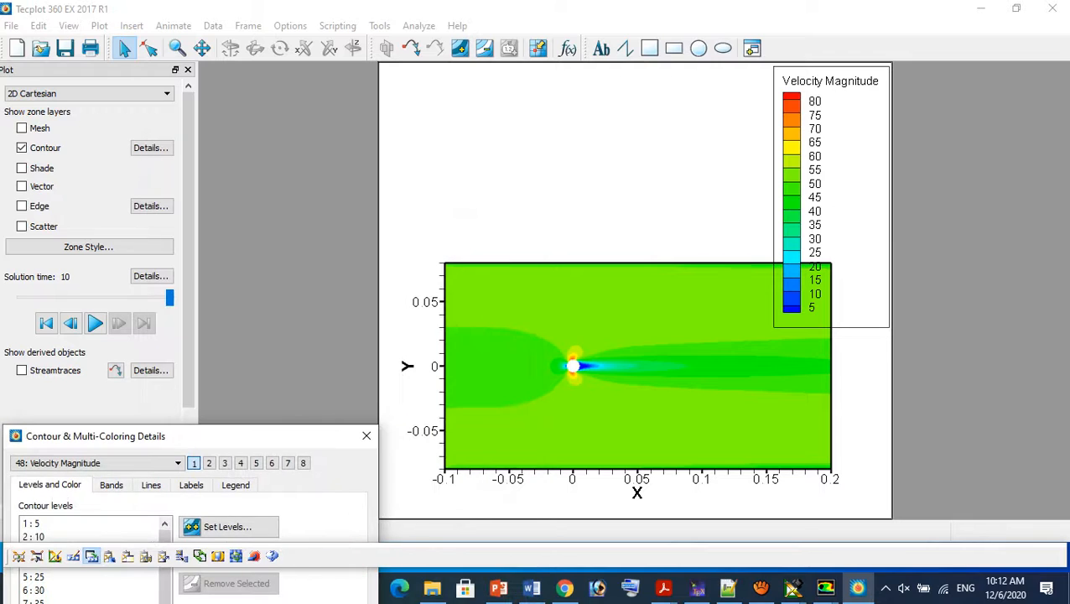
{"action": "left_click", "coordinate": [94, 323]}
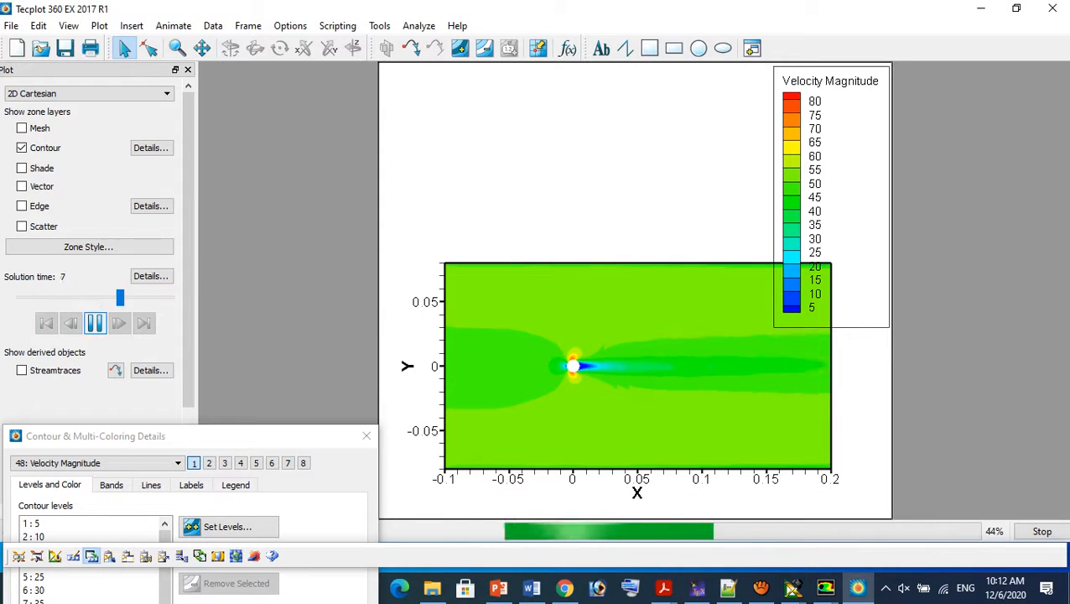
{"action": "left_click", "coordinate": [94, 323]}
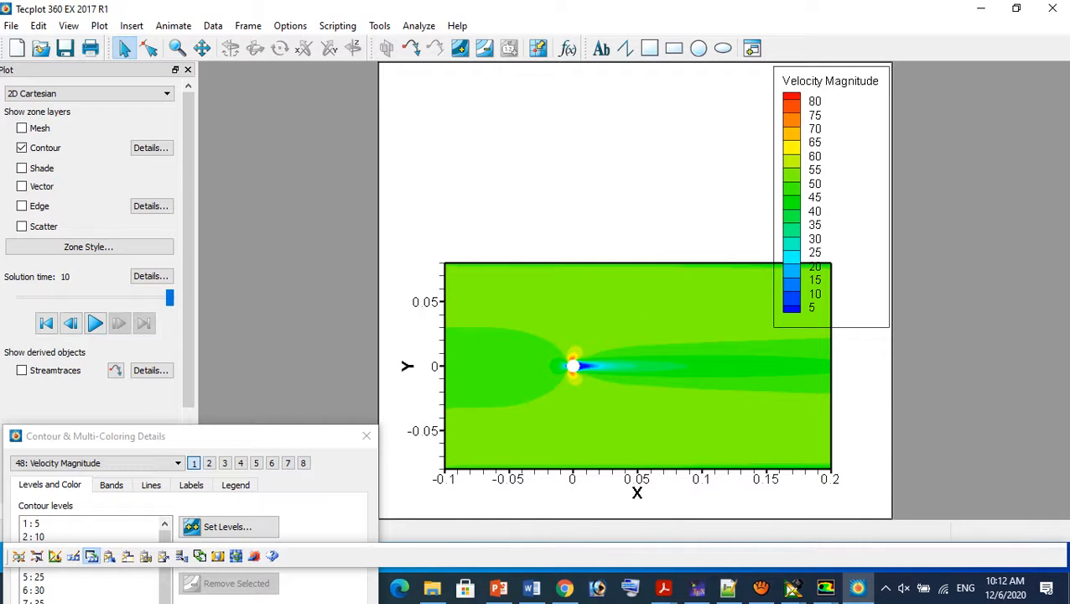
Zoom the velocity plot in on the circle and its wake
{"action": "left_click", "coordinate": [177, 48]}
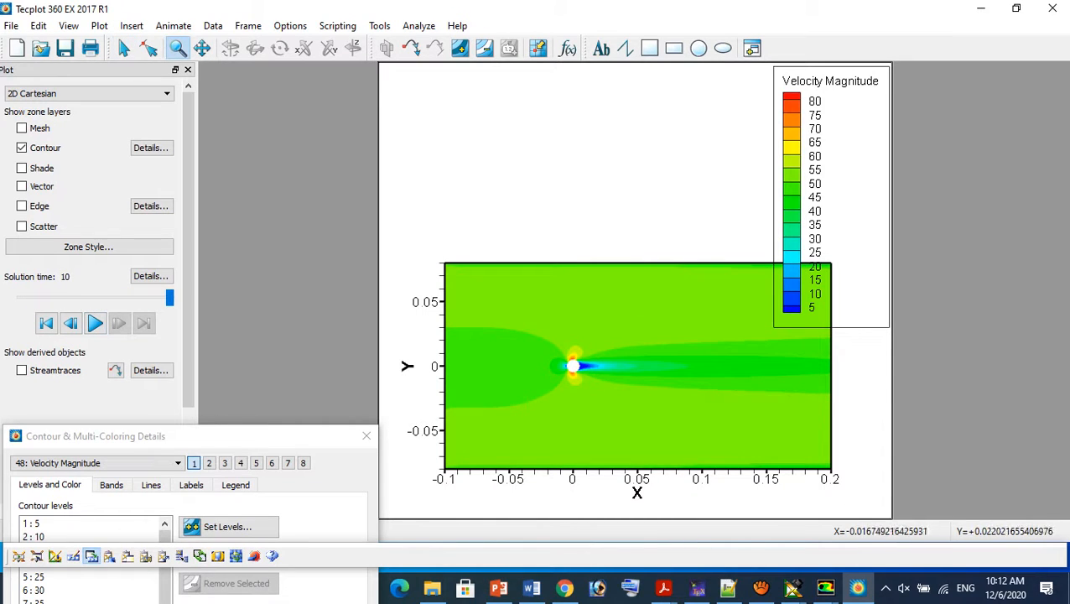
{"action": "left_click_drag", "start_coordinate": [545, 331], "coordinate": [626, 429]}
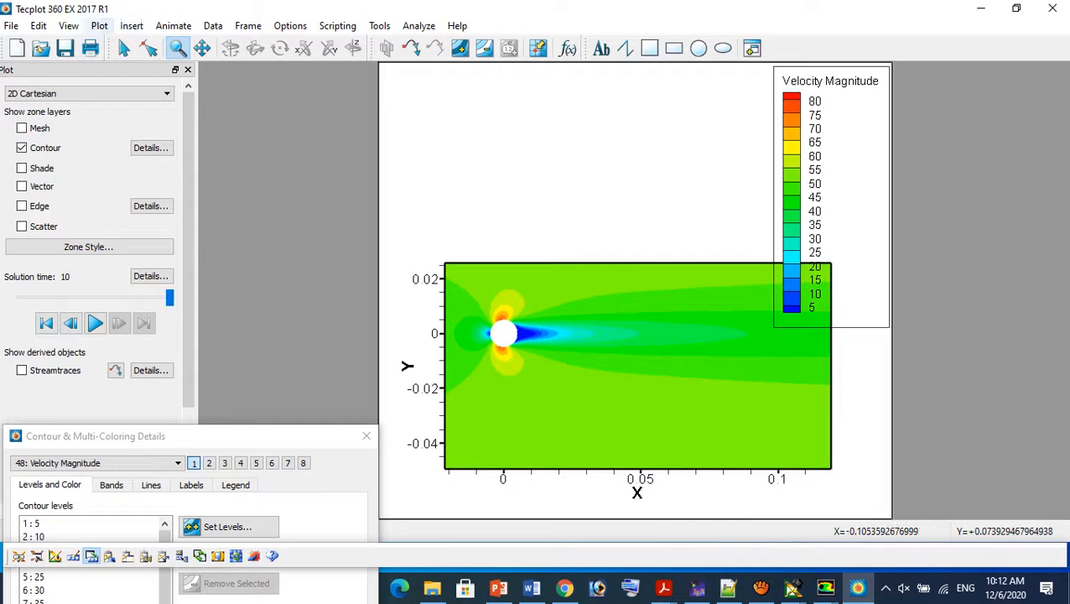
{"action": "left_click", "coordinate": [99, 26]}
{"action": "left_click", "coordinate": [187, 43]}
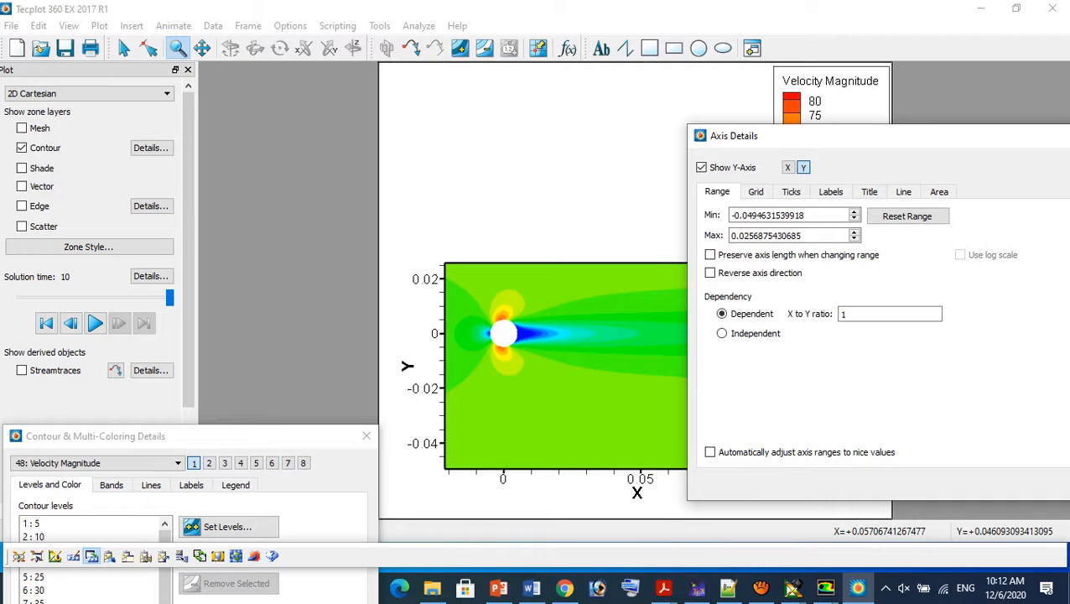
{"action": "left_click_drag", "start_coordinate": [847, 135], "coordinate": [522, 174]}
{"action": "left_click", "coordinate": [863, 174]}
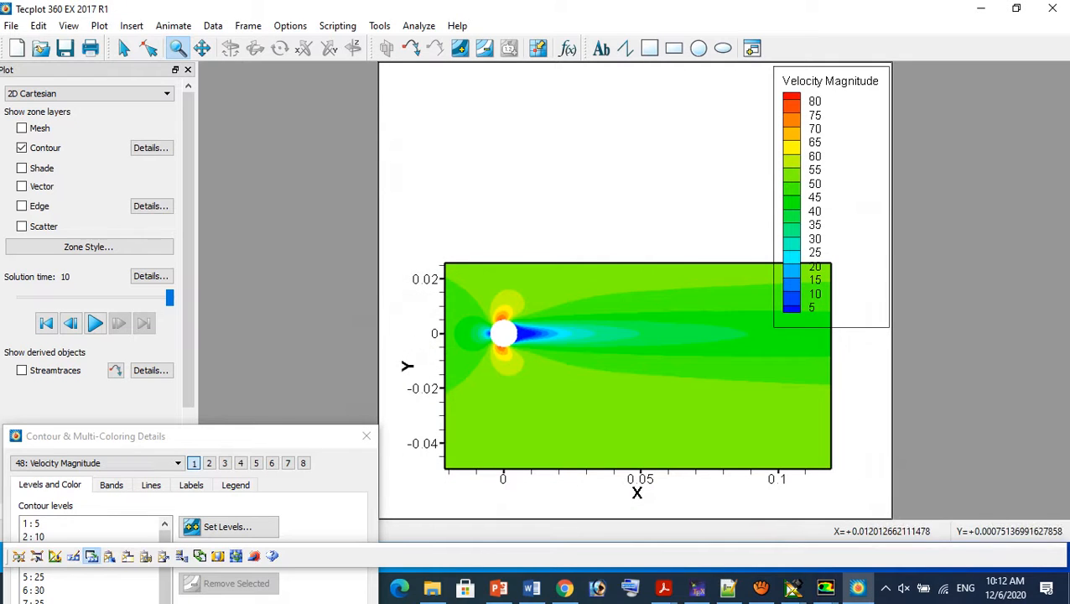
Enlarge the plot closely around the circle and animate the velocity magnitude contours over the solution time
{"action": "left_click", "coordinate": [535, 332]}
{"action": "left_click", "coordinate": [575, 366]}
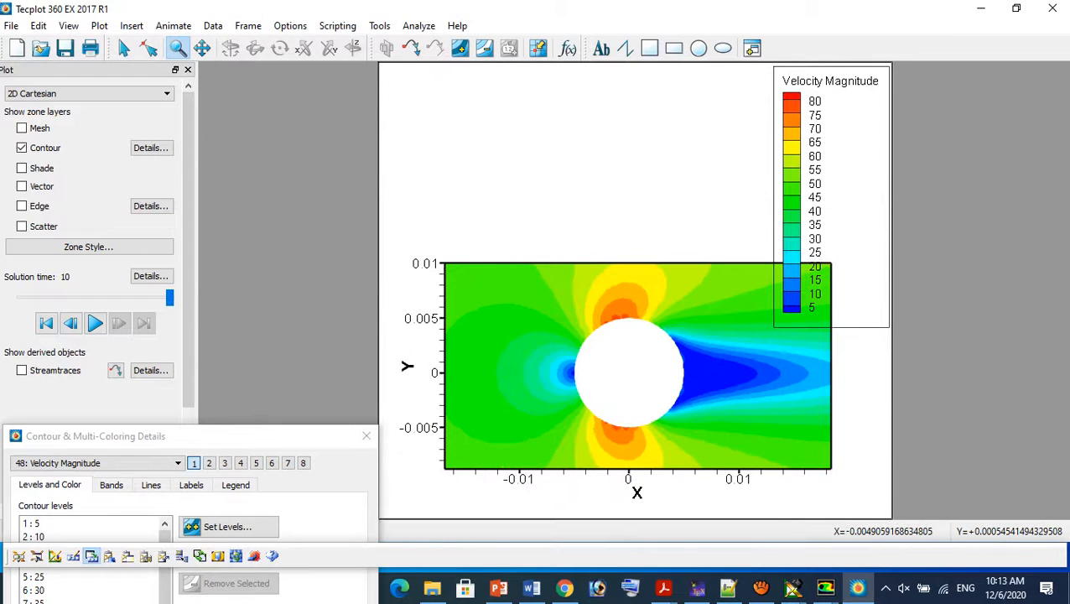
{"action": "left_click", "coordinate": [95, 323]}
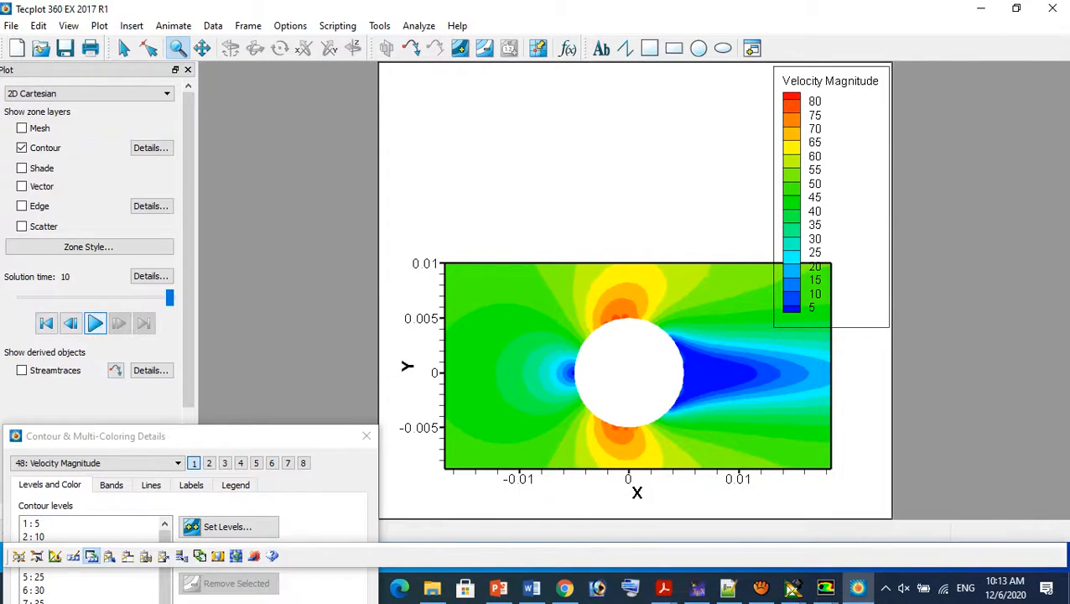
Show streamtraces using X Velocity and Y Velocity from a vertical rake just behind the circle and play them over the solution time
{"action": "left_click", "coordinate": [22, 370]}
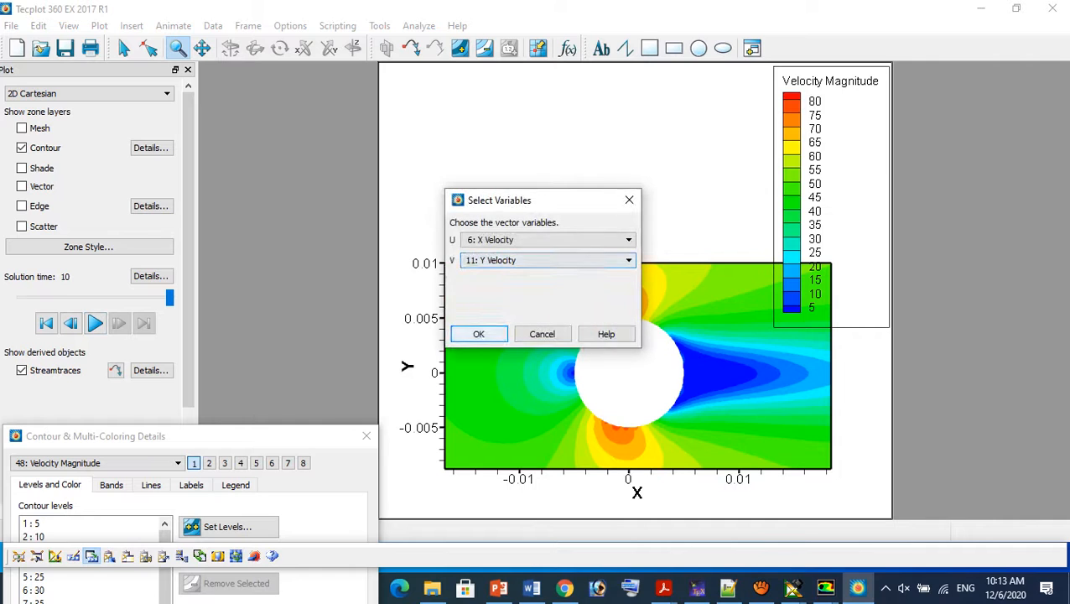
{"action": "left_click", "coordinate": [477, 334]}
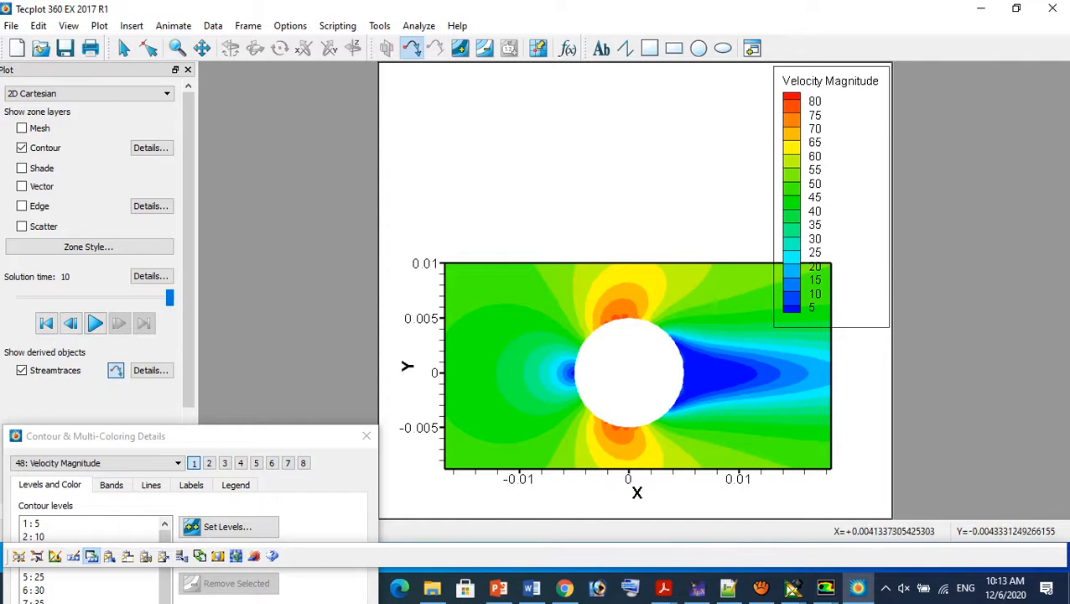
{"action": "left_click_drag", "start_coordinate": [697, 340], "coordinate": [697, 413]}
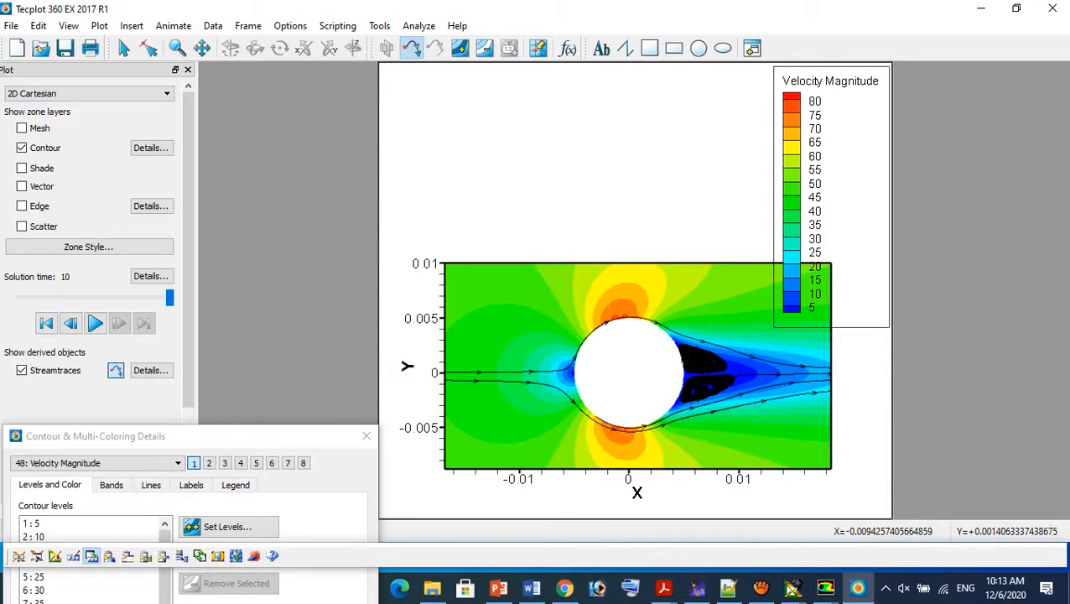
{"action": "left_click", "coordinate": [94, 322]}
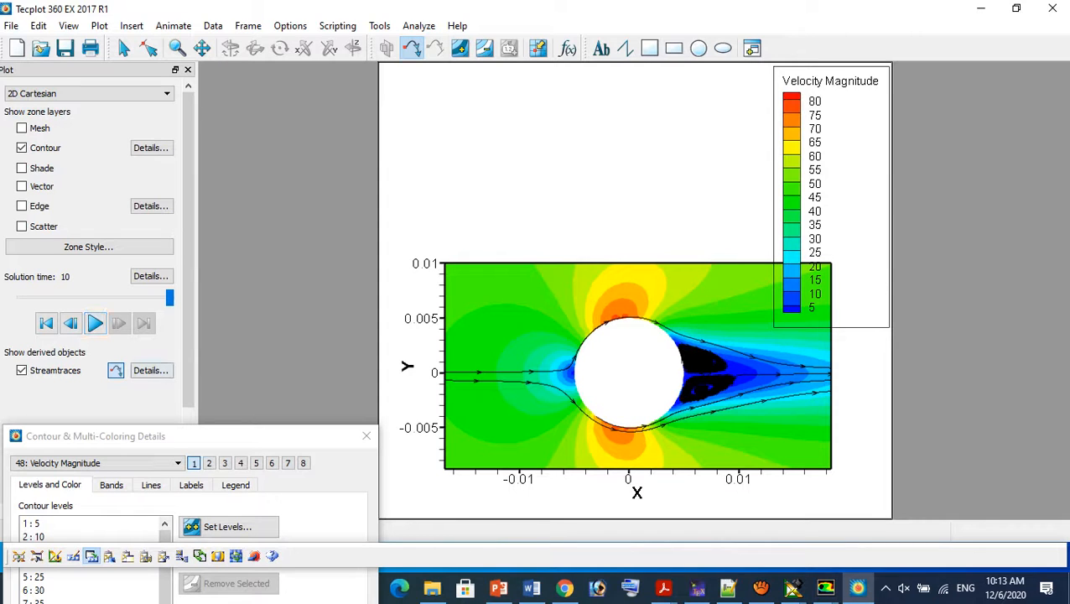
Replace all streamtraces with a vertical rake placed slightly farther downstream of the circle and animate them over the solution time
{"action": "left_click", "coordinate": [151, 370]}
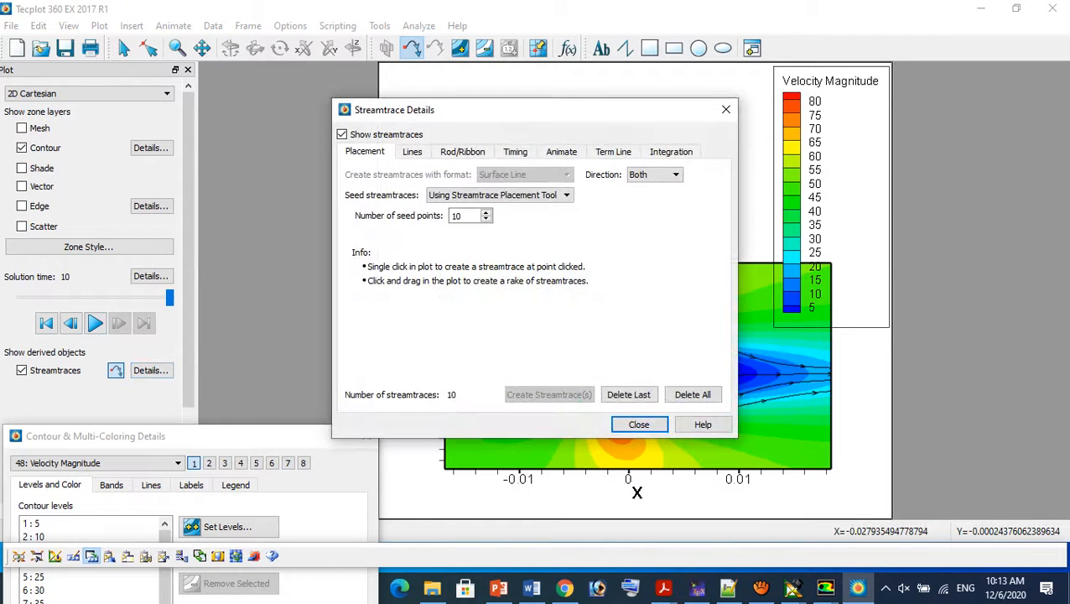
{"action": "left_click", "coordinate": [693, 394]}
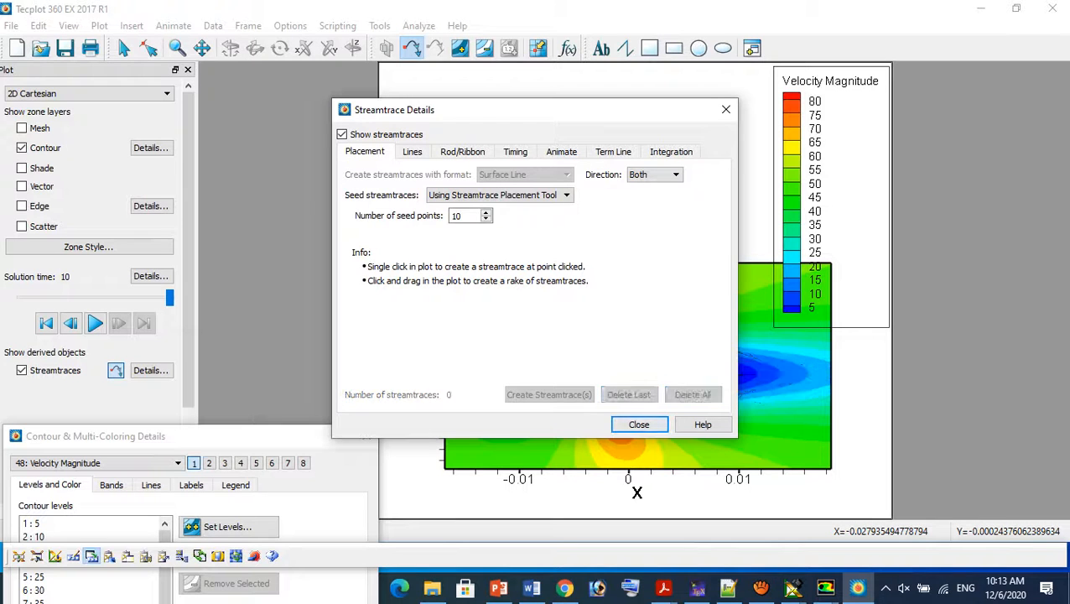
{"action": "left_click", "coordinate": [638, 424]}
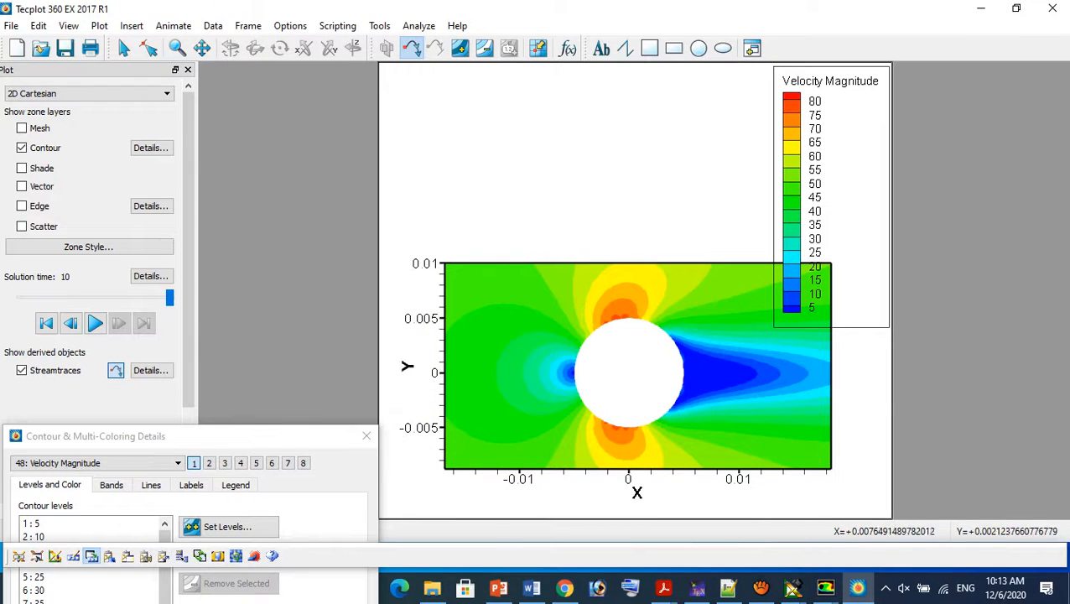
{"action": "left_click_drag", "start_coordinate": [726, 333], "coordinate": [730, 423]}
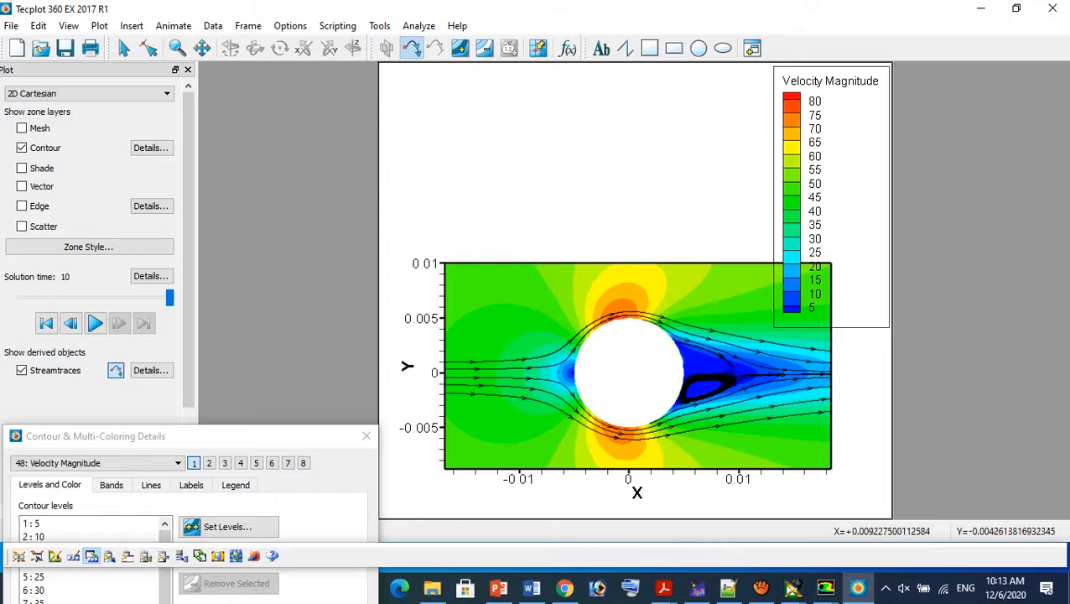
{"action": "left_click", "coordinate": [95, 322]}
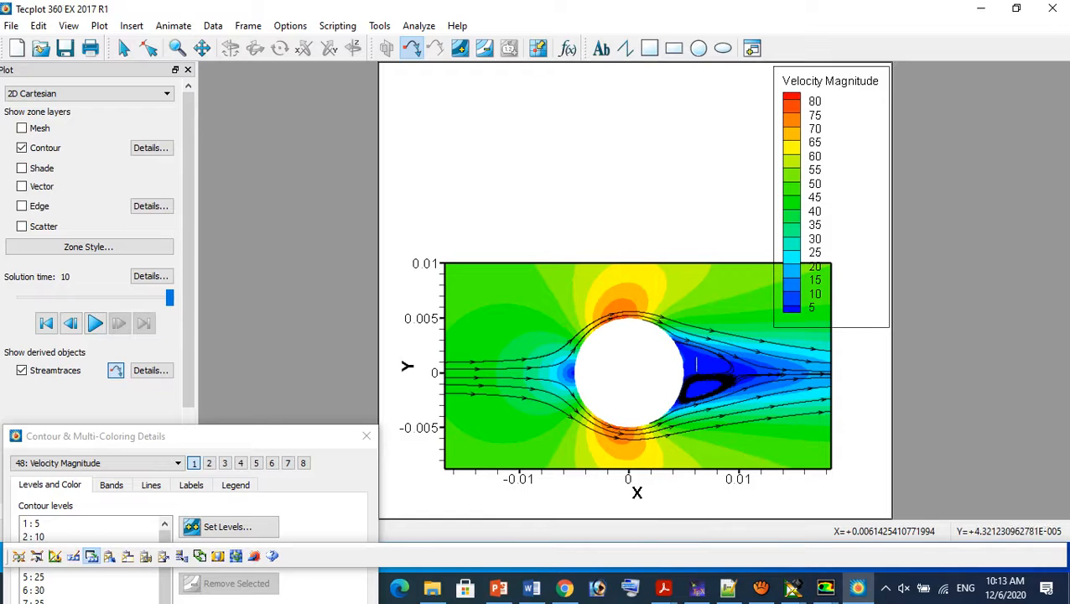
Add a single streamtrace in the wake just behind the circle and animate the plot over the solution time
{"action": "left_click", "coordinate": [696, 363]}
{"action": "left_click", "coordinate": [96, 323]}
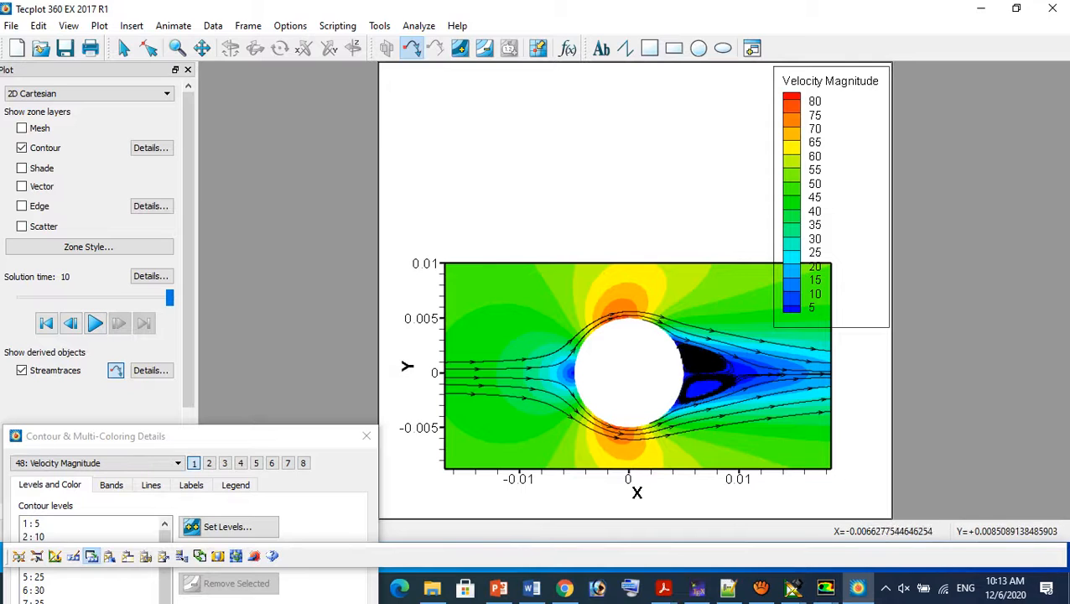
Place three more streamtrace rakes upstream of the circle to cover the flow above and below it
{"action": "left_click_drag", "start_coordinate": [556, 279], "coordinate": [548, 353]}
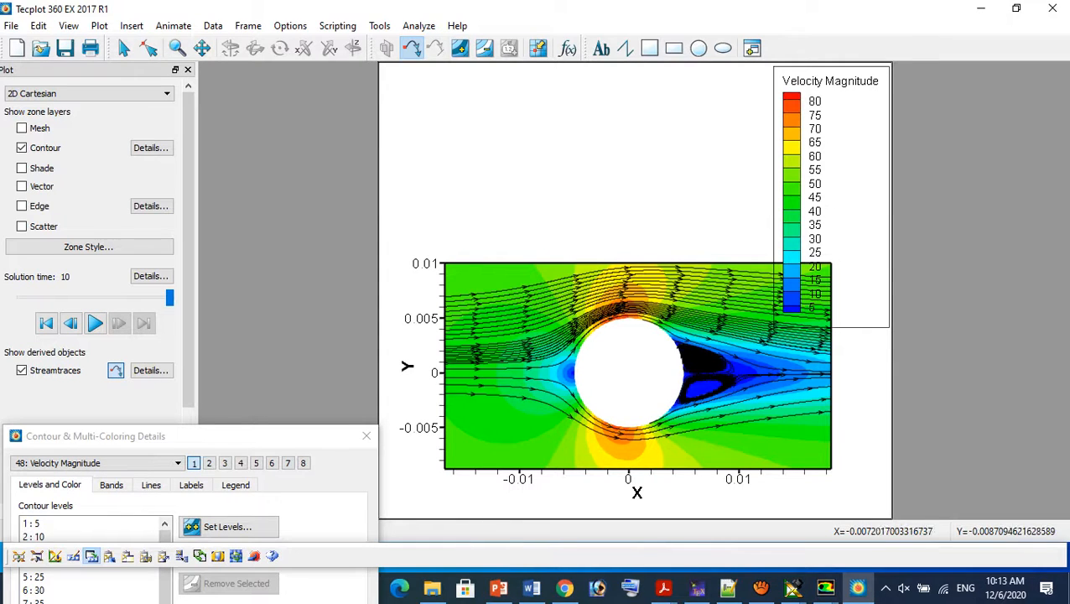
{"action": "left_click_drag", "start_coordinate": [529, 317], "coordinate": [504, 408]}
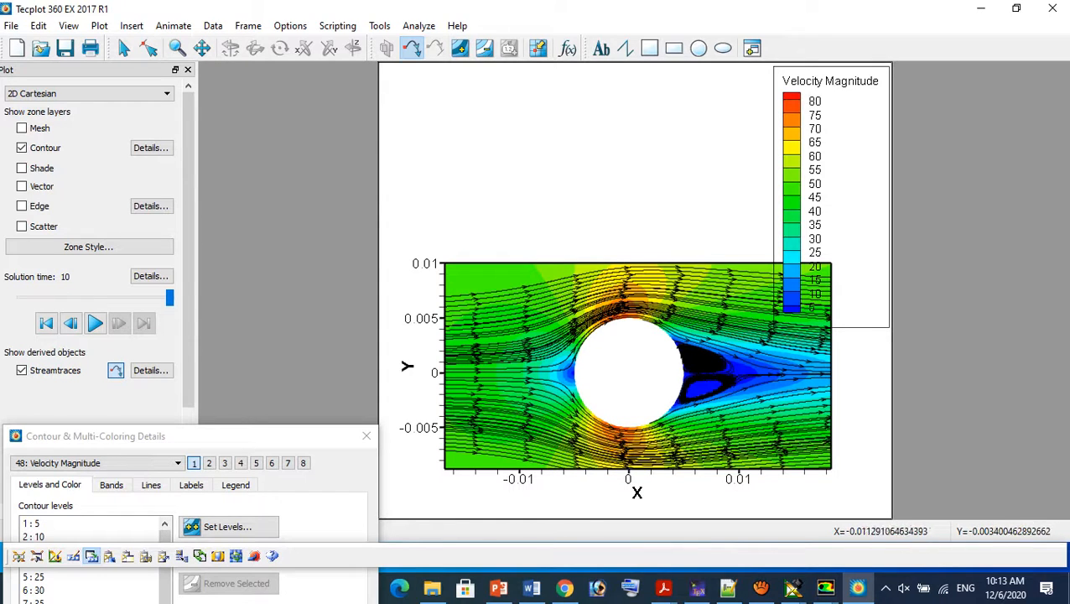
{"action": "left_click_drag", "start_coordinate": [515, 266], "coordinate": [515, 313]}
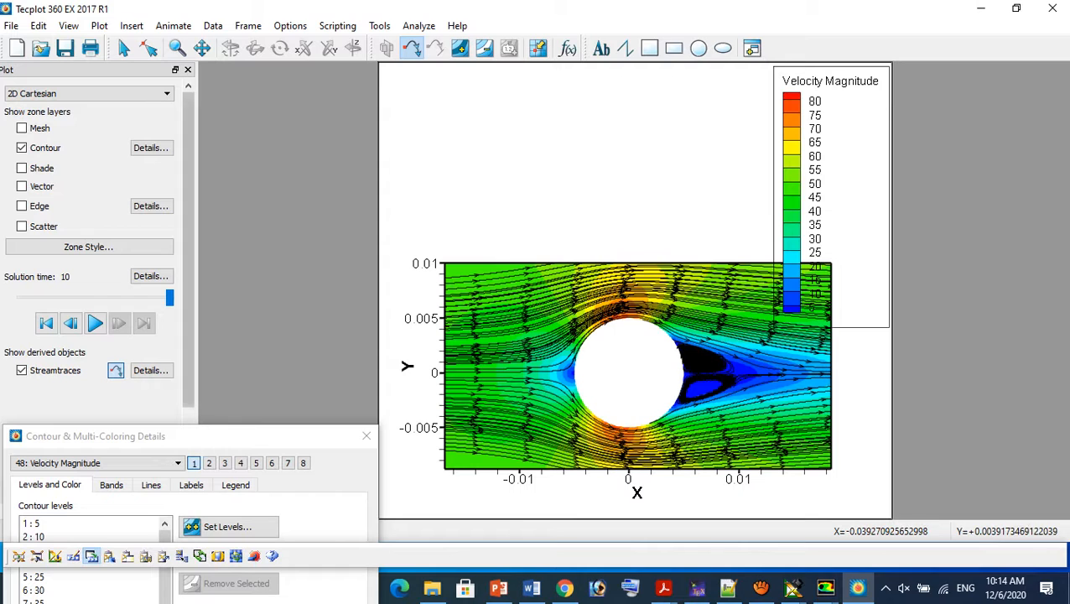
Try white as the streamtrace line color and set it back to black
{"action": "left_click", "coordinate": [150, 370]}
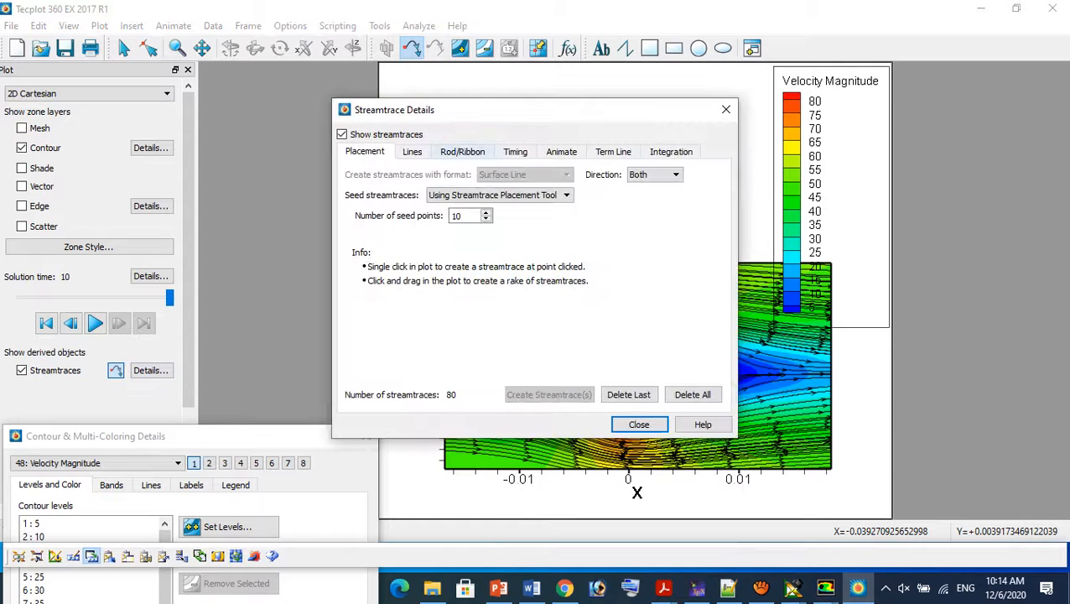
{"action": "left_click", "coordinate": [411, 152]}
{"action": "left_click", "coordinate": [462, 151]}
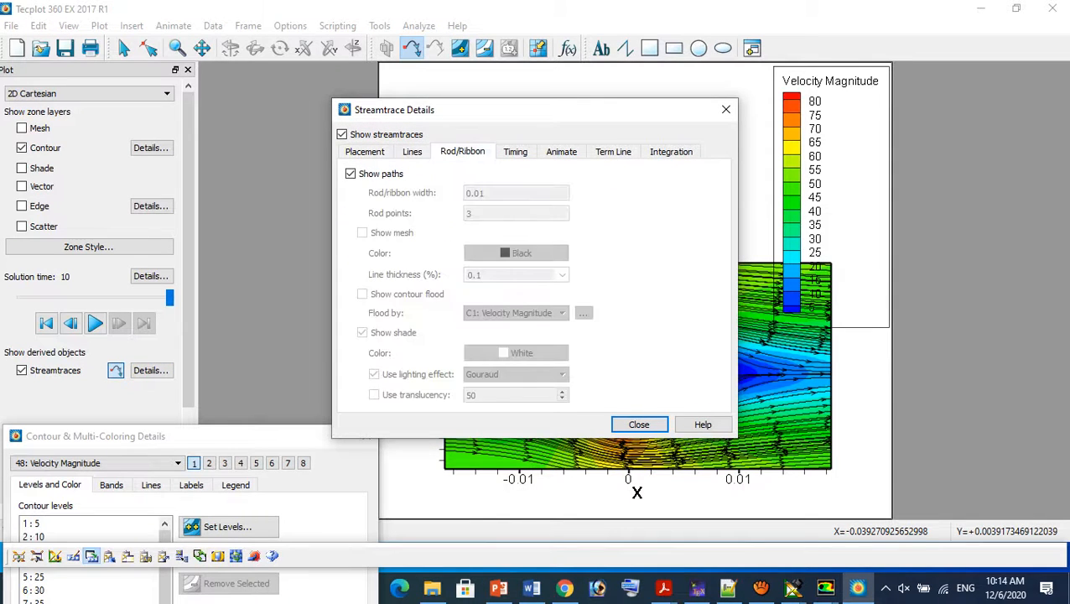
{"action": "left_click", "coordinate": [412, 151]}
{"action": "left_click", "coordinate": [475, 191]}
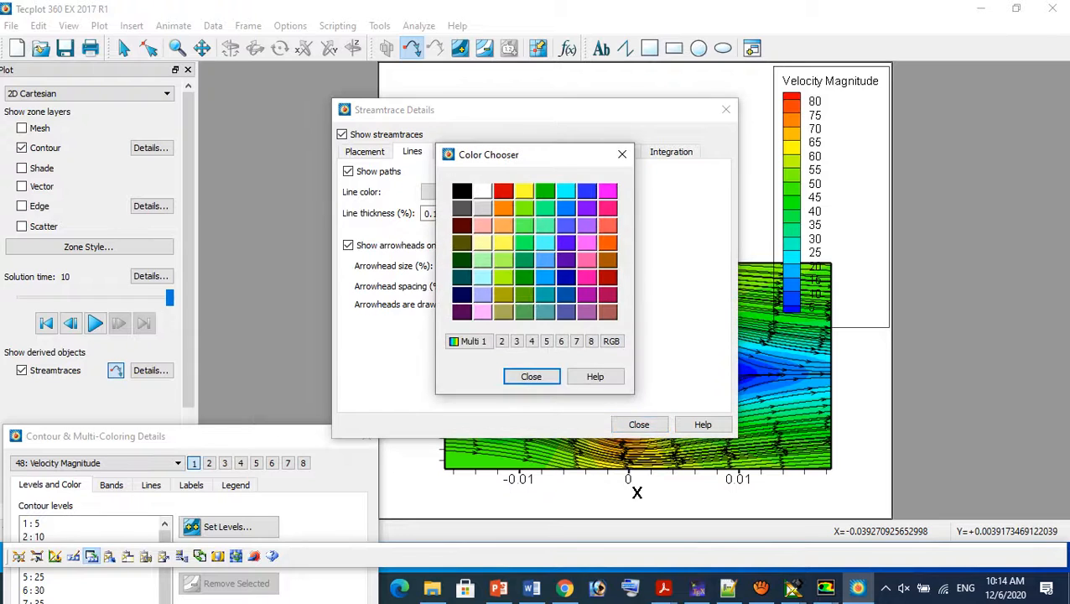
{"action": "left_click", "coordinate": [482, 191]}
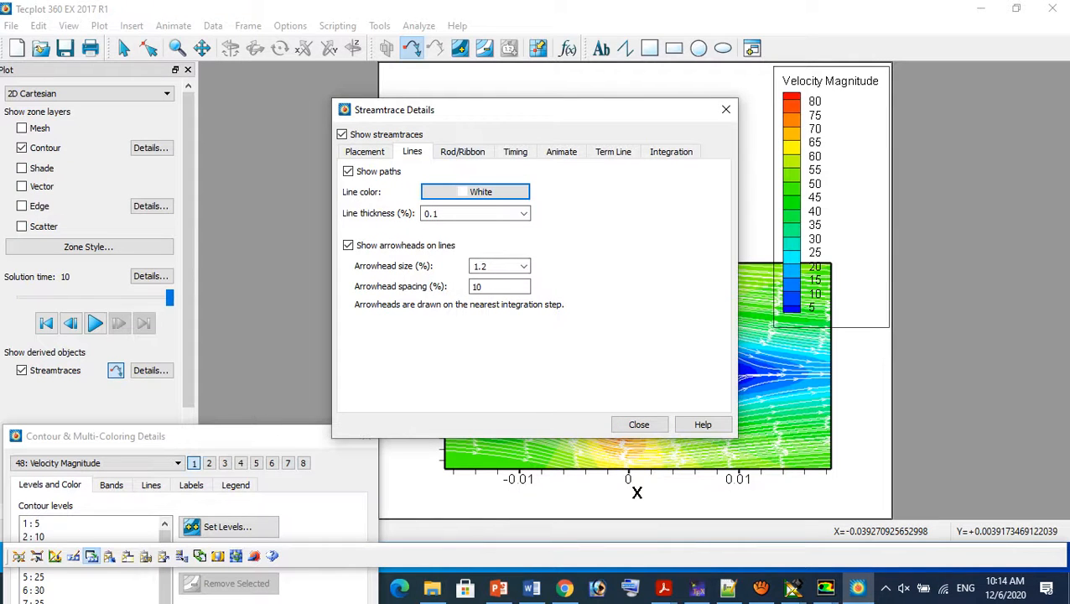
{"action": "left_click", "coordinate": [474, 192]}
{"action": "left_click", "coordinate": [460, 187]}
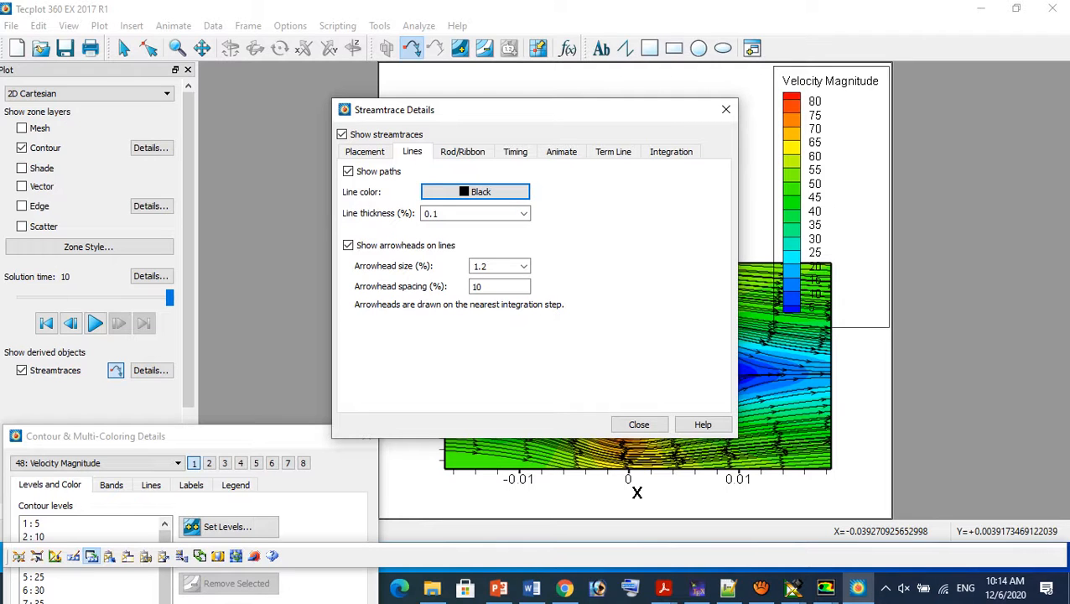
{"action": "left_click", "coordinate": [725, 109]}
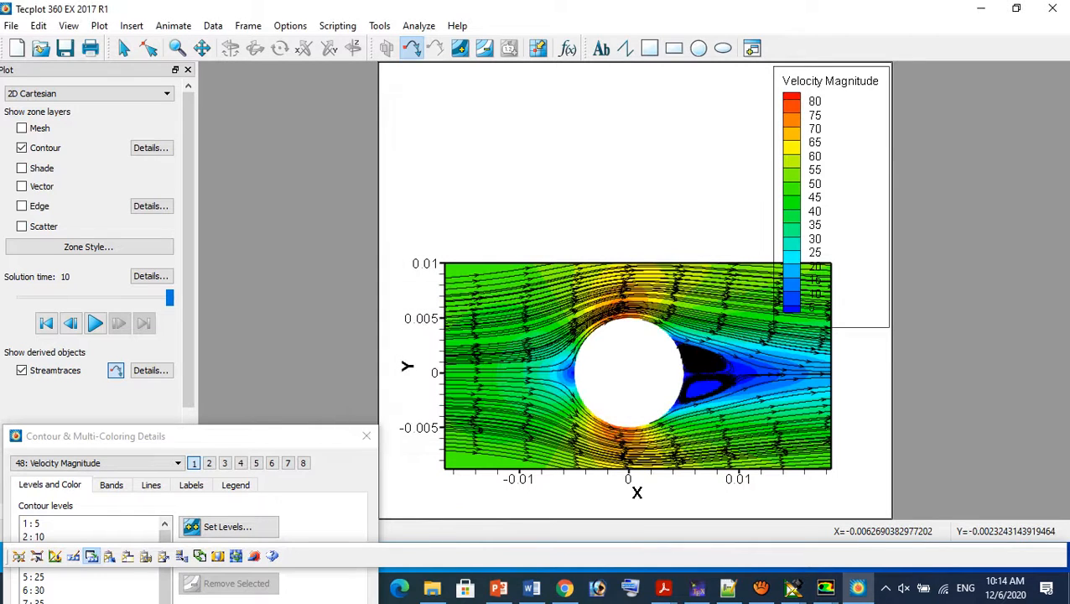
Play the time animation on screen from its detailed settings and uncover the plot around the circle
{"action": "left_click", "coordinate": [172, 26]}
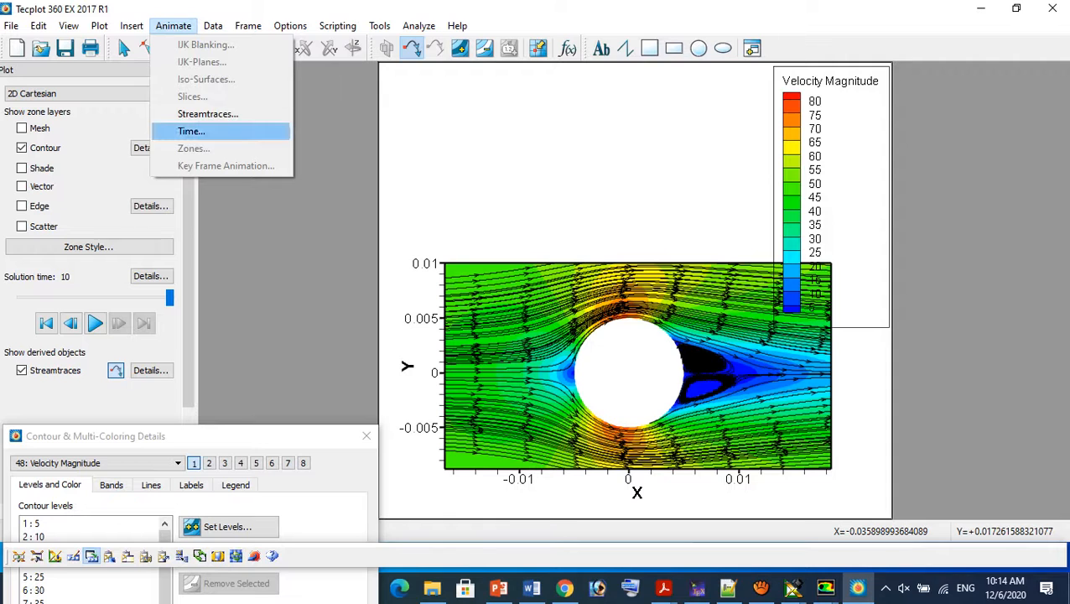
{"action": "left_click", "coordinate": [191, 131]}
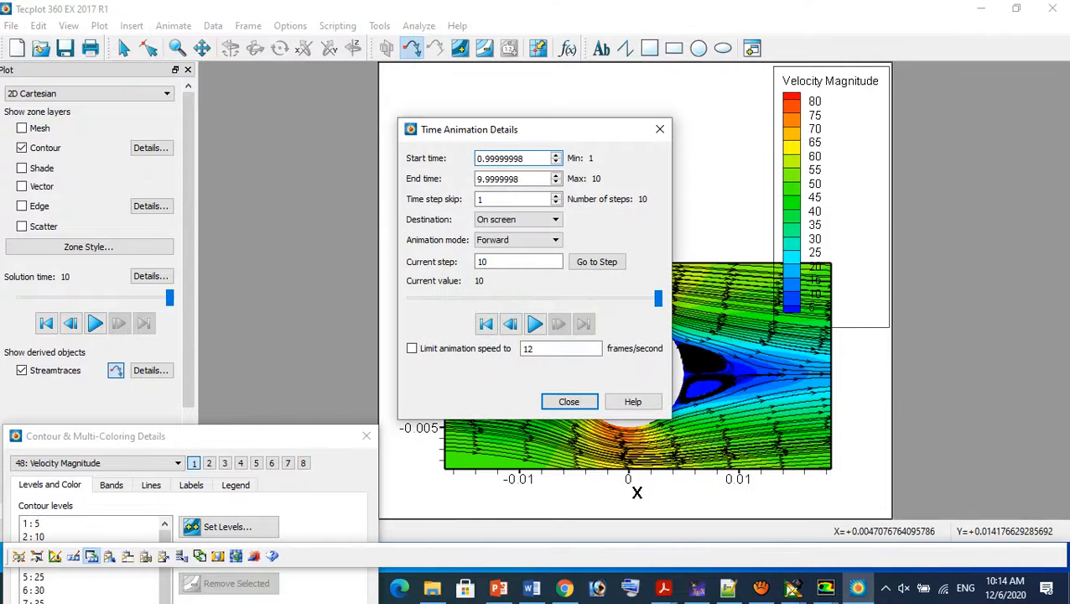
{"action": "left_click", "coordinate": [534, 323]}
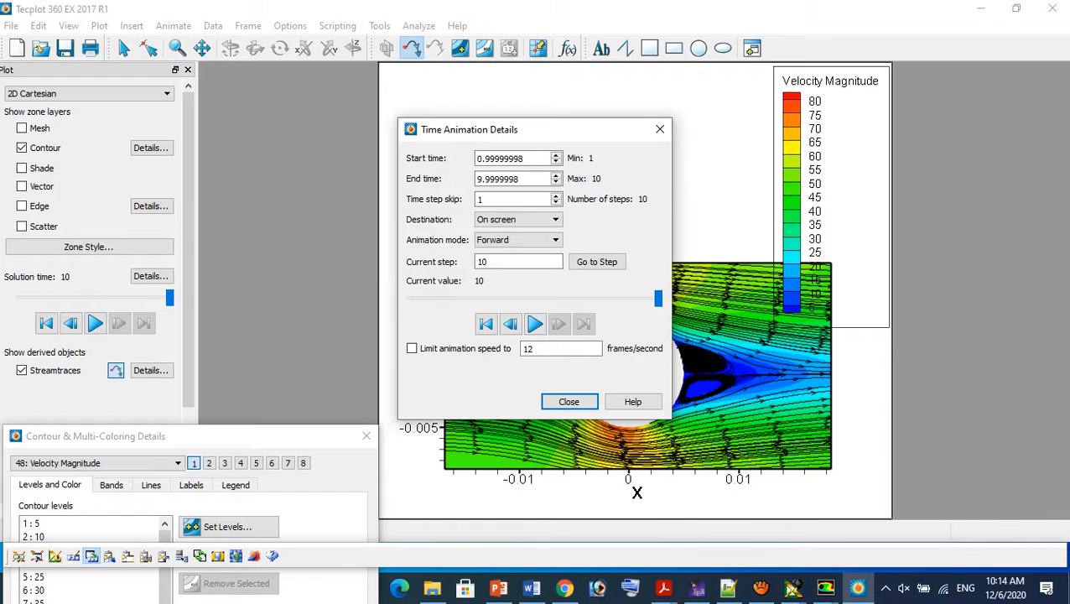
{"action": "left_click_drag", "start_coordinate": [503, 129], "coordinate": [279, 105]}
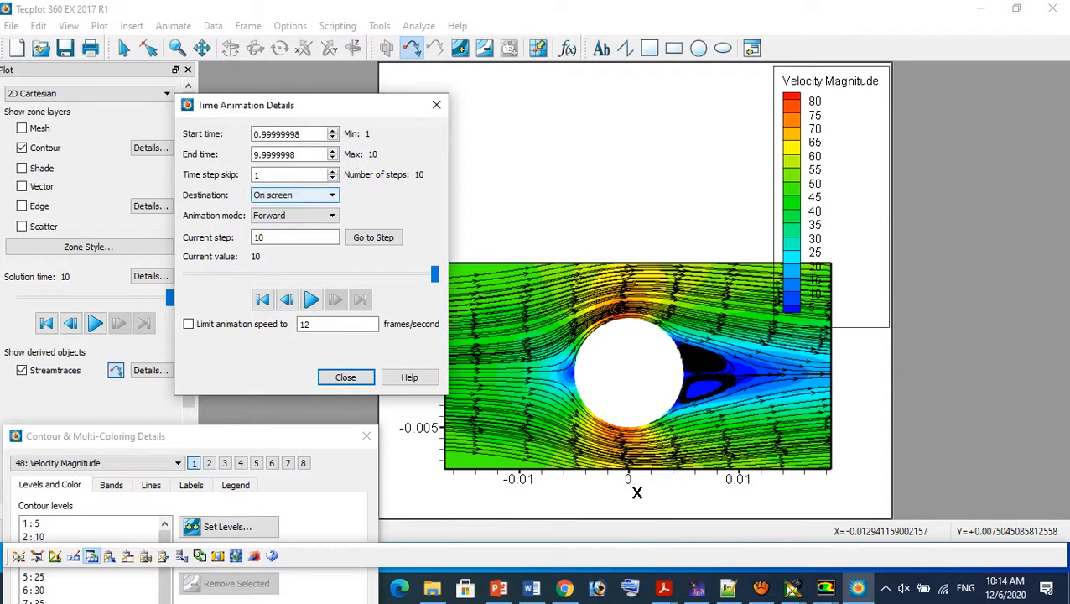
Set the time animation's destination to file and choose AVI as the export format
{"action": "left_click", "coordinate": [294, 195]}
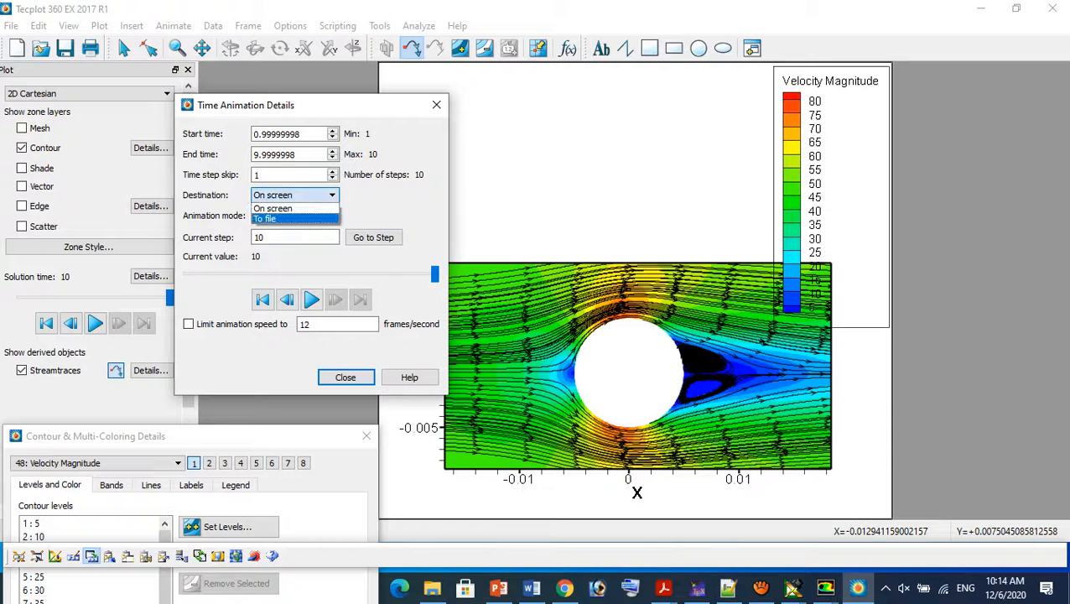
{"action": "left_click", "coordinate": [268, 220]}
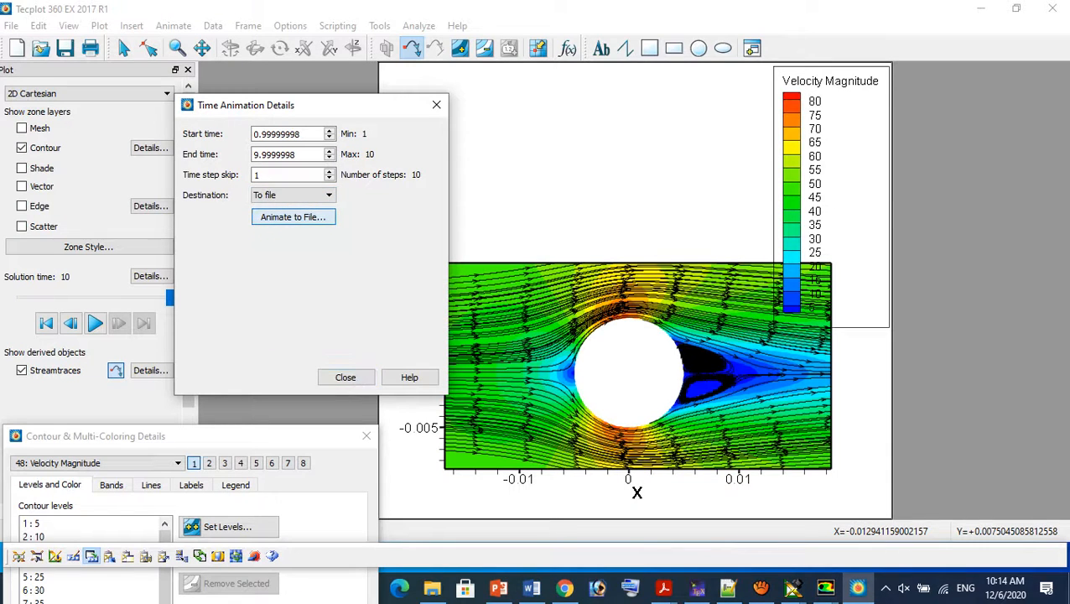
{"action": "left_click", "coordinate": [293, 216]}
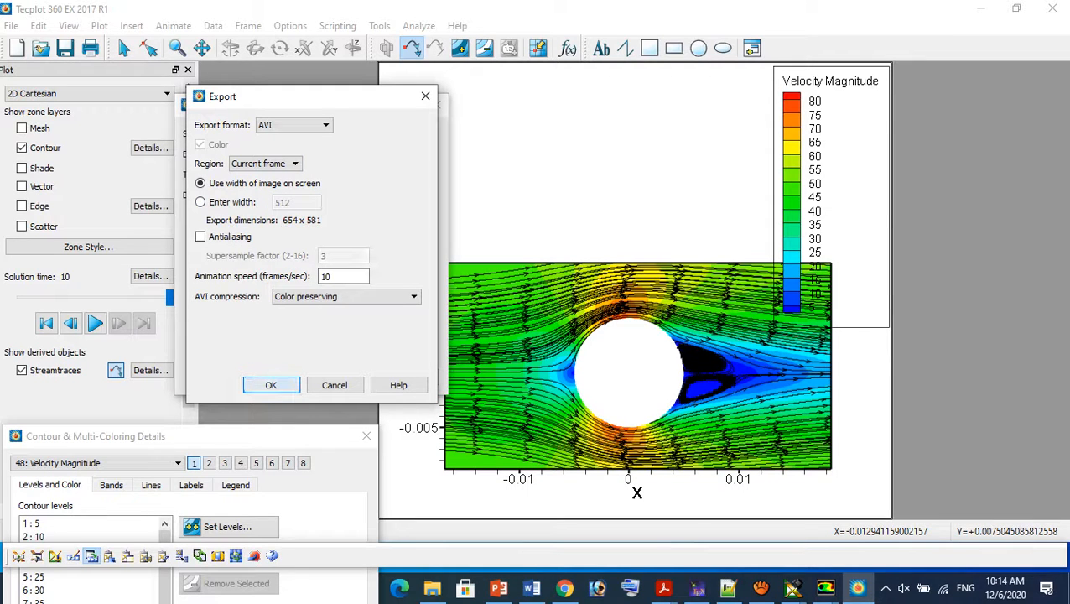
{"action": "left_click", "coordinate": [271, 385]}
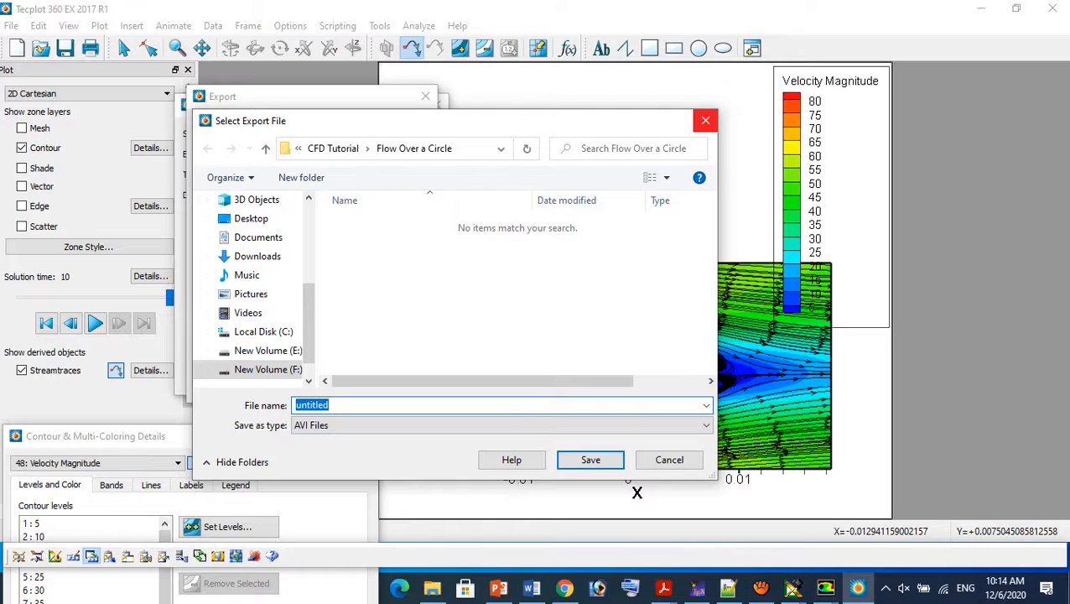
{"action": "left_click", "coordinate": [705, 121]}
{"action": "left_click", "coordinate": [293, 125]}
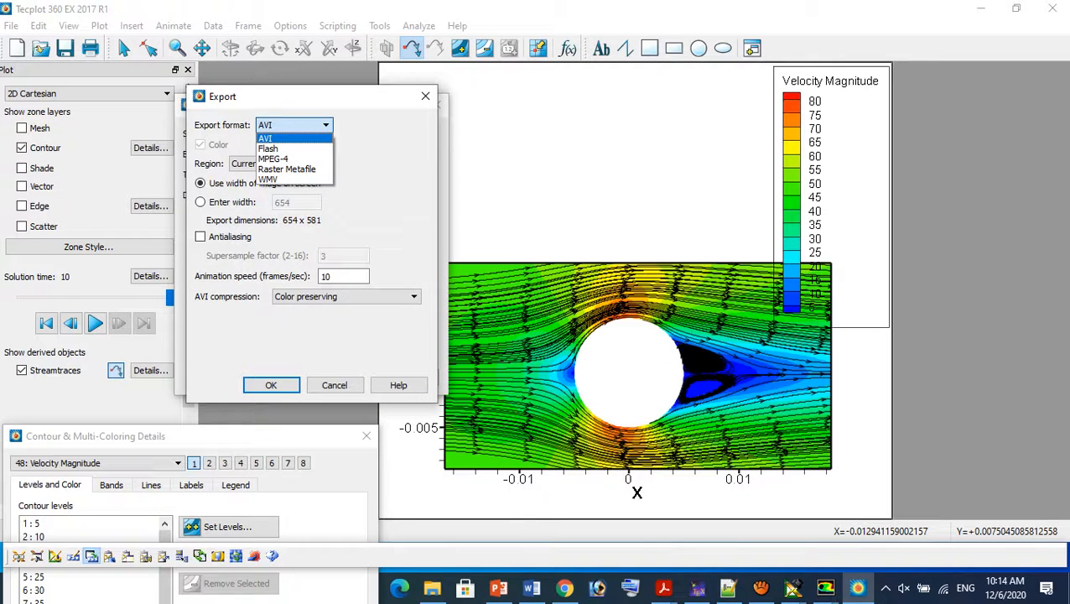
{"action": "left_click", "coordinate": [289, 138]}
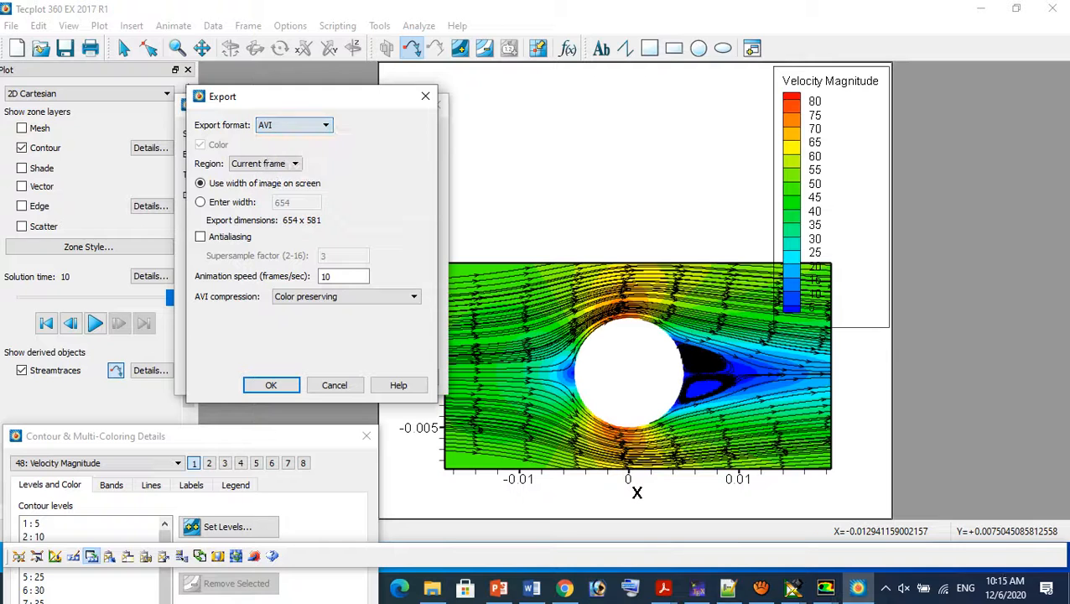
Export the time animation as an AVI file named Animation in the Flow Over a Circle folder
{"action": "left_click", "coordinate": [271, 385]}
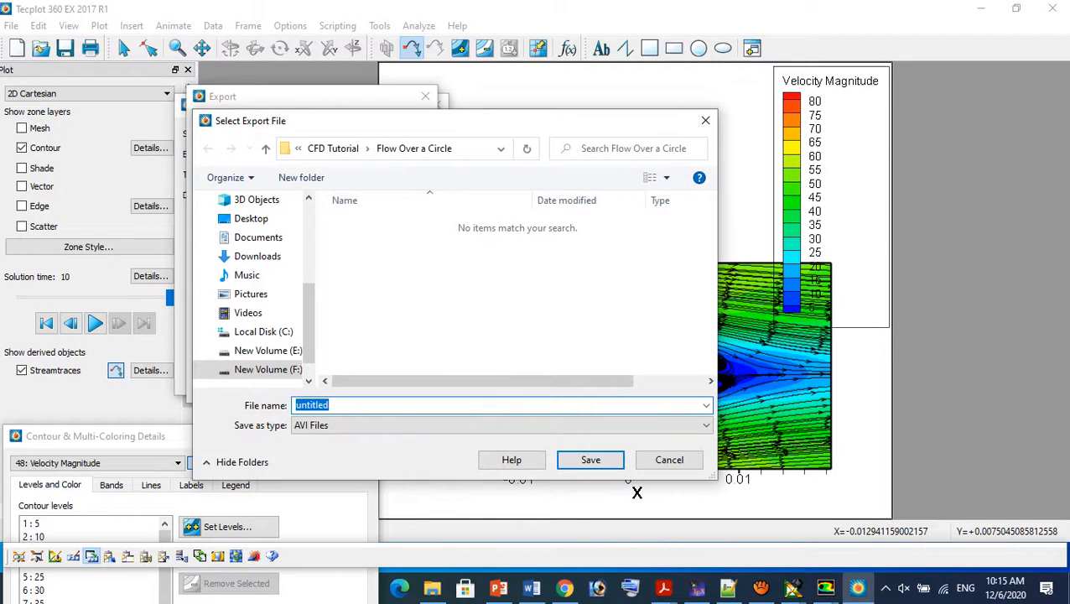
{"action": "type", "text": "Animation for cir"}
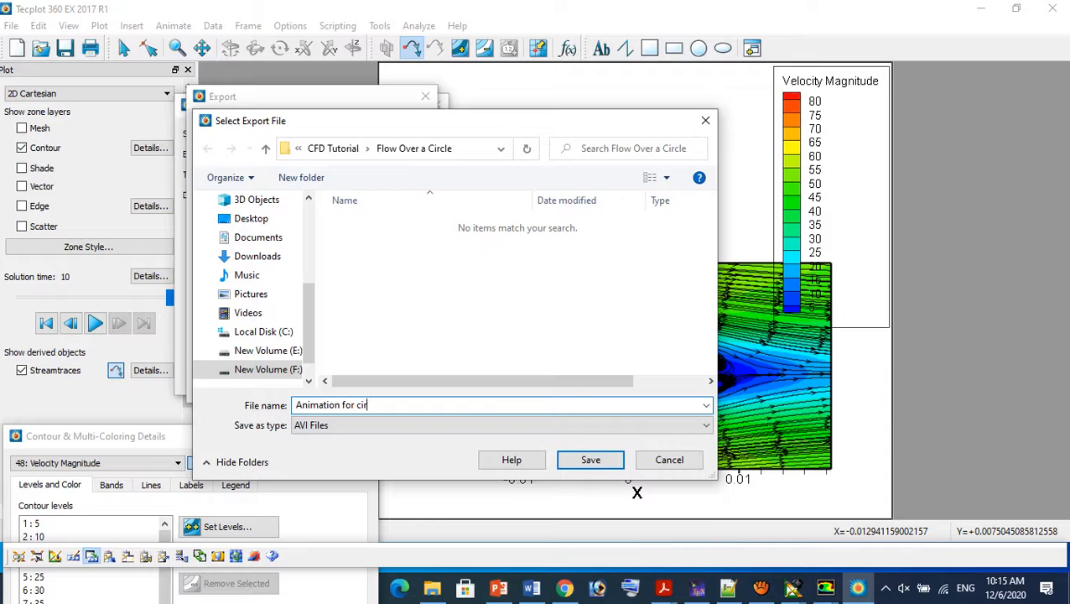
{"action": "type", "text": "cle"}
{"action": "key", "text": "BackSpace"}
{"action": "key", "text": "BackSpace"}
{"action": "key", "text": "BackSpace"}
{"action": "key", "text": "BackSpace"}
{"action": "key", "text": "BackSpace"}
{"action": "key", "text": "BackSpace"}
{"action": "key", "text": "BackSpace"}
{"action": "key", "text": "BackSpace"}
{"action": "key", "text": "BackSpace"}
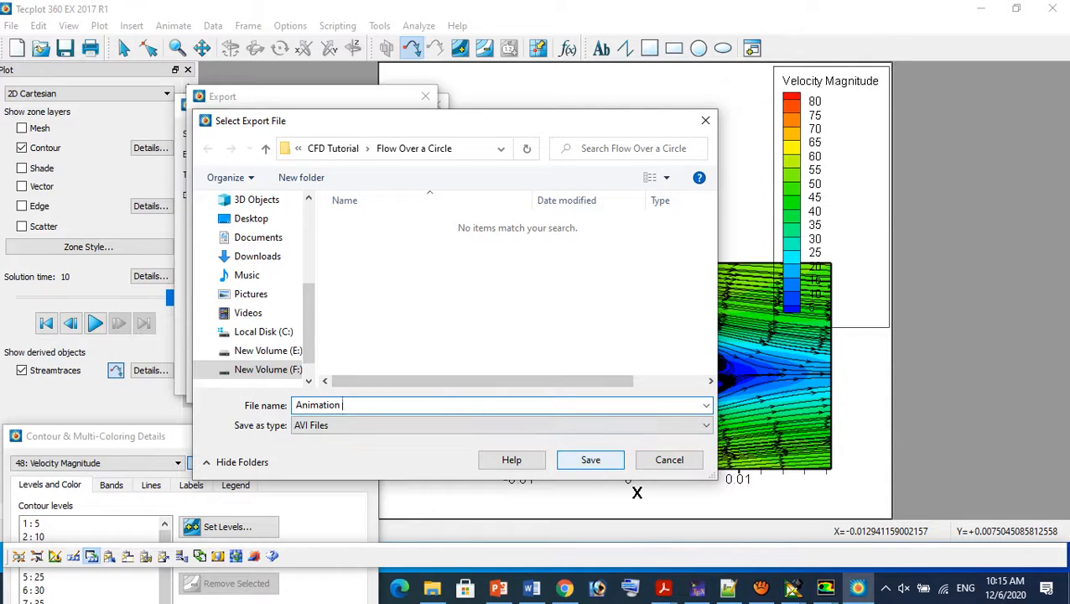
{"action": "key", "text": "Return"}
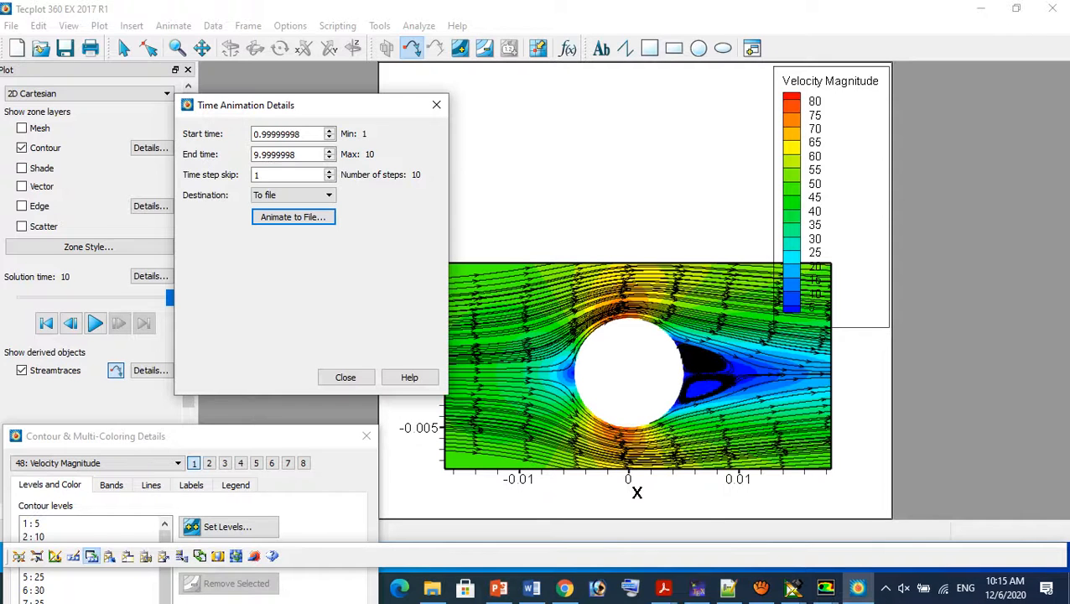
Switch to File Explorer, play the exported Animation video in VLC media player, and return to Tecplot 360
{"action": "left_click", "coordinate": [431, 588]}
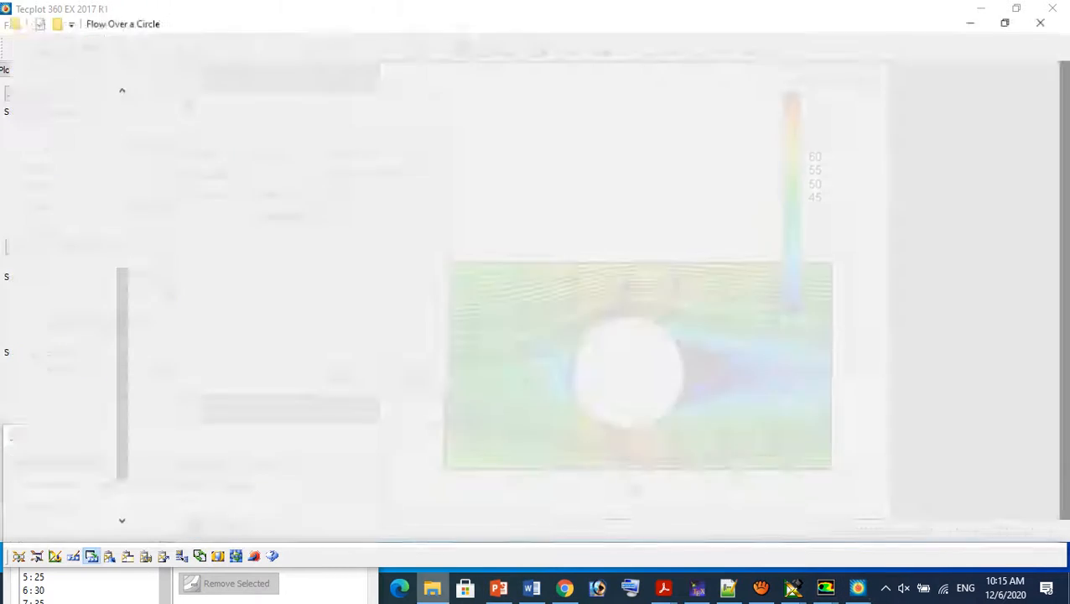
{"action": "left_click", "coordinate": [176, 102]}
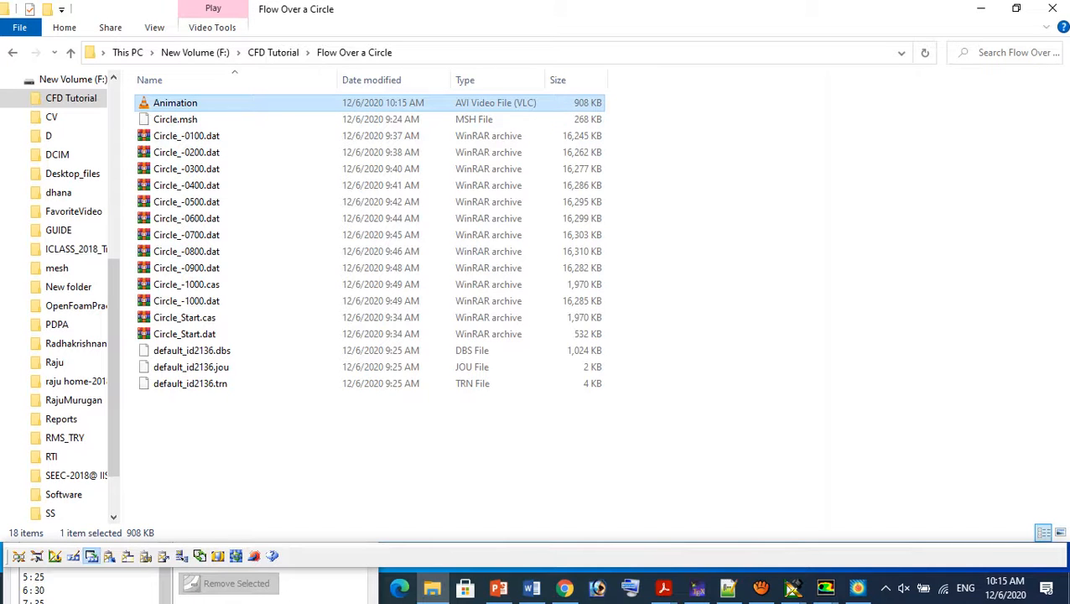
{"action": "right_click", "coordinate": [239, 103]}
{"action": "left_click", "coordinate": [274, 116]}
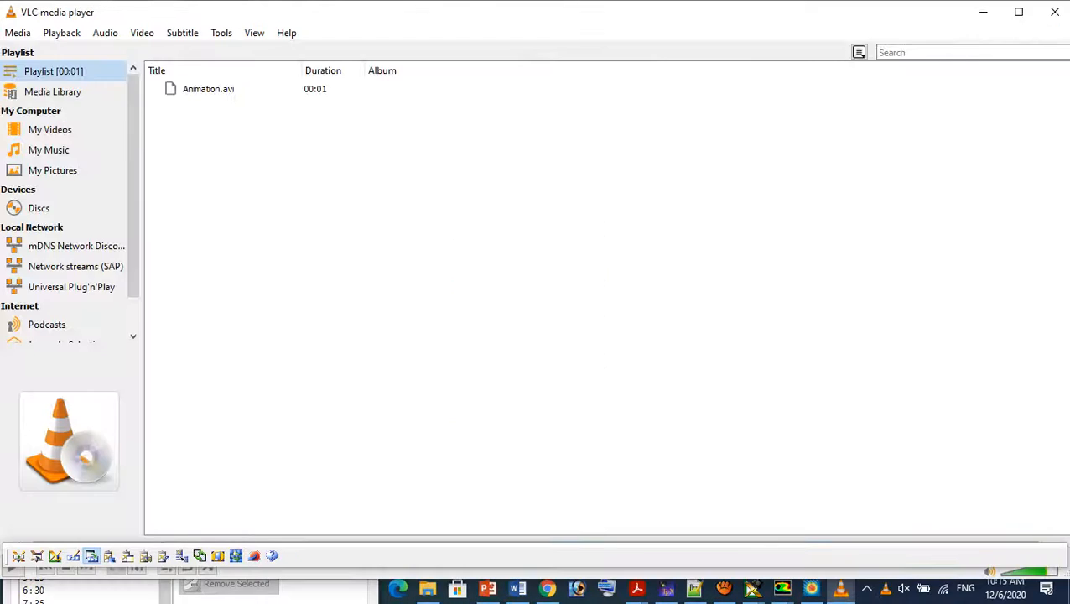
{"action": "left_click", "coordinate": [1054, 12]}
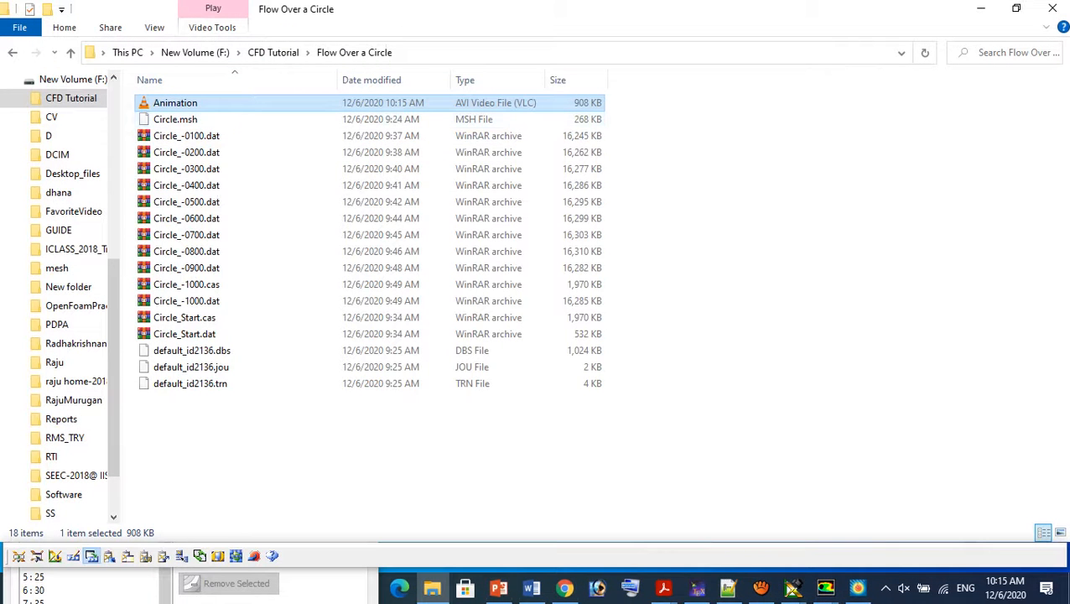
{"action": "left_click", "coordinate": [857, 587]}
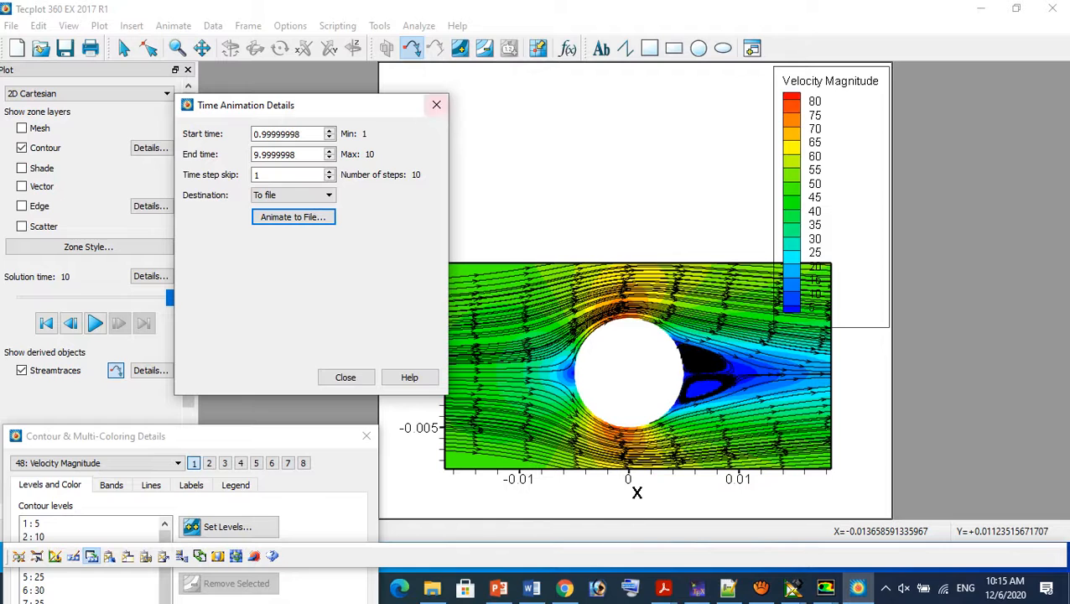
Enter 1 frame/second as the on-screen animation speed limit and set the destination back to file
{"action": "left_click", "coordinate": [293, 195]}
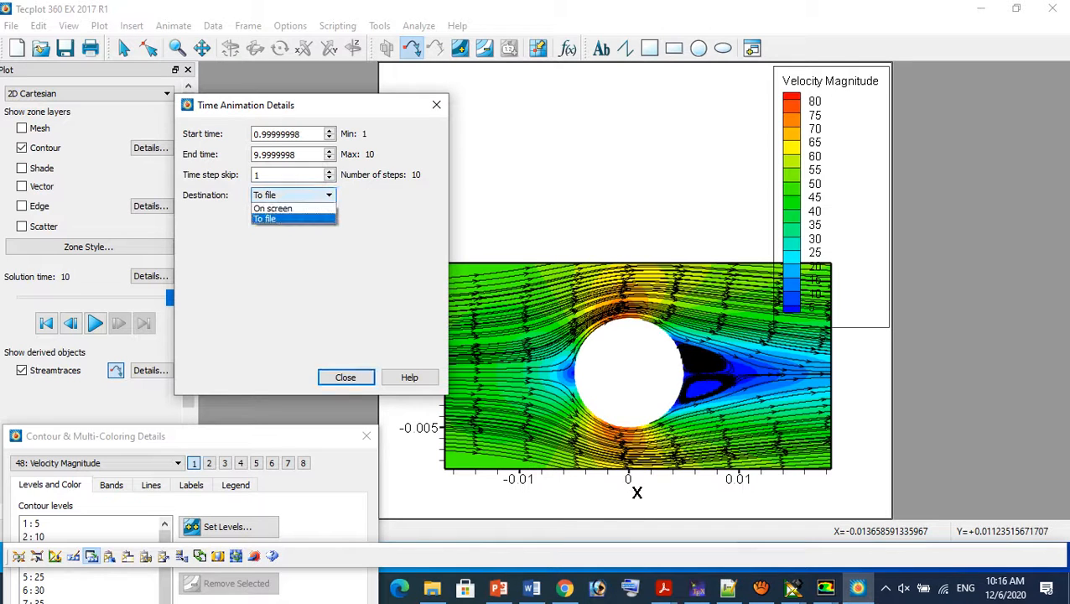
{"action": "left_click", "coordinate": [285, 206]}
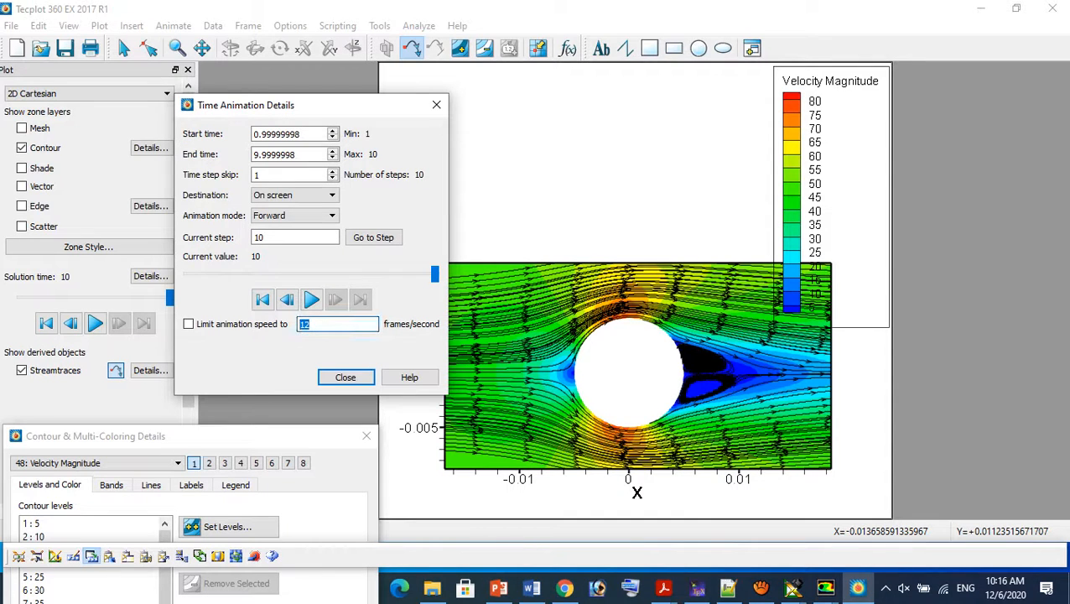
{"action": "type", "text": "1"}
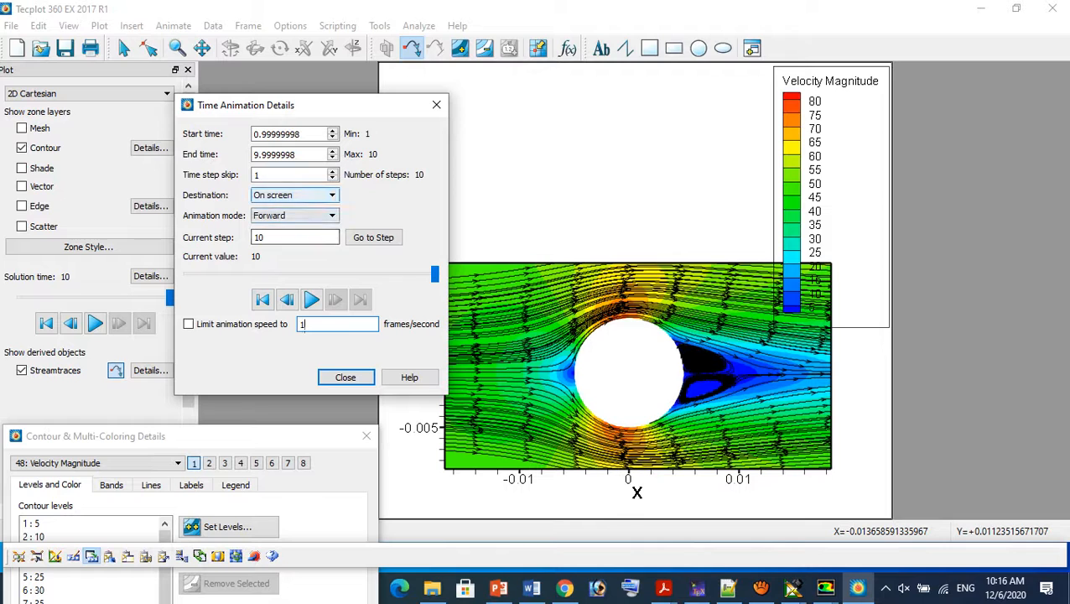
{"action": "left_click", "coordinate": [302, 196]}
{"action": "left_click", "coordinate": [295, 219]}
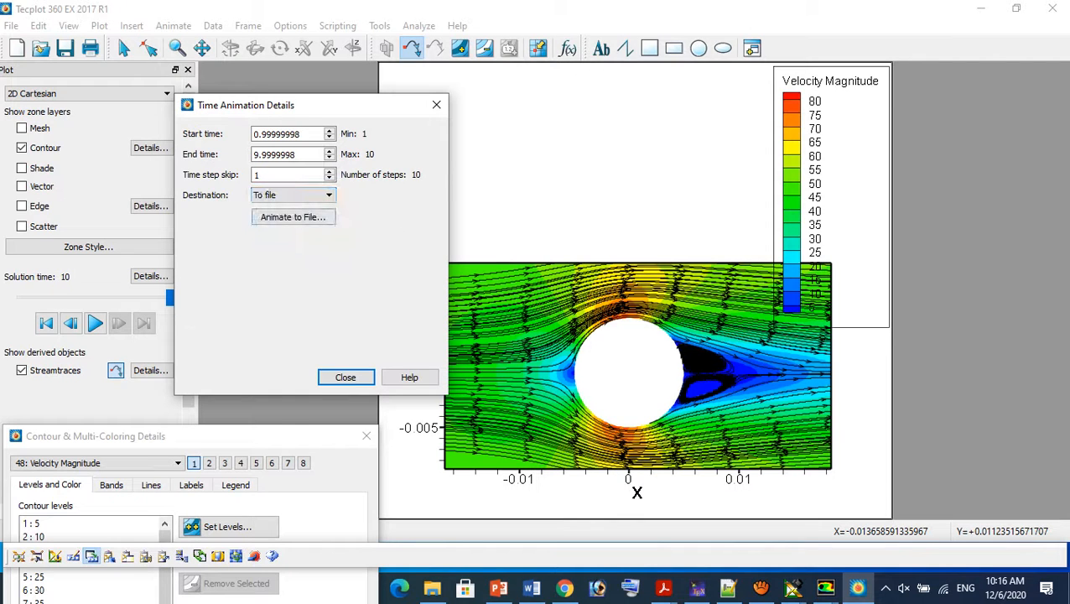
{"action": "left_click", "coordinate": [345, 377]}
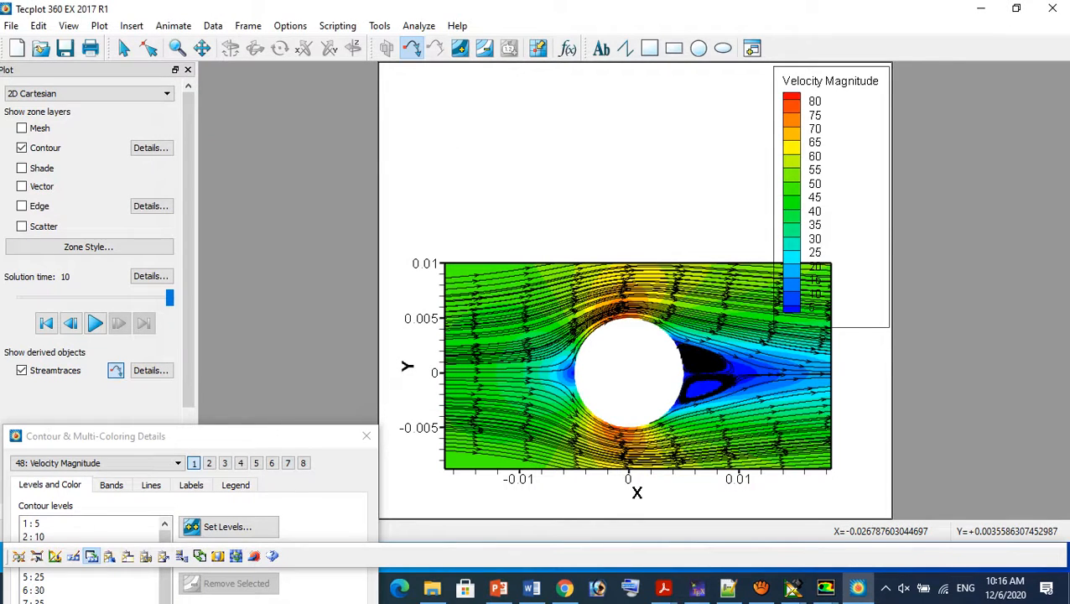
Export the time animation to an AVI file named Animation_1fps with the animation speed set to 1 frame/sec
{"action": "left_click", "coordinate": [174, 26]}
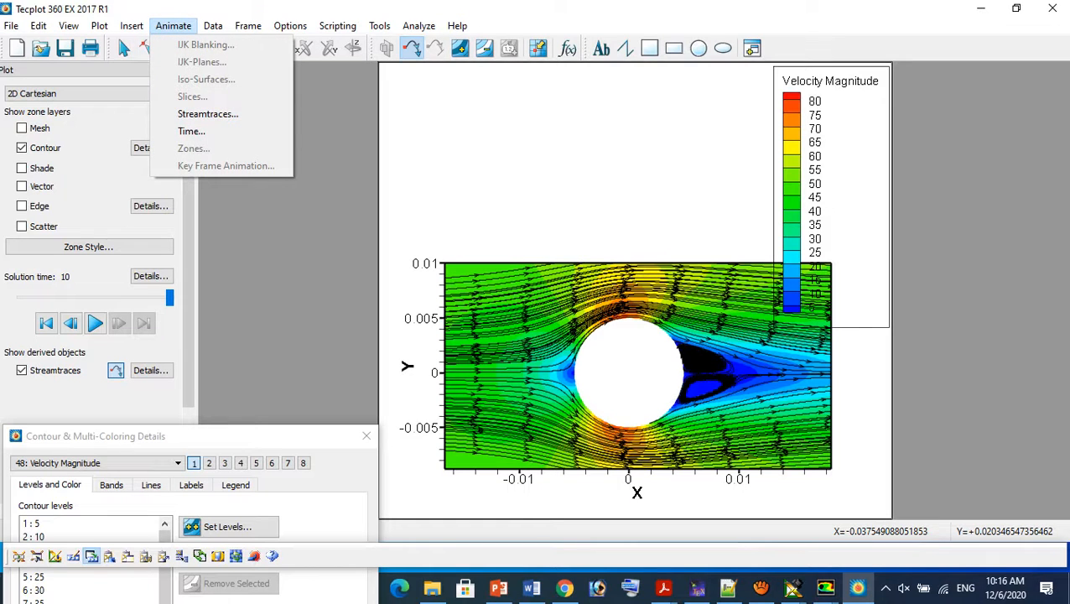
{"action": "left_click", "coordinate": [191, 130]}
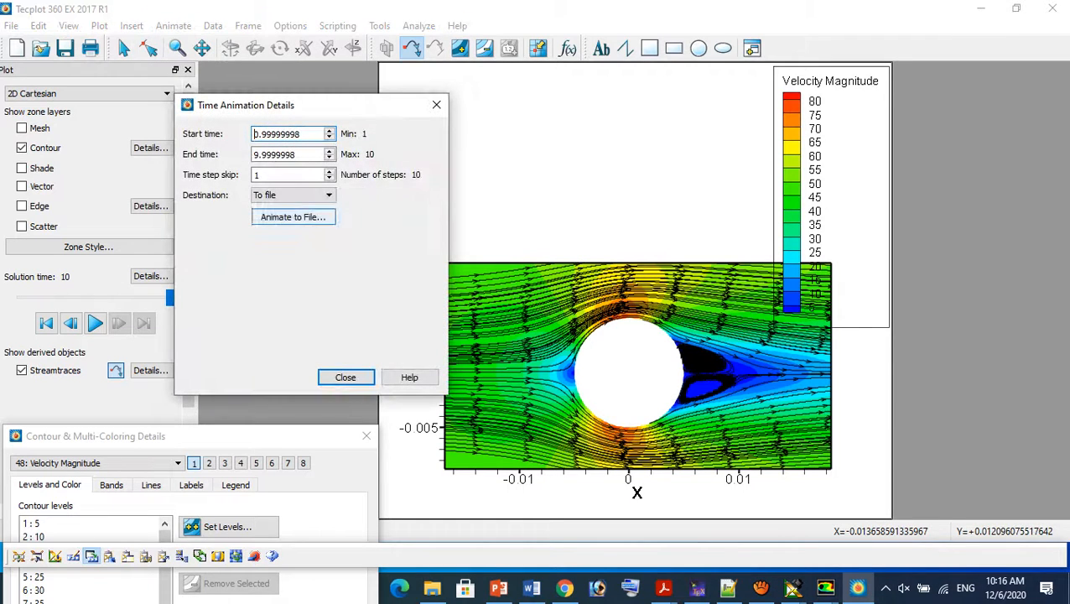
{"action": "left_click", "coordinate": [292, 217]}
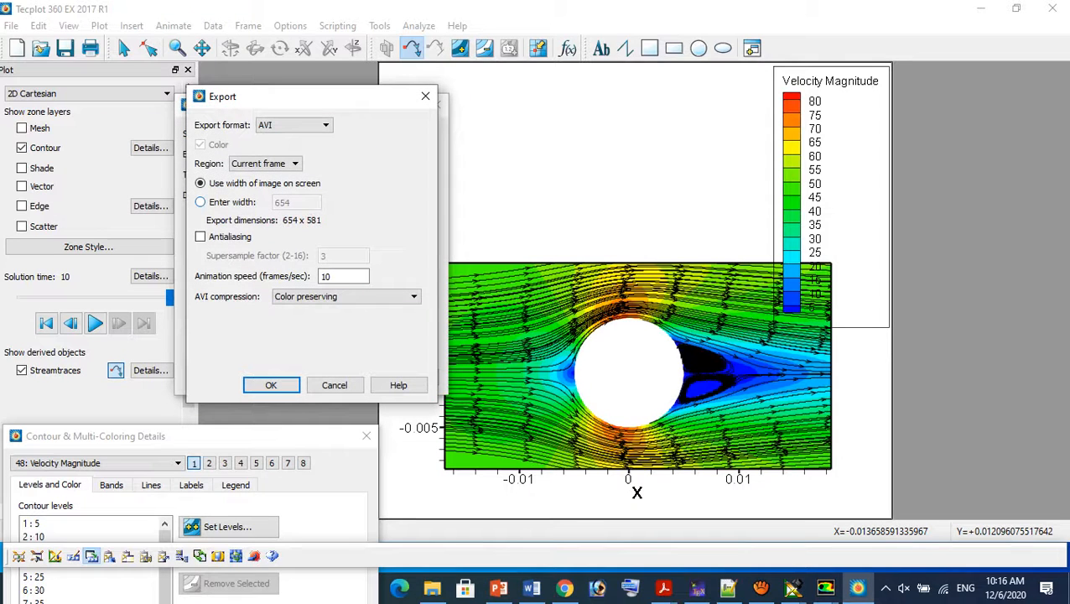
{"action": "double_click", "coordinate": [326, 277]}
{"action": "type", "text": "1"}
{"action": "left_click", "coordinate": [270, 385]}
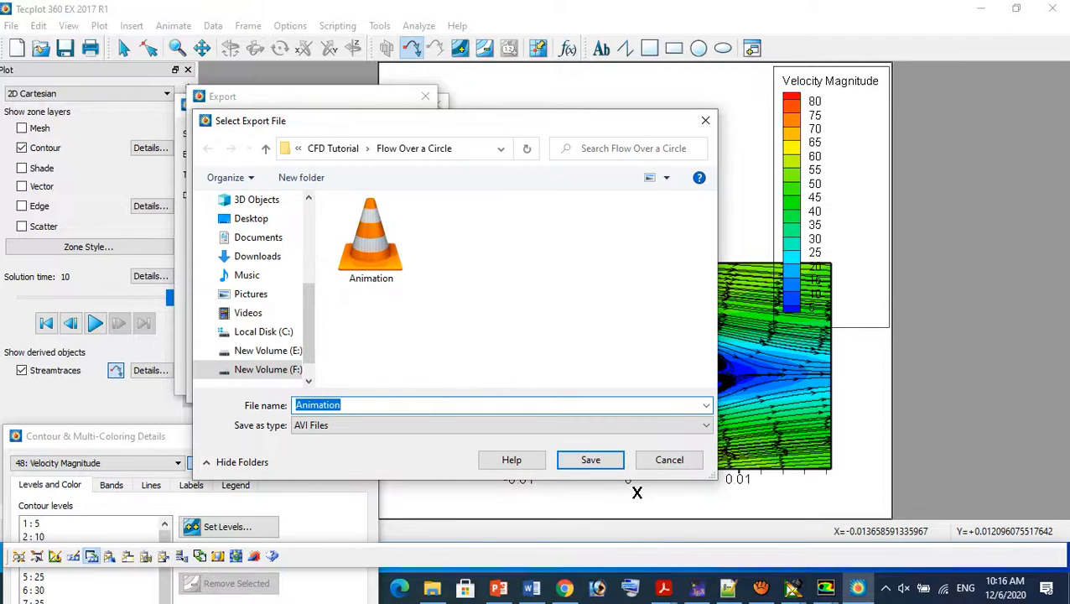
{"action": "left_click", "coordinate": [346, 405]}
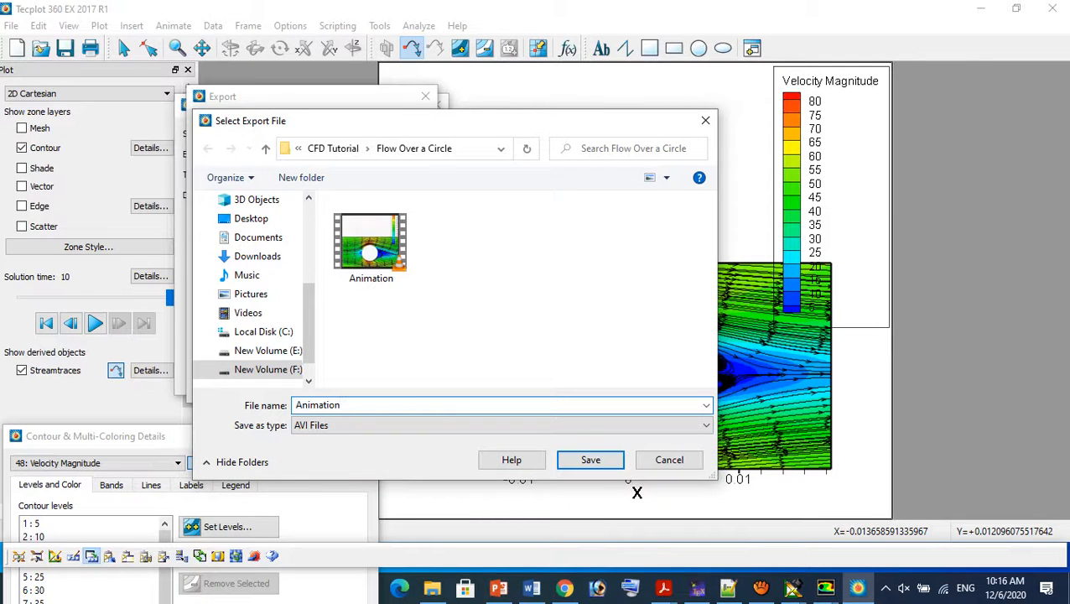
{"action": "type", "text": "_1fps"}
{"action": "left_click", "coordinate": [591, 459]}
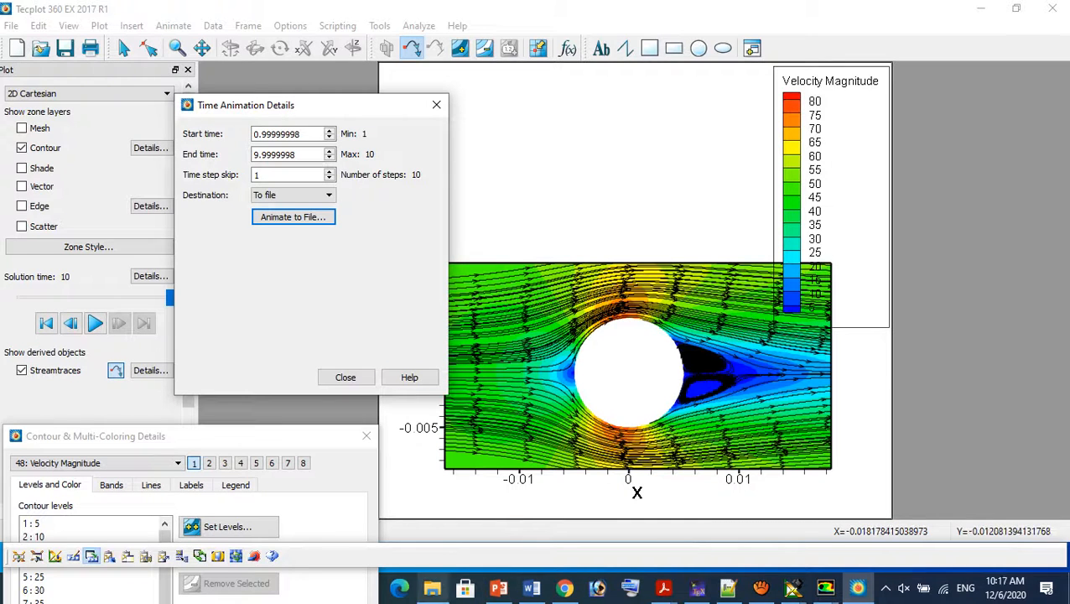
Switch to File Explorer, play the Animation_1fps video in VLC media player, return to Tecplot 360 and close the time animation settings
{"action": "left_click", "coordinate": [432, 587]}
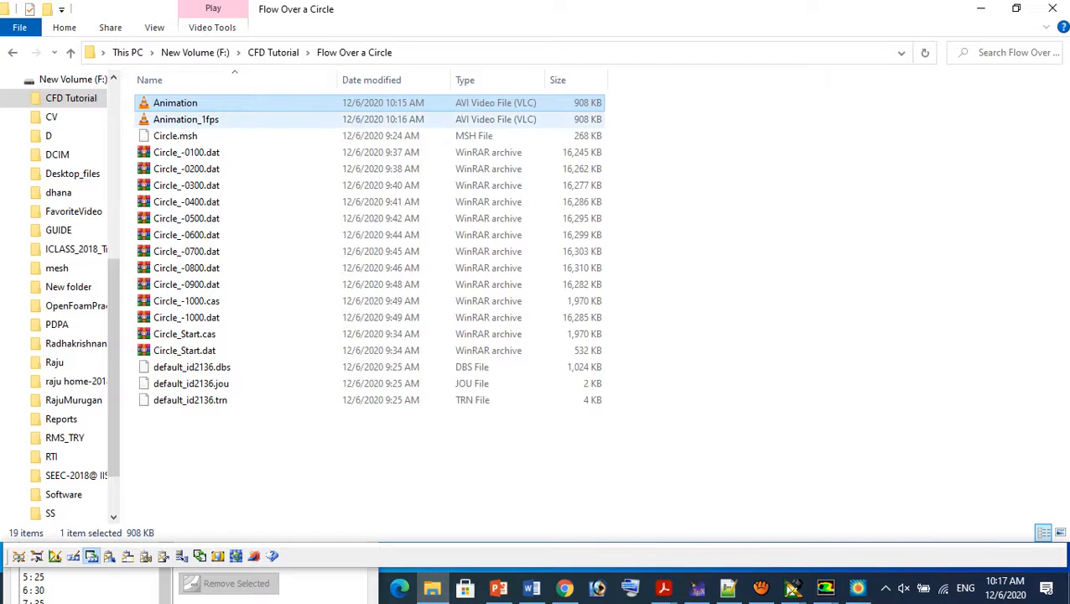
{"action": "left_click", "coordinate": [187, 119]}
{"action": "right_click", "coordinate": [521, 120]}
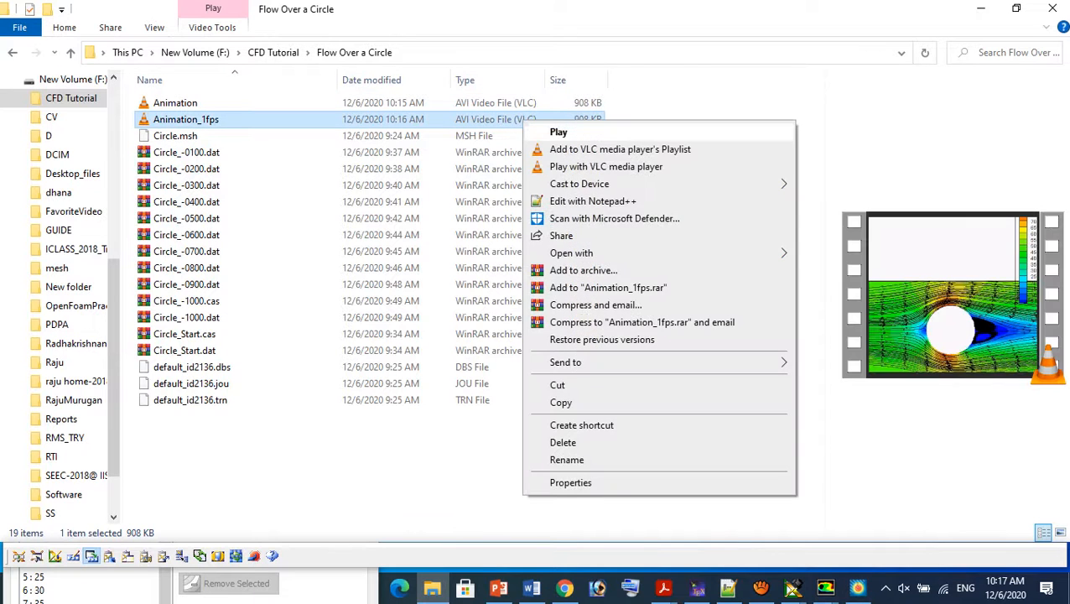
{"action": "left_click", "coordinate": [553, 132]}
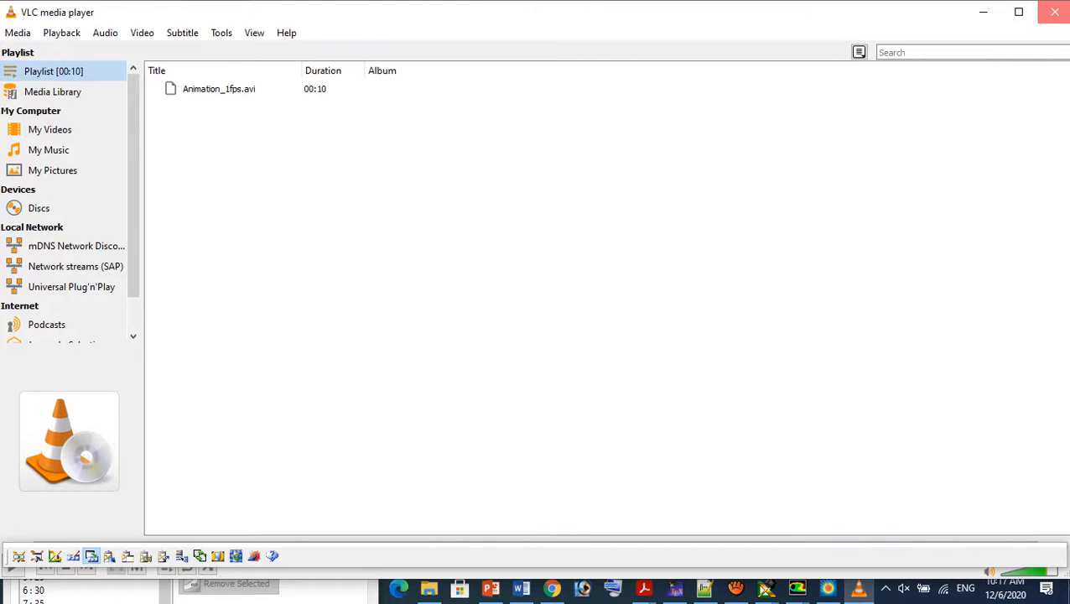
{"action": "left_click", "coordinate": [1055, 12]}
{"action": "left_click", "coordinate": [857, 587]}
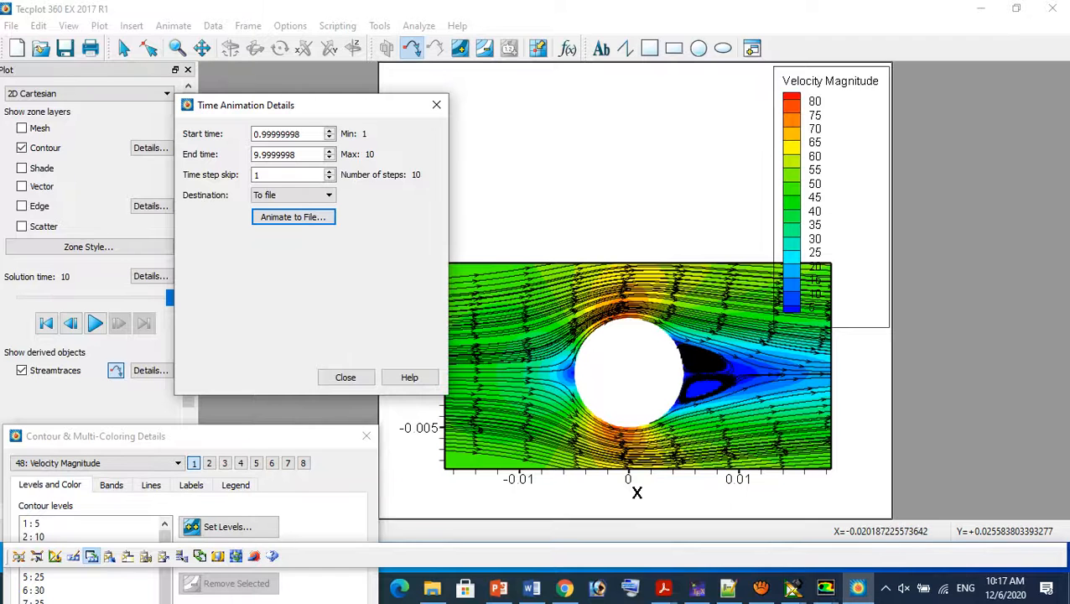
{"action": "left_click", "coordinate": [436, 105]}
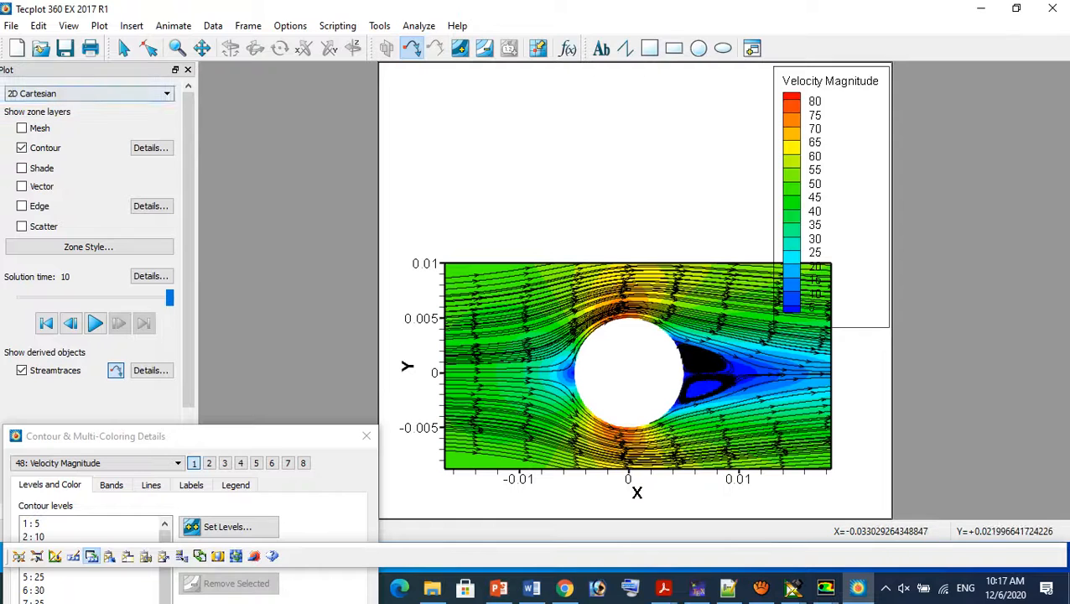
Make the contour legend horizontal with automatic resizing, and move it just above the right end of the flow plot
{"action": "left_click_drag", "start_coordinate": [245, 435], "coordinate": [314, 186]}
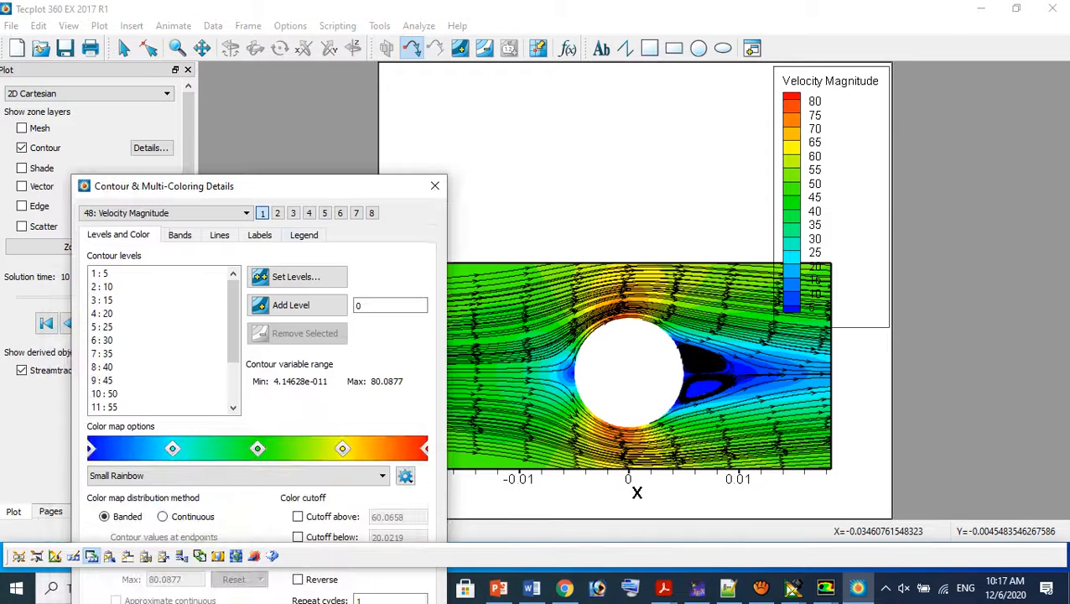
{"action": "left_click", "coordinate": [304, 234]}
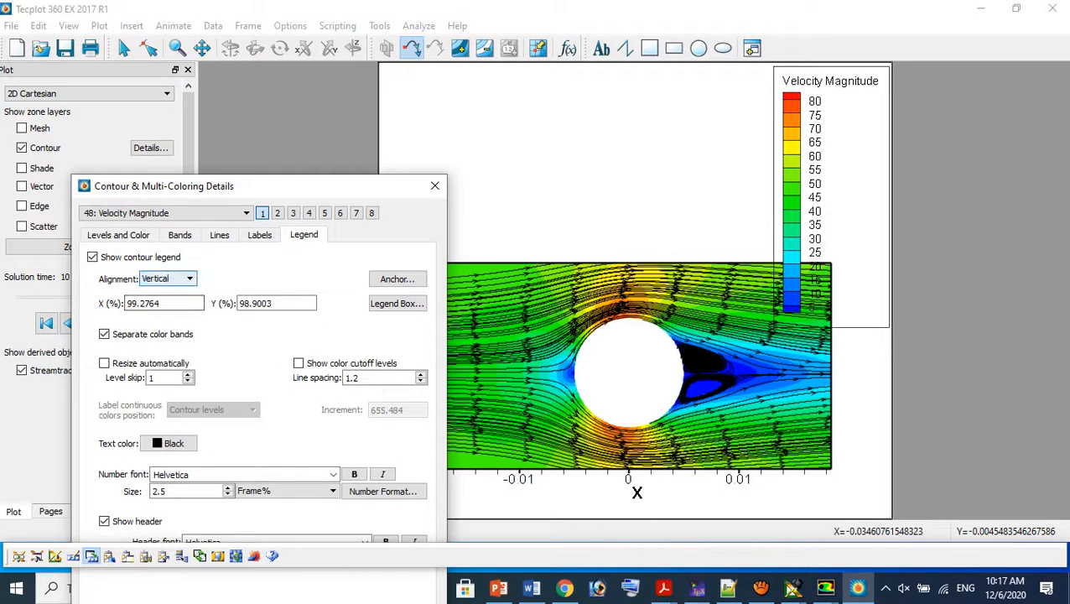
{"action": "left_click", "coordinate": [168, 278]}
{"action": "left_click", "coordinate": [161, 302]}
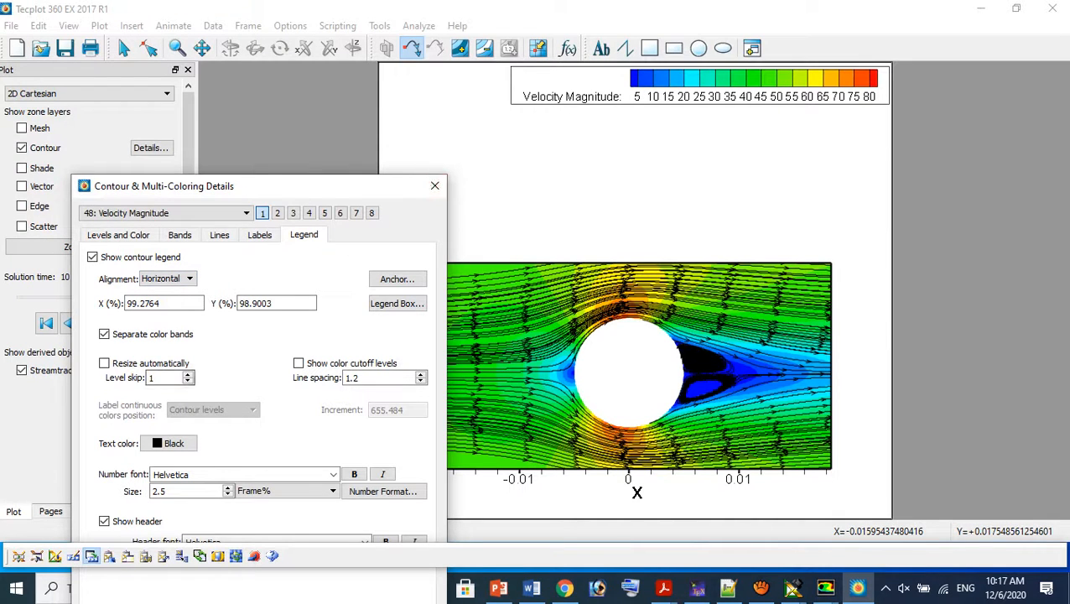
{"action": "left_click", "coordinate": [105, 363]}
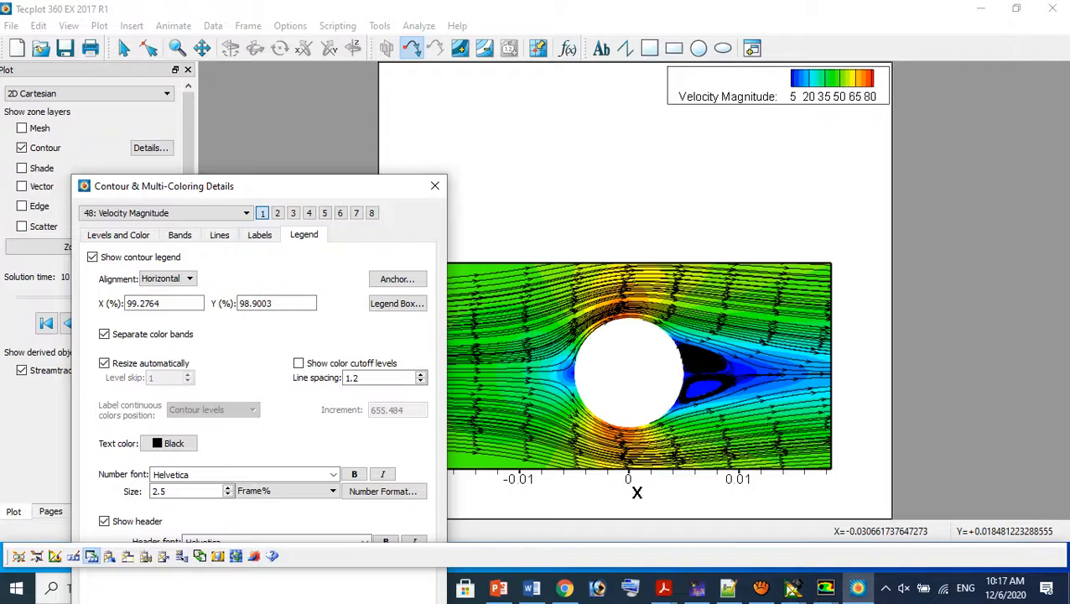
{"action": "left_click", "coordinate": [434, 186]}
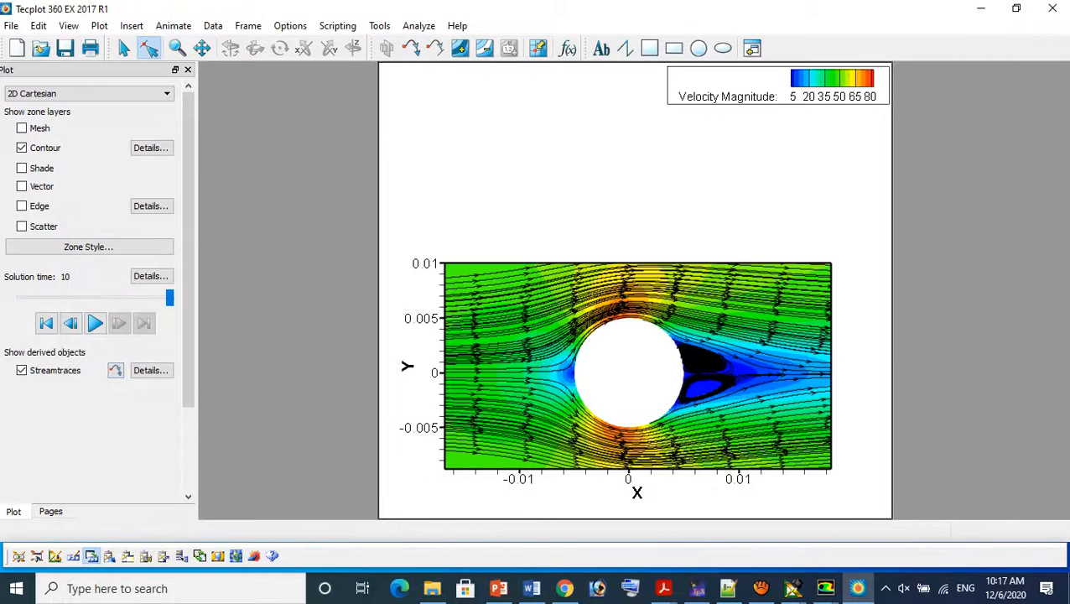
{"action": "left_click_drag", "start_coordinate": [887, 70], "coordinate": [830, 205]}
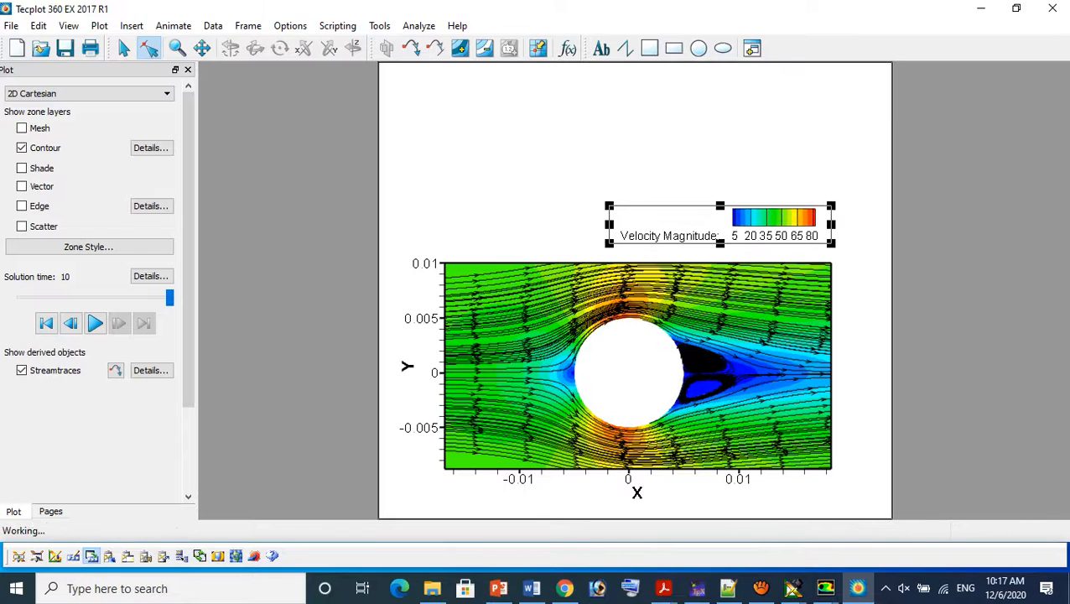
Insert a text label above the plot's left end reading "Time =", followed by the dynamic solution-time variable and "Sec"
{"action": "left_click", "coordinate": [131, 26]}
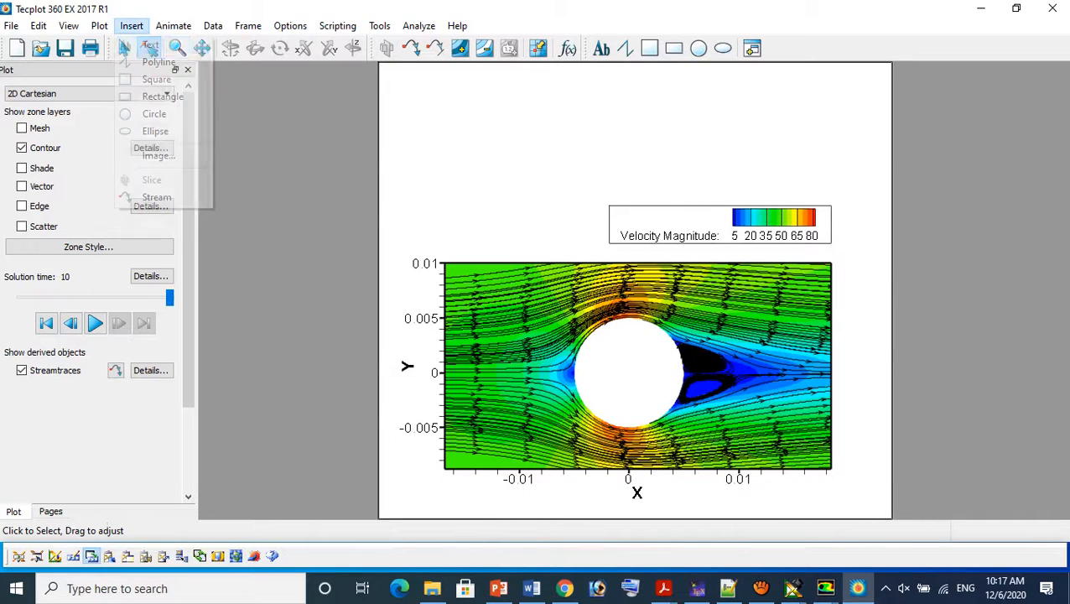
{"action": "left_click", "coordinate": [149, 44]}
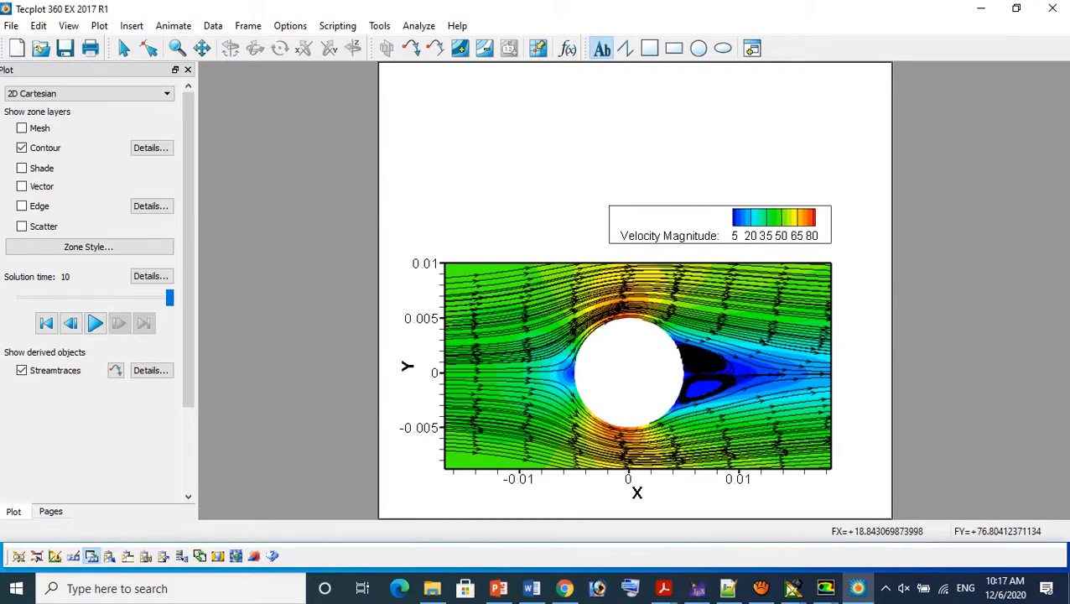
{"action": "left_click", "coordinate": [132, 26]}
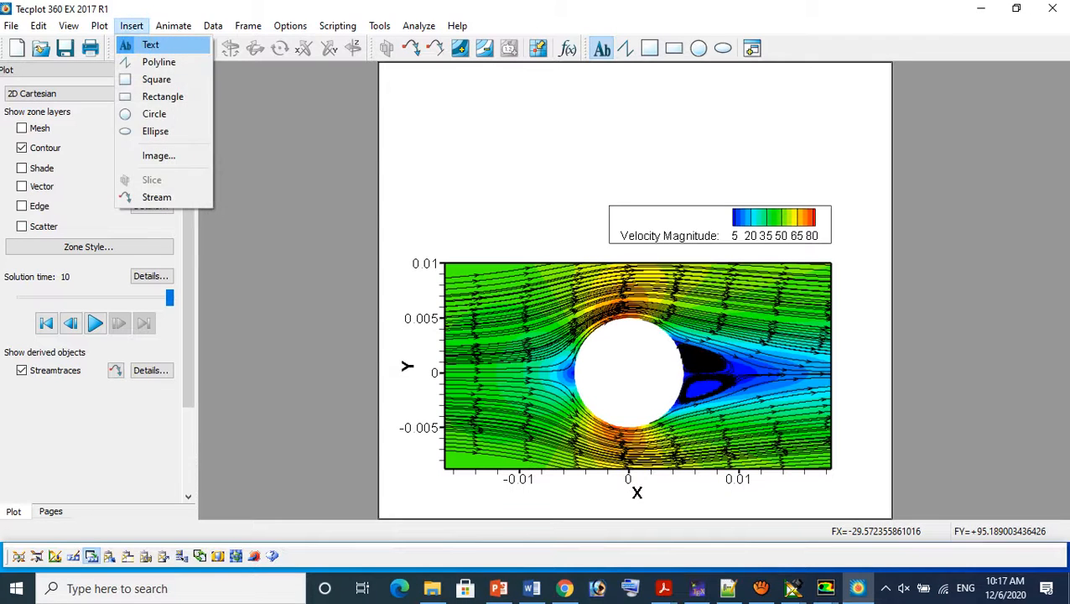
{"action": "left_click", "coordinate": [151, 44]}
{"action": "left_click", "coordinate": [449, 207]}
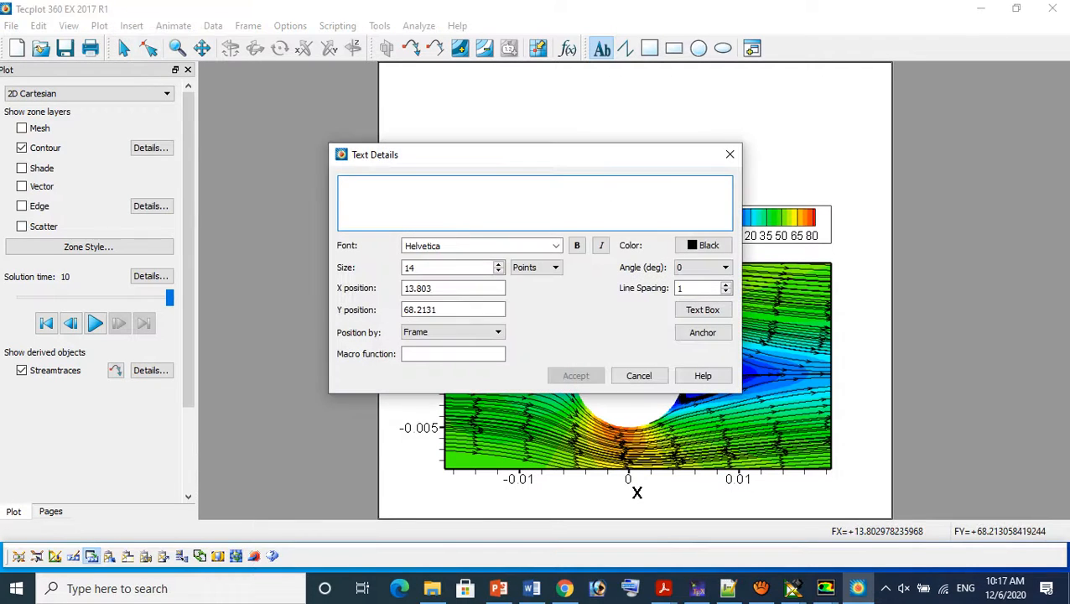
{"action": "type", "text": "Time = &(Sol"}
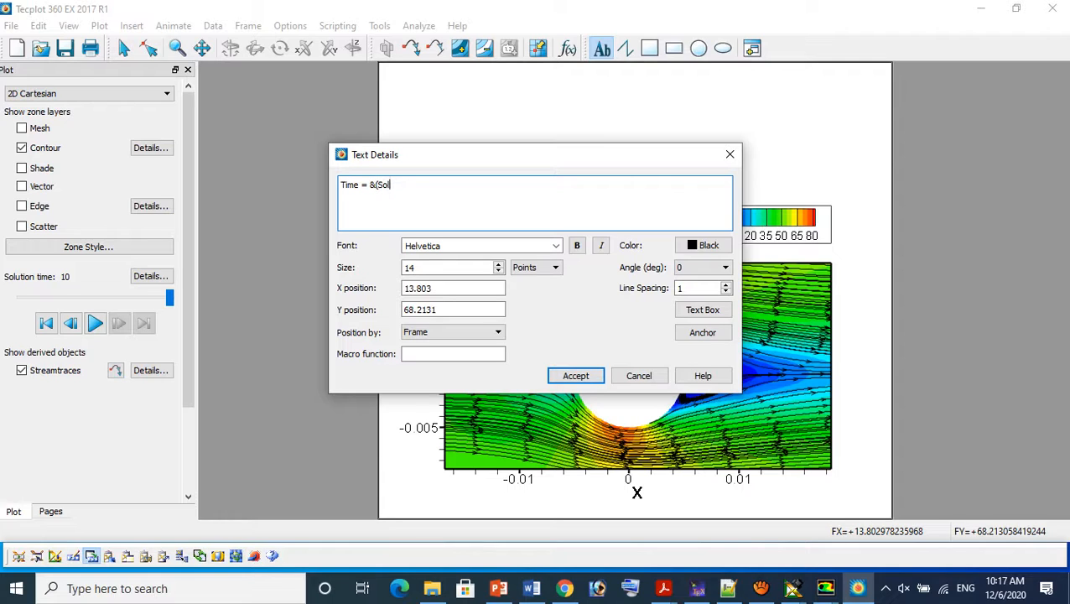
{"action": "type", "text": "time) Sec"}
{"action": "left_click", "coordinate": [575, 374]}
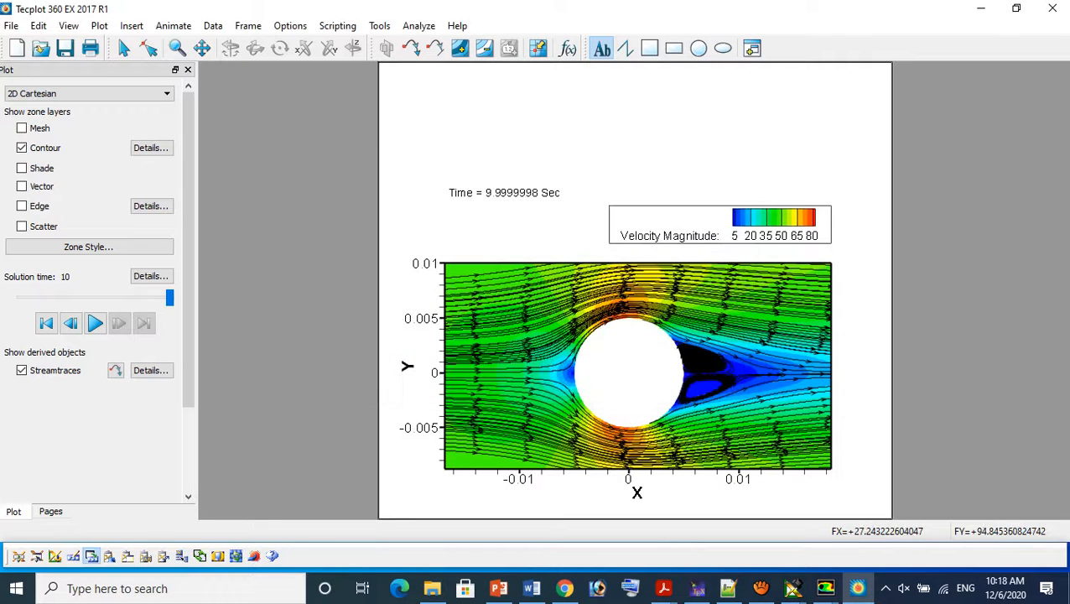
{"action": "left_click", "coordinate": [505, 193]}
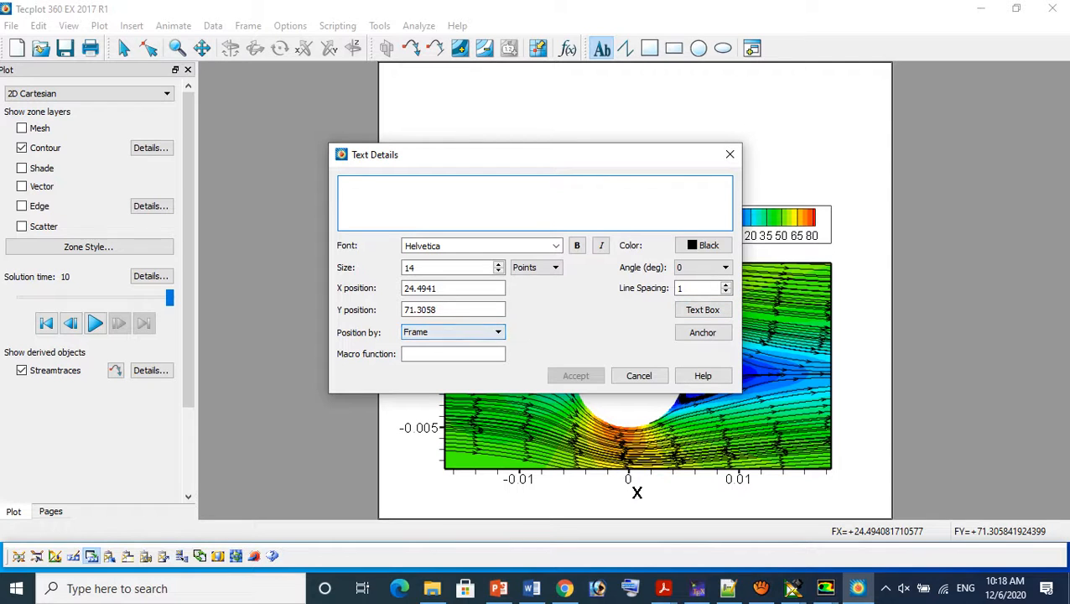
{"action": "left_click", "coordinate": [536, 267]}
{"action": "left_click", "coordinate": [526, 274]}
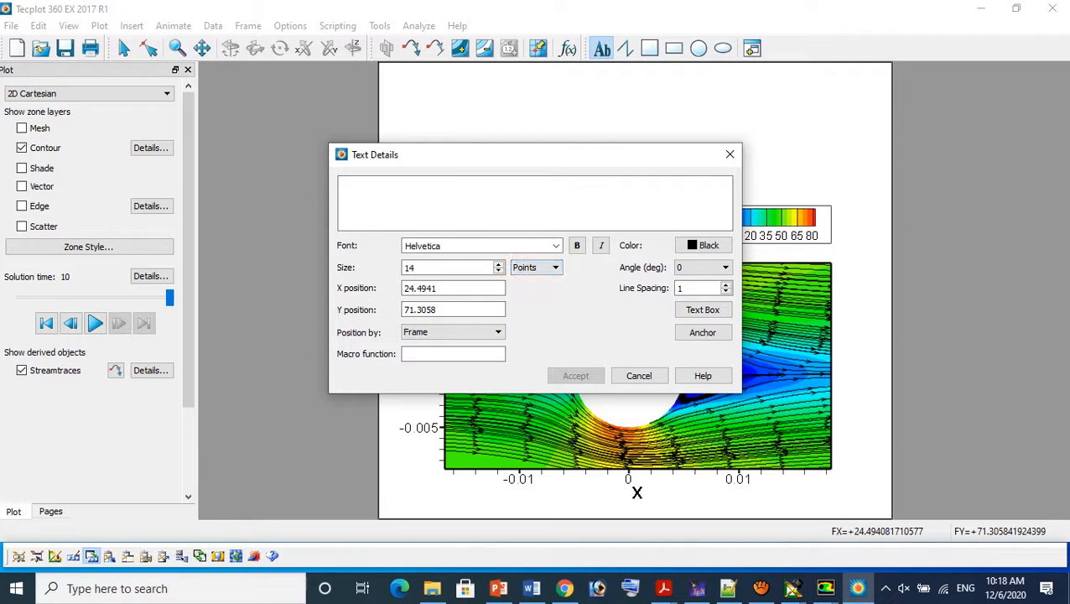
{"action": "left_click", "coordinate": [702, 309]}
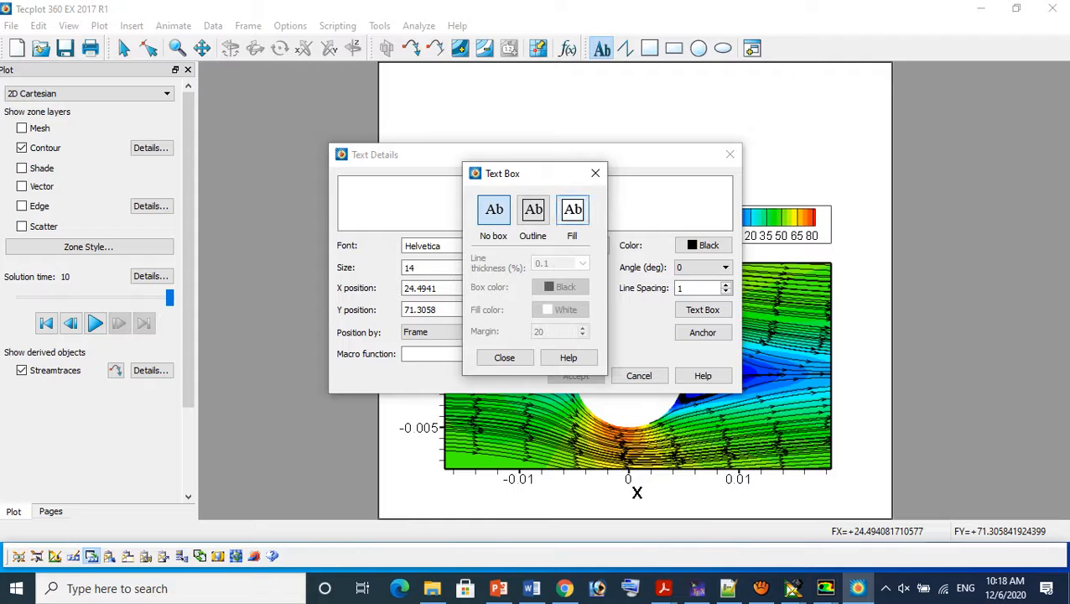
{"action": "left_click", "coordinate": [595, 173]}
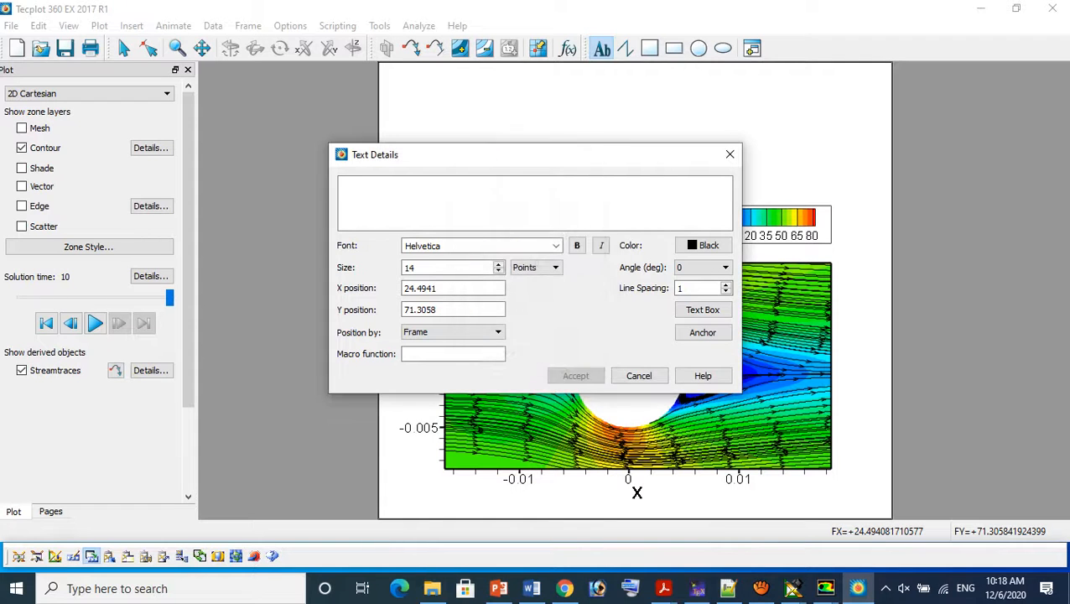
{"action": "left_click", "coordinate": [729, 154]}
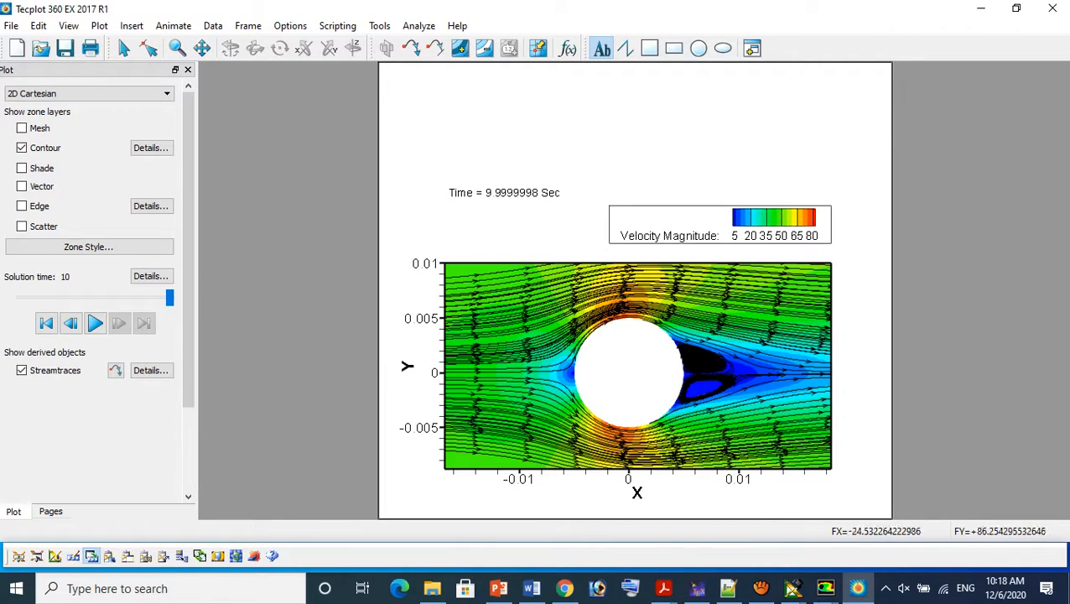
{"action": "left_click", "coordinate": [173, 25]}
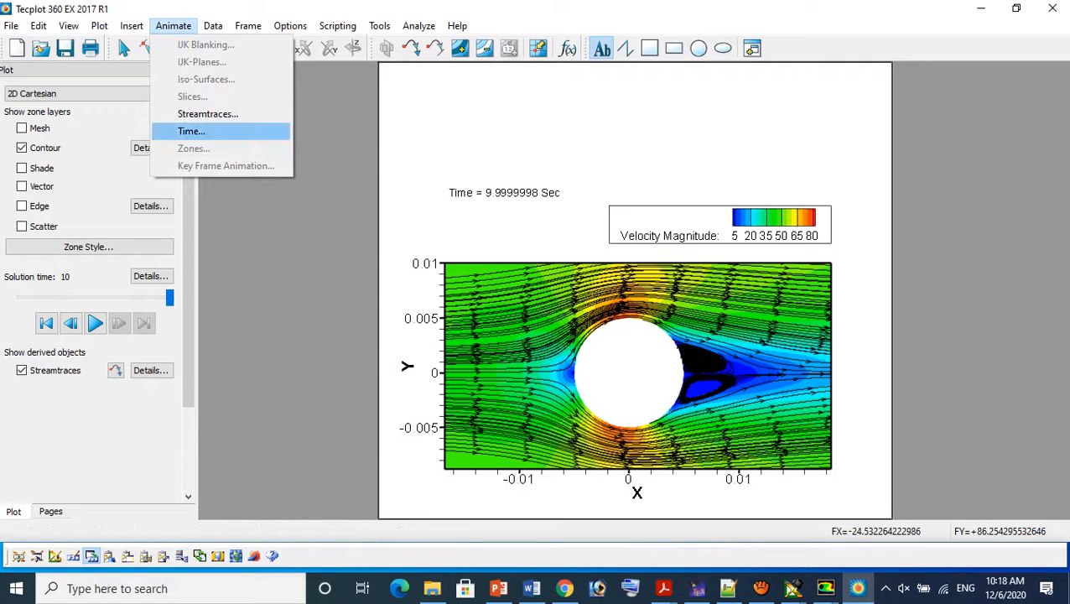
{"action": "left_click", "coordinate": [191, 131]}
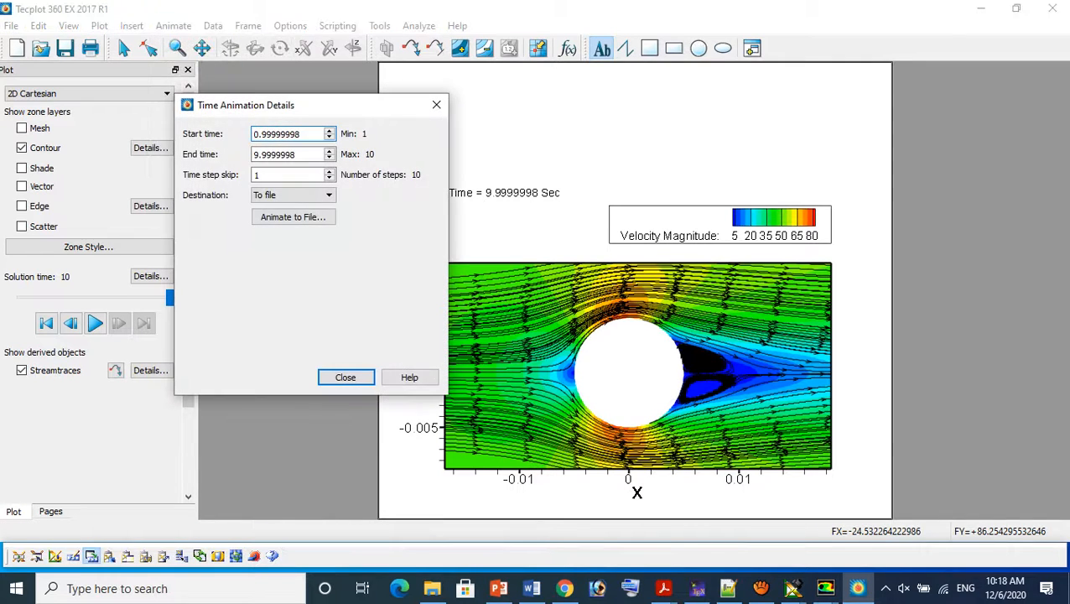
{"action": "left_click", "coordinate": [346, 376]}
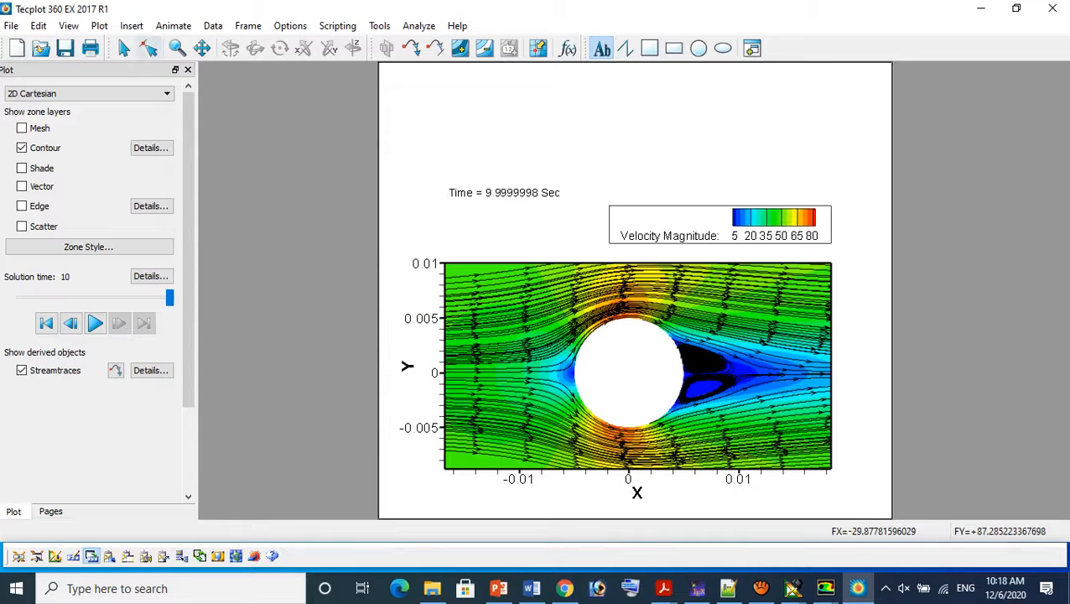
Export the time animation with the time label to AVI at 1 frame/sec, replacing the existing Animation_1fps file
{"action": "left_click", "coordinate": [174, 25]}
{"action": "left_click", "coordinate": [191, 131]}
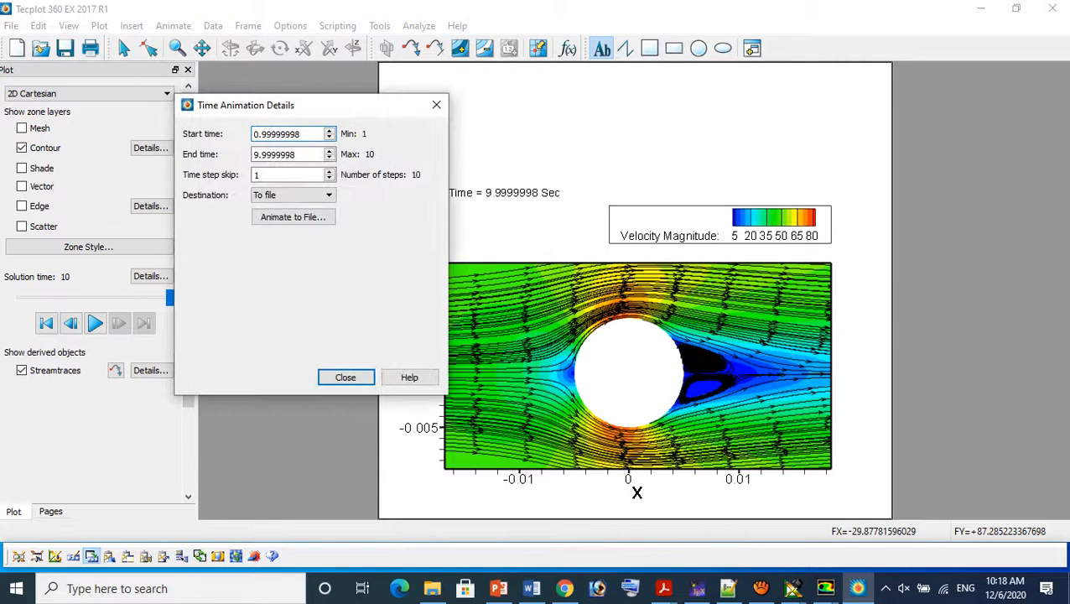
{"action": "left_click", "coordinate": [292, 217]}
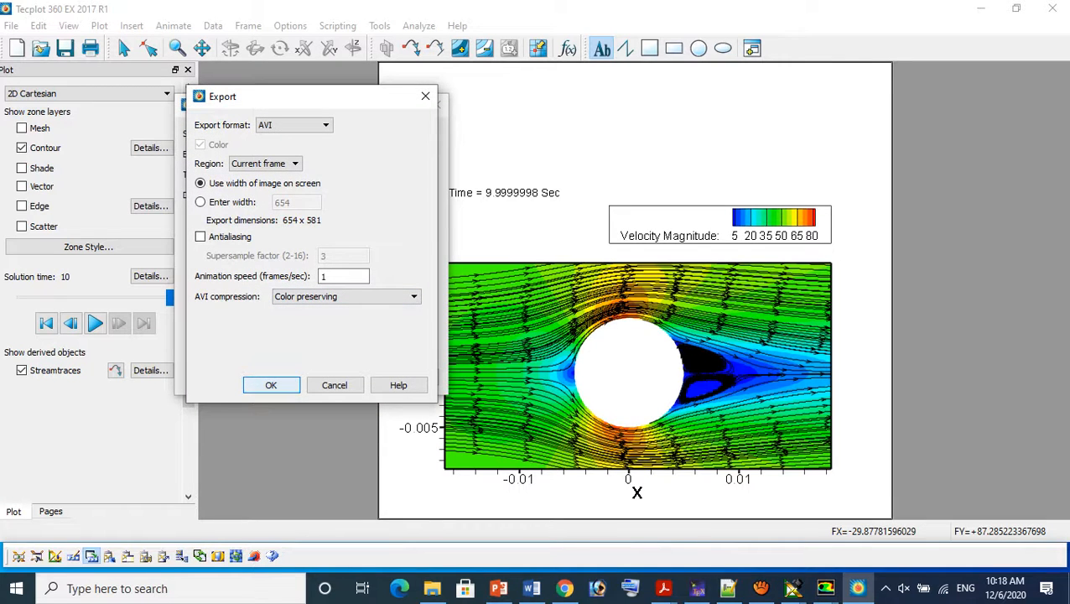
{"action": "key", "text": "Return"}
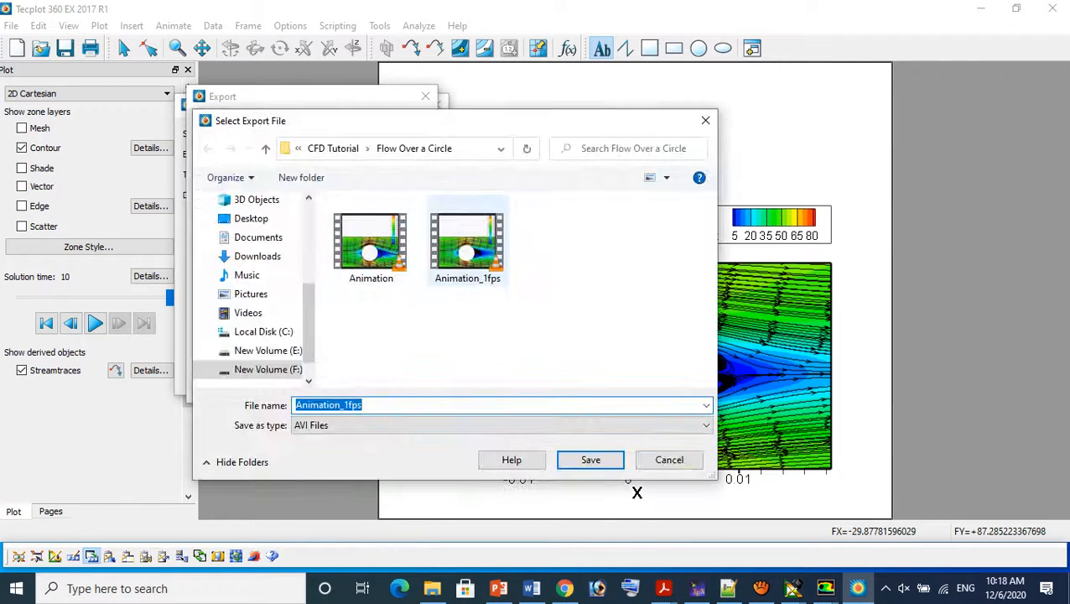
{"action": "left_click", "coordinate": [467, 243]}
{"action": "left_click", "coordinate": [590, 460]}
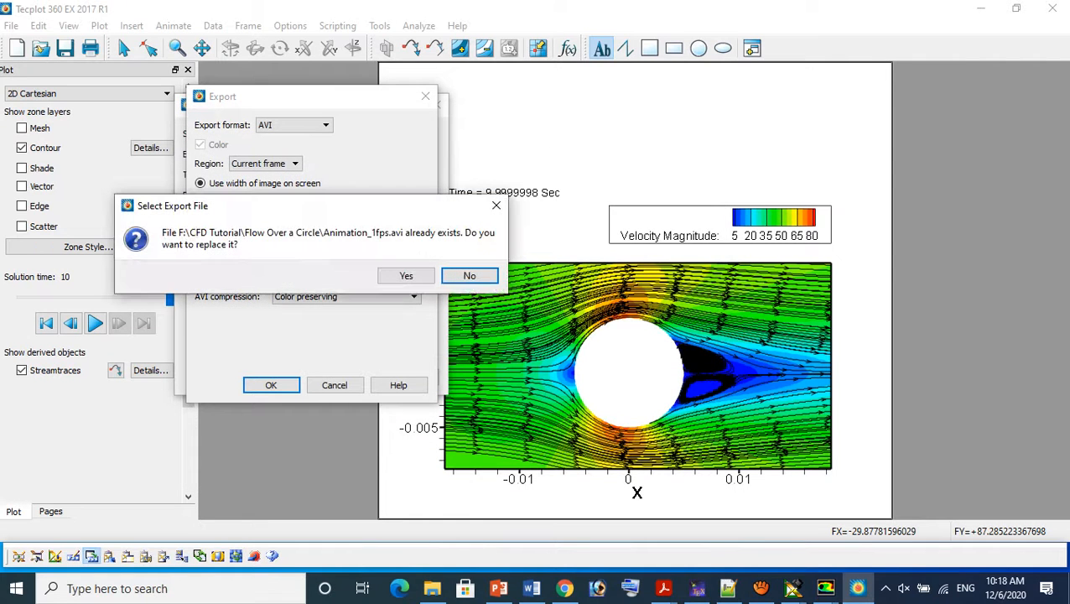
{"action": "left_click", "coordinate": [406, 275]}
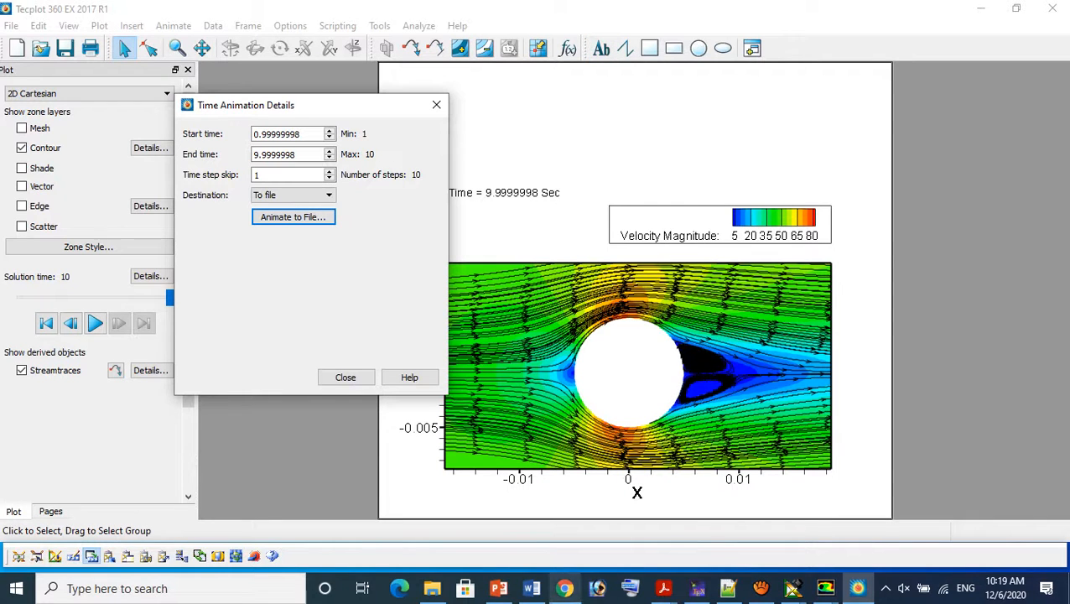
Switch to File Explorer, play the re-exported Animation_1fps video in VLC, return to Tecplot 360 and close the time animation settings
{"action": "left_click", "coordinate": [432, 587]}
{"action": "key", "text": "Down"}
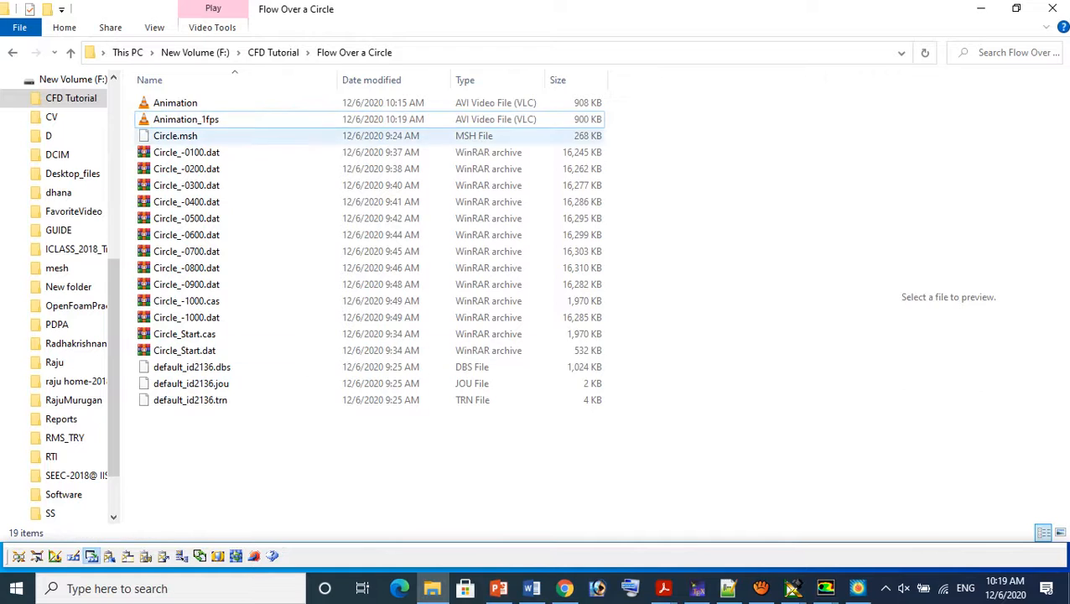
{"action": "key", "text": "Up"}
{"action": "key", "text": "Up"}
{"action": "key", "text": "Down"}
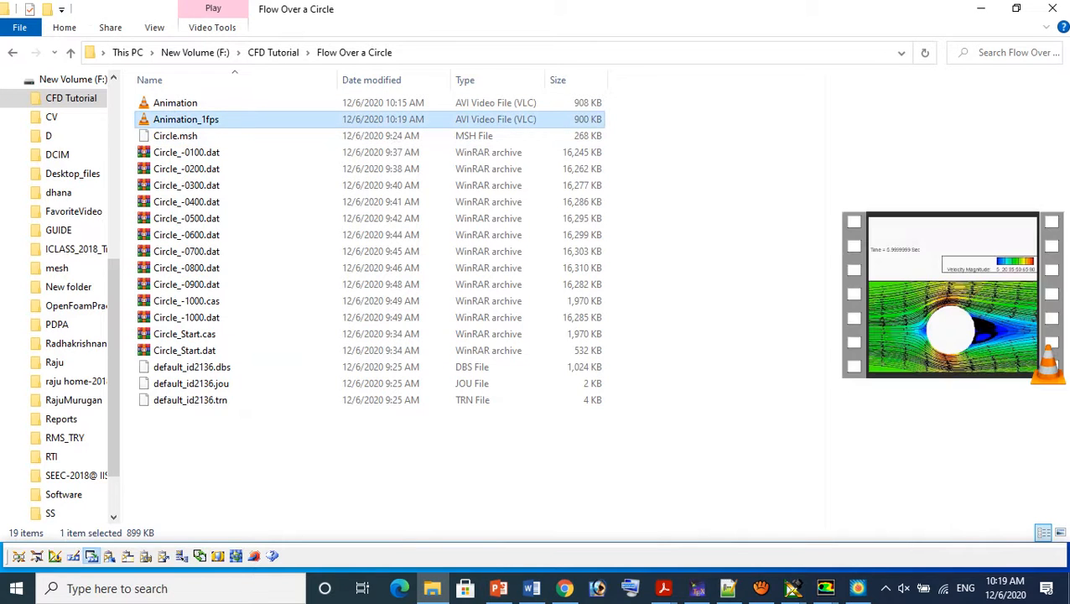
{"action": "right_click", "coordinate": [312, 117]}
{"action": "left_click", "coordinate": [348, 129]}
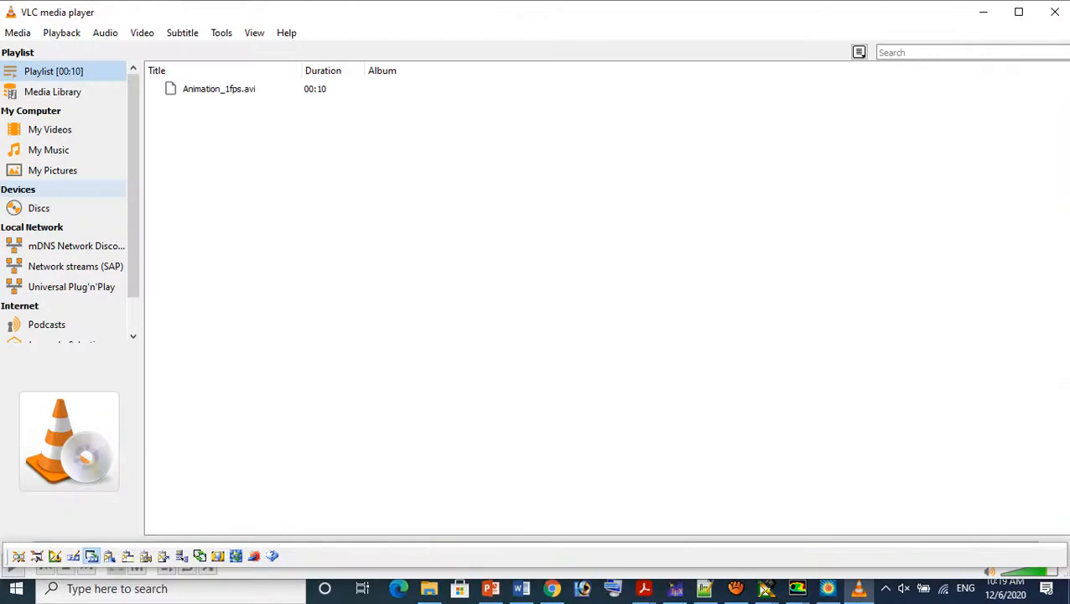
{"action": "left_click", "coordinate": [1051, 10]}
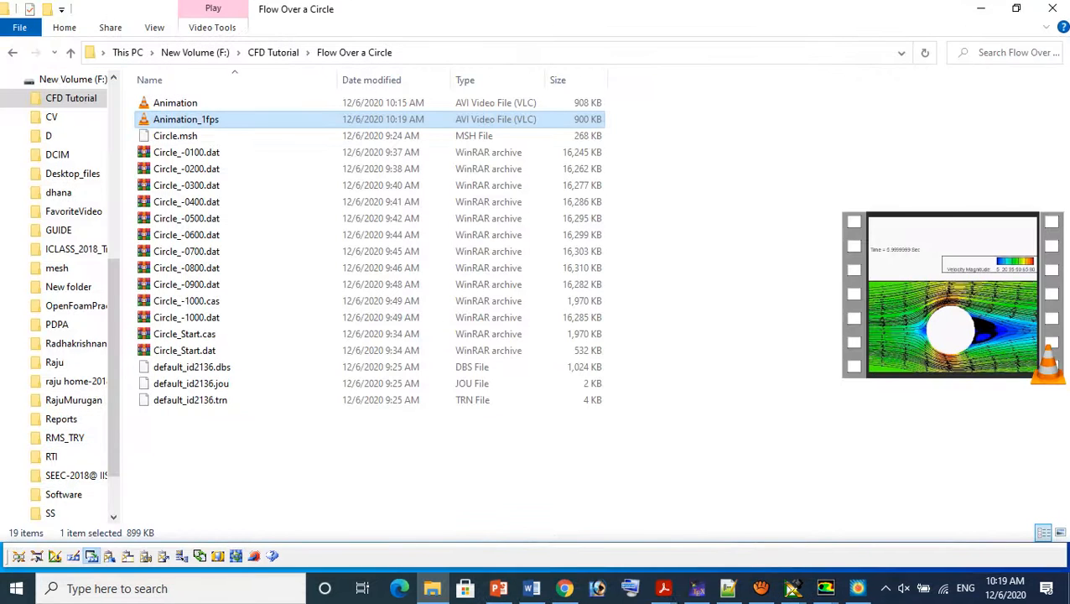
{"action": "left_click", "coordinate": [856, 587]}
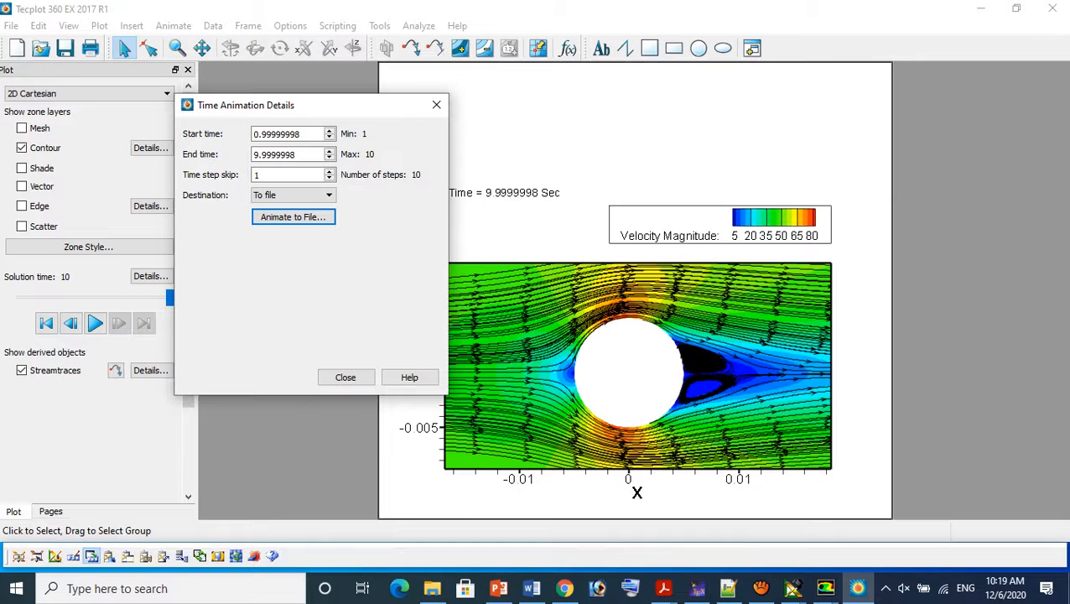
{"action": "left_click", "coordinate": [436, 105]}
Show the velocity vectors, hide the streamtraces, and frame the plot on the wake region behind the circle
{"action": "left_click", "coordinate": [22, 186]}
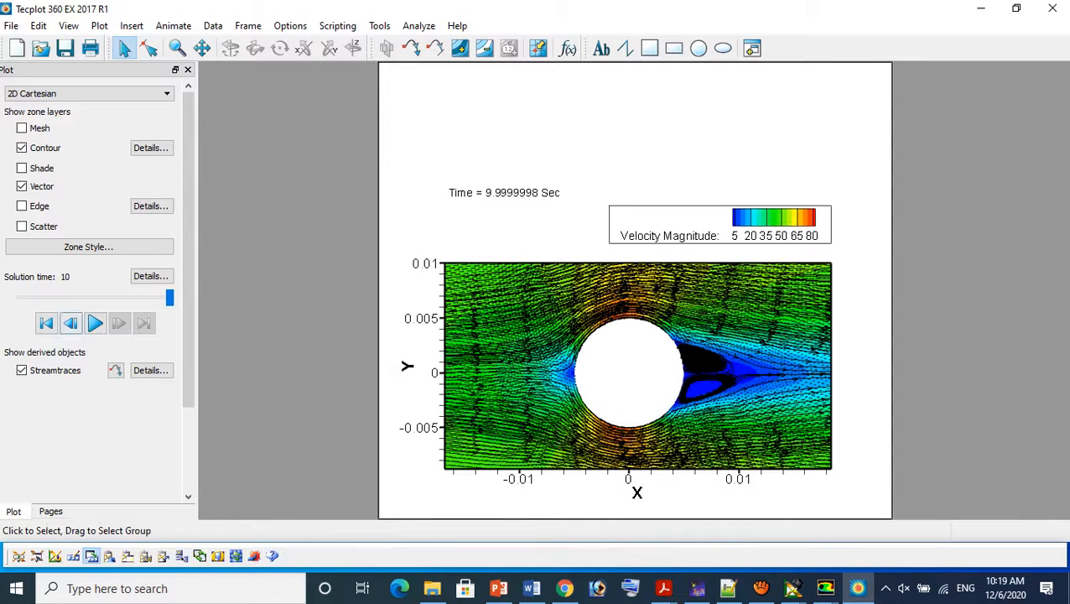
{"action": "left_click", "coordinate": [22, 370]}
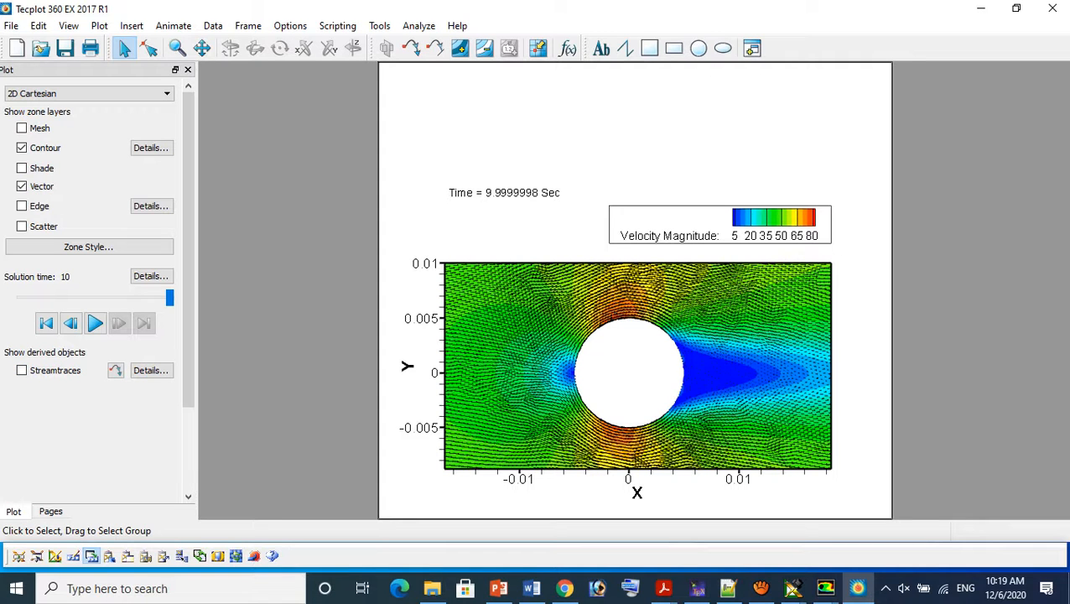
{"action": "scroll", "coordinate": [637, 365], "scroll_direction": "up", "scroll_amount": 5}
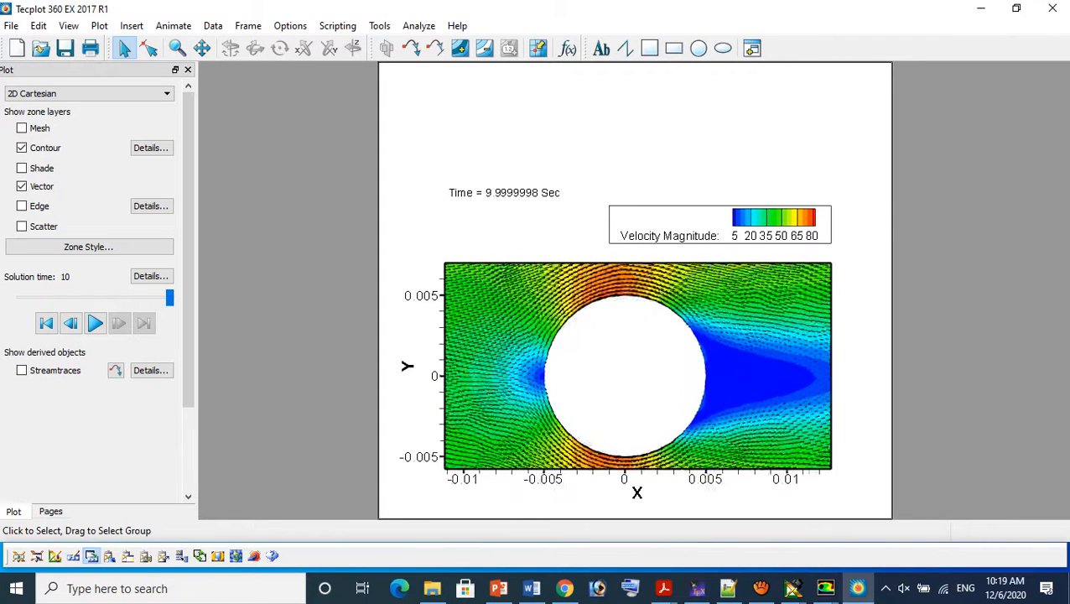
{"action": "right_click_drag", "start_coordinate": [637, 365], "coordinate": [474, 363]}
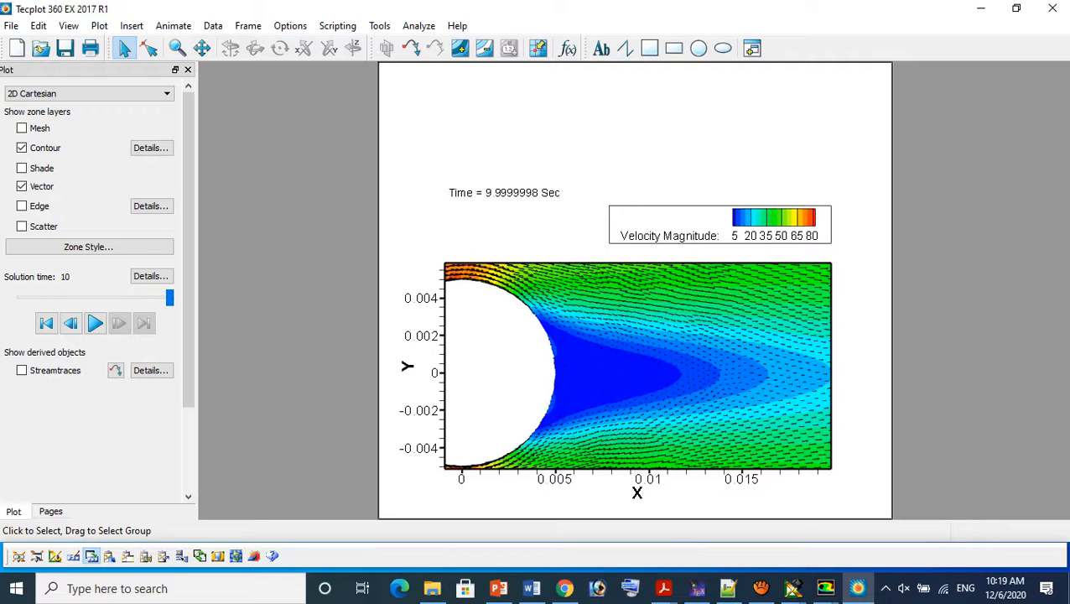
{"action": "middle_click_drag", "start_coordinate": [637, 367], "coordinate": [638, 416]}
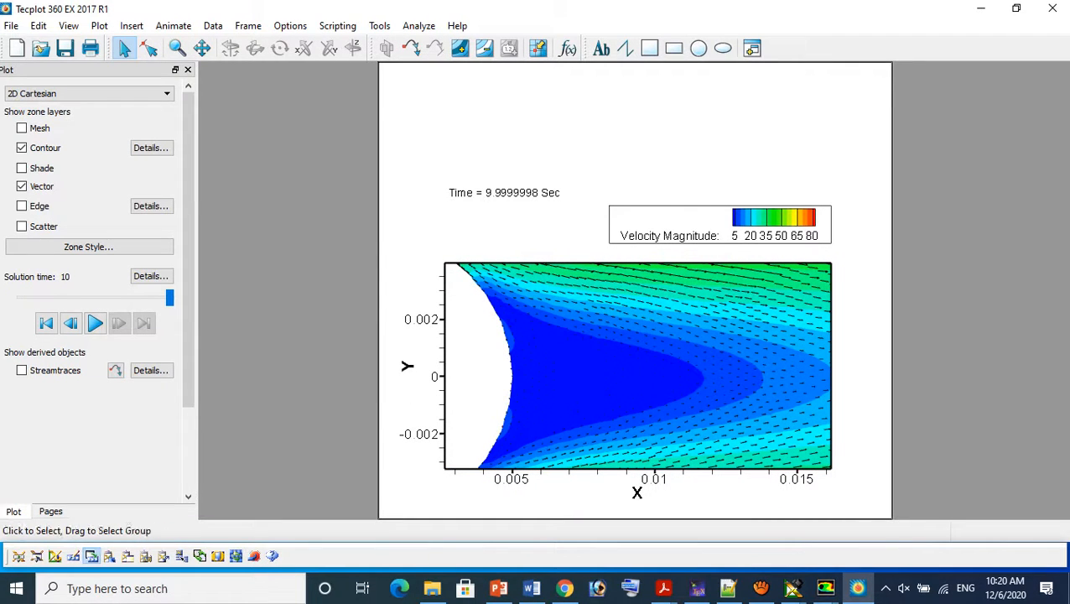
{"action": "middle_click_drag", "start_coordinate": [637, 366], "coordinate": [637, 365]}
{"action": "left_click", "coordinate": [202, 47]}
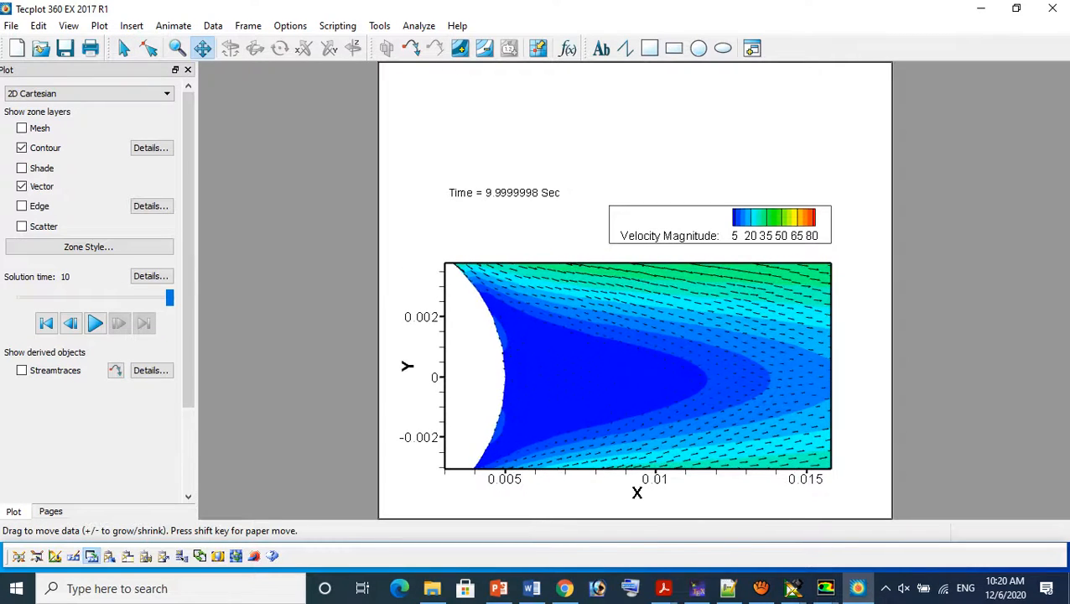
{"action": "left_click_drag", "start_coordinate": [637, 366], "coordinate": [615, 361]}
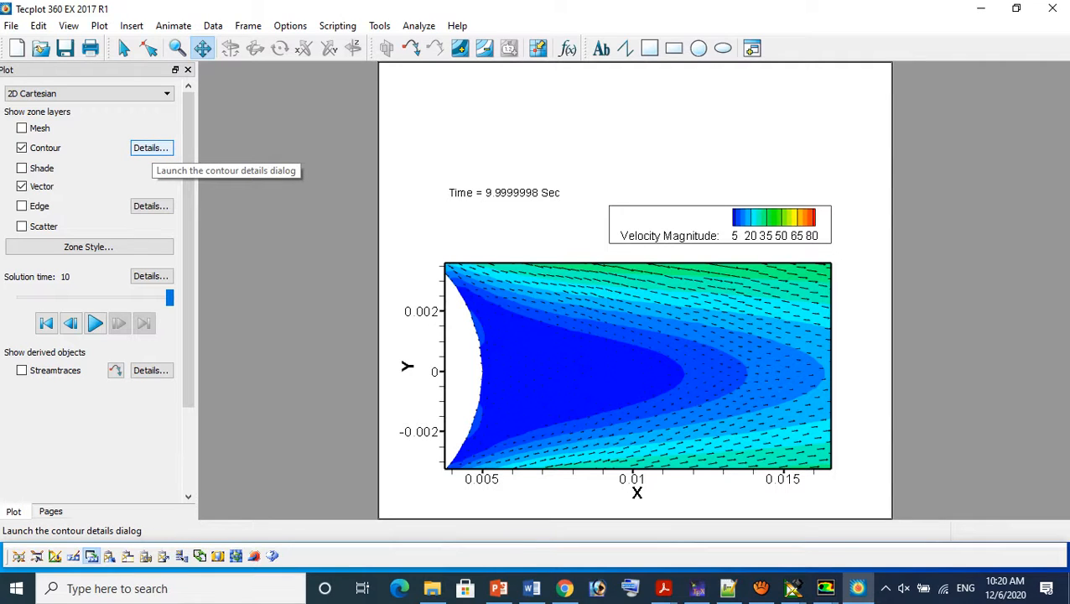
Set the relative vector length to 9E-005 grid units/magnitude and frame the wake more closely
{"action": "left_click", "coordinate": [69, 25]}
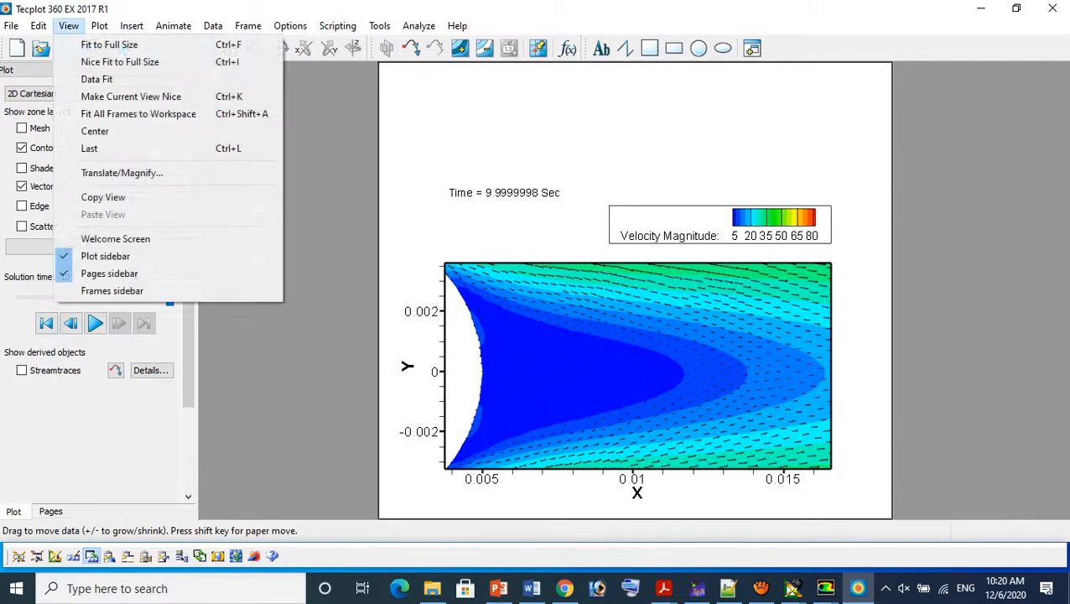
{"action": "mouse_move", "coordinate": [185, 145]}
{"action": "left_click", "coordinate": [256, 147]}
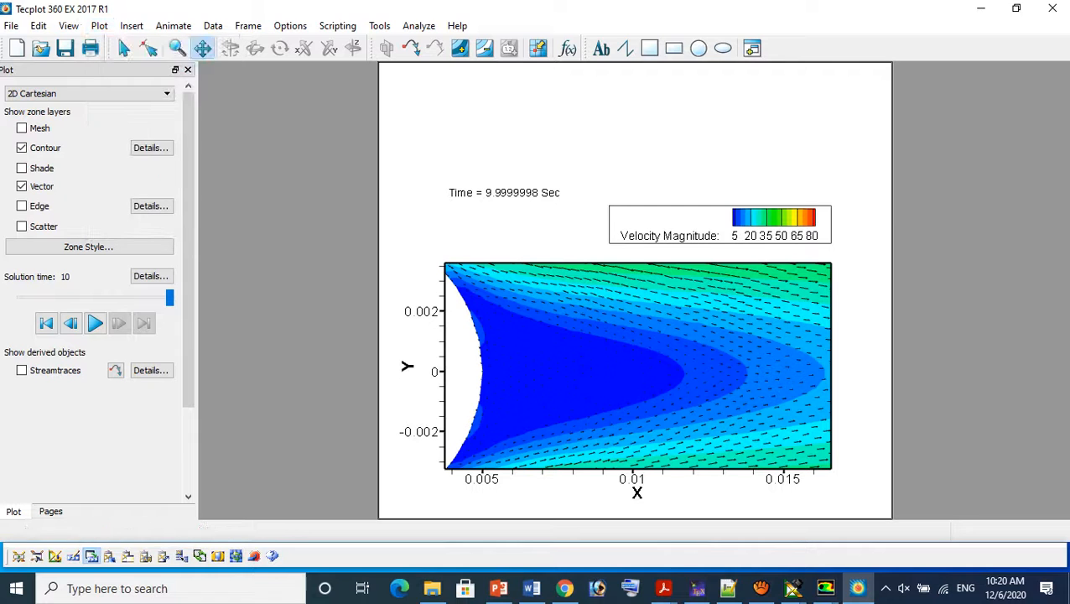
{"action": "left_click", "coordinate": [697, 184]}
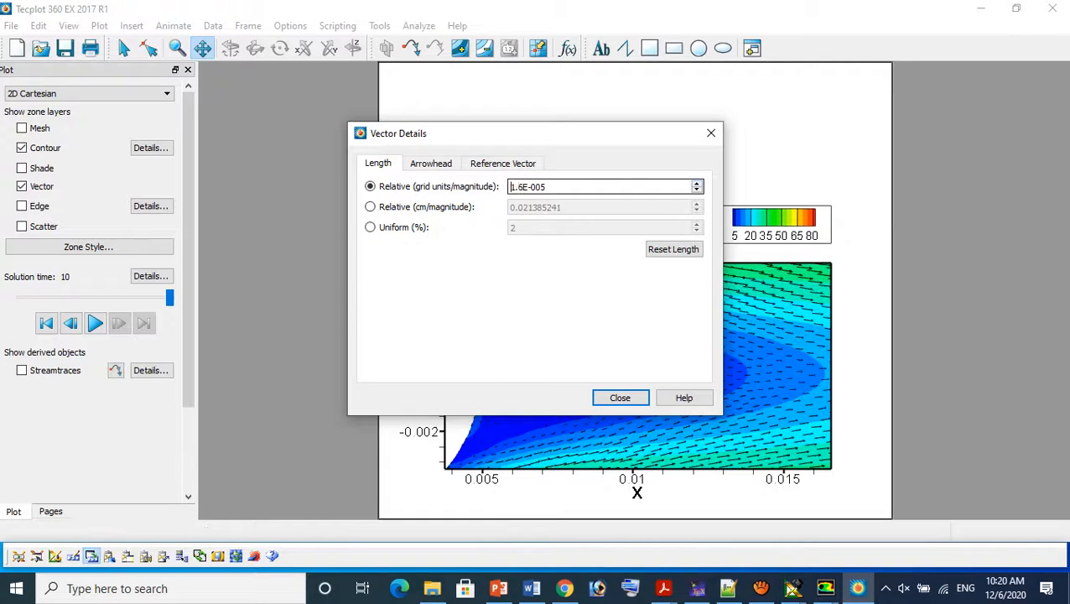
{"action": "left_click", "coordinate": [696, 183]}
{"action": "left_click", "coordinate": [696, 184]}
{"action": "left_click", "coordinate": [697, 184]}
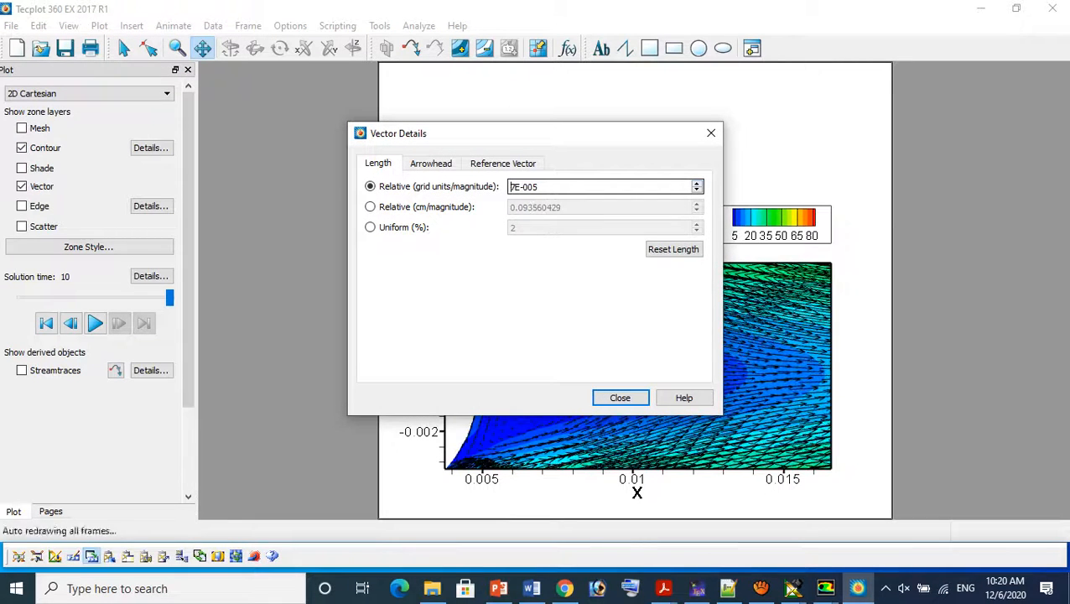
{"action": "left_click", "coordinate": [697, 184]}
{"action": "left_click_drag", "start_coordinate": [537, 133], "coordinate": [237, 191]}
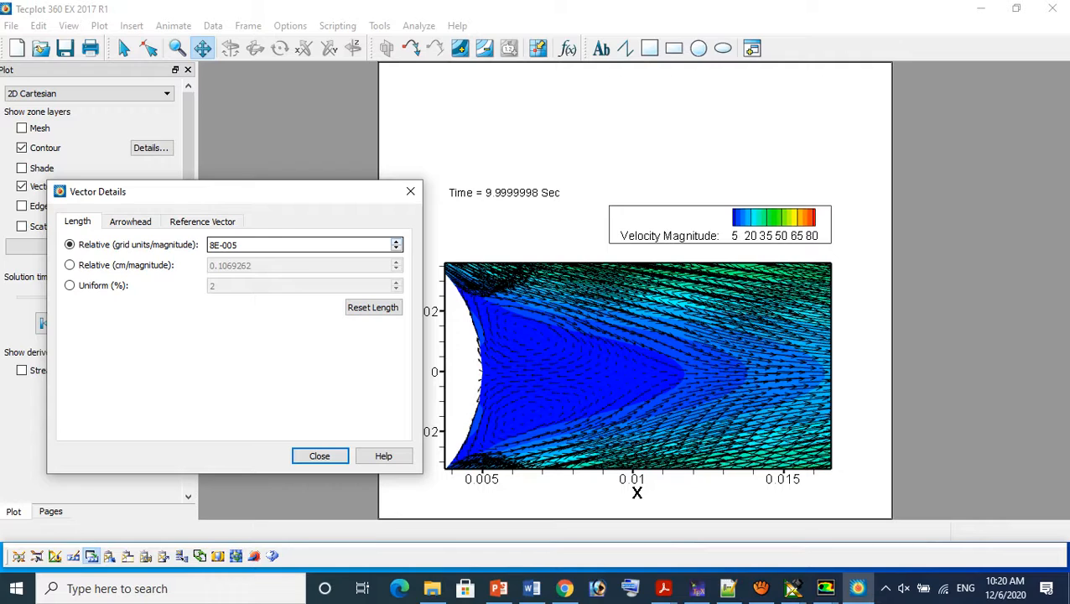
{"action": "left_click", "coordinate": [396, 241]}
{"action": "left_click", "coordinate": [637, 368]}
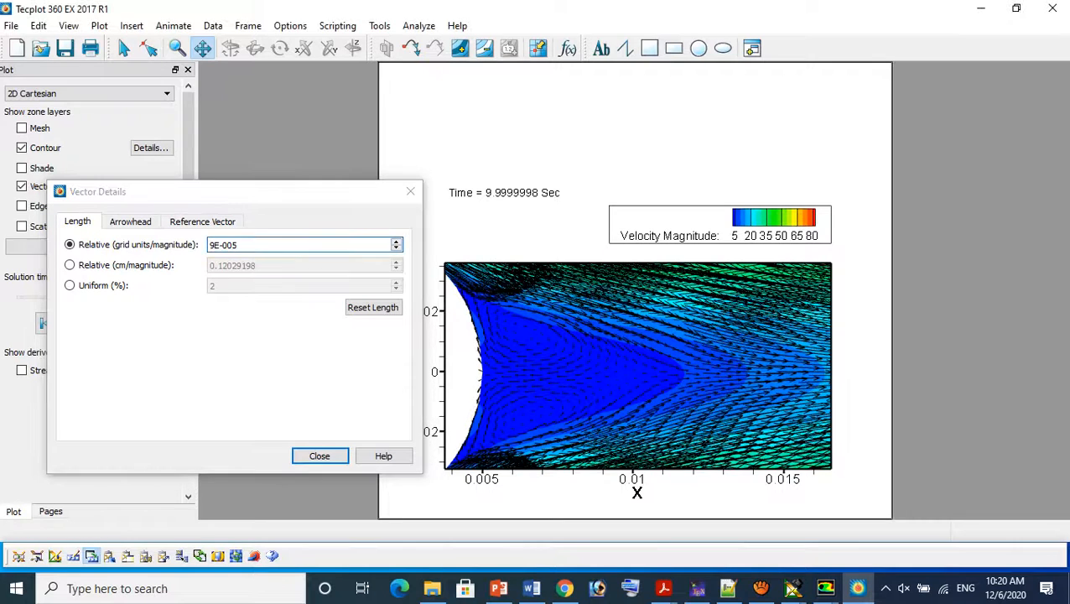
{"action": "scroll", "coordinate": [637, 367], "scroll_direction": "up", "scroll_amount": 1}
{"action": "scroll", "coordinate": [633, 369], "scroll_direction": "up", "scroll_amount": 2}
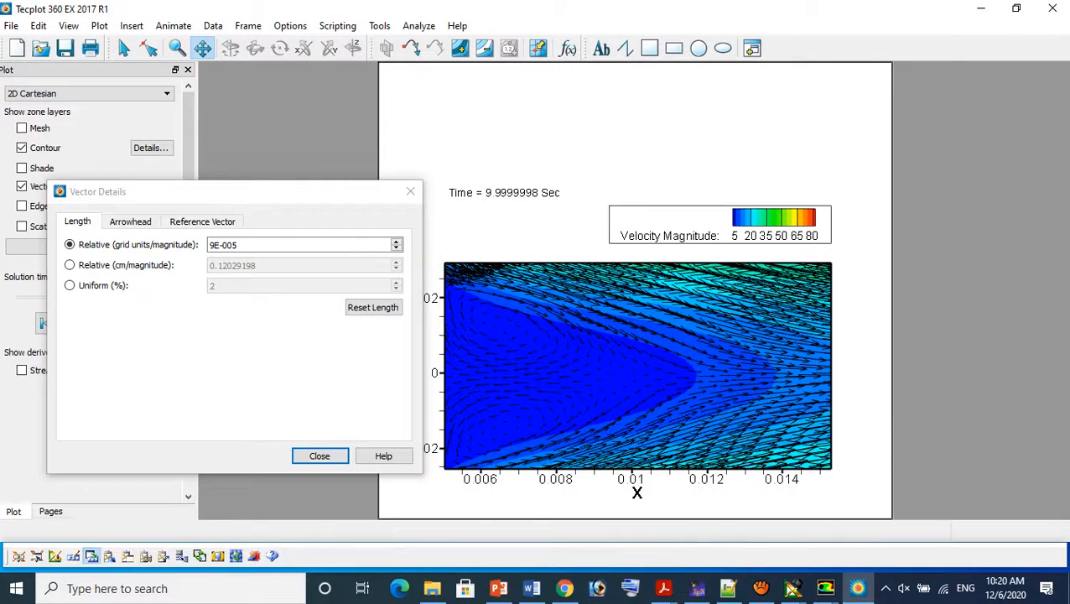
Check the vector arrowhead angle and size settings, and close the vector details
{"action": "left_click", "coordinate": [210, 245]}
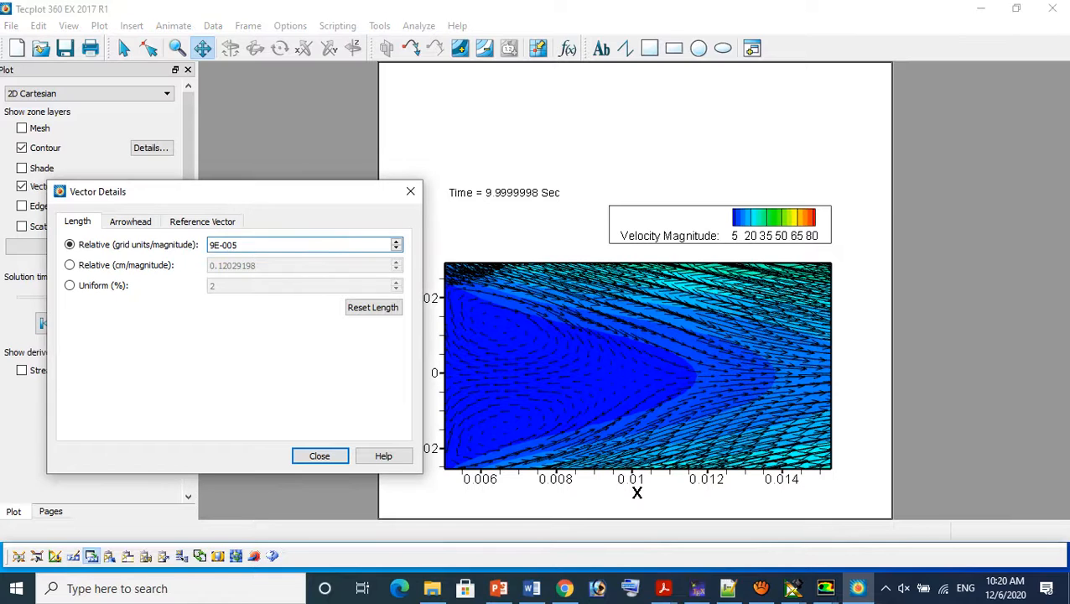
{"action": "left_click", "coordinate": [130, 221]}
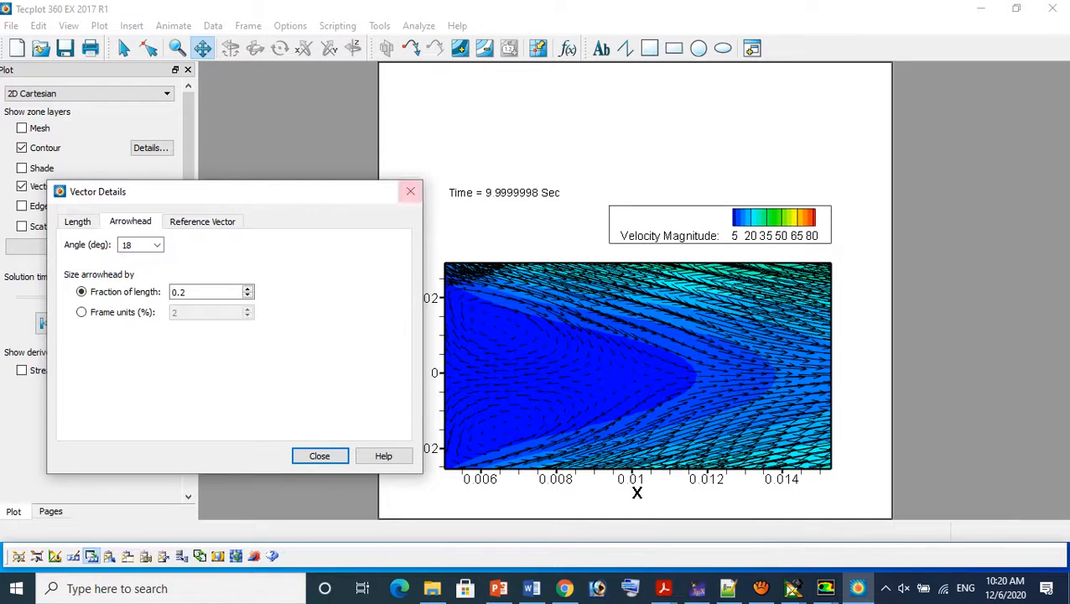
{"action": "left_click", "coordinate": [410, 191]}
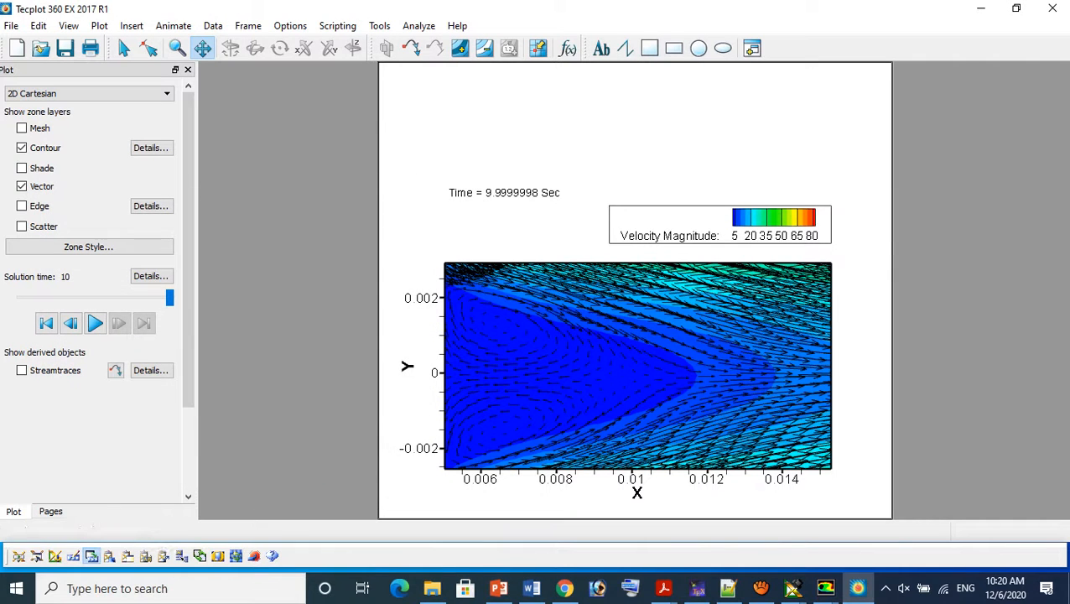
Delete all existing streamtraces from the plot and close the streamtrace details
{"action": "left_click", "coordinate": [22, 370]}
{"action": "left_click", "coordinate": [22, 370]}
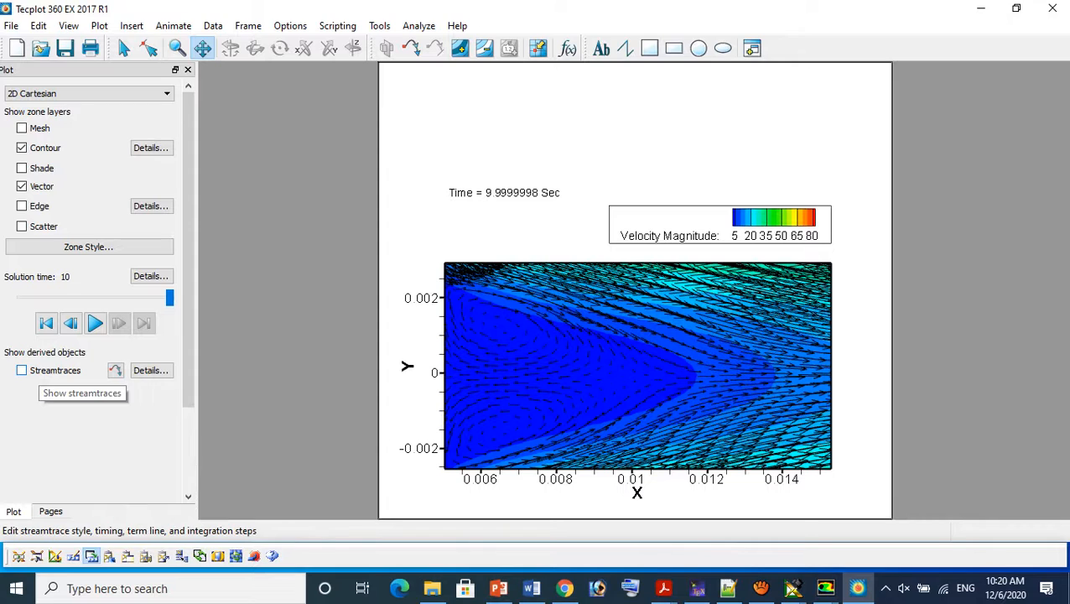
{"action": "left_click", "coordinate": [150, 369]}
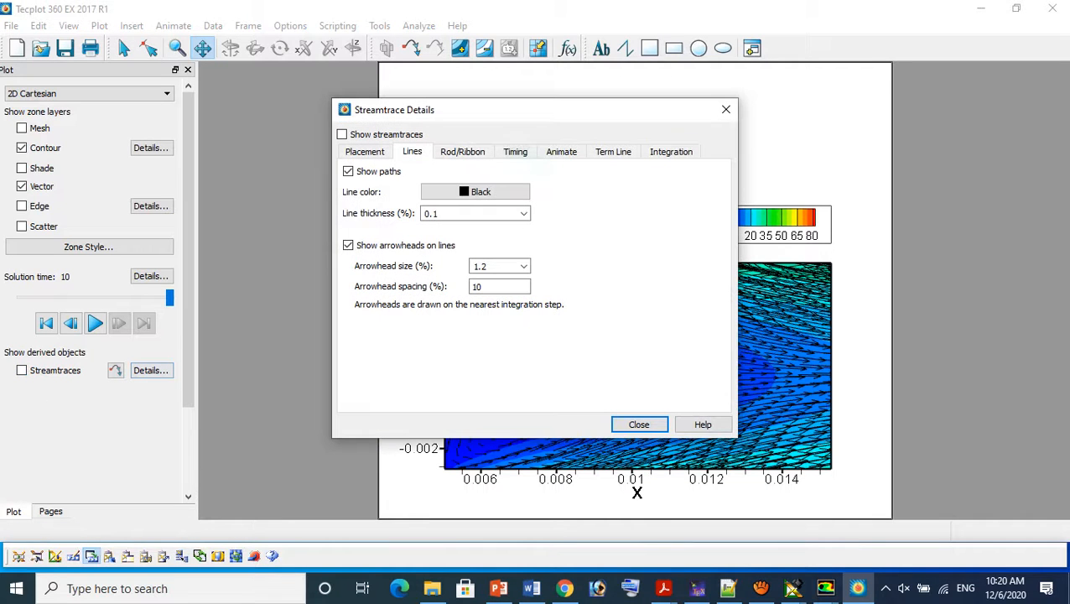
{"action": "left_click", "coordinate": [365, 152]}
{"action": "left_click", "coordinate": [693, 394]}
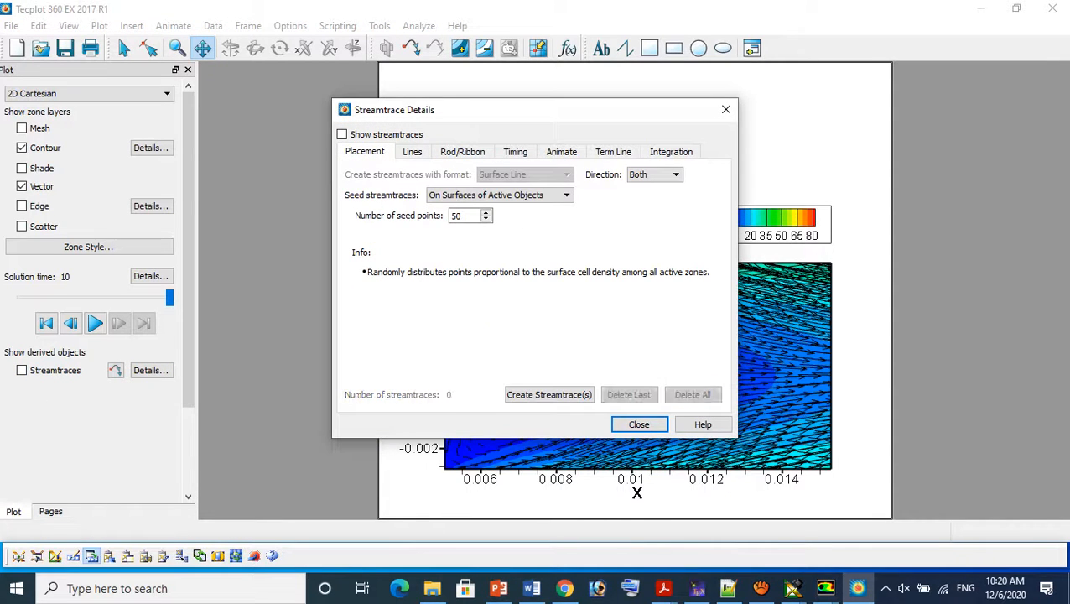
{"action": "left_click", "coordinate": [725, 110]}
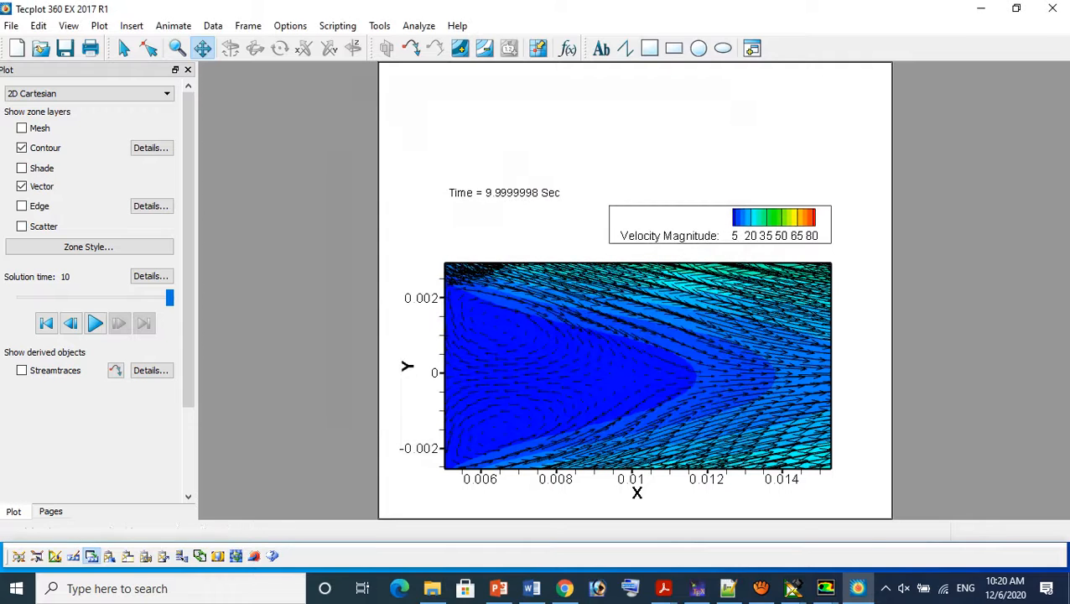
Show streamtraces and place one in each of the two recirculation zones behind the circle
{"action": "left_click", "coordinate": [22, 370]}
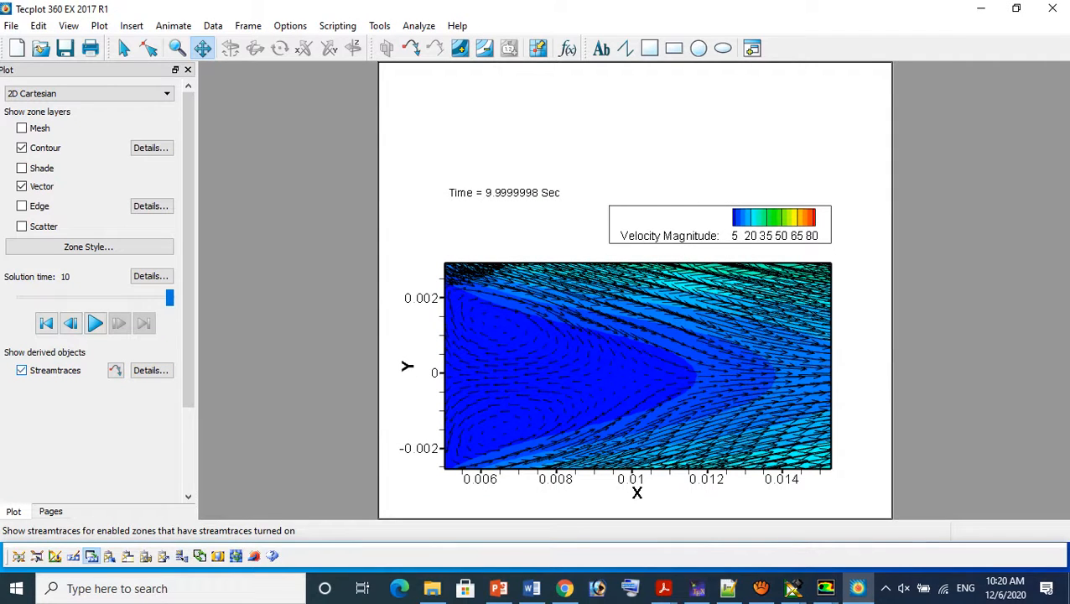
{"action": "left_click", "coordinate": [116, 369]}
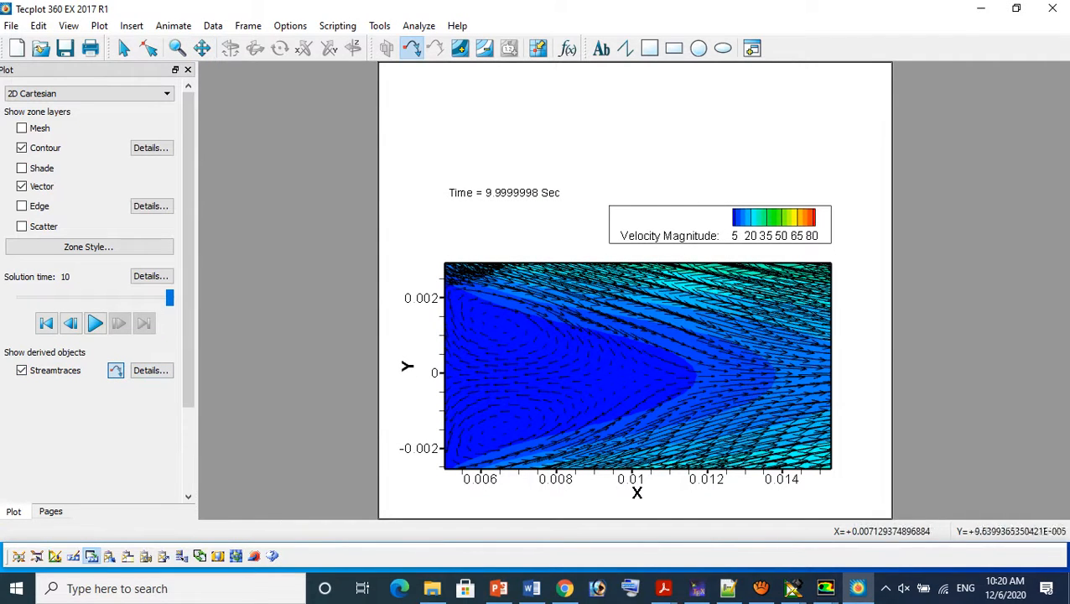
{"action": "left_click", "coordinate": [503, 332]}
{"action": "left_click", "coordinate": [510, 413]}
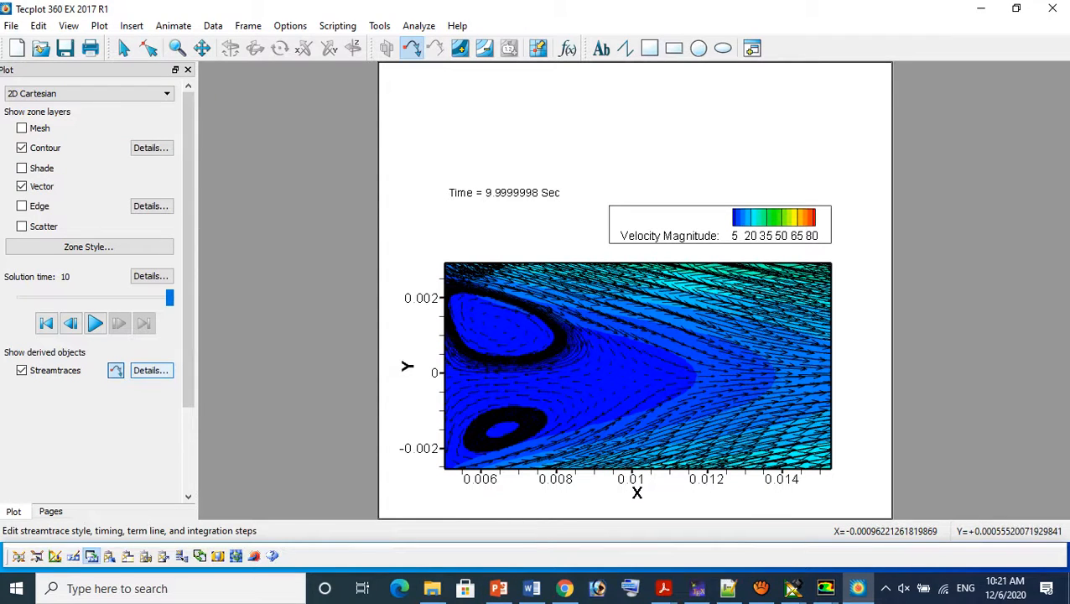
Delete all streamtraces from the wake plot and close the streamtrace details
{"action": "left_click", "coordinate": [150, 370]}
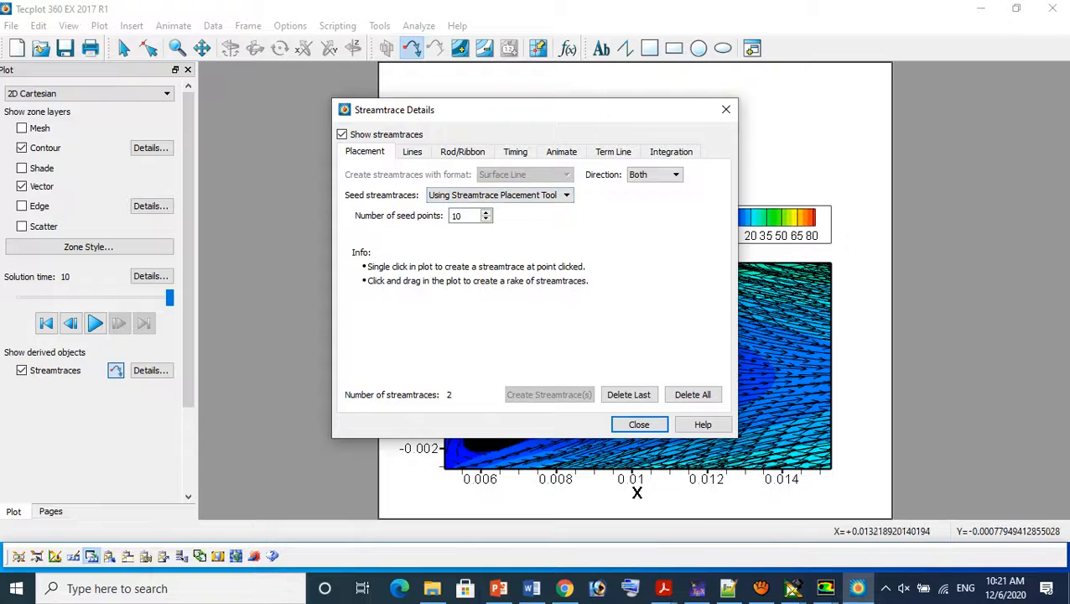
{"action": "left_click", "coordinate": [693, 394]}
{"action": "left_click", "coordinate": [725, 109]}
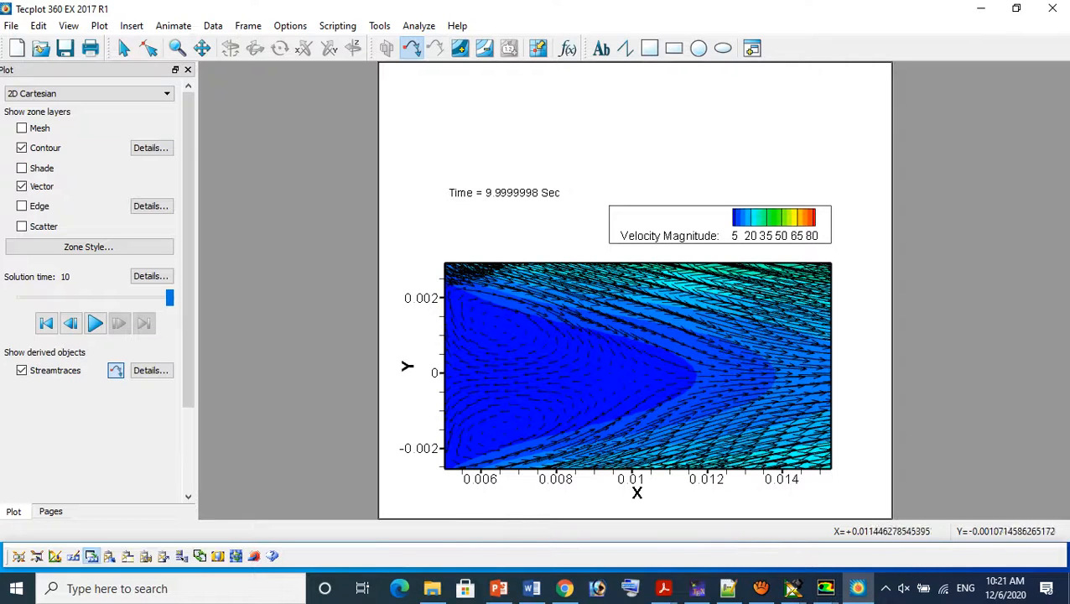
Play the time animation of the velocity contours and vectors in a closer view of the wake
{"action": "scroll", "coordinate": [583, 311], "scroll_direction": "up", "scroll_amount": 1}
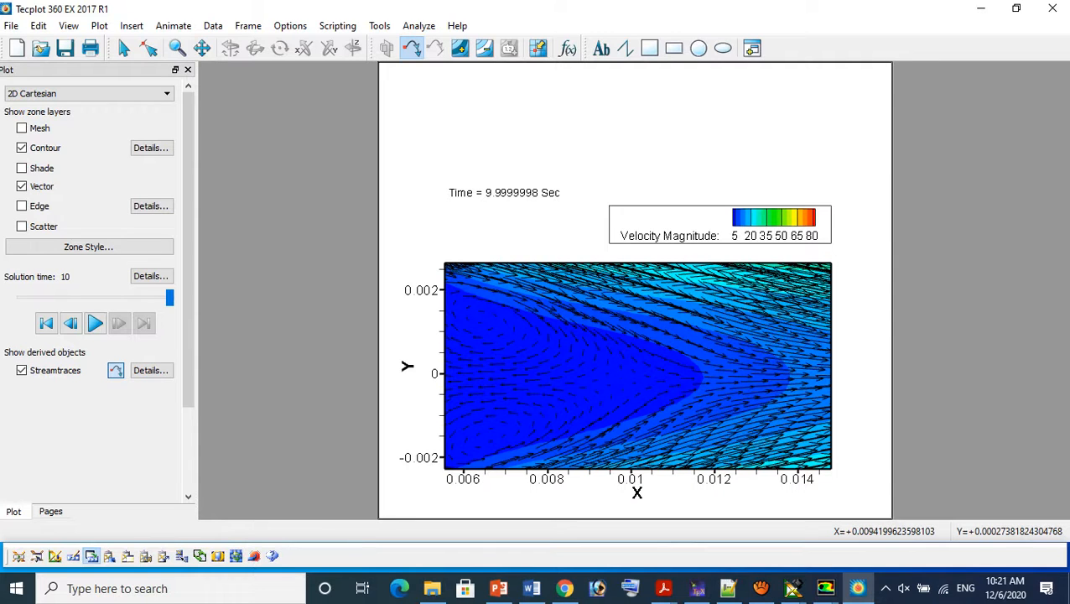
{"action": "left_click", "coordinate": [94, 323]}
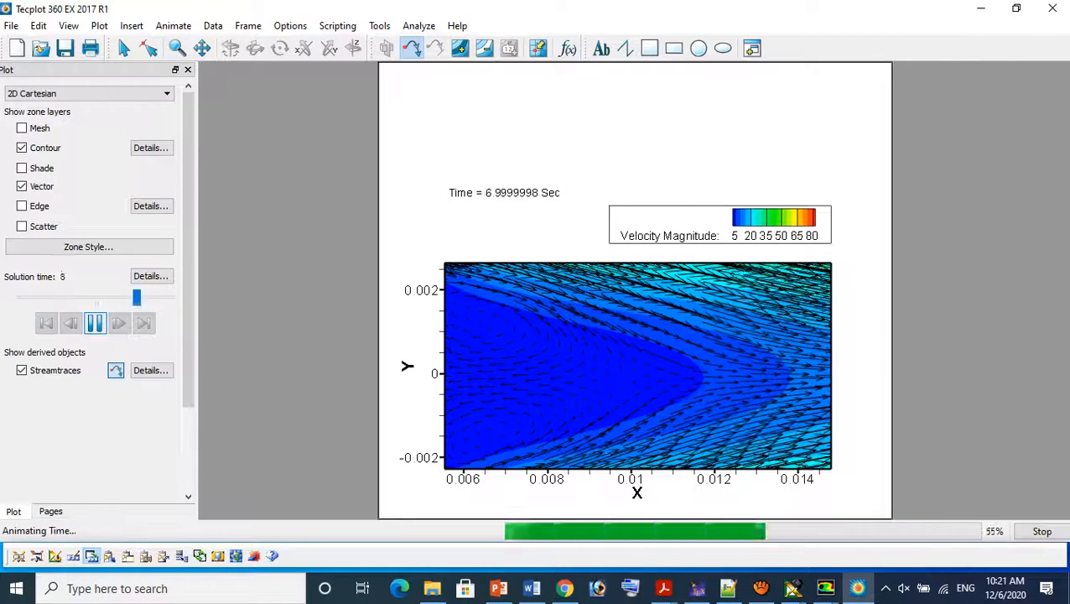
{"action": "left_click", "coordinate": [95, 322]}
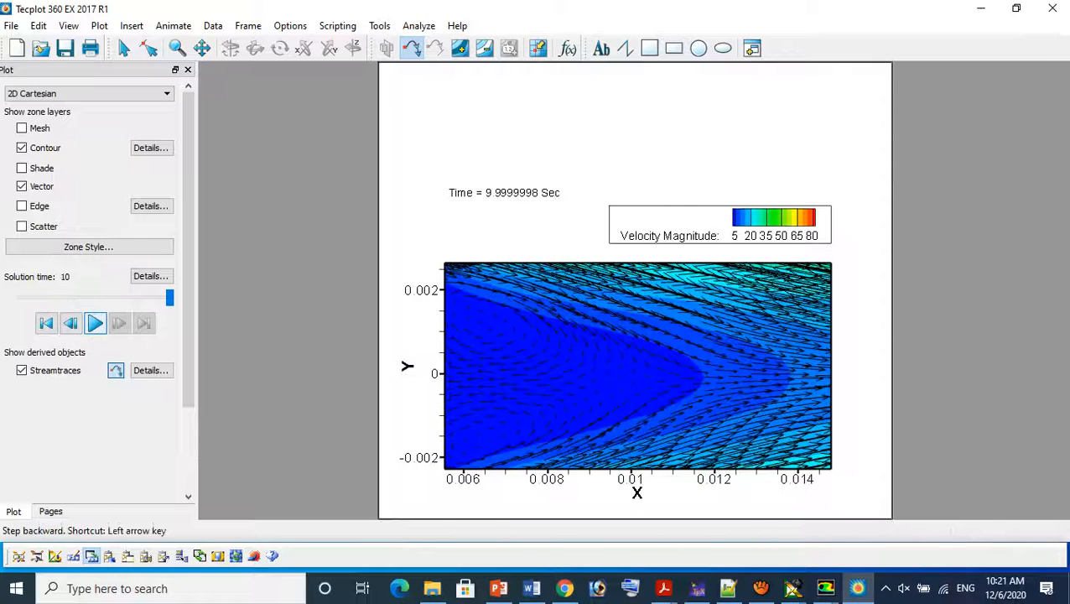
Step the solution time backward one time step at a time to 1 to examine the earlier wake vectors
{"action": "key", "text": "Left"}
{"action": "key", "text": "Left"}
{"action": "key", "text": "Left"}
{"action": "key", "text": "Left"}
{"action": "key", "text": "Left"}
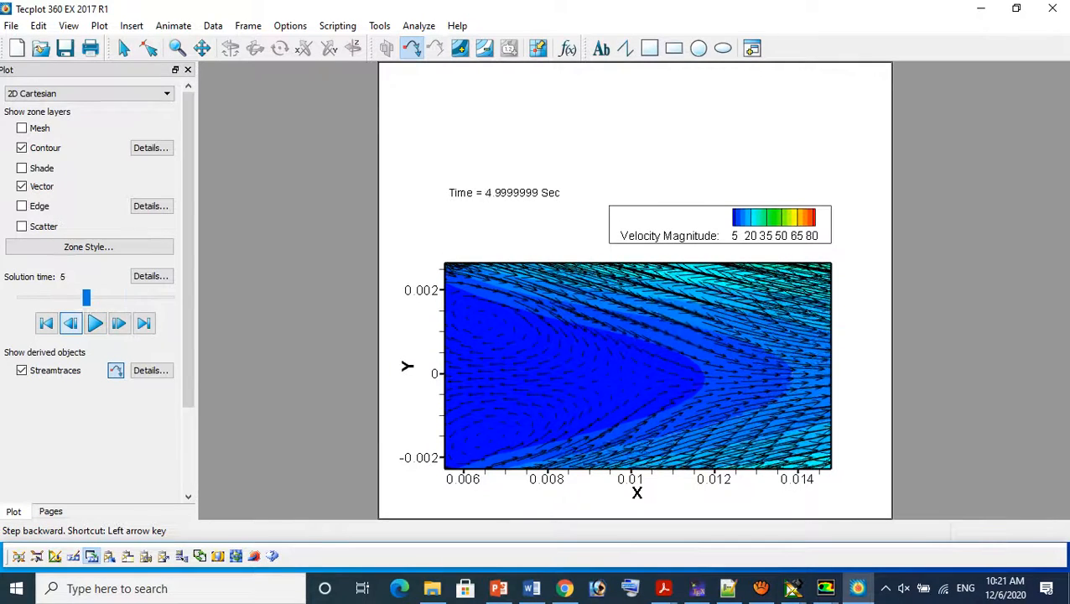
{"action": "key", "text": "Left"}
{"action": "key", "text": "Left"}
{"action": "key", "text": "Left"}
{"action": "key", "text": "Left"}
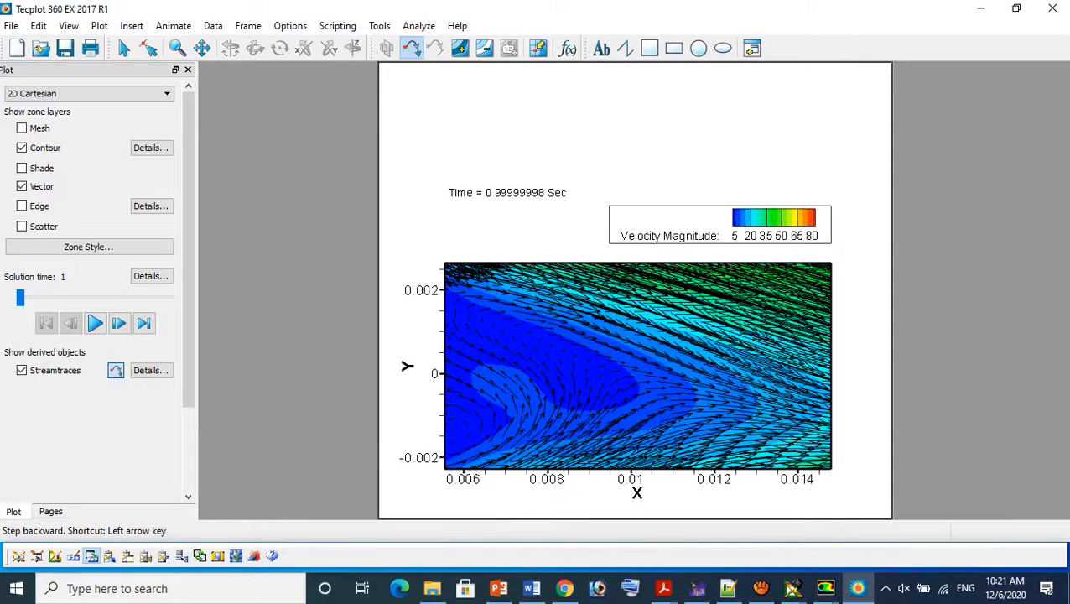
Step the solution time forward one time step at a time to 7 to examine how the wake develops
{"action": "key", "text": "Right"}
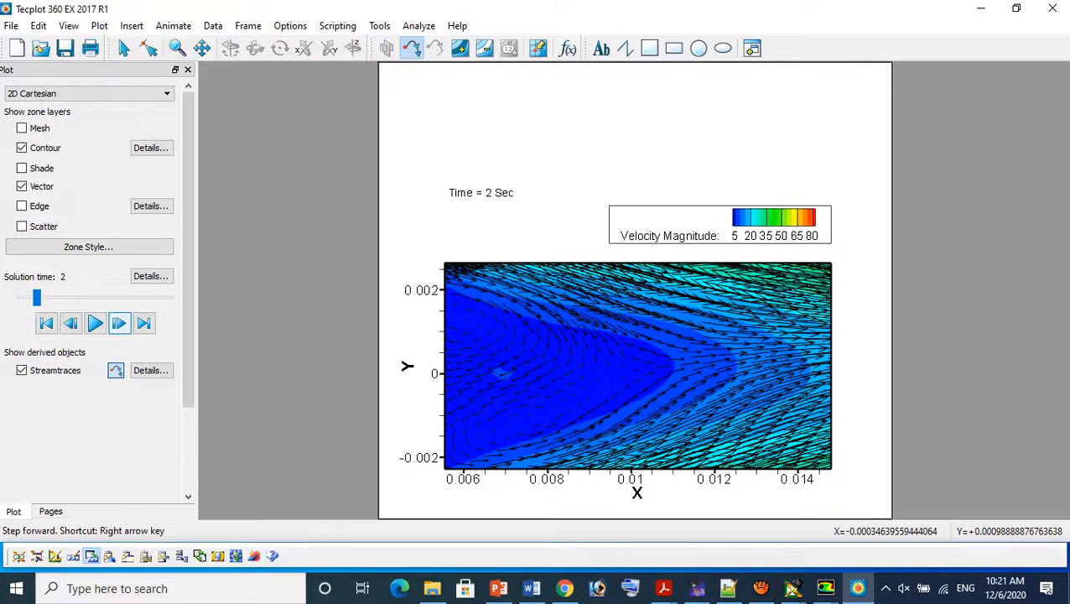
{"action": "key", "text": "Right"}
{"action": "key", "text": "Right"}
{"action": "key", "text": "Right"}
{"action": "key", "text": "Right"}
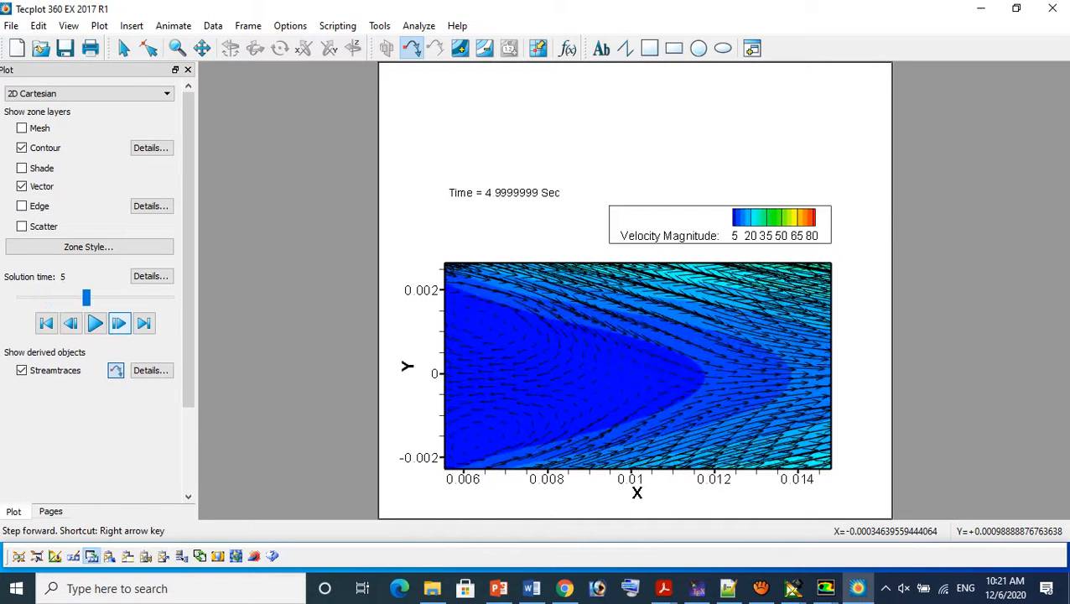
{"action": "key", "text": "Right"}
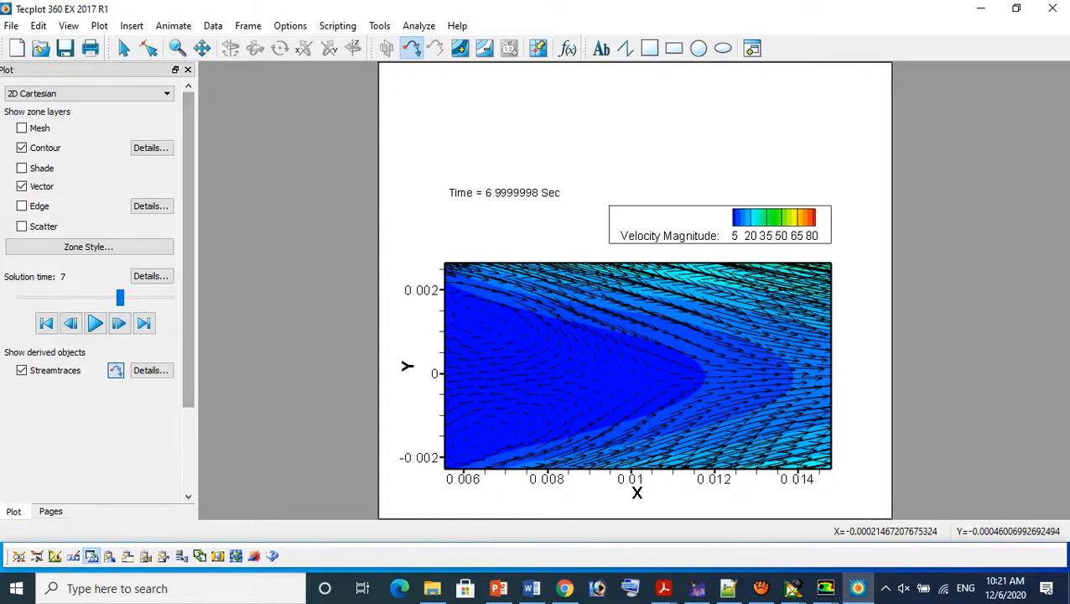
{"action": "left_click", "coordinate": [760, 588]}
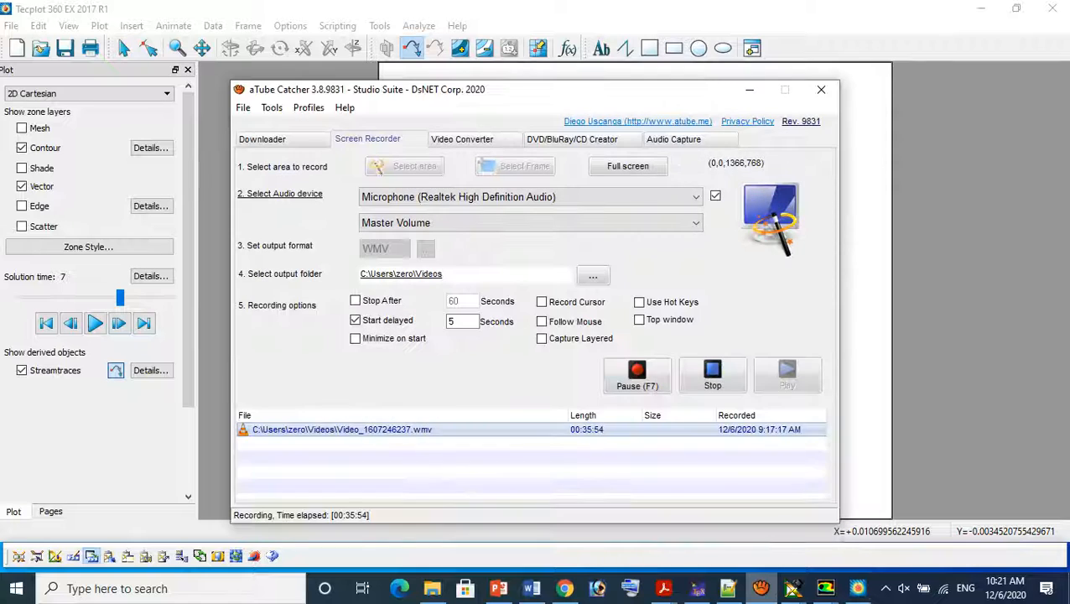